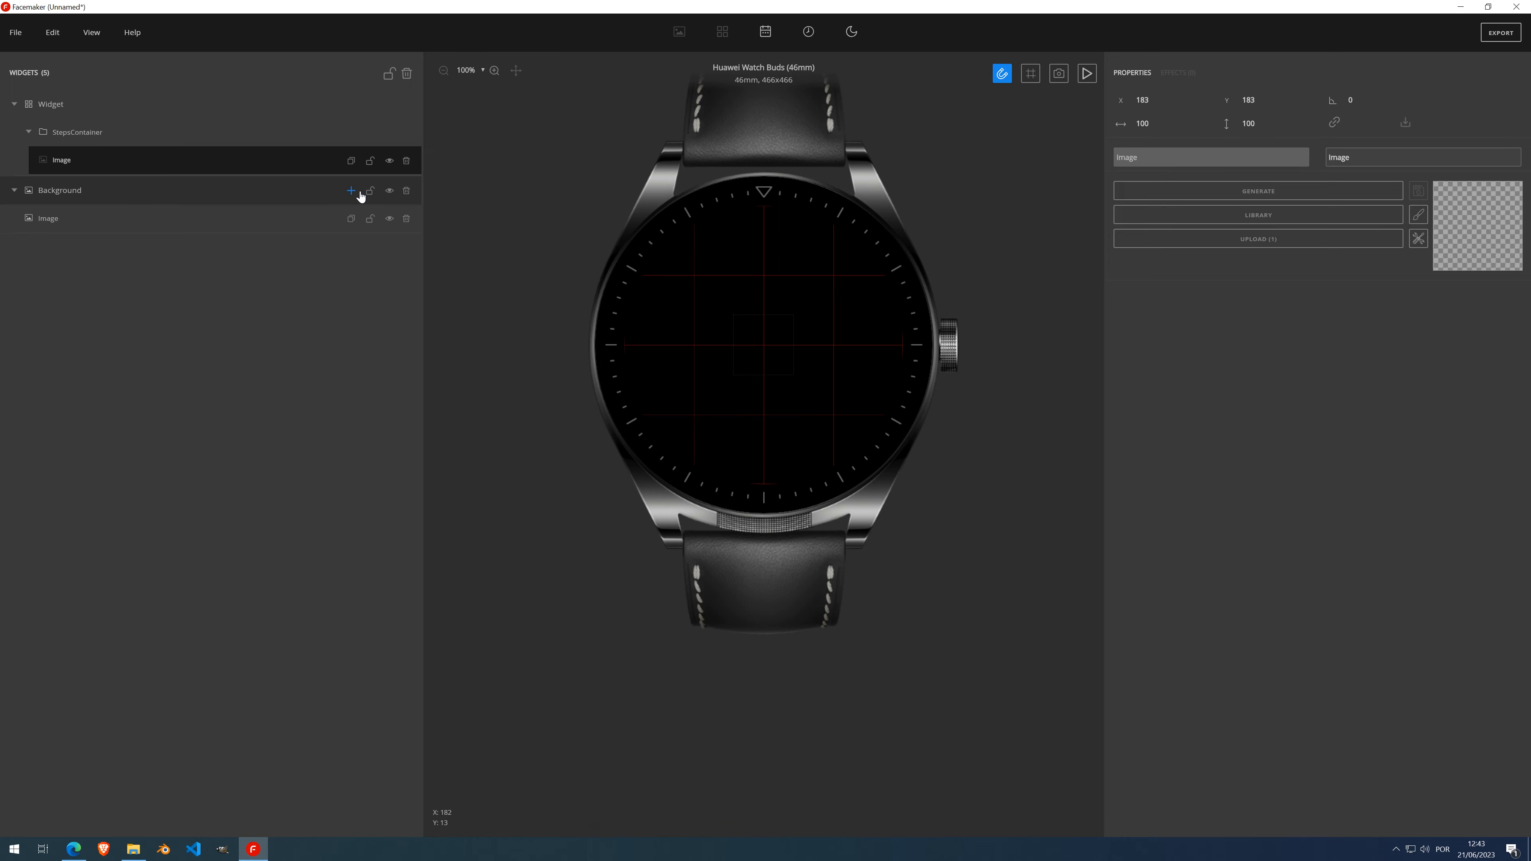
Delete the image inside StepsContainer and the StepsContainer itself from the Widget group
{"action": "left_click", "coordinate": [404, 161]}
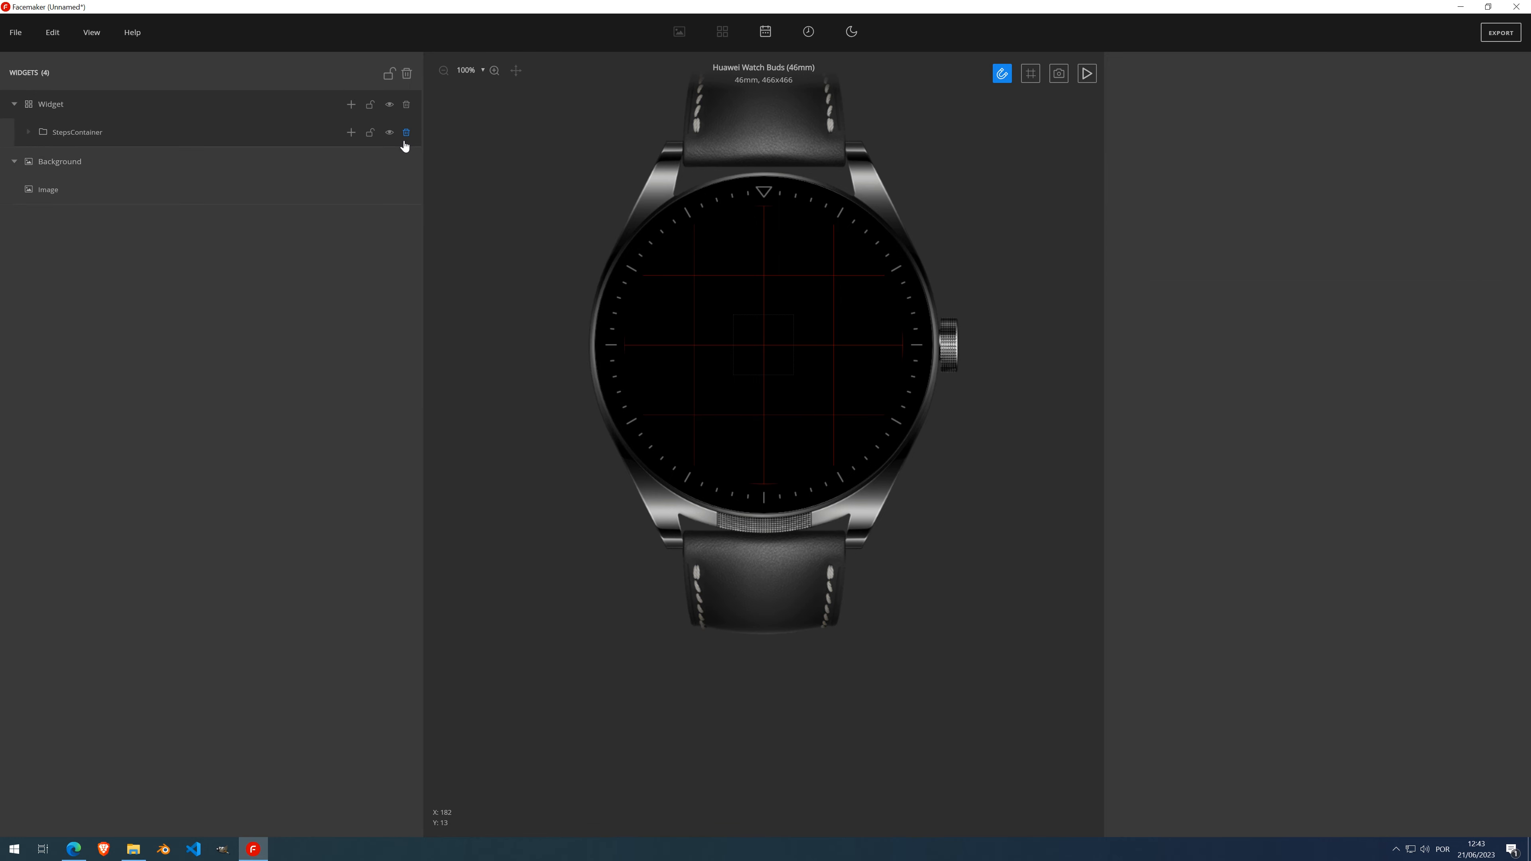
{"action": "left_click", "coordinate": [402, 136]}
Try a generated gradient fill on the Background's image, and delete that image
{"action": "left_click", "coordinate": [236, 161]}
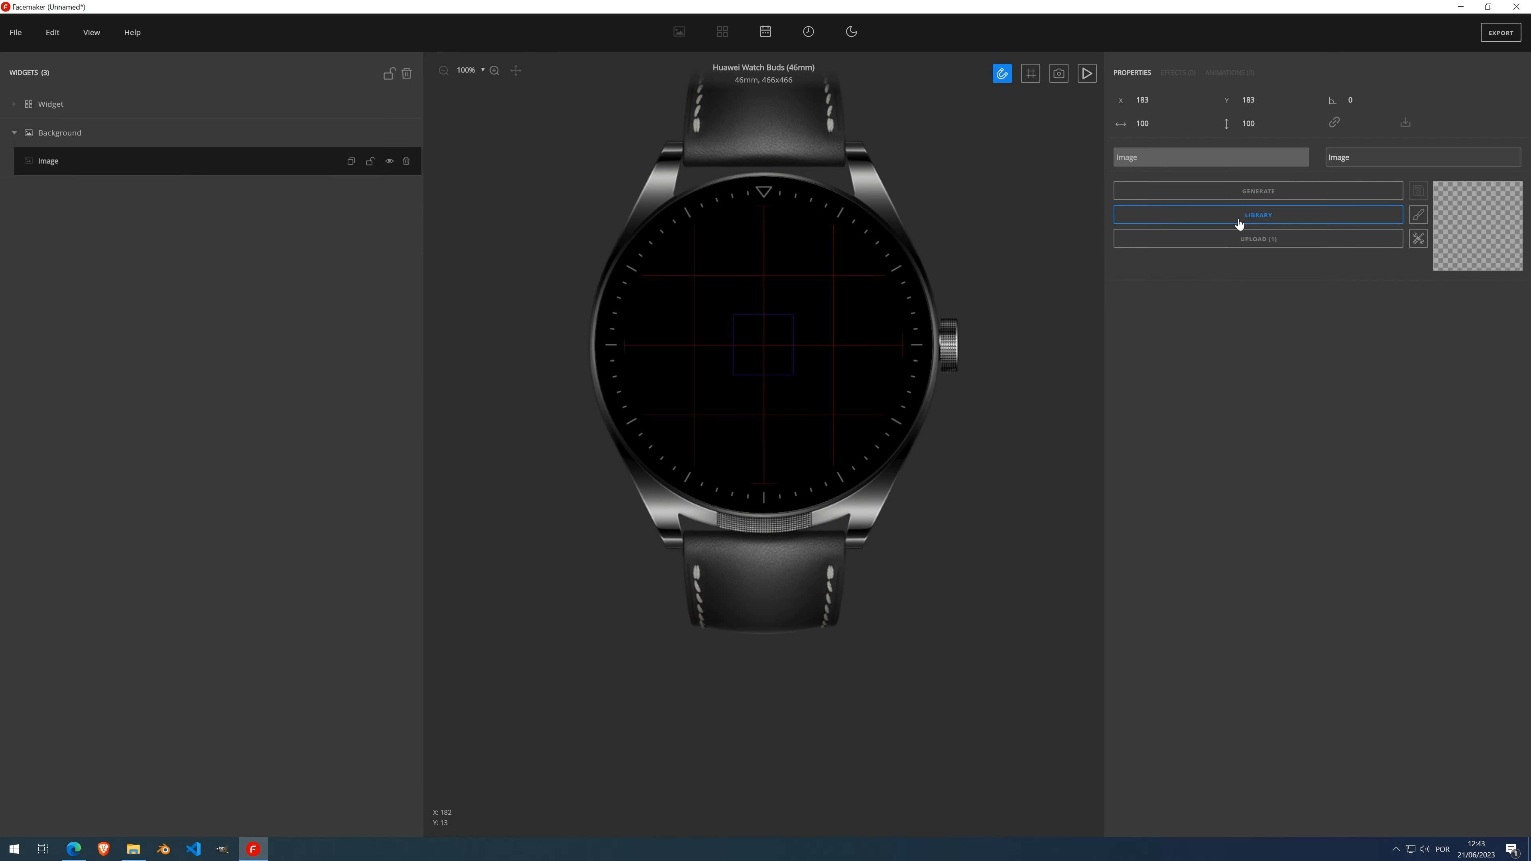
{"action": "left_click", "coordinate": [1245, 192]}
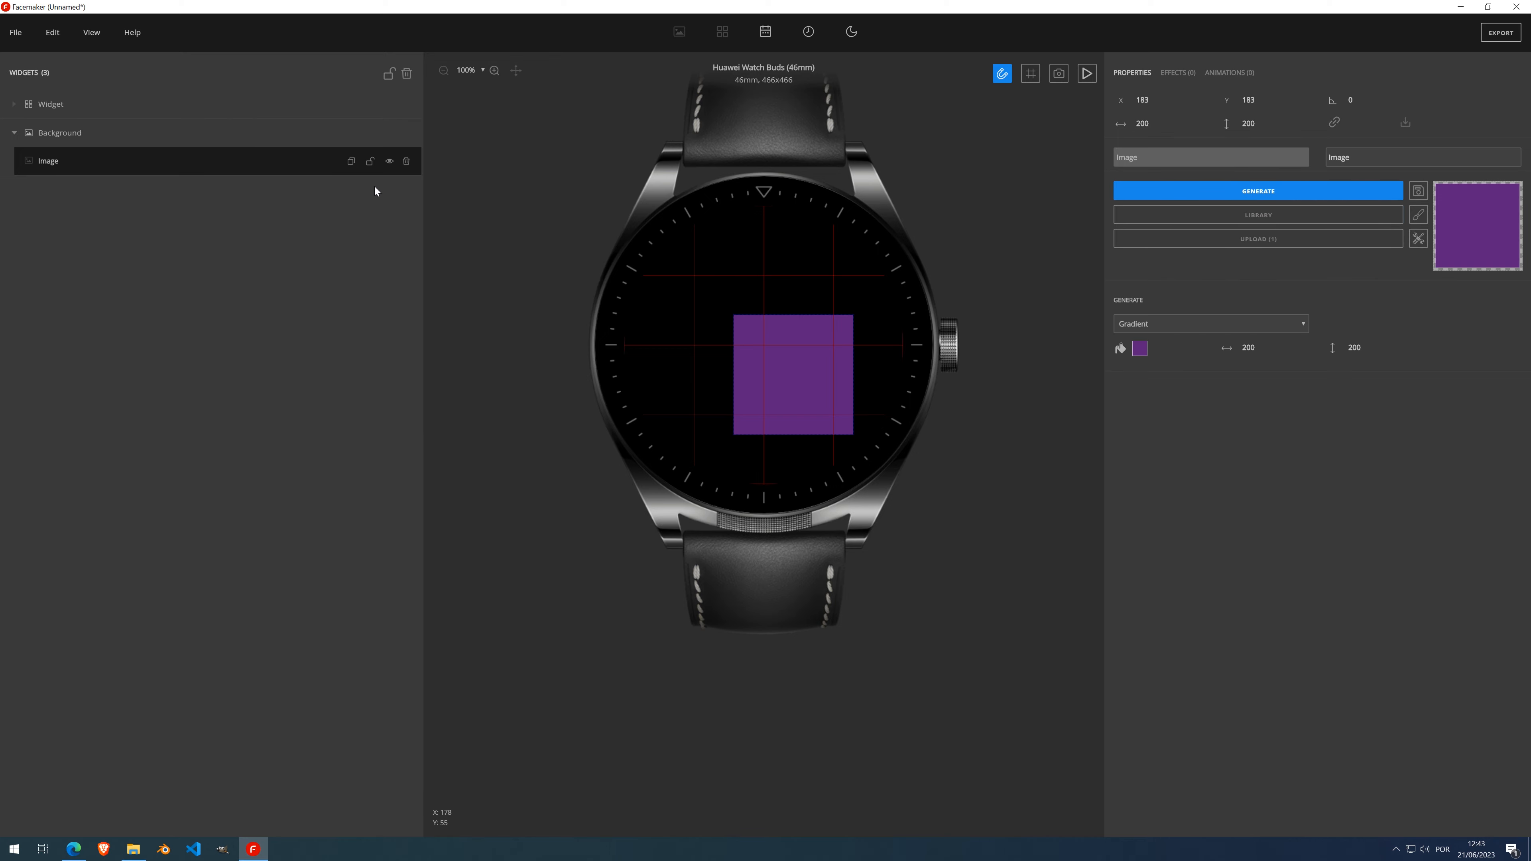
{"action": "left_click", "coordinate": [406, 161]}
Try a generated Frame by Frame particle animation in the Background, switching its connecting lines on and off, and delete the element
{"action": "left_click", "coordinate": [351, 133]}
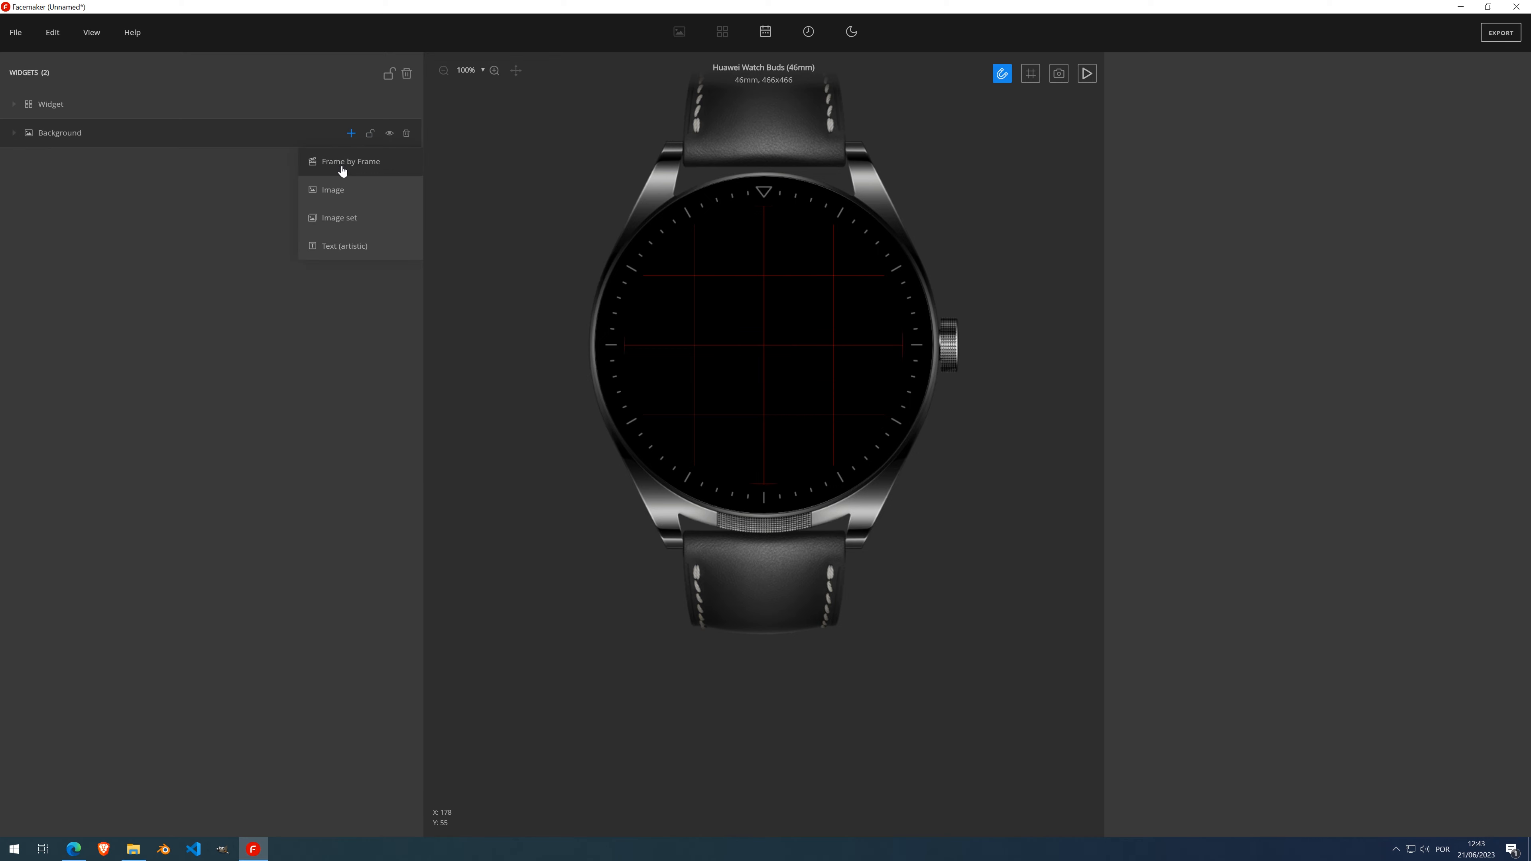
{"action": "left_click", "coordinate": [342, 171]}
{"action": "left_click", "coordinate": [1254, 216]}
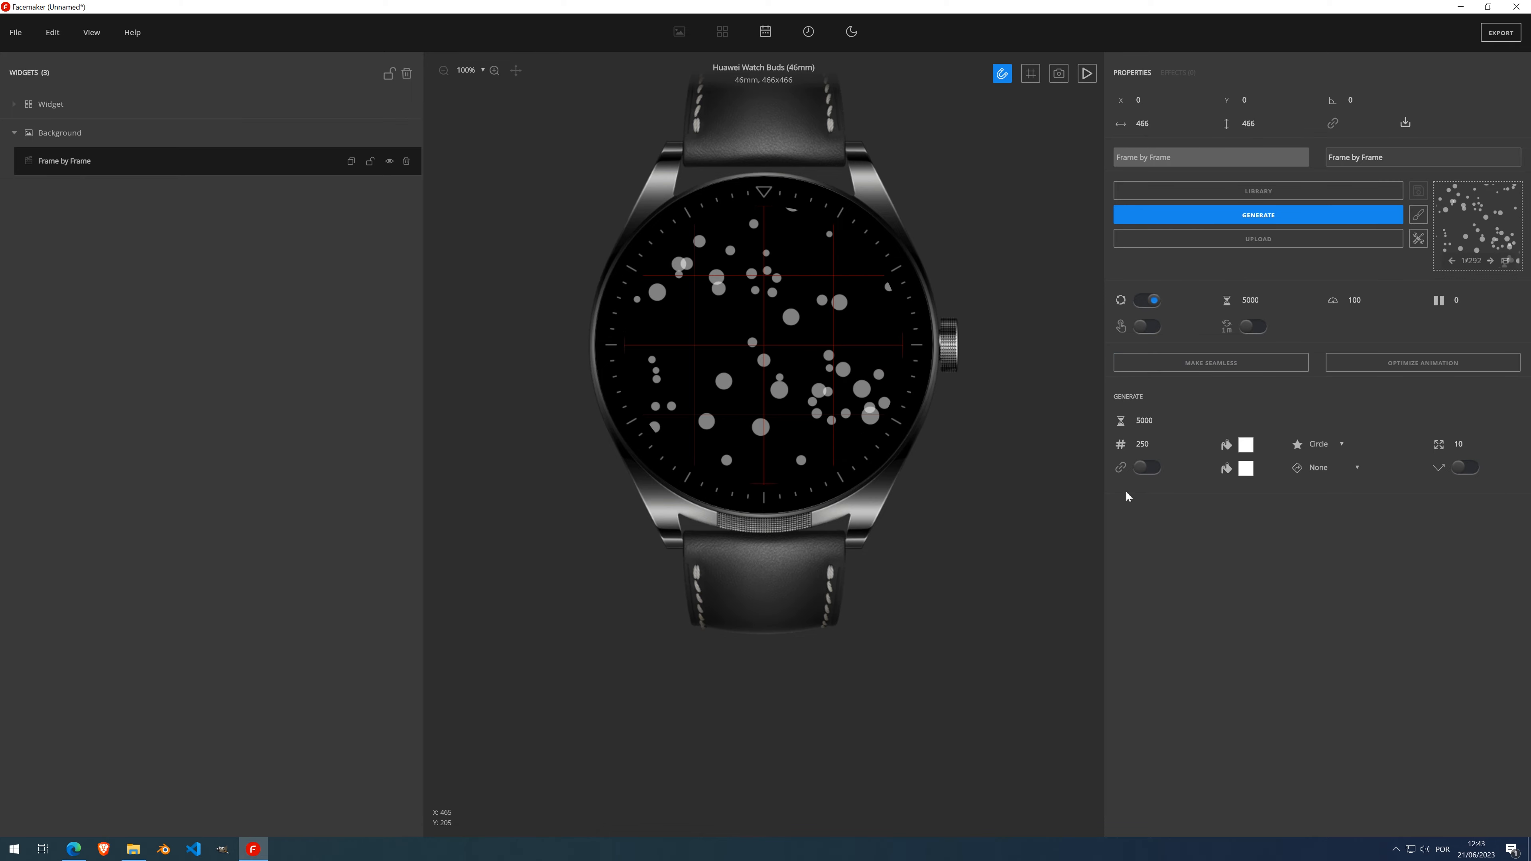
{"action": "left_click", "coordinate": [1147, 467]}
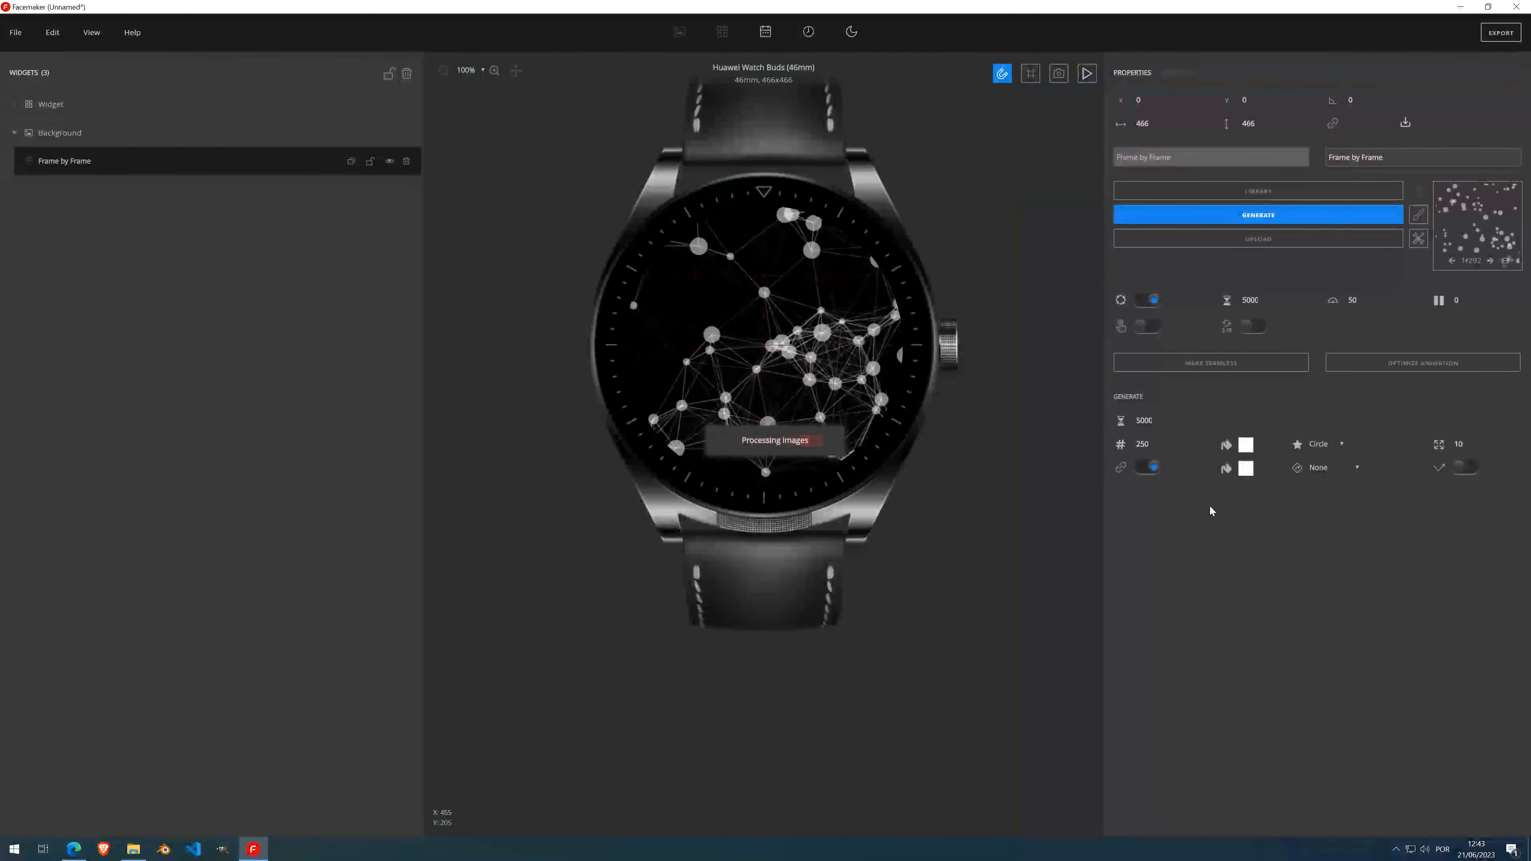
{"action": "left_click", "coordinate": [1150, 469]}
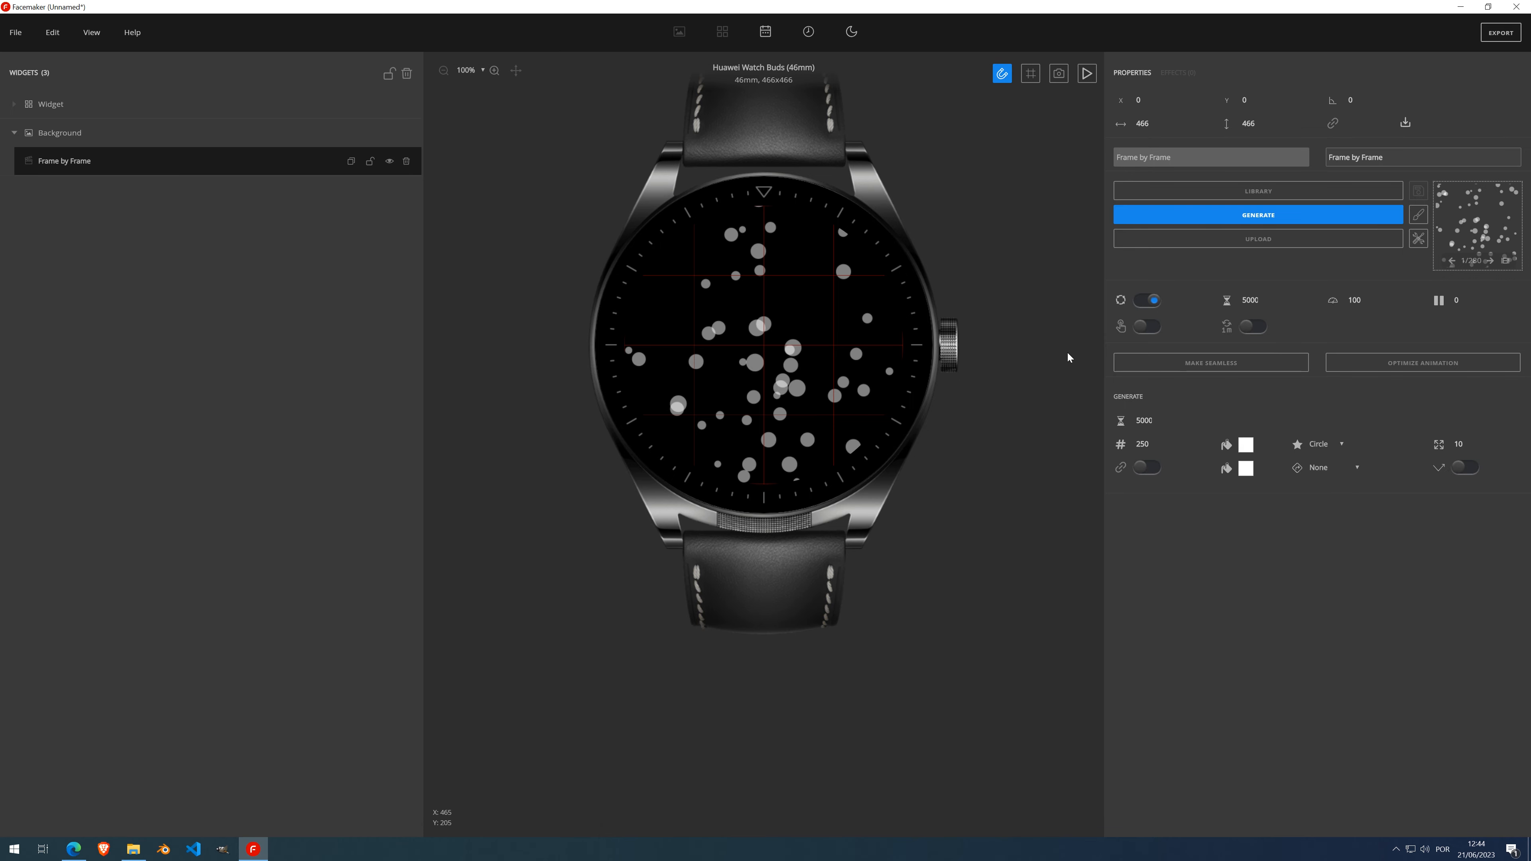
{"action": "left_click", "coordinate": [407, 162]}
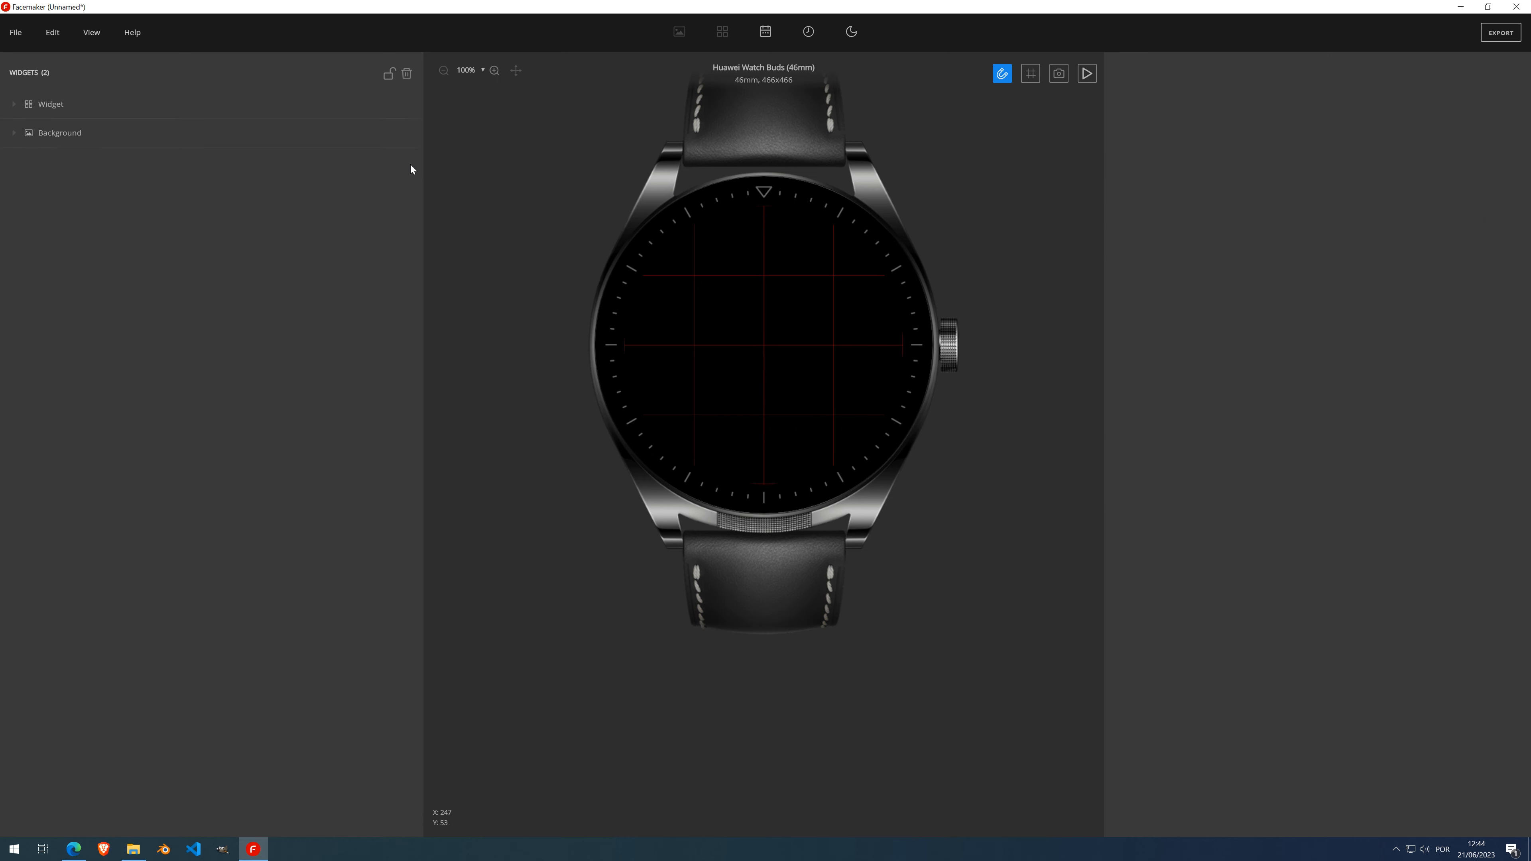
Add an image to the Background and load the white solid heart icon (Heart rate.01) from the library
{"action": "left_click", "coordinate": [326, 138]}
{"action": "left_click", "coordinate": [350, 133]}
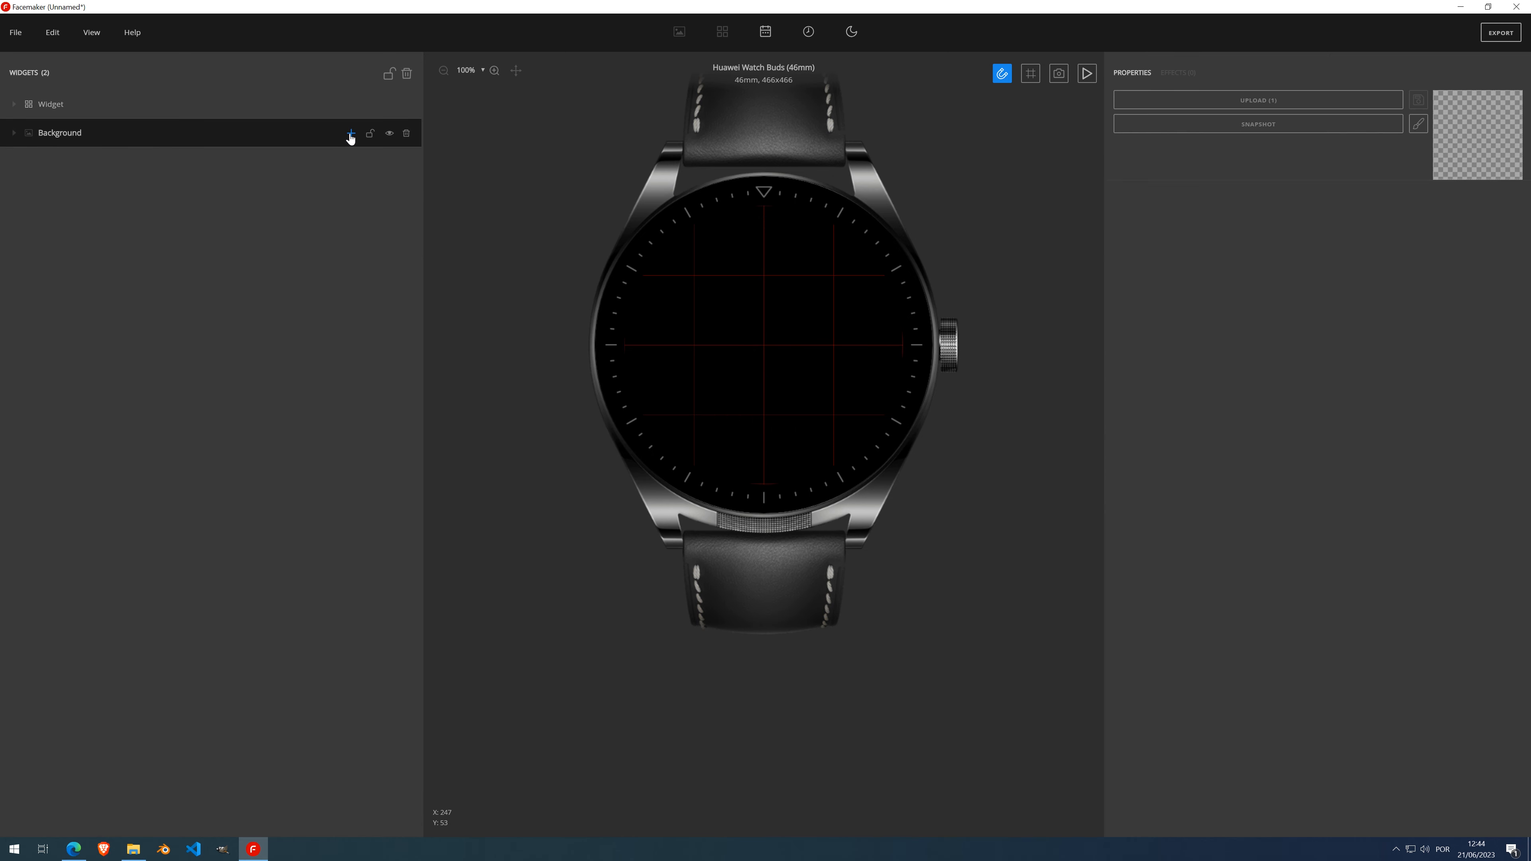
{"action": "left_click", "coordinate": [350, 133]}
{"action": "left_click", "coordinate": [354, 193]}
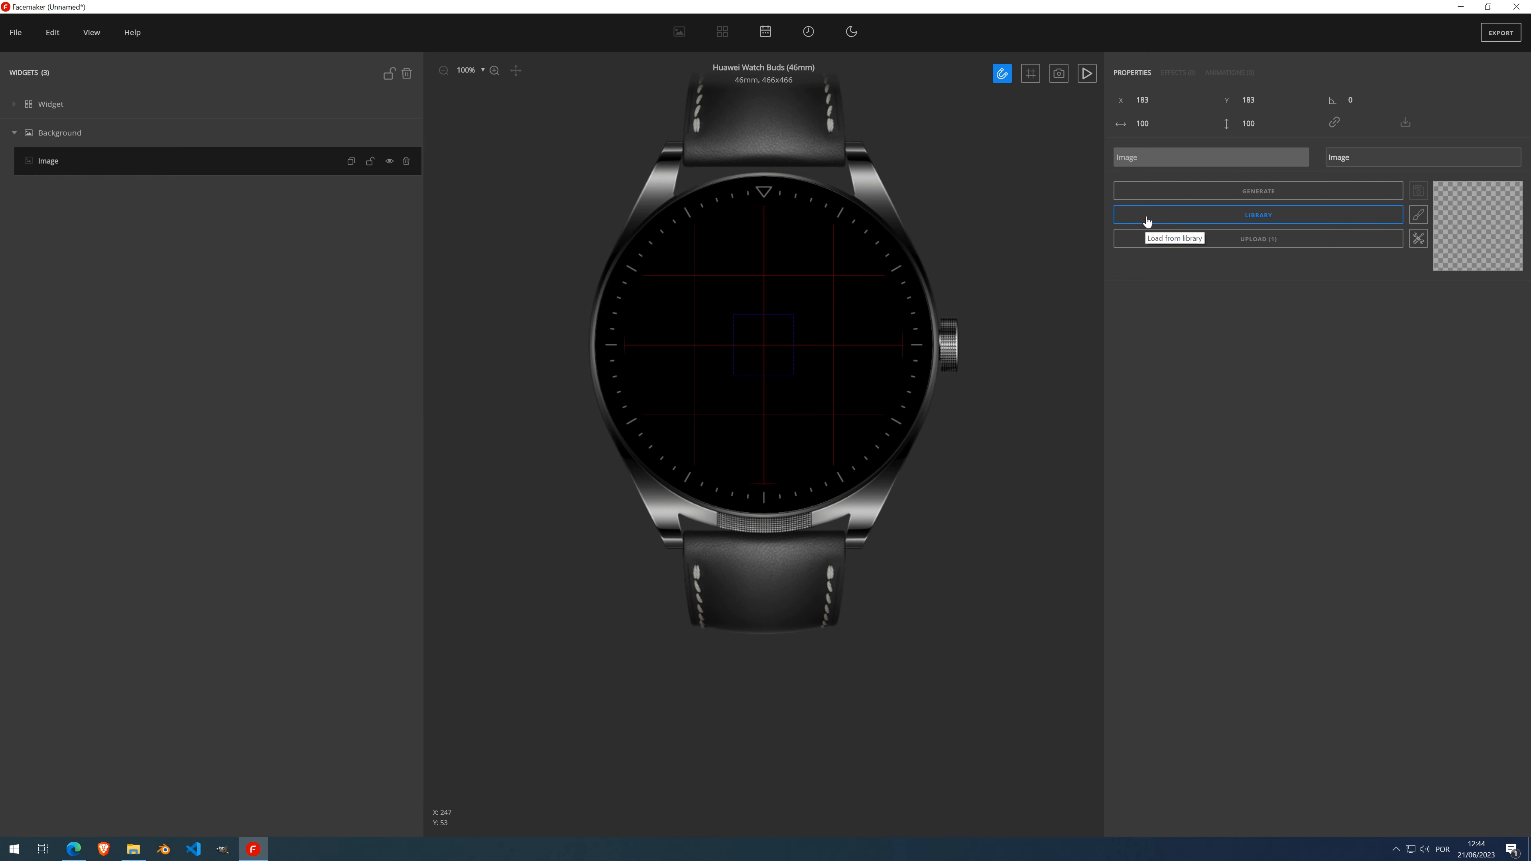
{"action": "left_click", "coordinate": [1243, 212]}
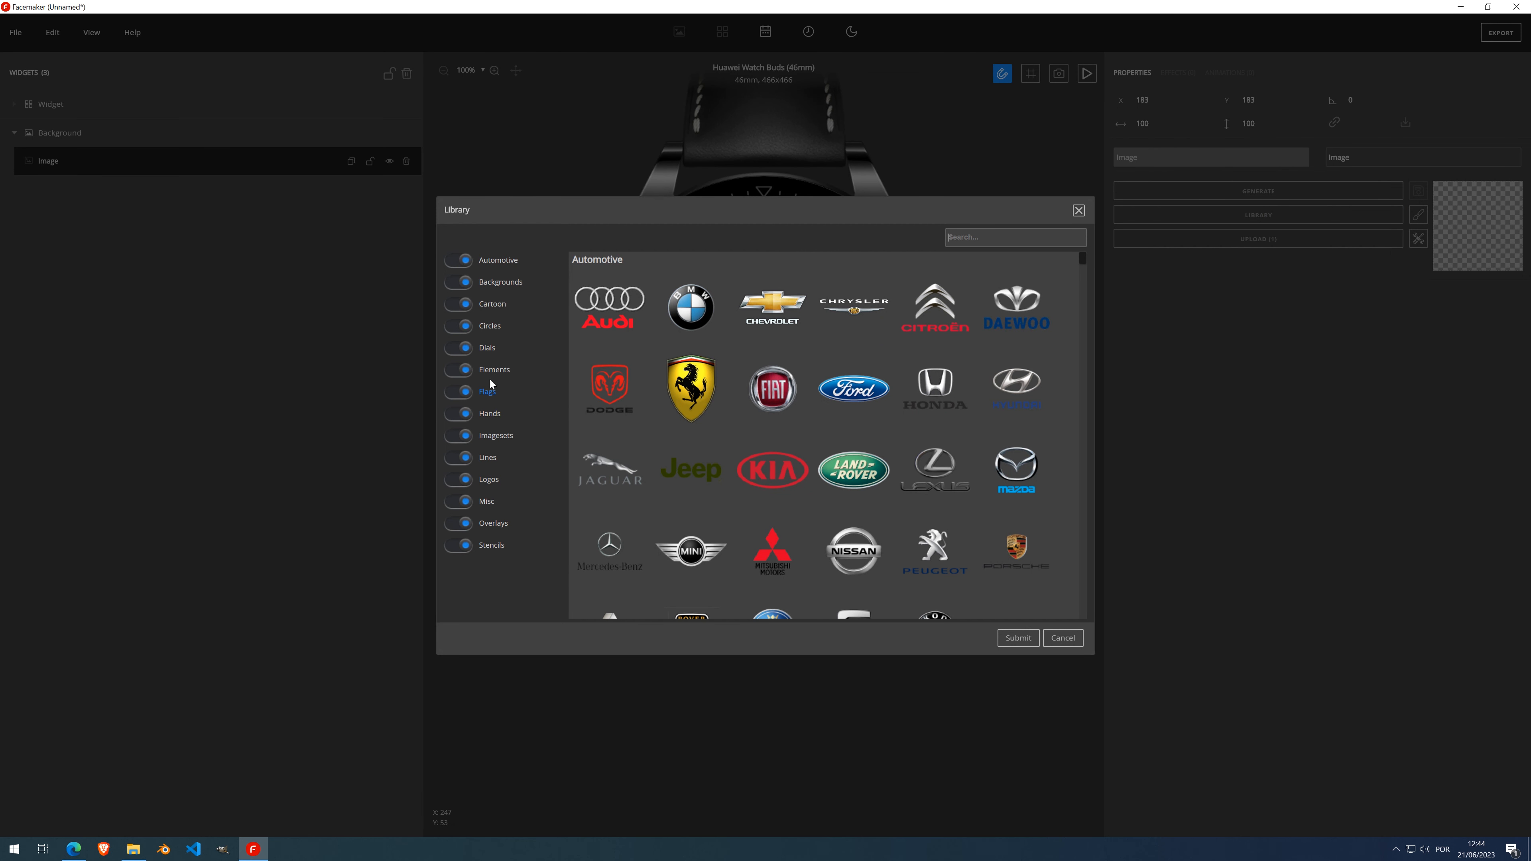
{"action": "left_click", "coordinate": [499, 547]}
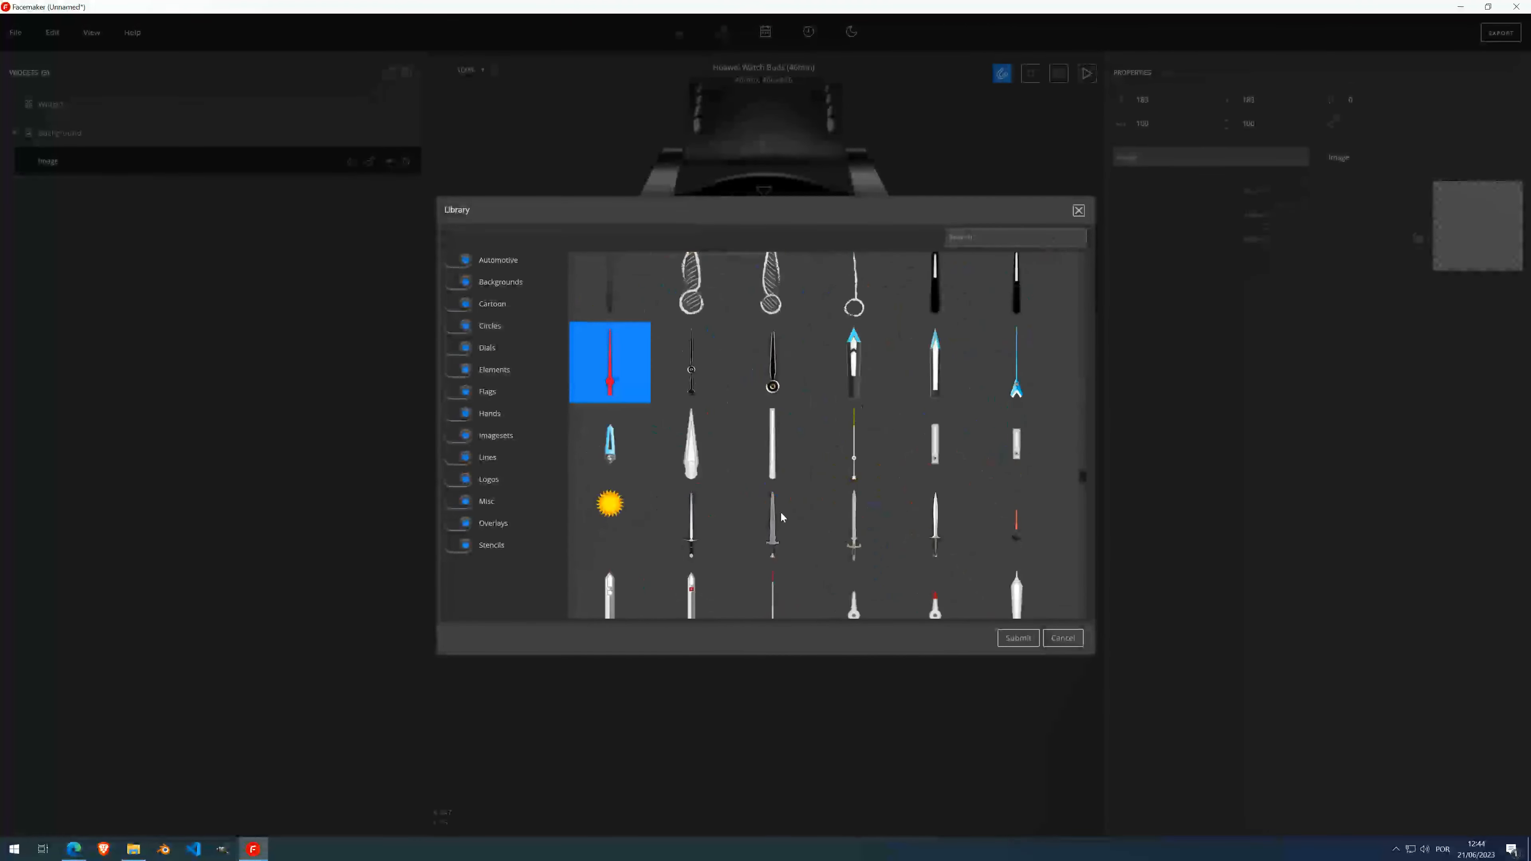
{"action": "scroll", "coordinate": [776, 490], "scroll_direction": "down", "scroll_amount": 8}
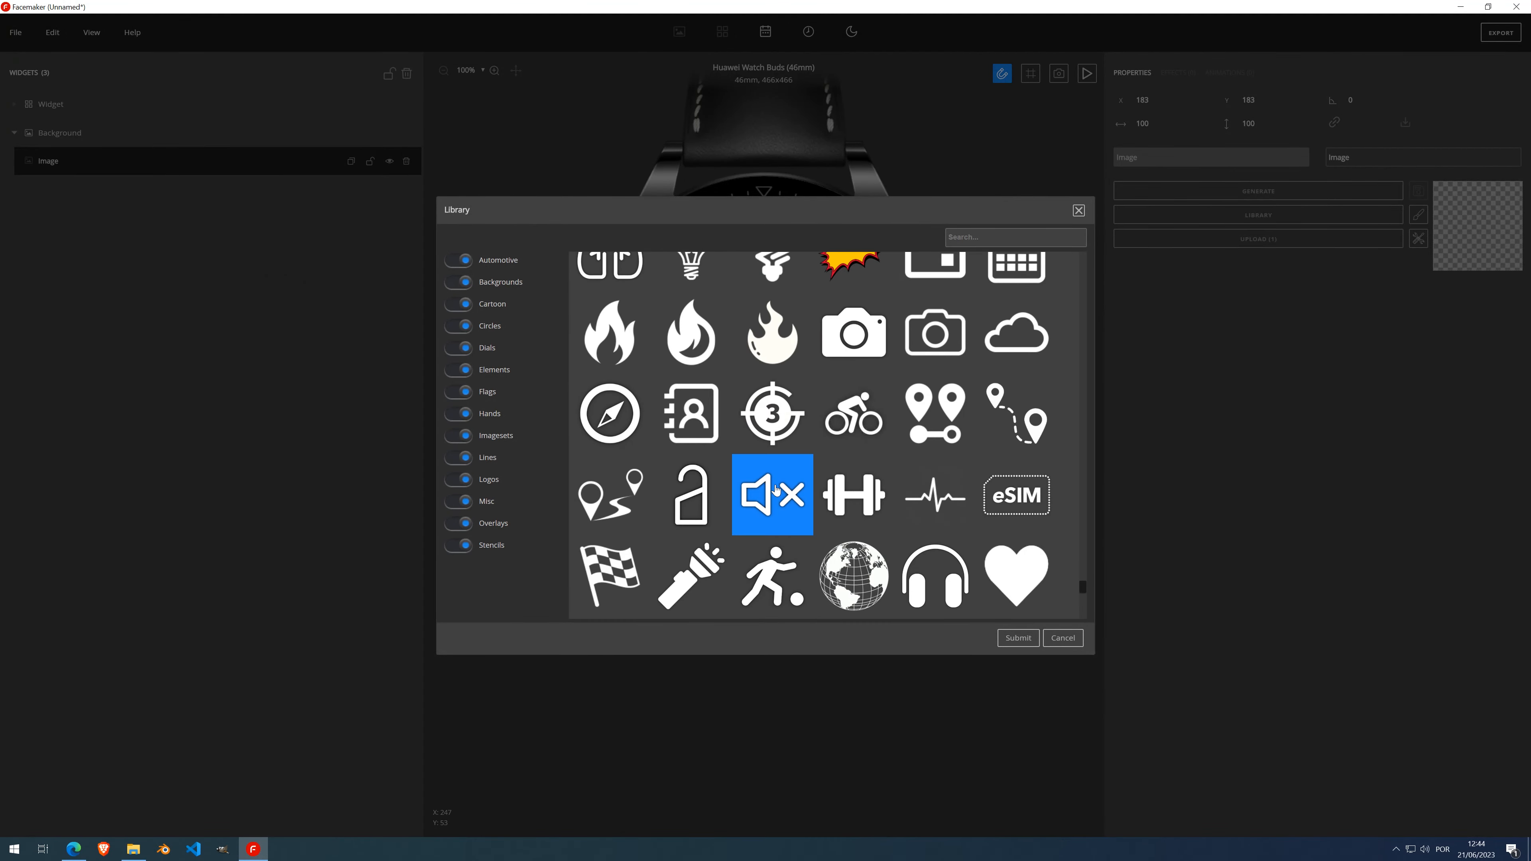
{"action": "double_click", "coordinate": [1029, 416]}
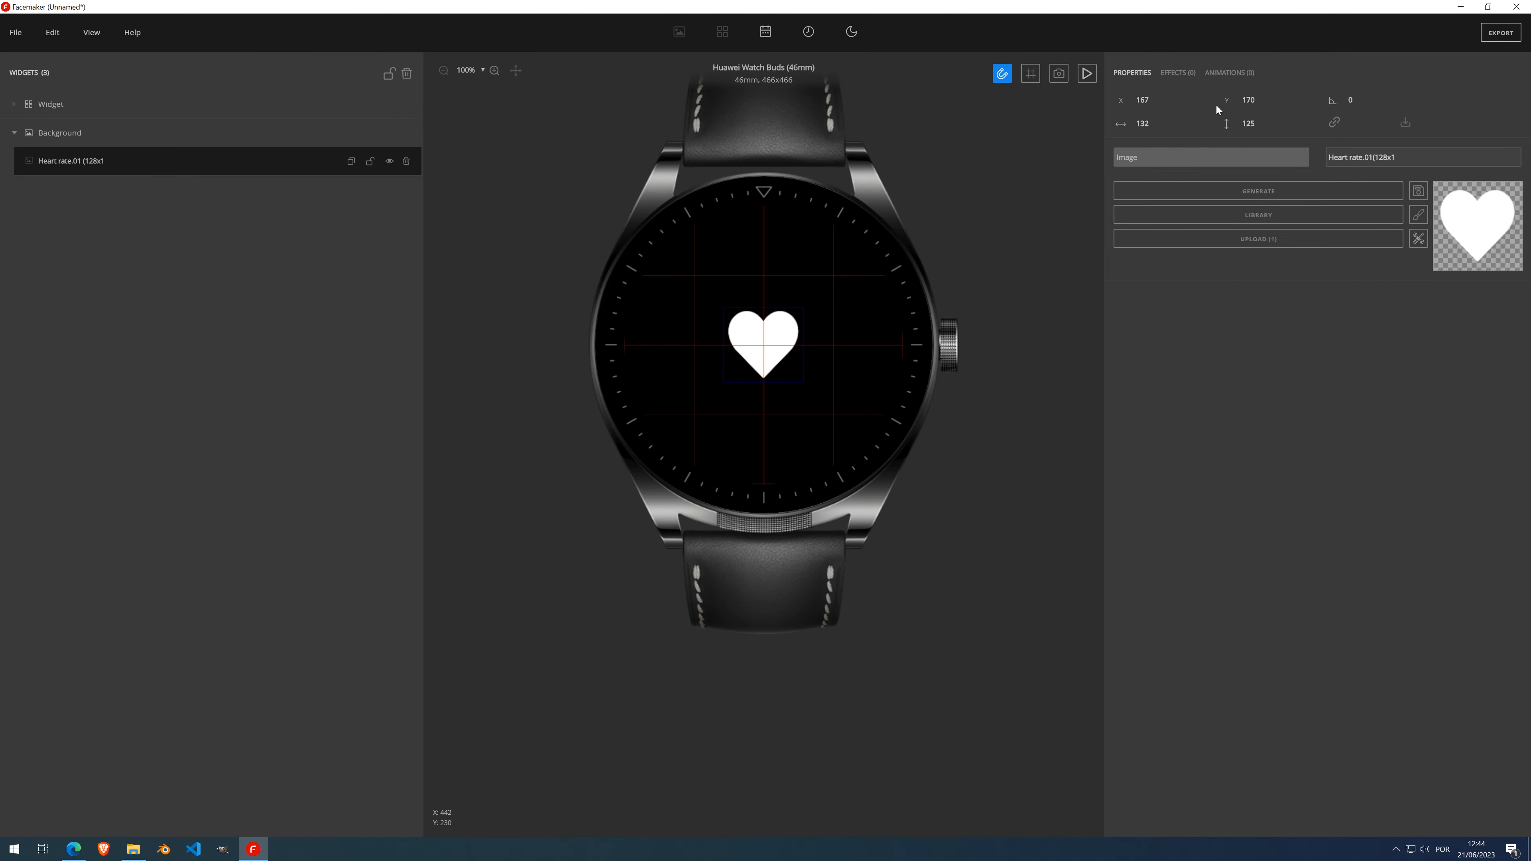
Add a Fill color effect to the heart image and set its color to a slightly dark red
{"action": "left_click", "coordinate": [1167, 73]}
{"action": "left_click", "coordinate": [1173, 103]}
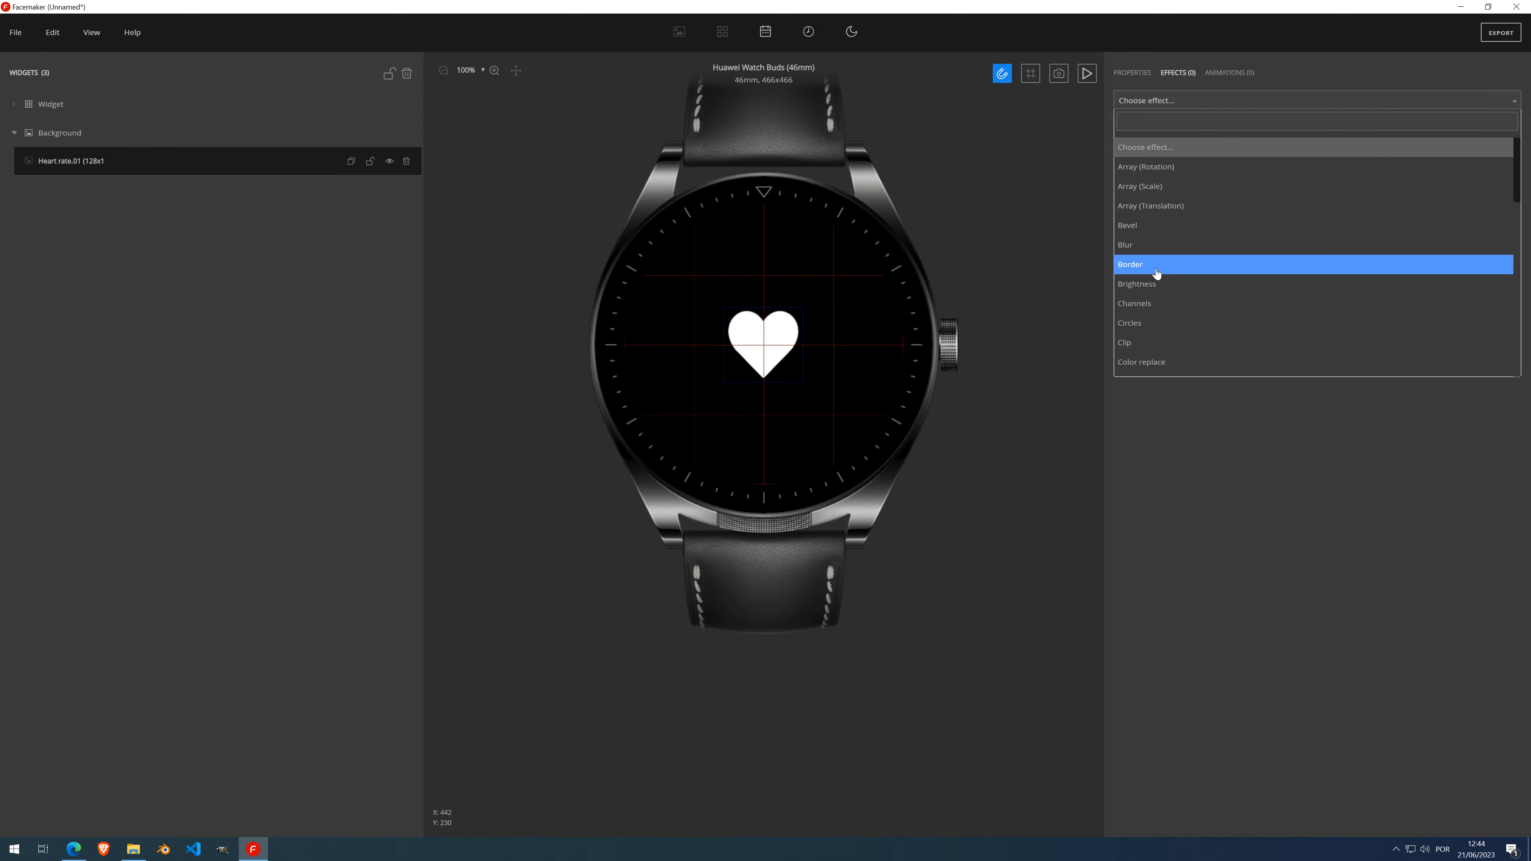
{"action": "scroll", "coordinate": [1159, 273], "scroll_direction": "down", "scroll_amount": 3}
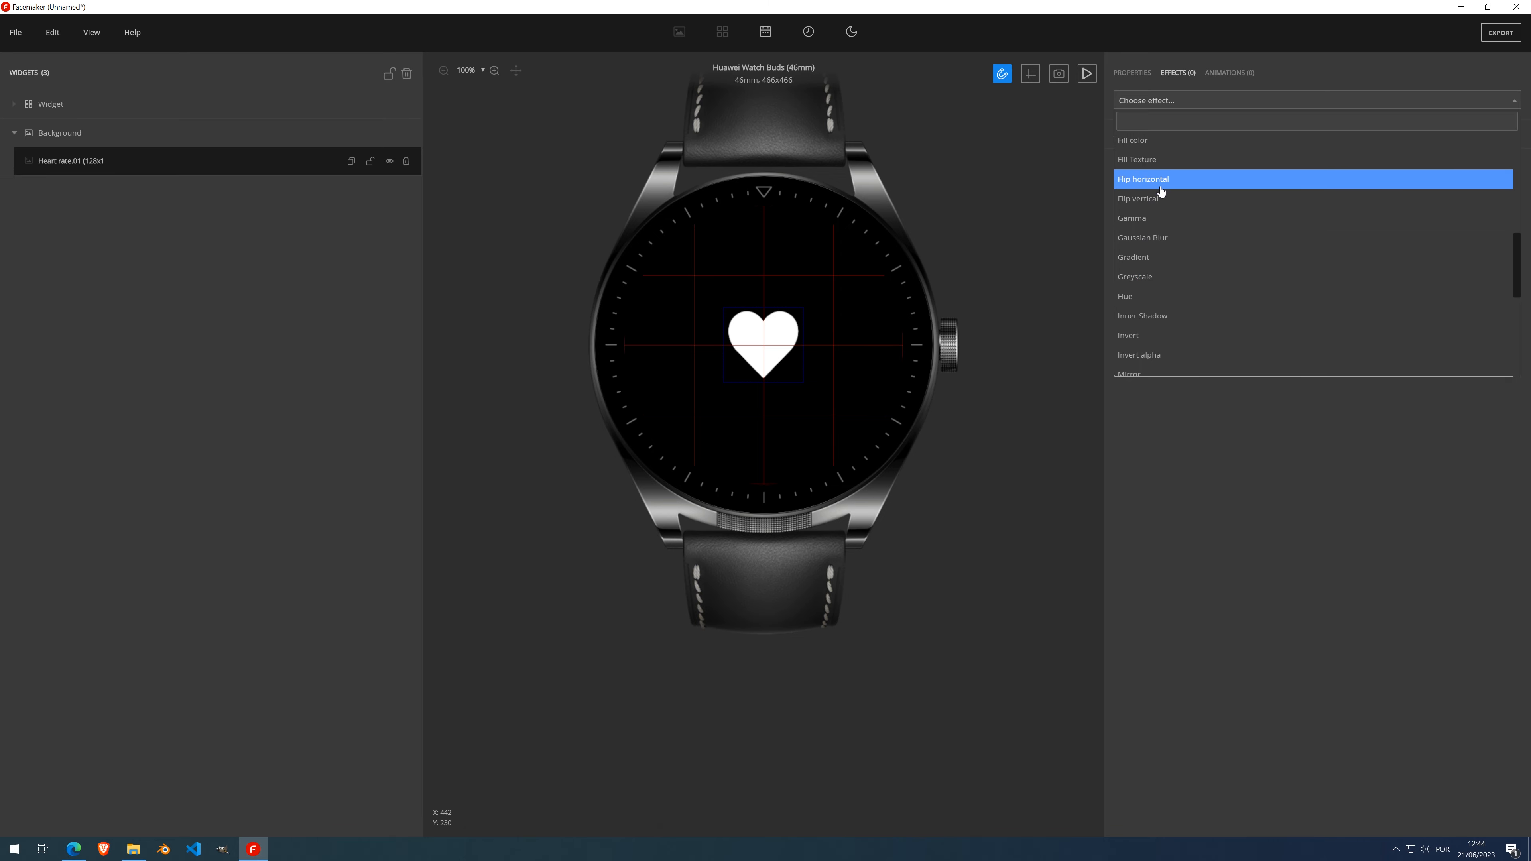
{"action": "left_click", "coordinate": [1157, 142]}
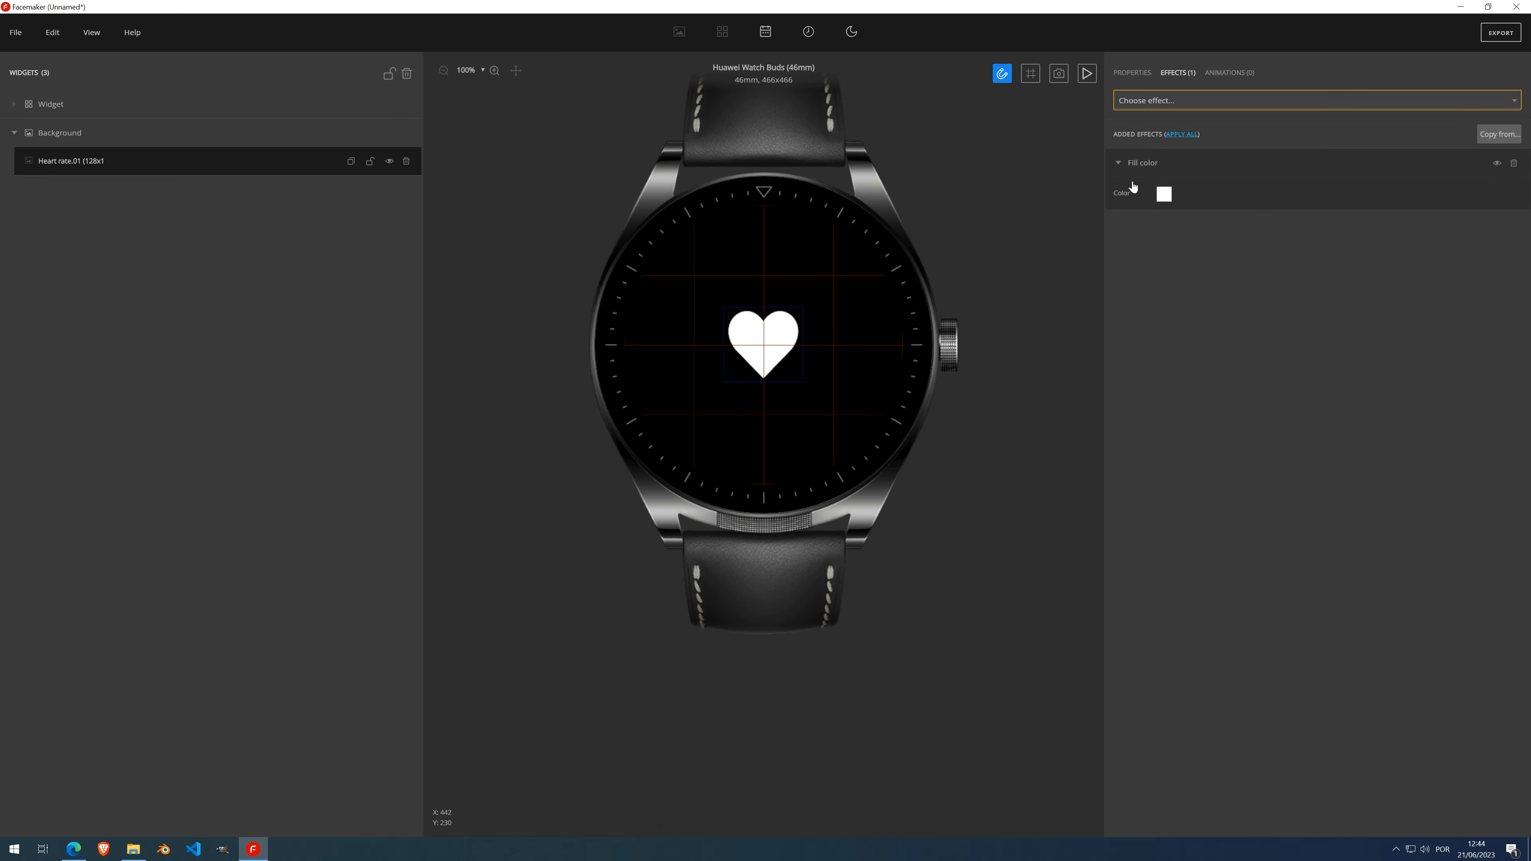
{"action": "left_click", "coordinate": [1163, 194]}
{"action": "left_click", "coordinate": [866, 336]}
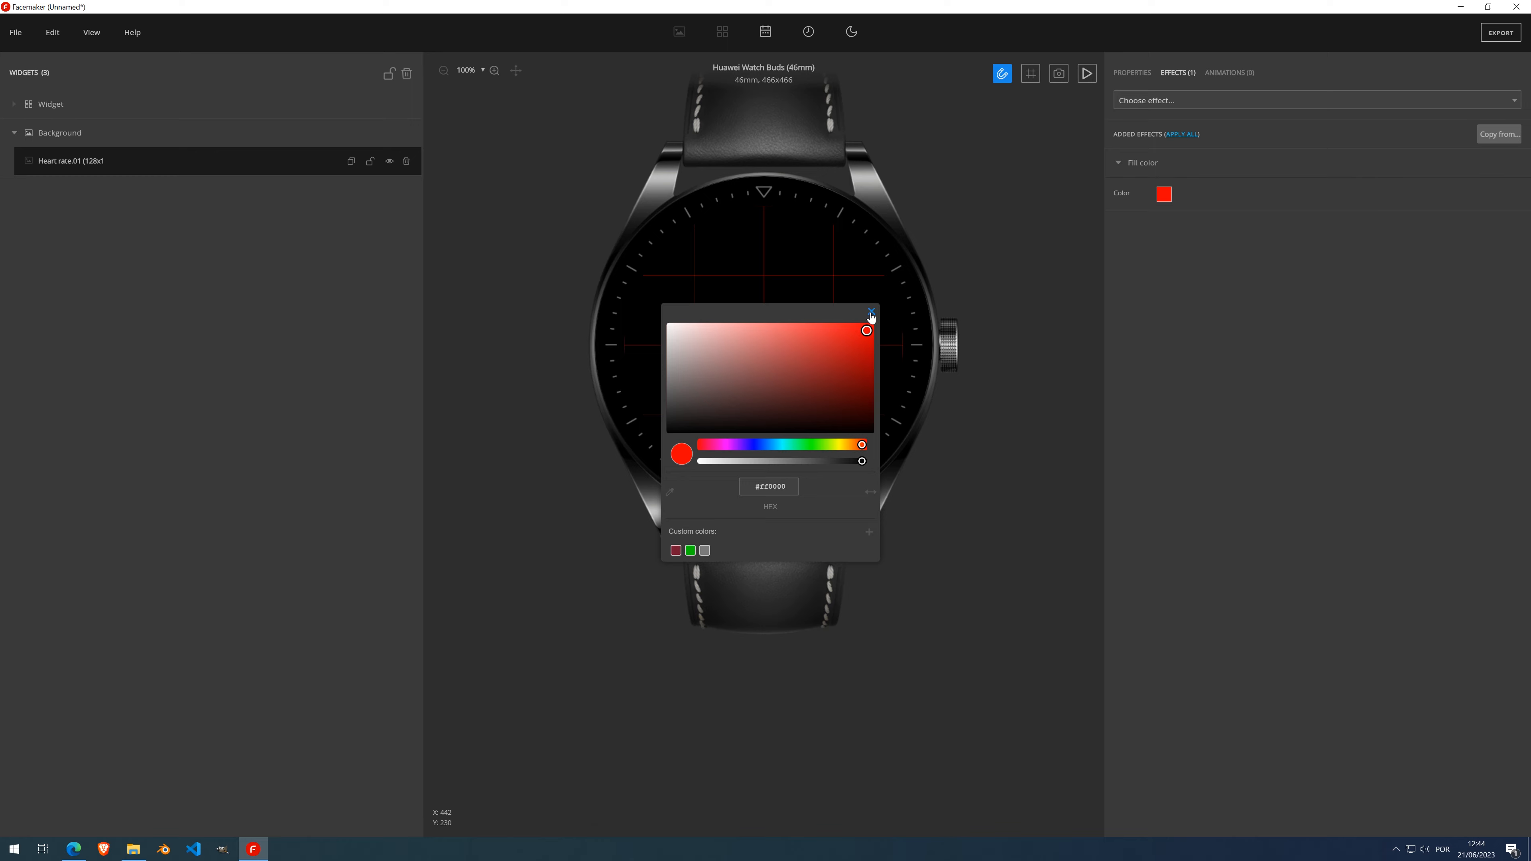
{"action": "left_click_drag", "start_coordinate": [876, 339], "coordinate": [881, 357]}
{"action": "left_click", "coordinate": [871, 312]}
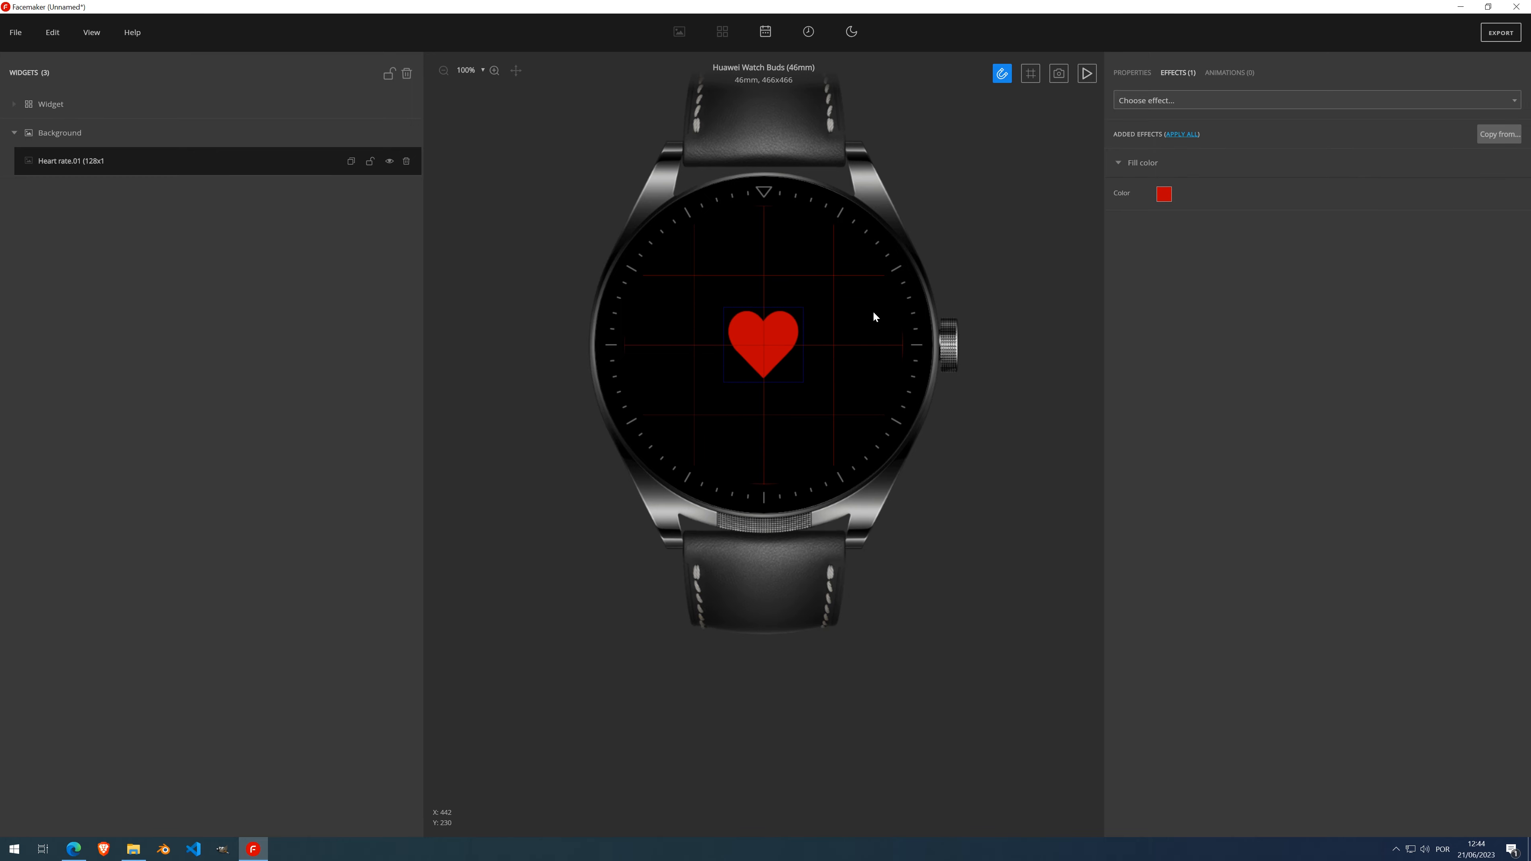
Hide the guidelines on the watch face
{"action": "left_click", "coordinate": [92, 32]}
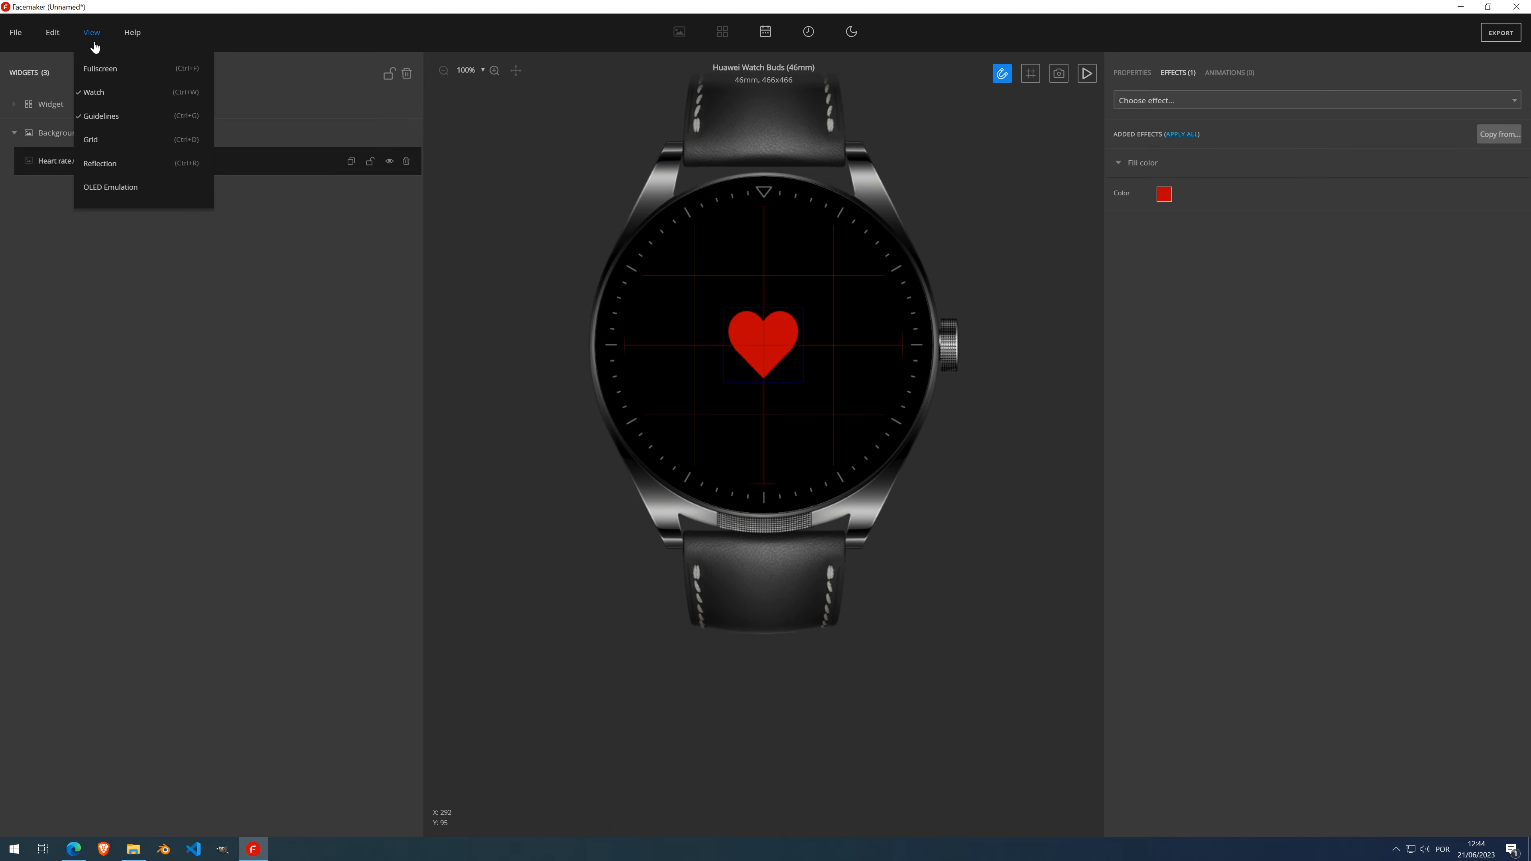
{"action": "left_click", "coordinate": [105, 120]}
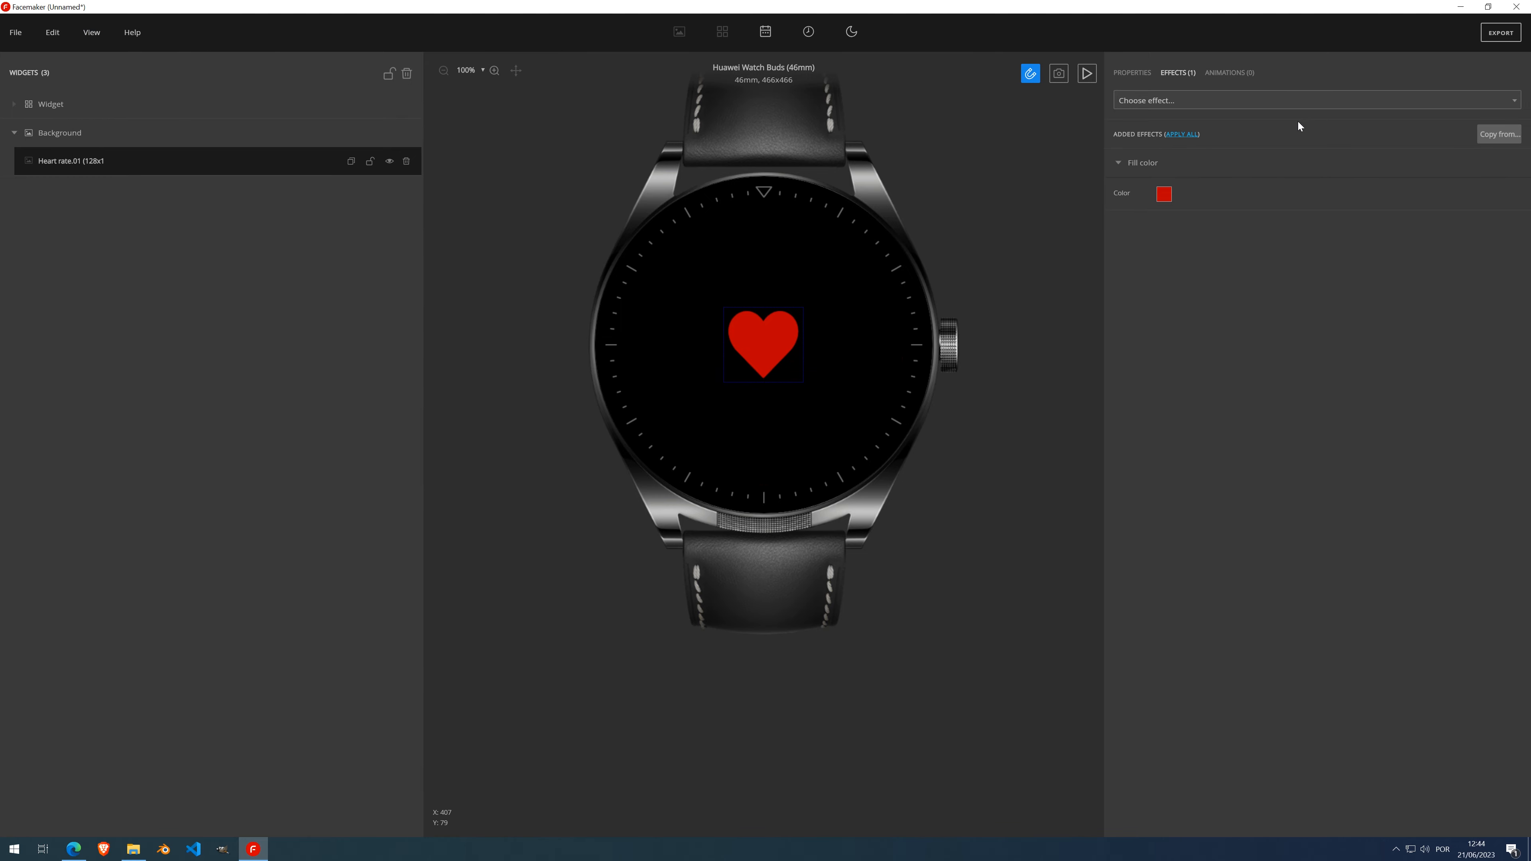
Apply the heart's effects permanently and shrink it to about 41 by 39 px at about X 251, Y 216
{"action": "left_click", "coordinate": [1188, 134]}
{"action": "left_click", "coordinate": [1132, 73]}
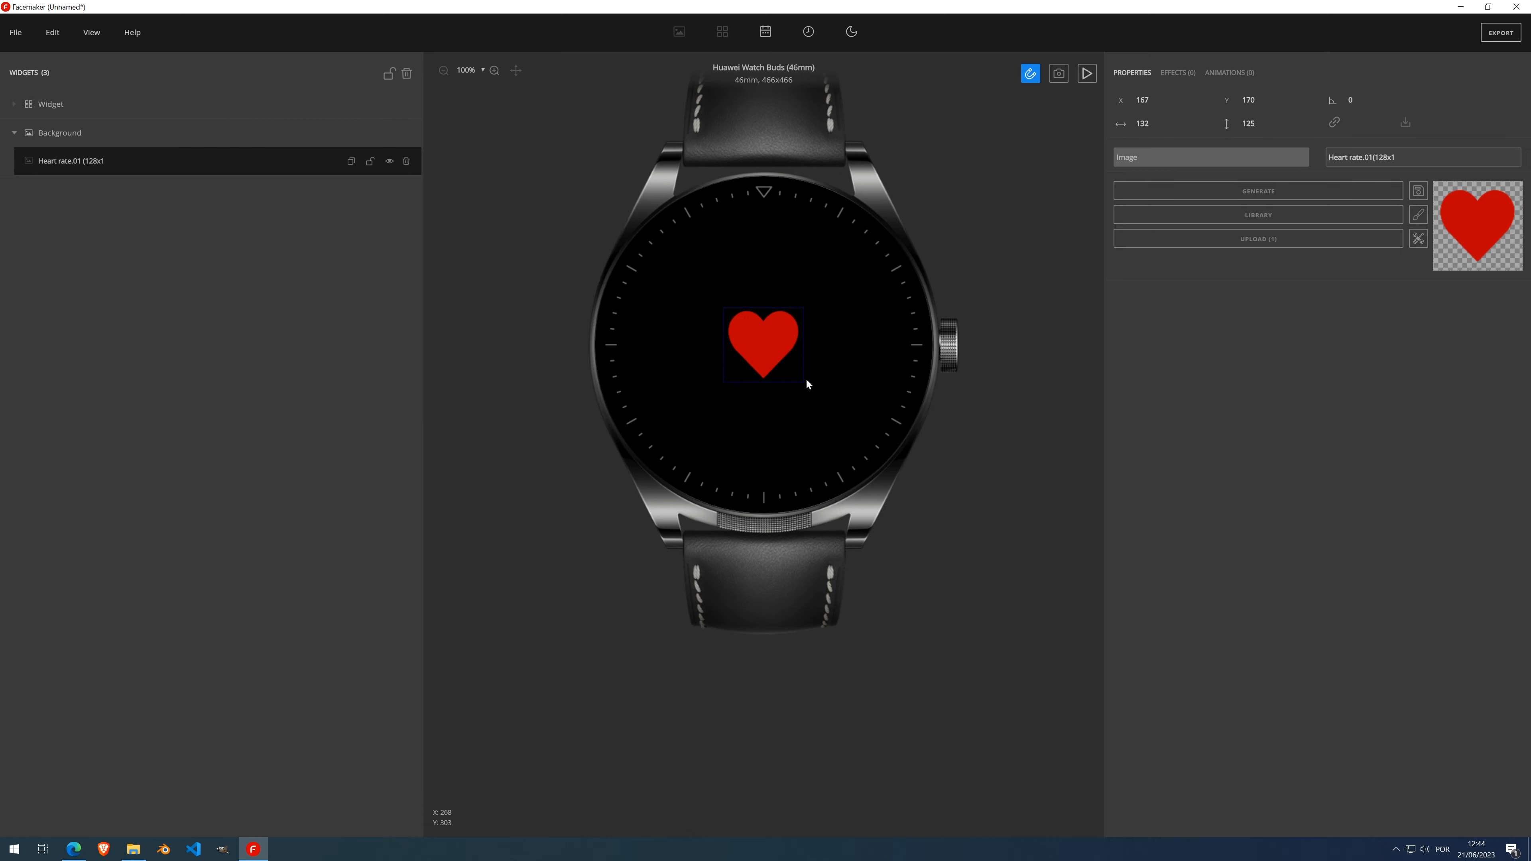
{"action": "mouse_move", "coordinate": [799, 379]}
{"action": "left_mouse_down"}
{"action": "mouse_move", "coordinate": [745, 327]}
{"action": "mouse_move", "coordinate": [838, 378]}
{"action": "mouse_move", "coordinate": [791, 352]}
{"action": "left_mouse_up"}
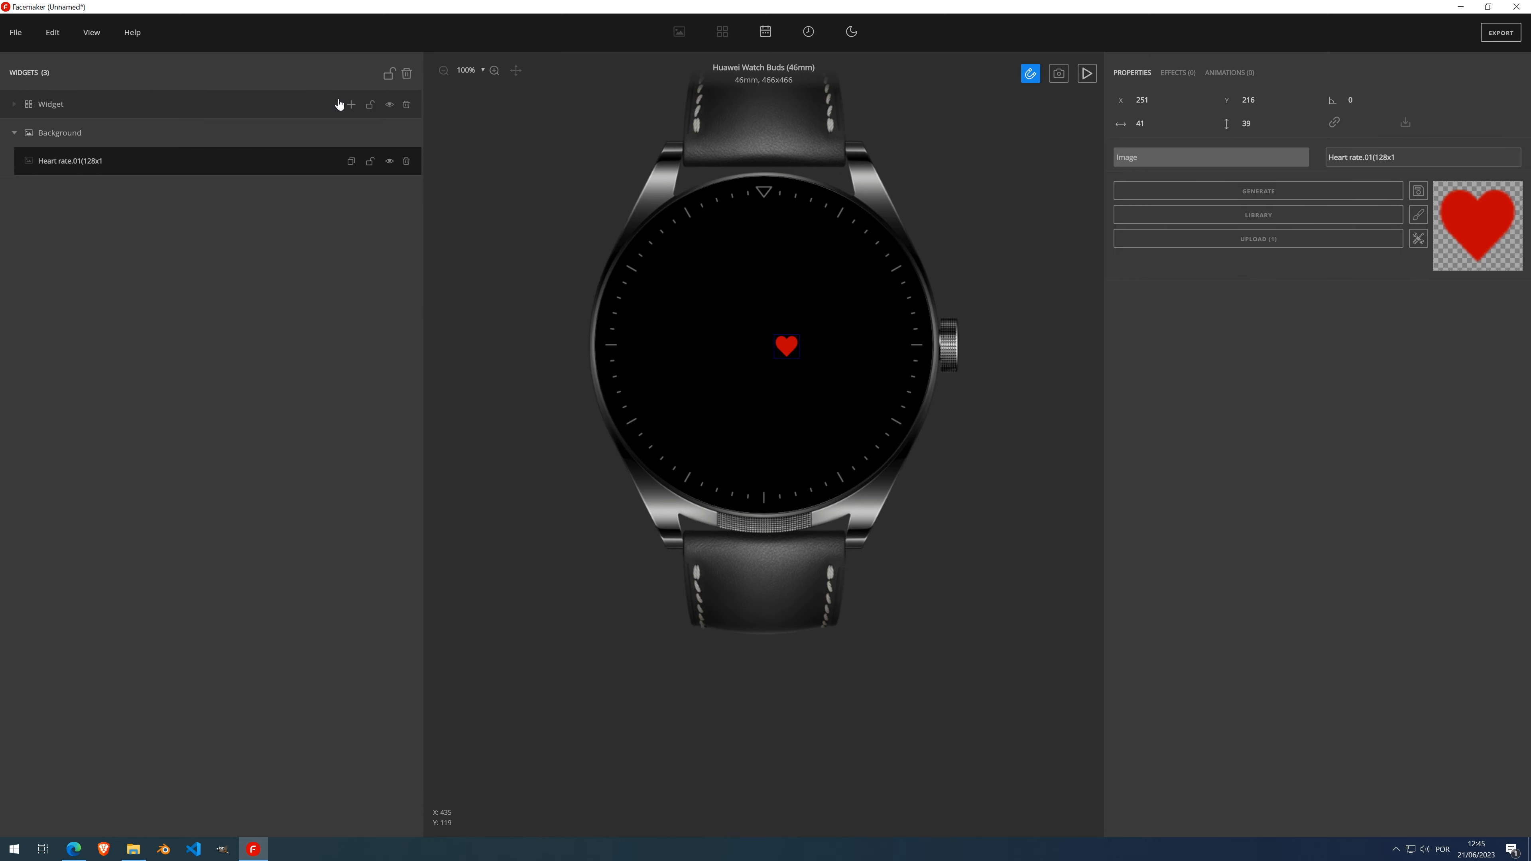
Add a container to the Widget group and set its data type to Heart rate
{"action": "left_click", "coordinate": [353, 112]}
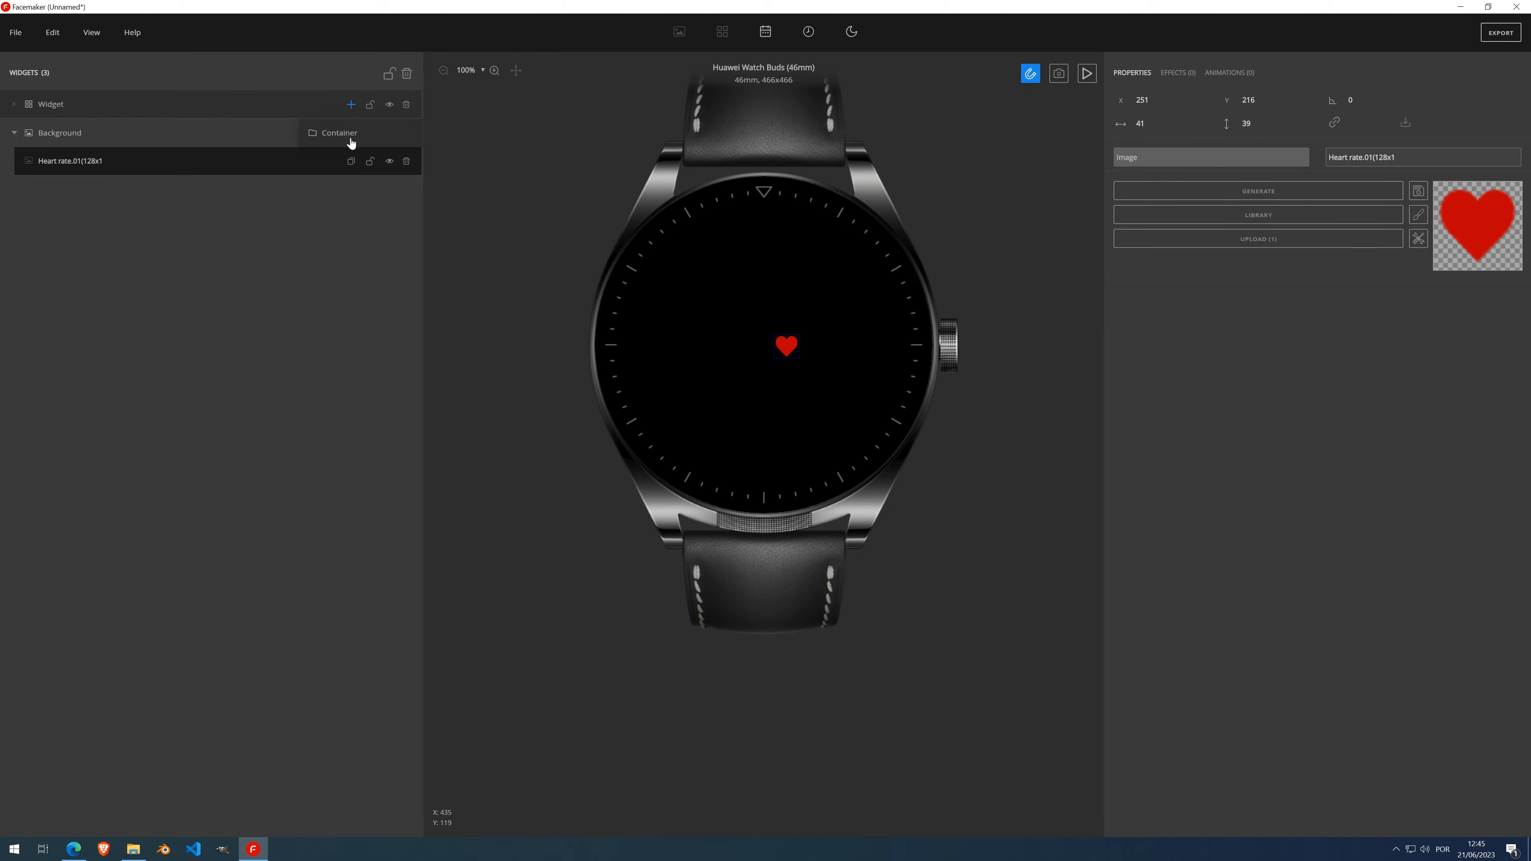
{"action": "left_click", "coordinate": [348, 136]}
{"action": "left_click", "coordinate": [1192, 121]}
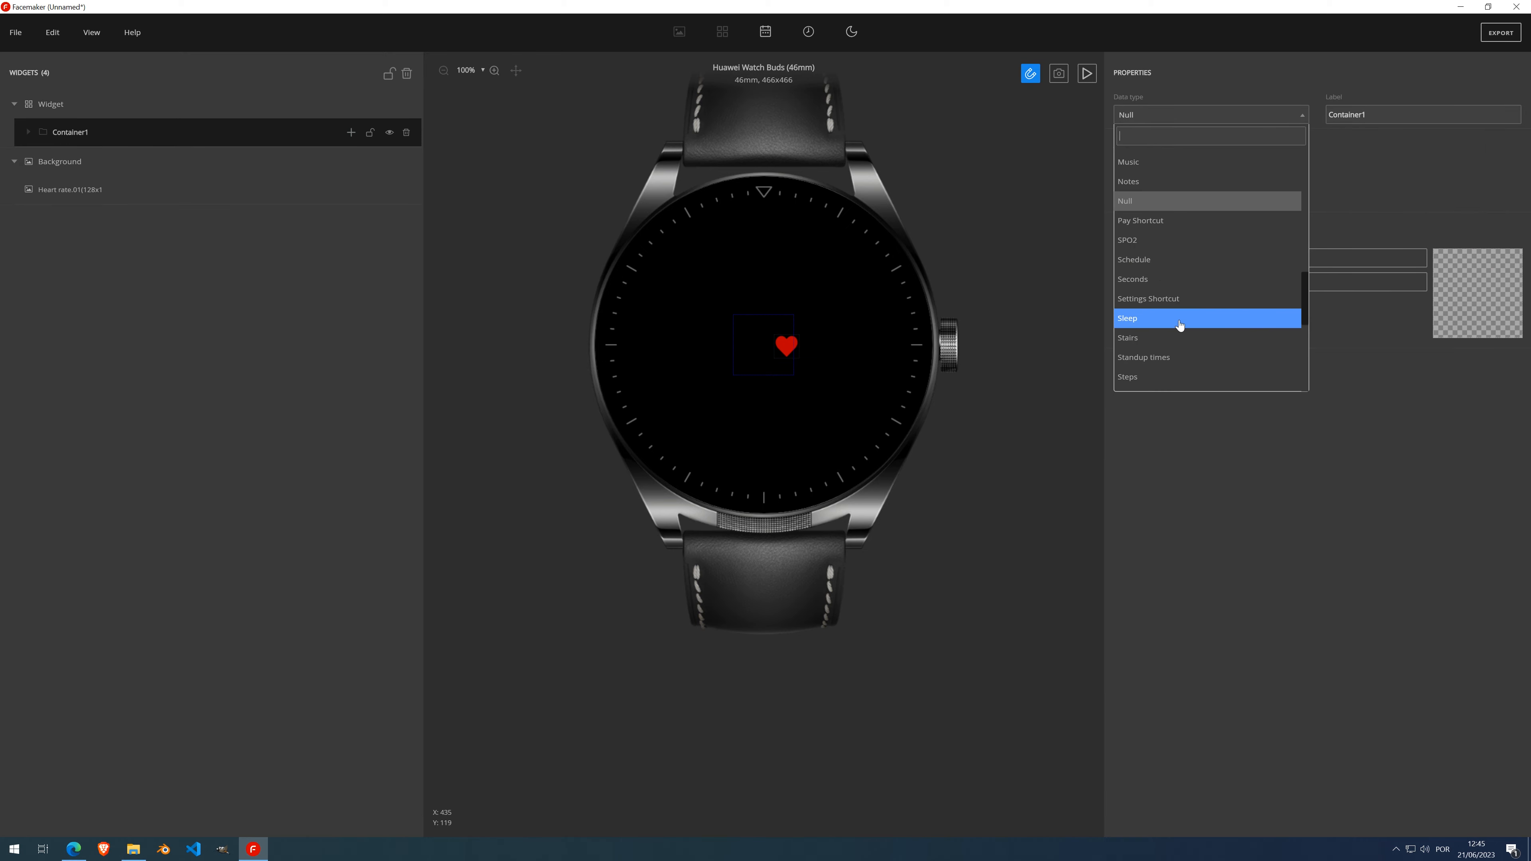
{"action": "scroll", "coordinate": [1165, 265], "scroll_direction": "up", "scroll_amount": 3}
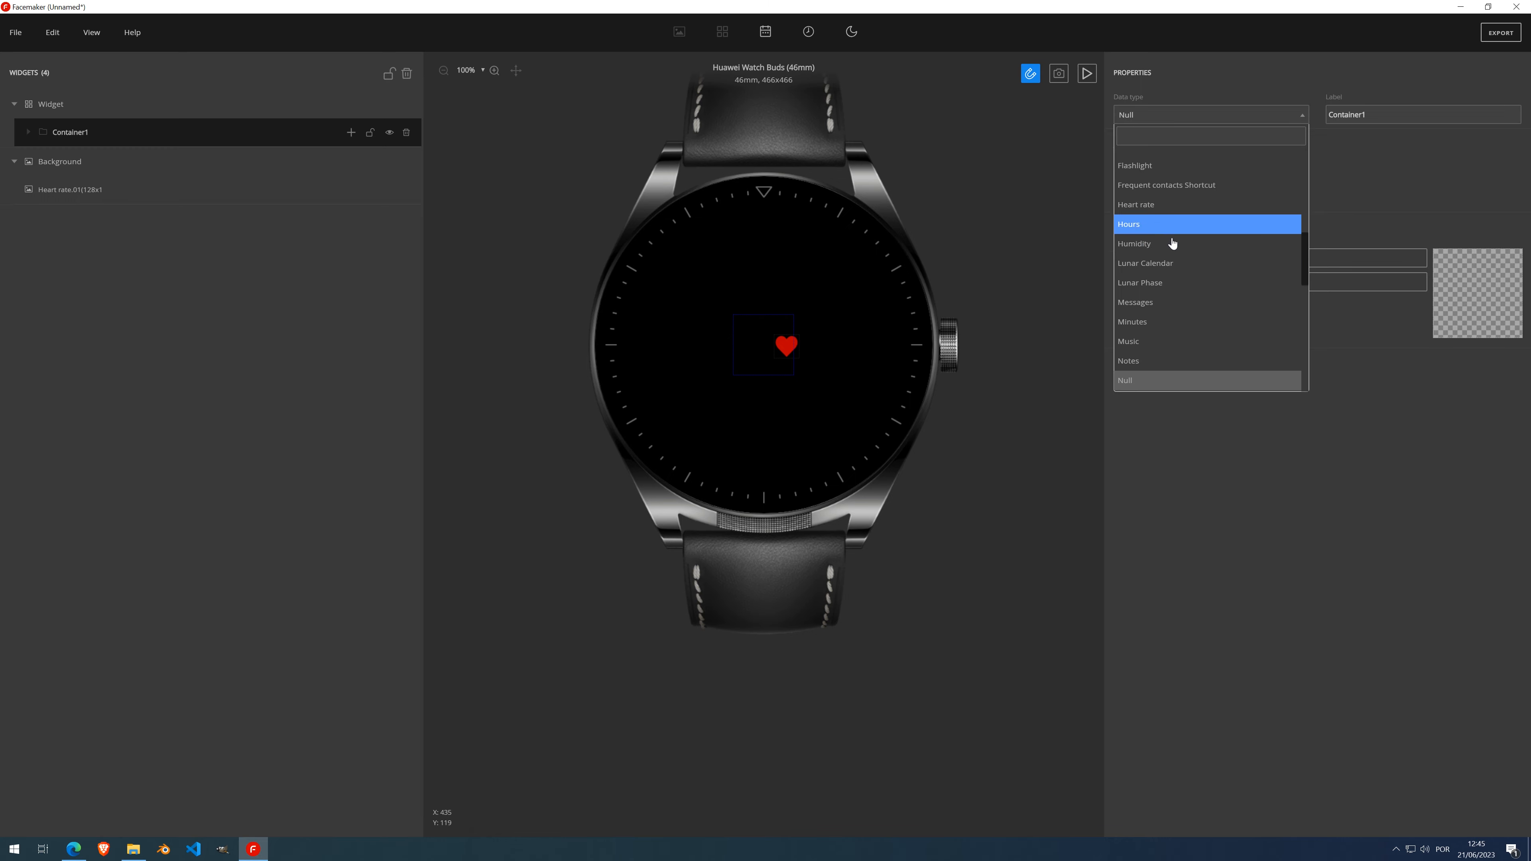
{"action": "left_click", "coordinate": [1167, 205]}
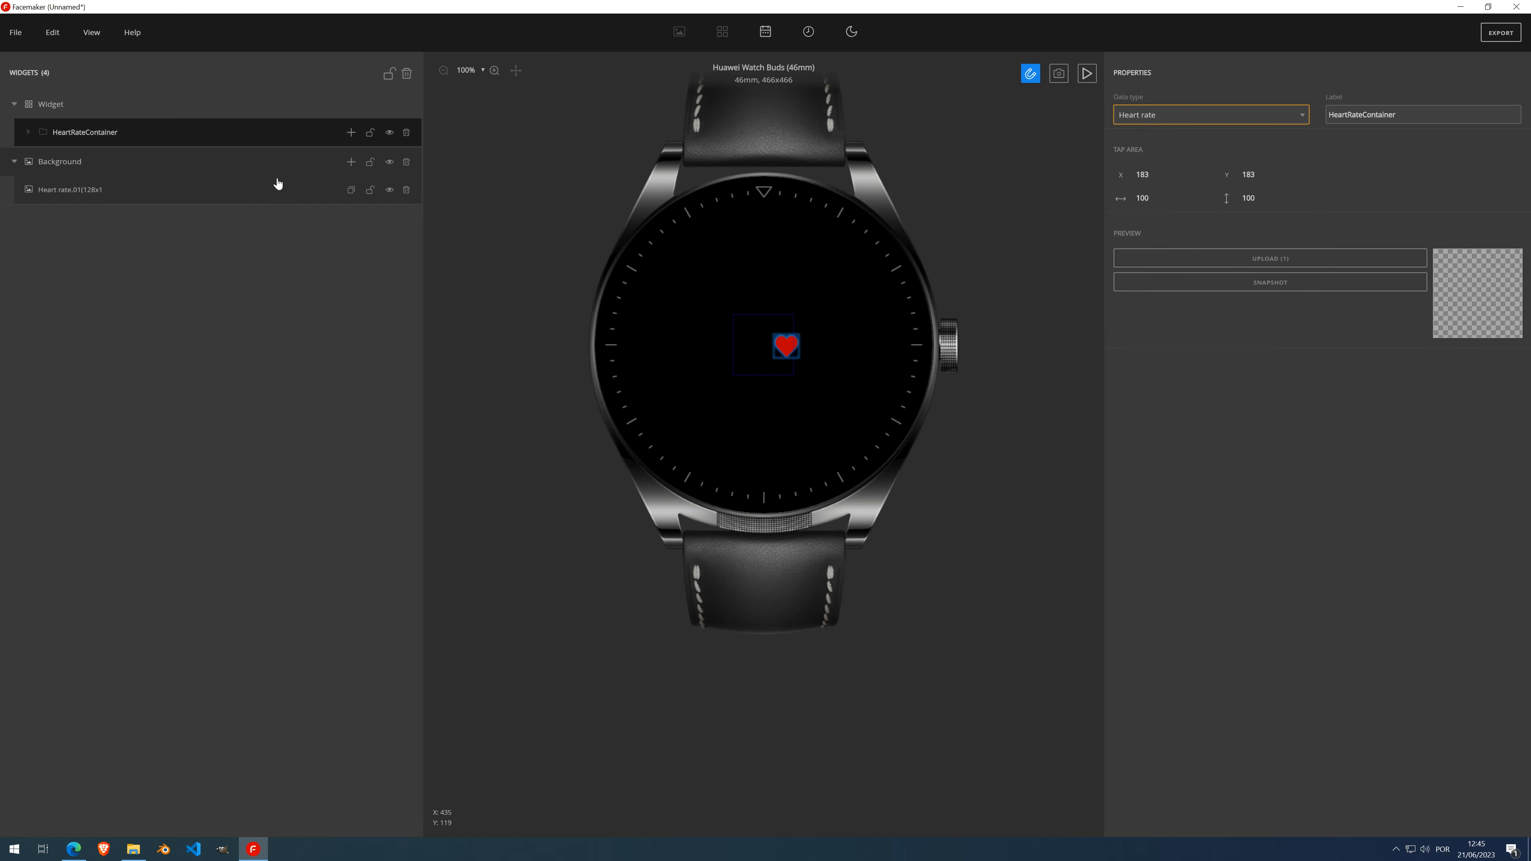
Add an Image Combo to HeartRateContainer, set its data to Heart rate, and generate its digit images
{"action": "left_click", "coordinate": [350, 133]}
{"action": "left_click", "coordinate": [342, 220]}
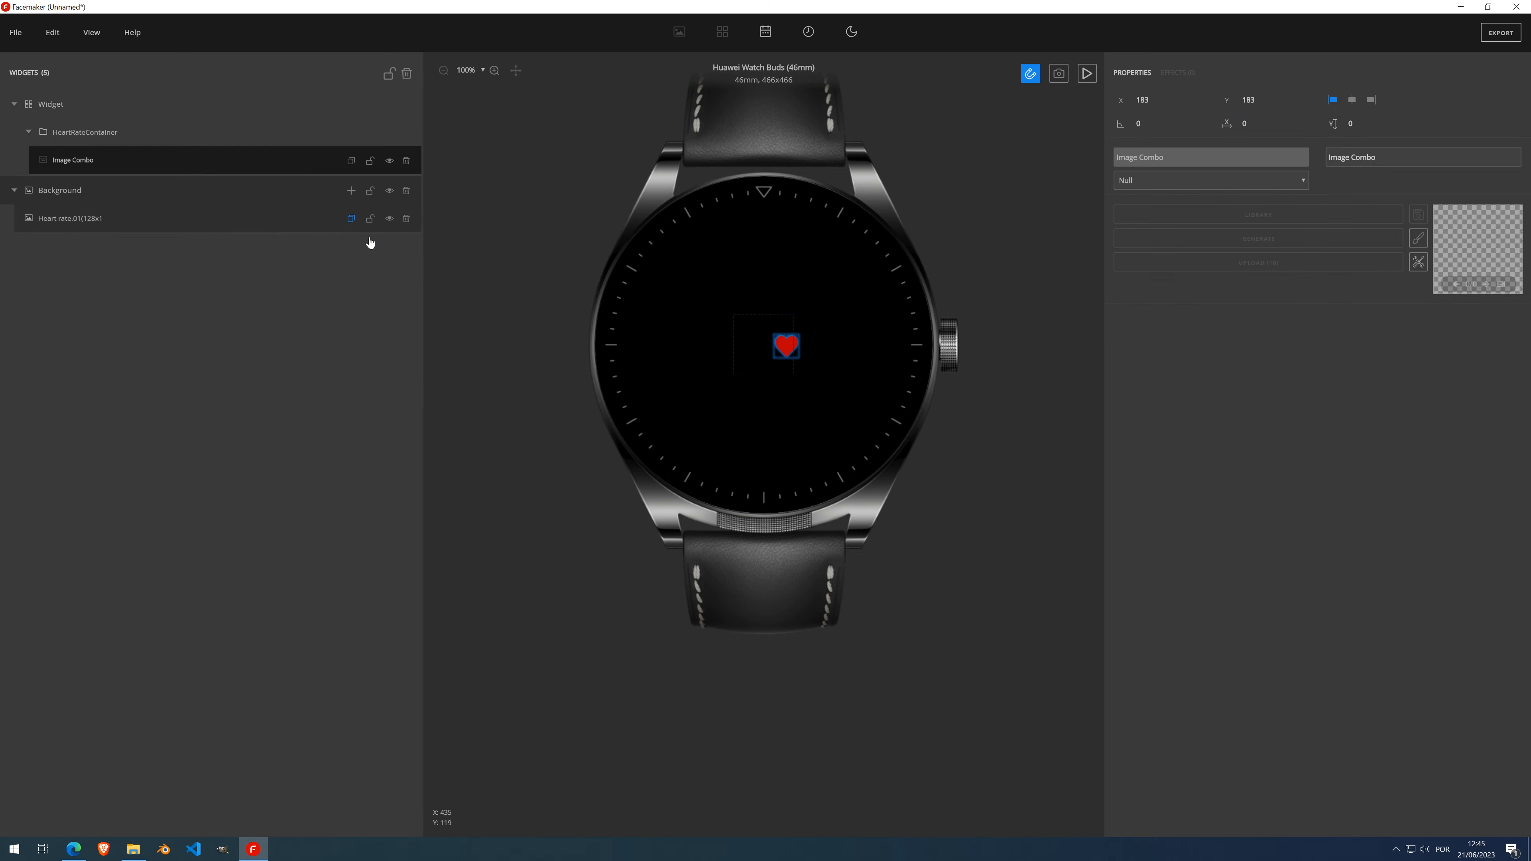
{"action": "left_click", "coordinate": [1141, 181]}
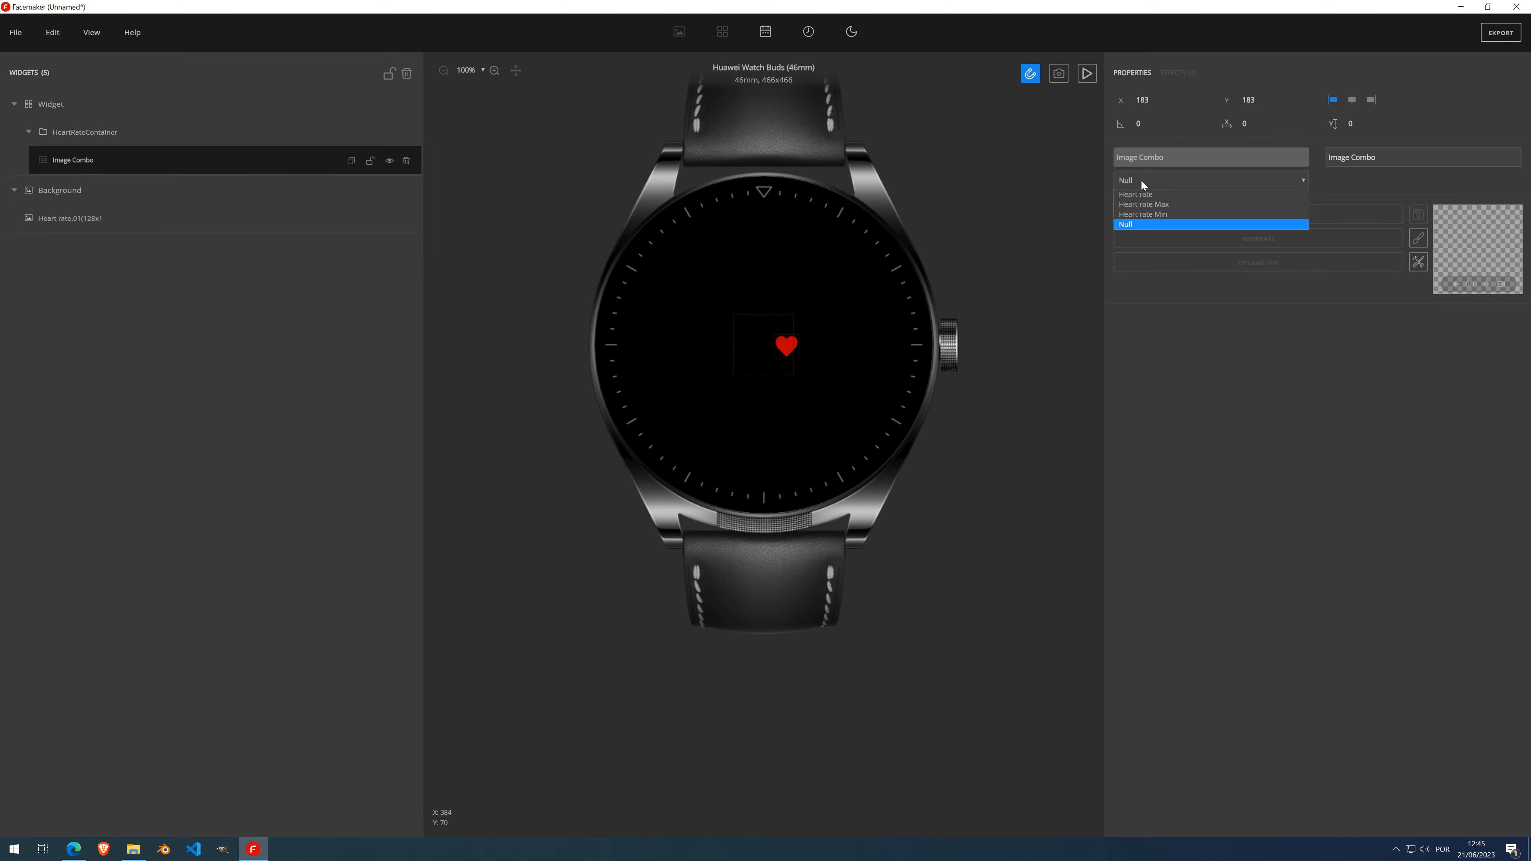
{"action": "left_click", "coordinate": [1152, 199]}
{"action": "left_click", "coordinate": [1262, 240]}
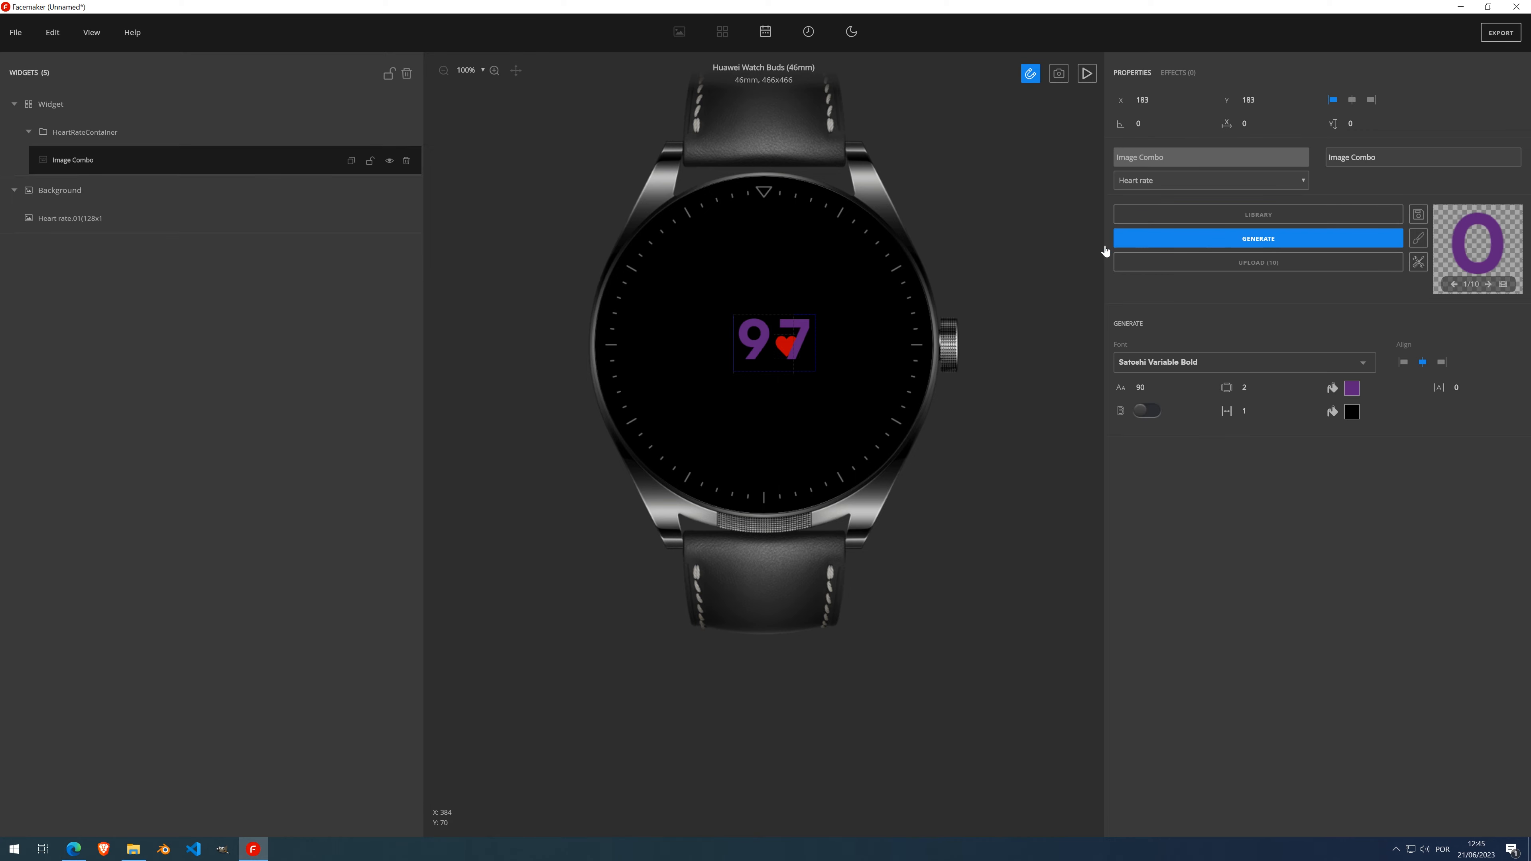
Move the tap area below the watch face's centre and the heart rate digits beside the heart at about X 298, Y 216
{"action": "left_click", "coordinate": [857, 346]}
{"action": "left_click_drag", "start_coordinate": [857, 346], "coordinate": [755, 423]}
{"action": "left_click_drag", "start_coordinate": [766, 343], "coordinate": [835, 363]}
Set the heart rate digits' font size to 40 and their fill color to the white preset
{"action": "left_click", "coordinate": [1202, 240]}
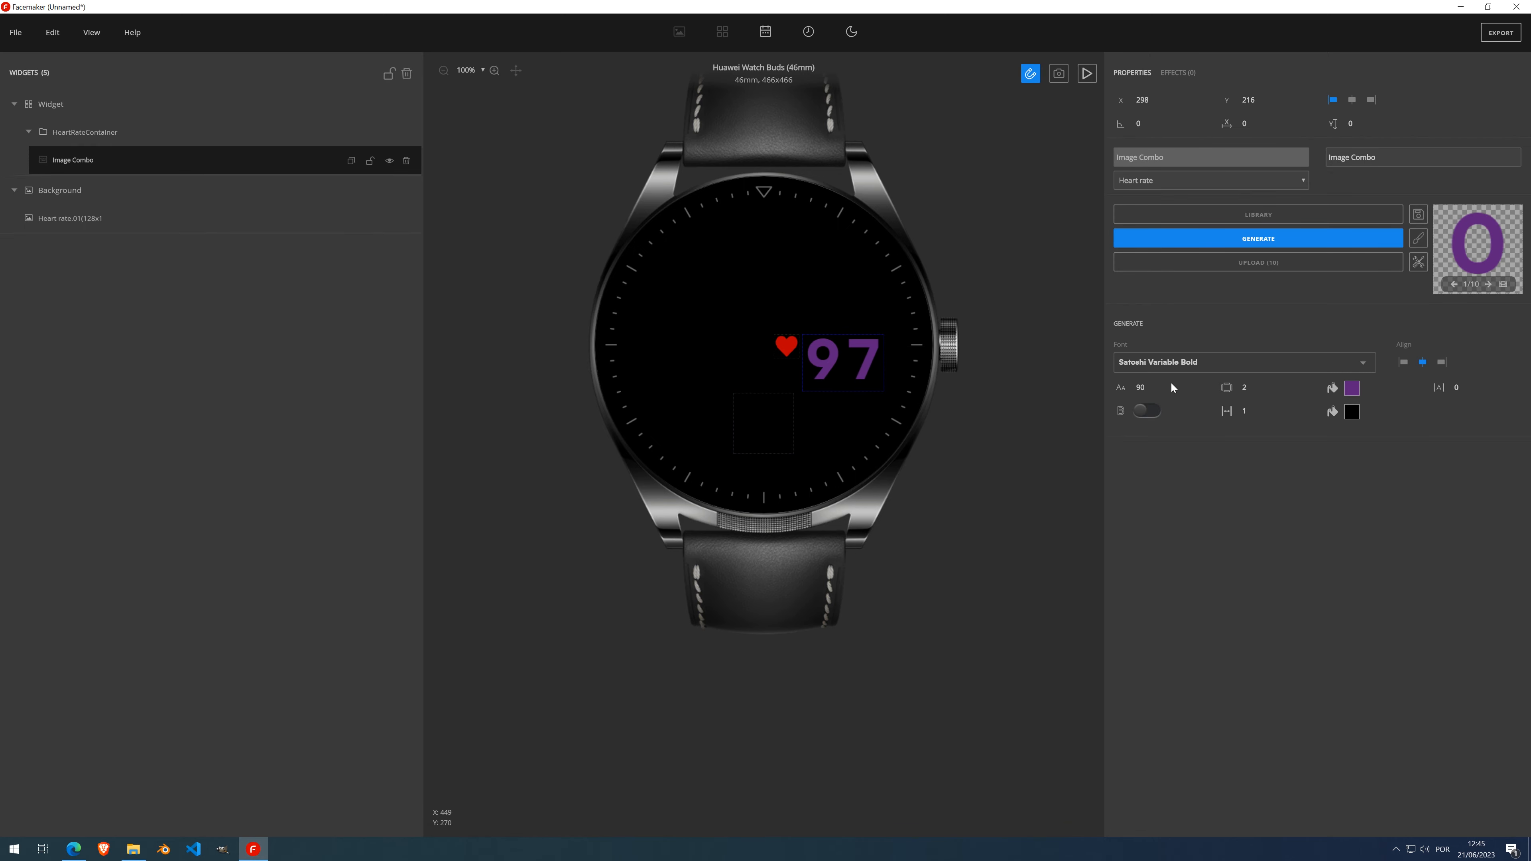
{"action": "left_click_drag", "start_coordinate": [1157, 391], "coordinate": [1156, 392]}
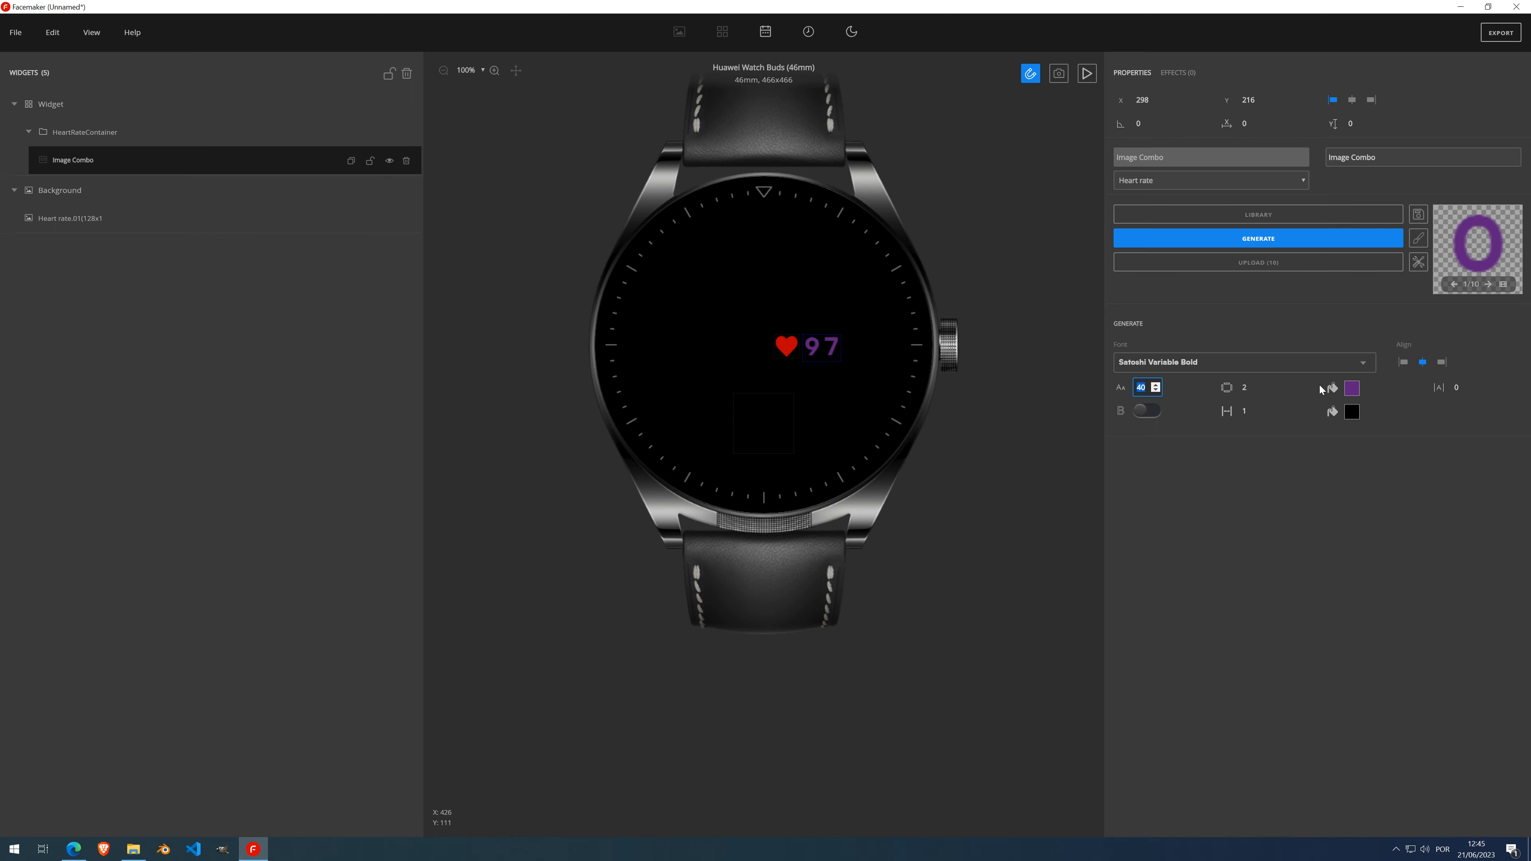
{"action": "left_click", "coordinate": [1352, 388]}
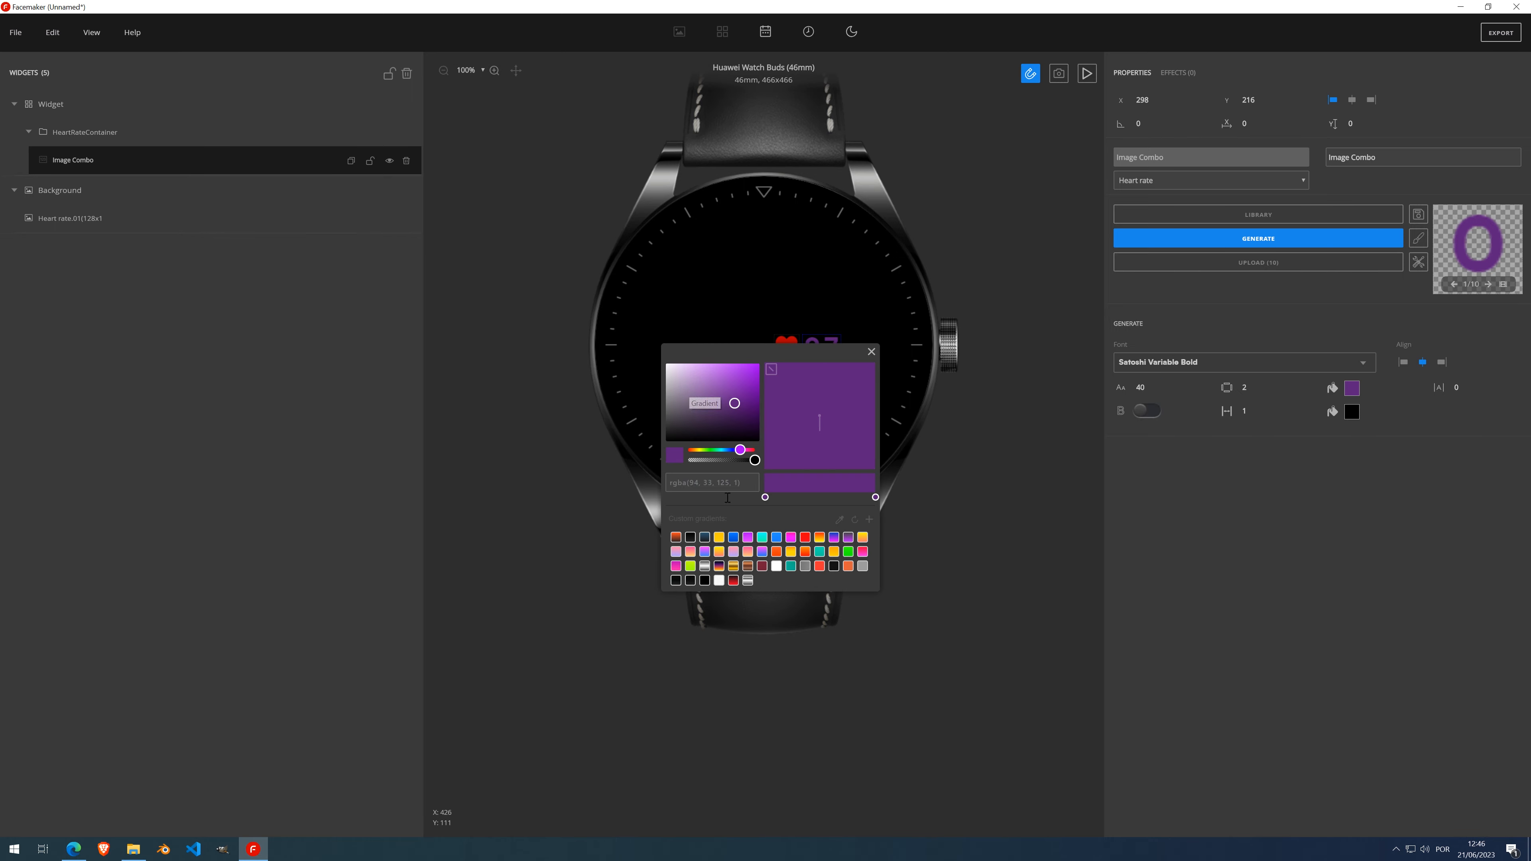
{"action": "left_click", "coordinate": [720, 580]}
{"action": "left_click_drag", "start_coordinate": [695, 355], "coordinate": [316, 357]}
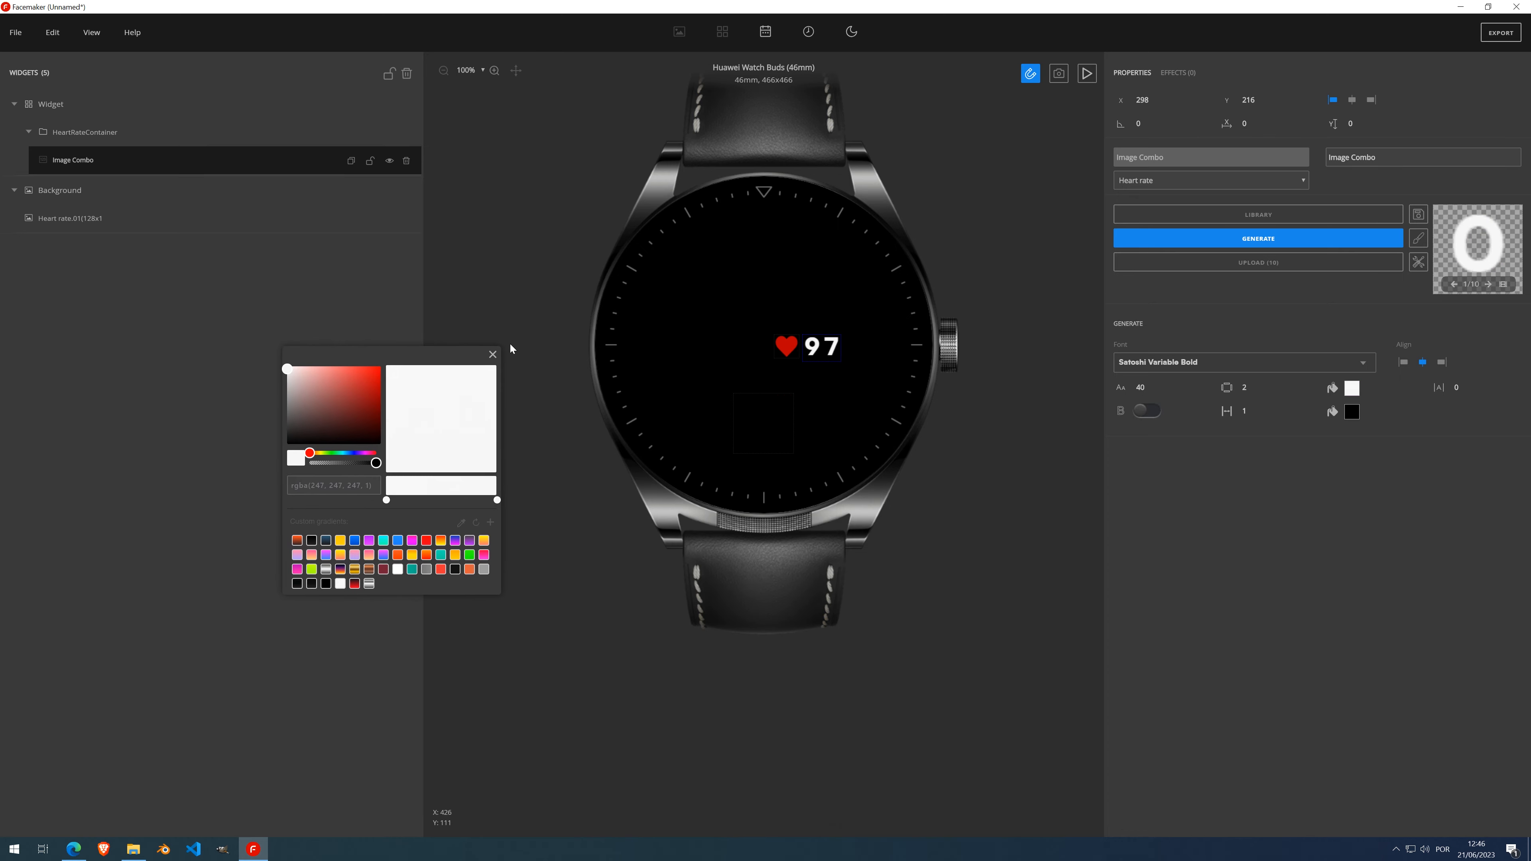
{"action": "left_click", "coordinate": [492, 356]}
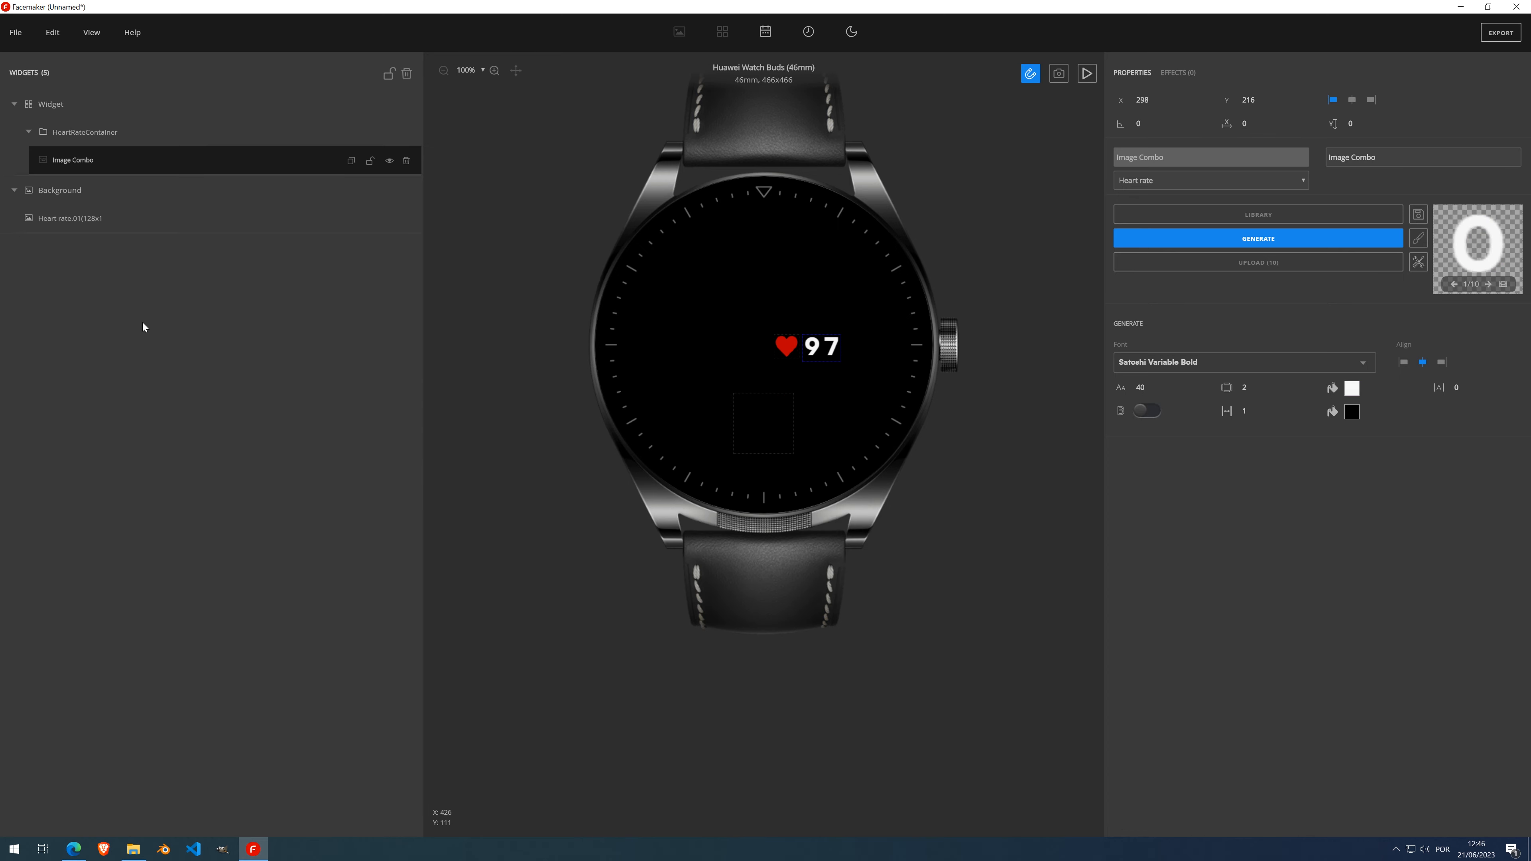
Add an initial animation state to the background heart image, placing it near the watch face's left edge at X 13, Y 219
{"action": "left_click", "coordinate": [90, 219]}
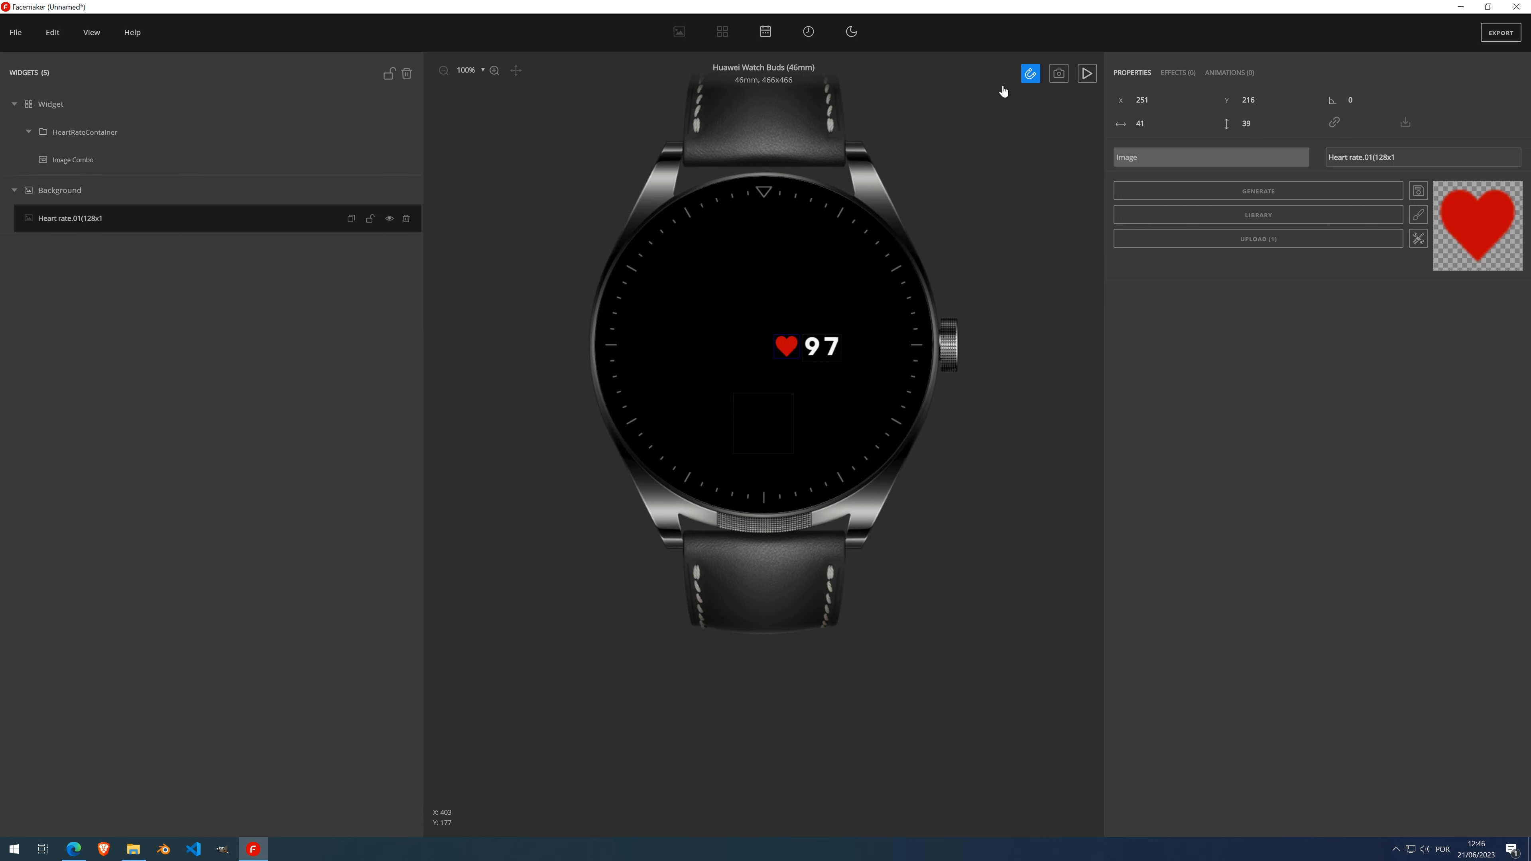
{"action": "left_click", "coordinate": [130, 222]}
{"action": "left_click", "coordinate": [1230, 73]}
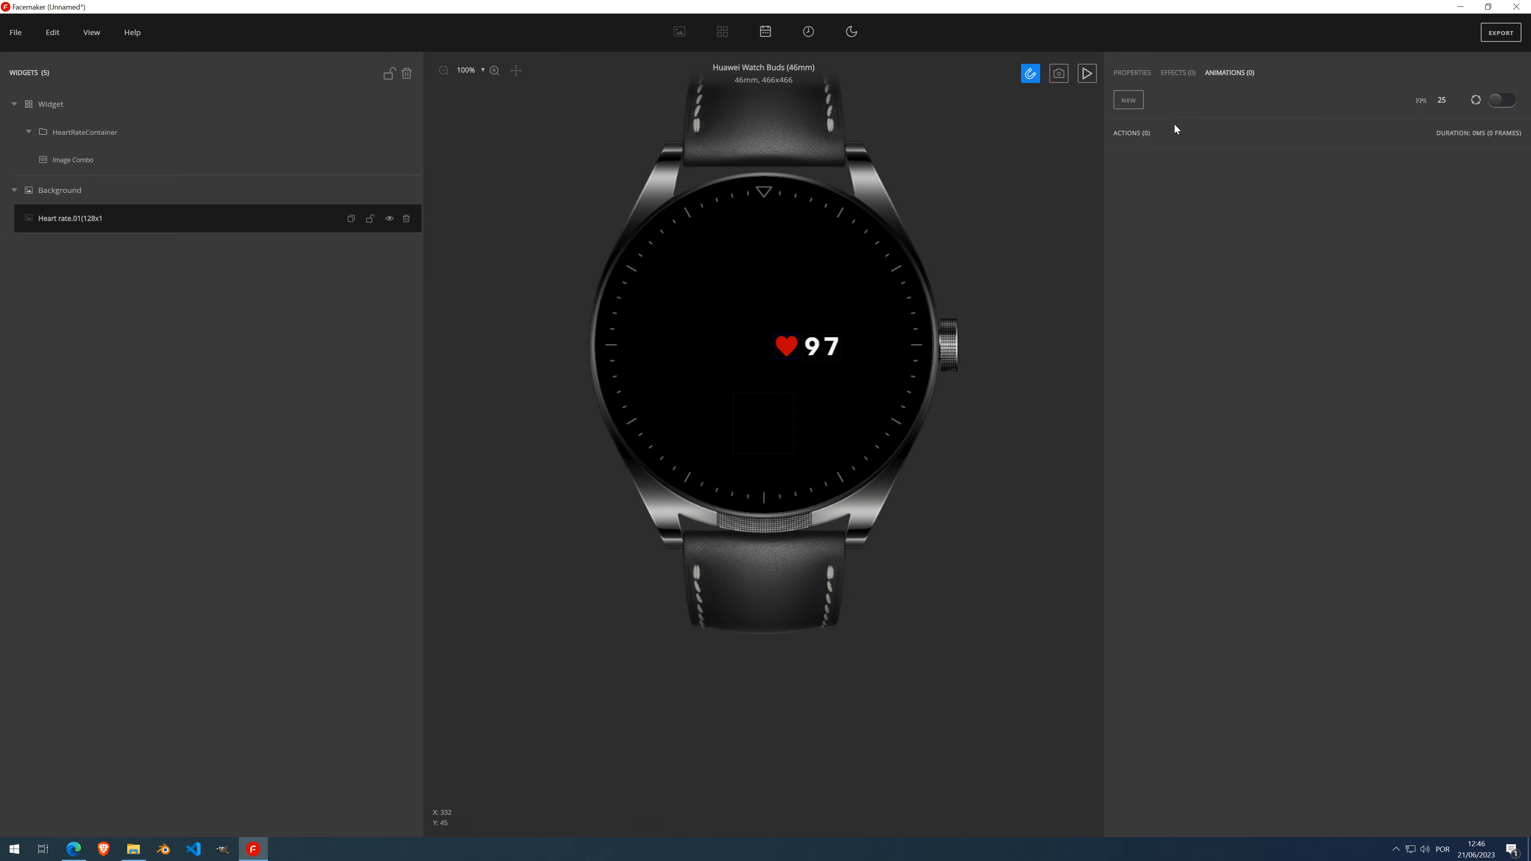
{"action": "left_click_drag", "start_coordinate": [788, 348], "coordinate": [883, 348]}
{"action": "left_click", "coordinate": [1127, 104]}
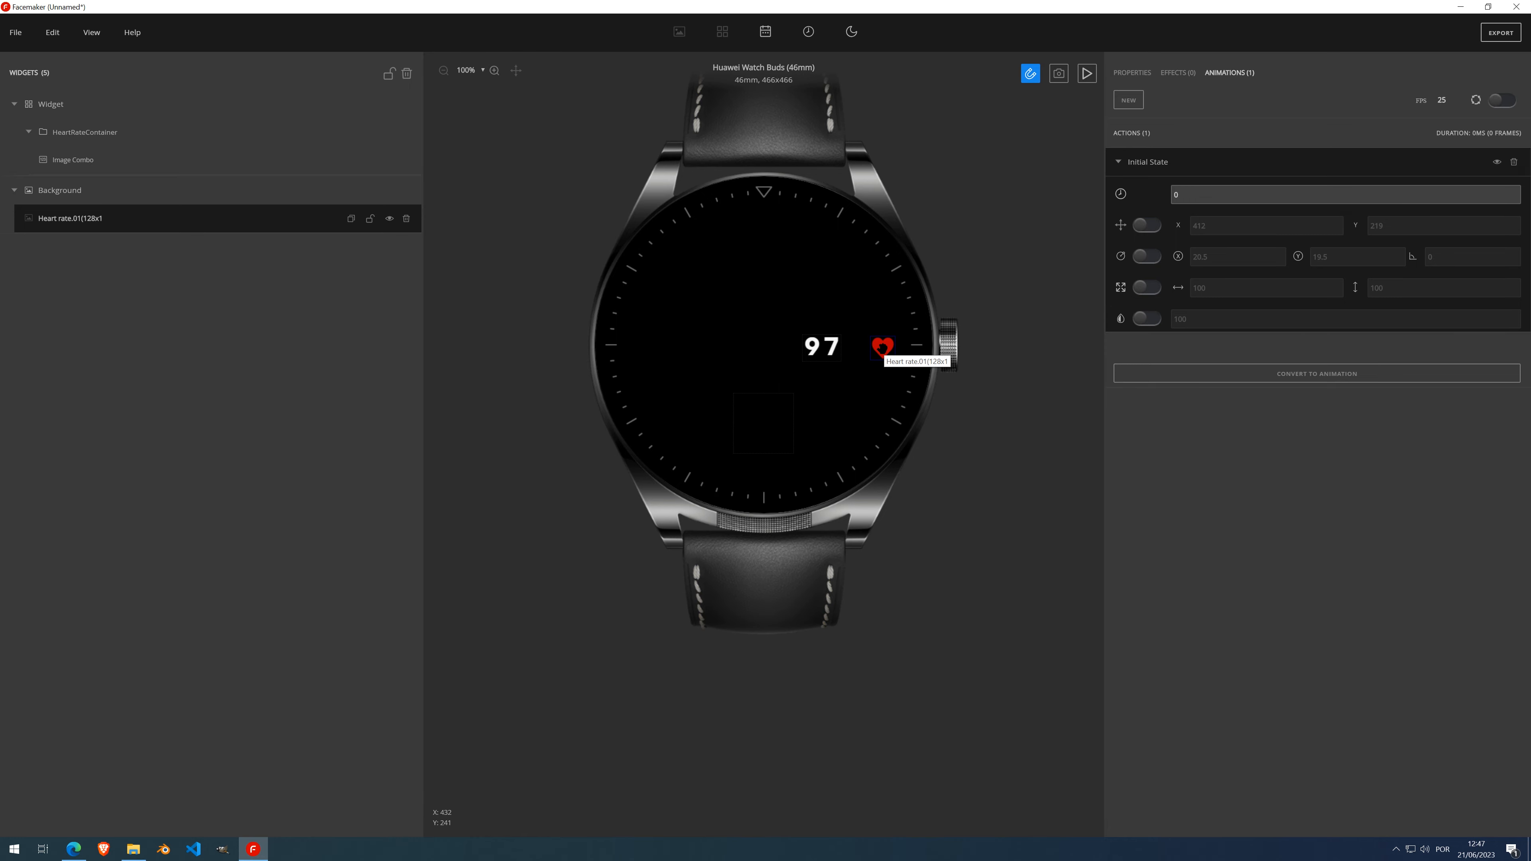
{"action": "left_click_drag", "start_coordinate": [882, 347], "coordinate": [657, 357]}
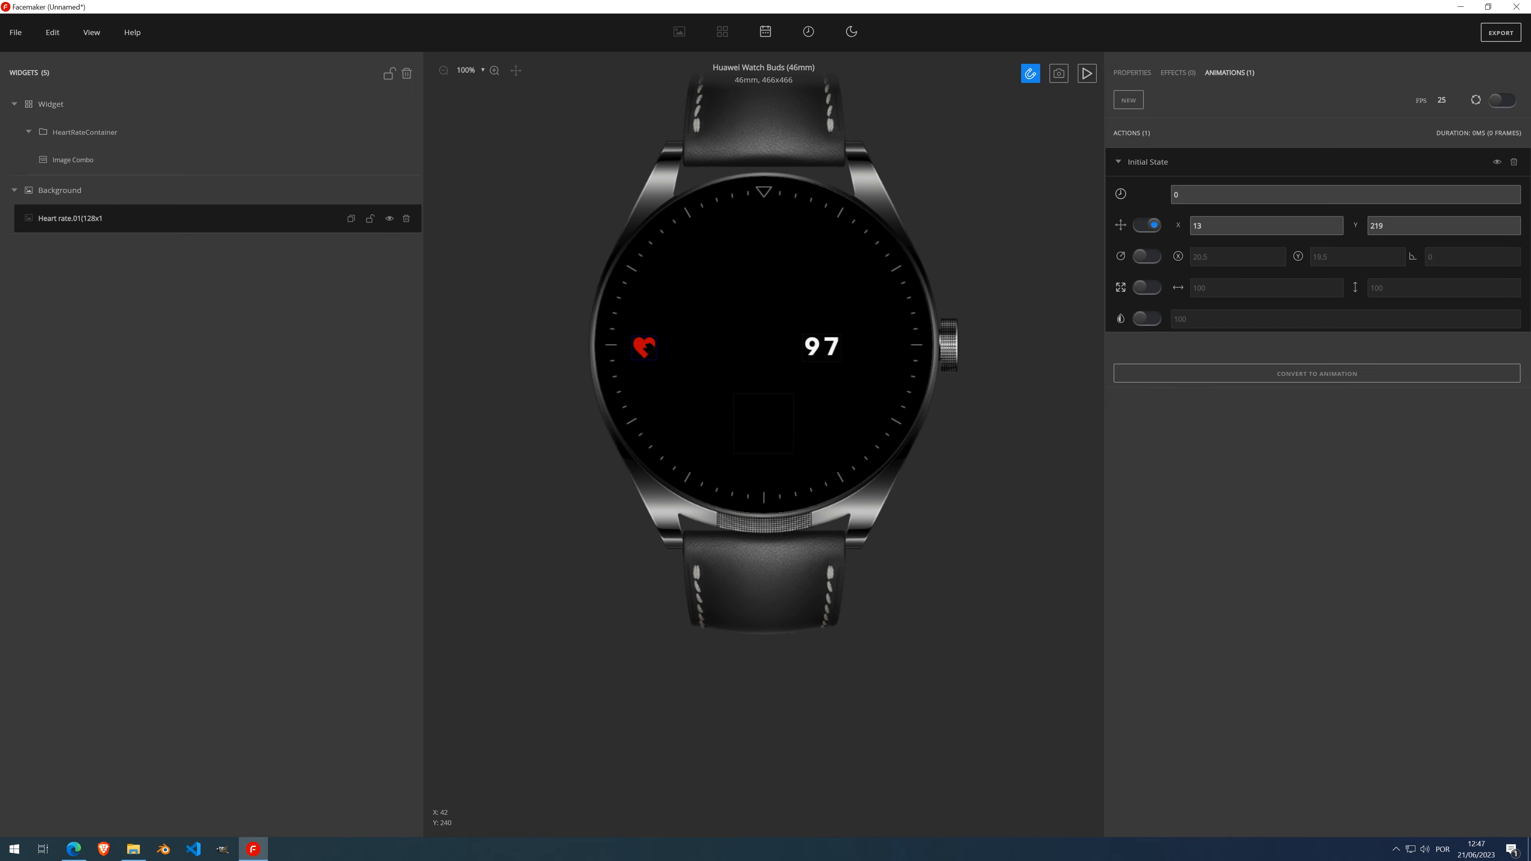
Add two 1000 ms actions moving the heart across to X 408, Y 219 and back to X 13, Y 219
{"action": "left_click", "coordinate": [1128, 100]}
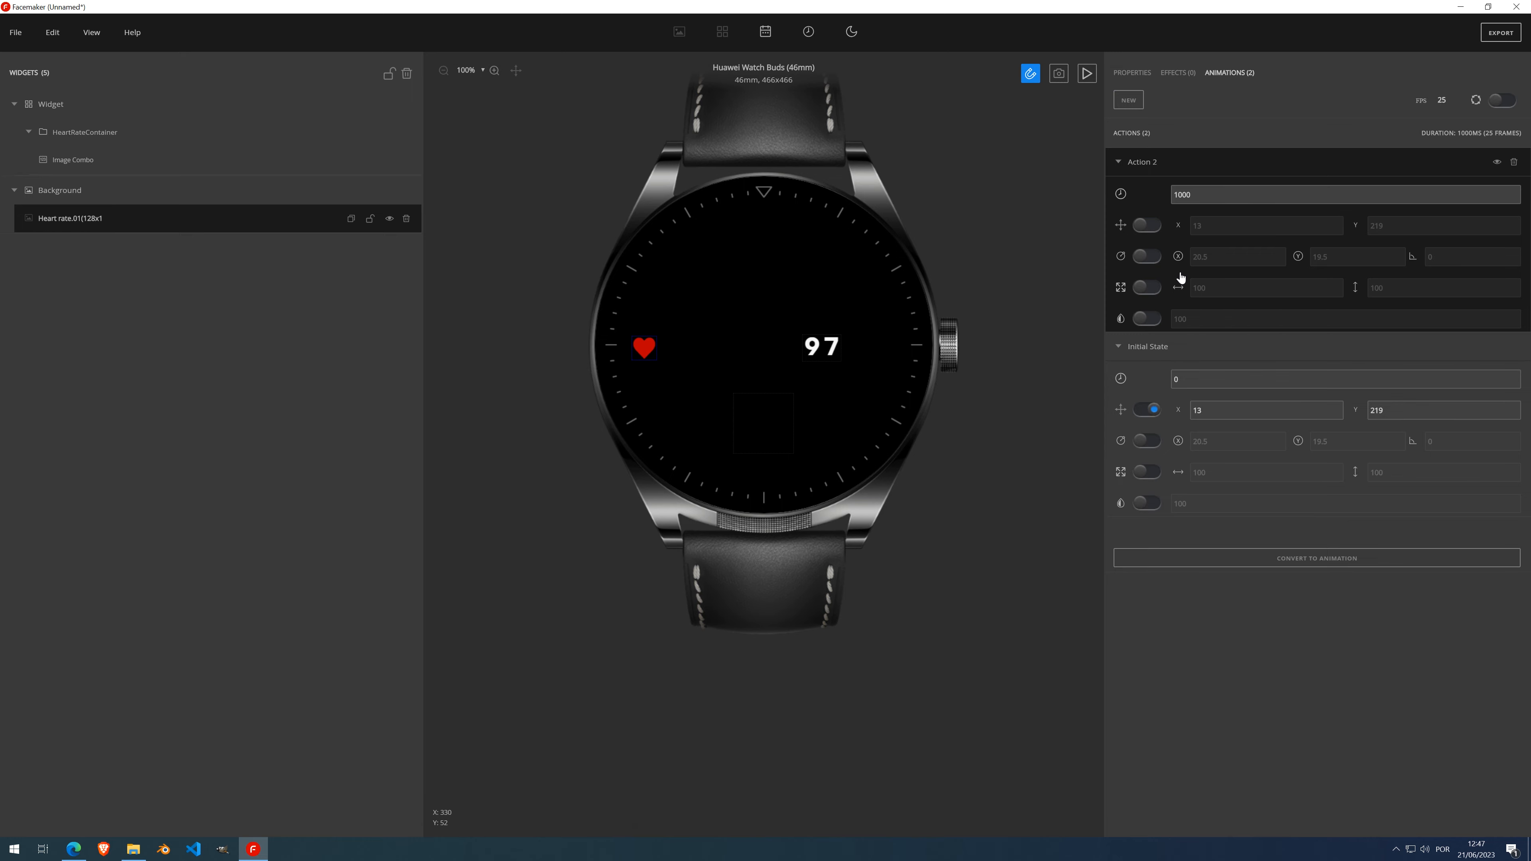
{"action": "left_click_drag", "start_coordinate": [647, 349], "coordinate": [886, 351]}
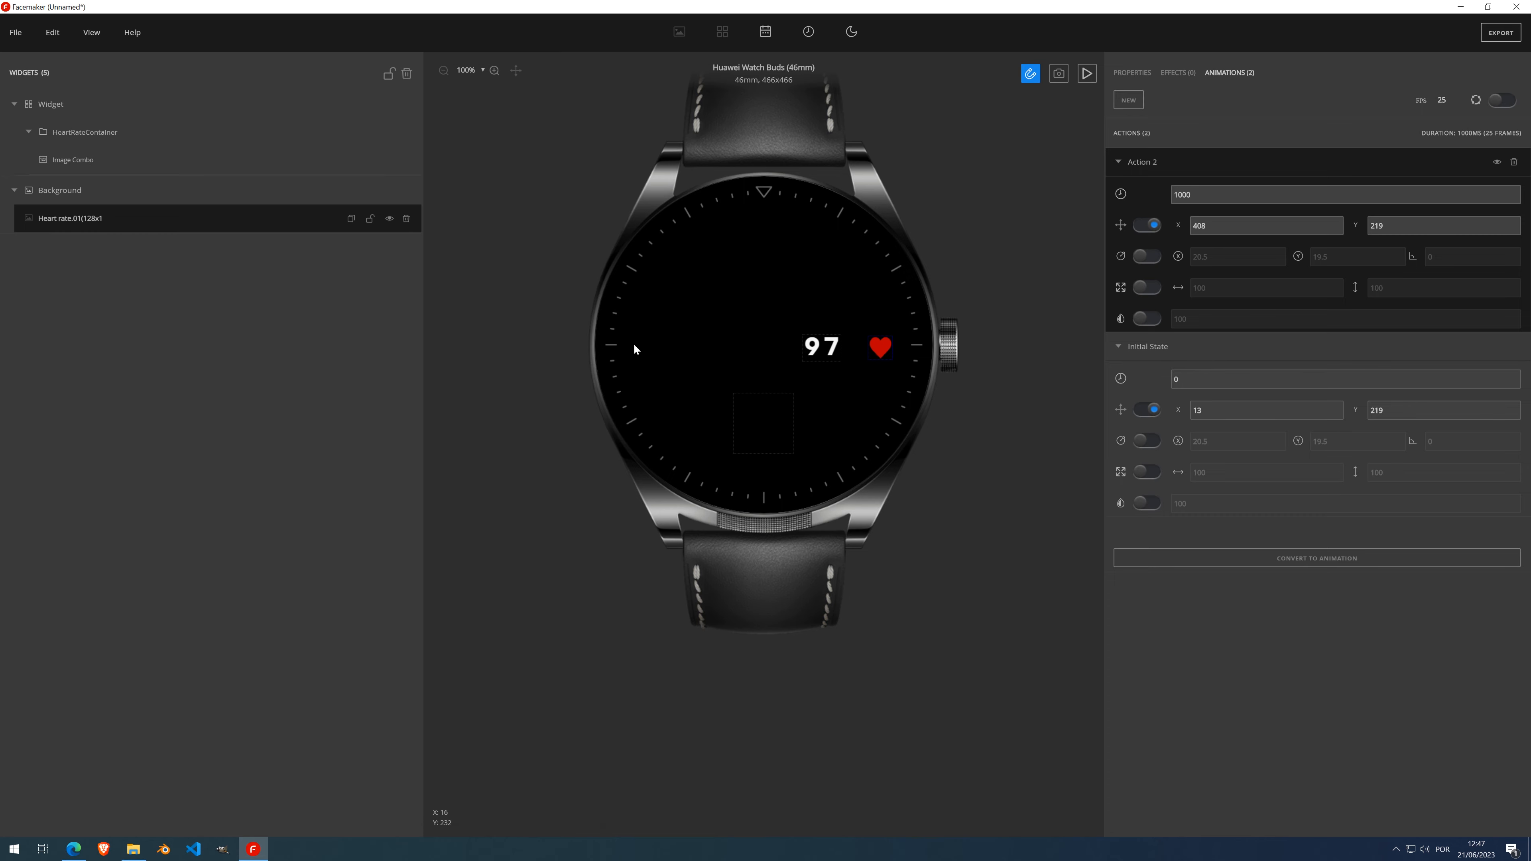
{"action": "left_click", "coordinate": [1128, 101]}
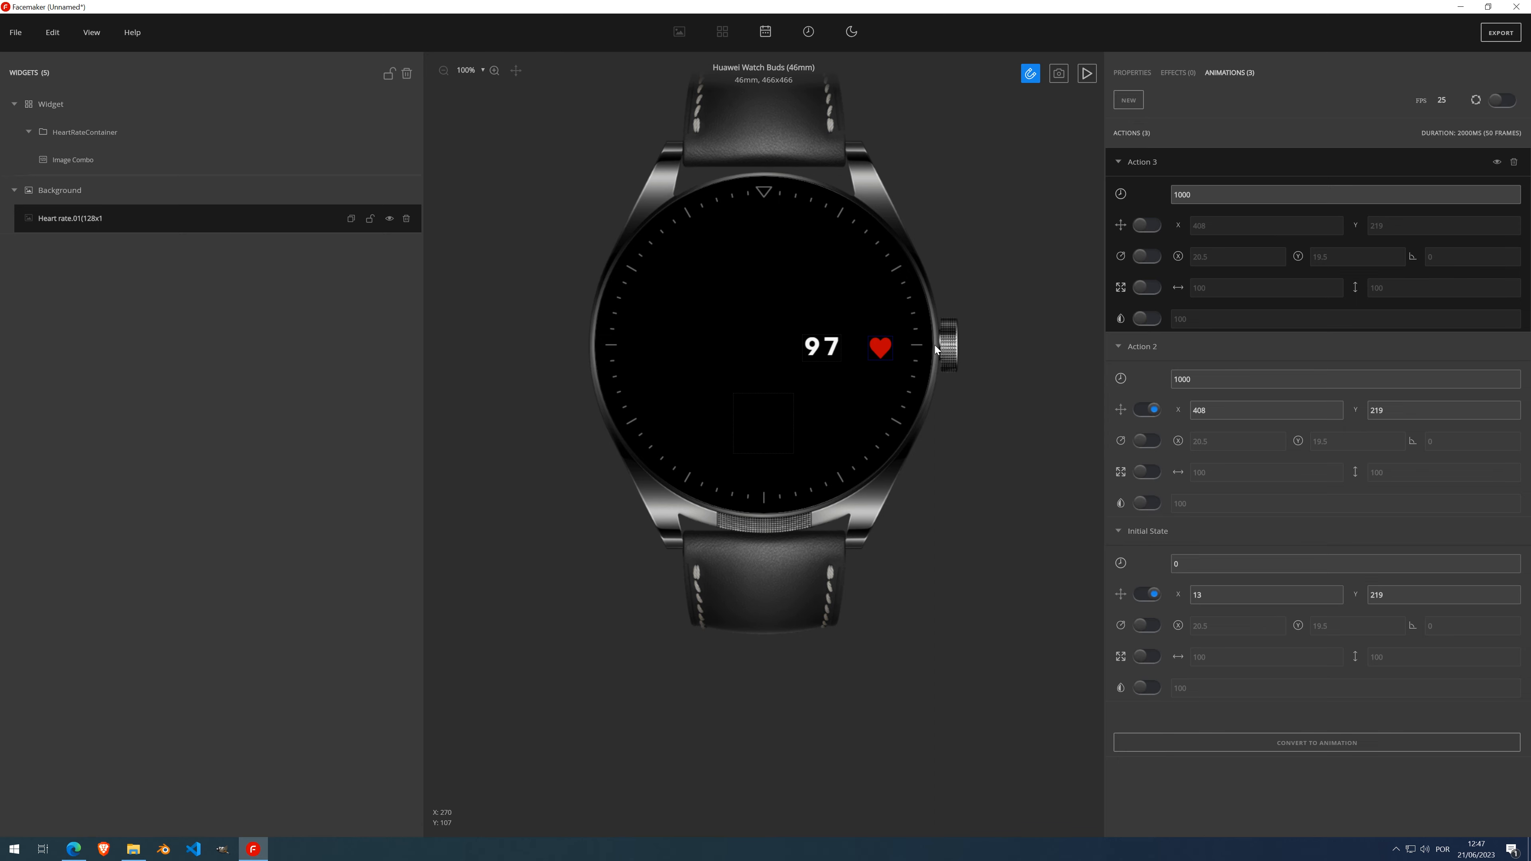
{"action": "left_click_drag", "start_coordinate": [874, 360], "coordinate": [645, 350]}
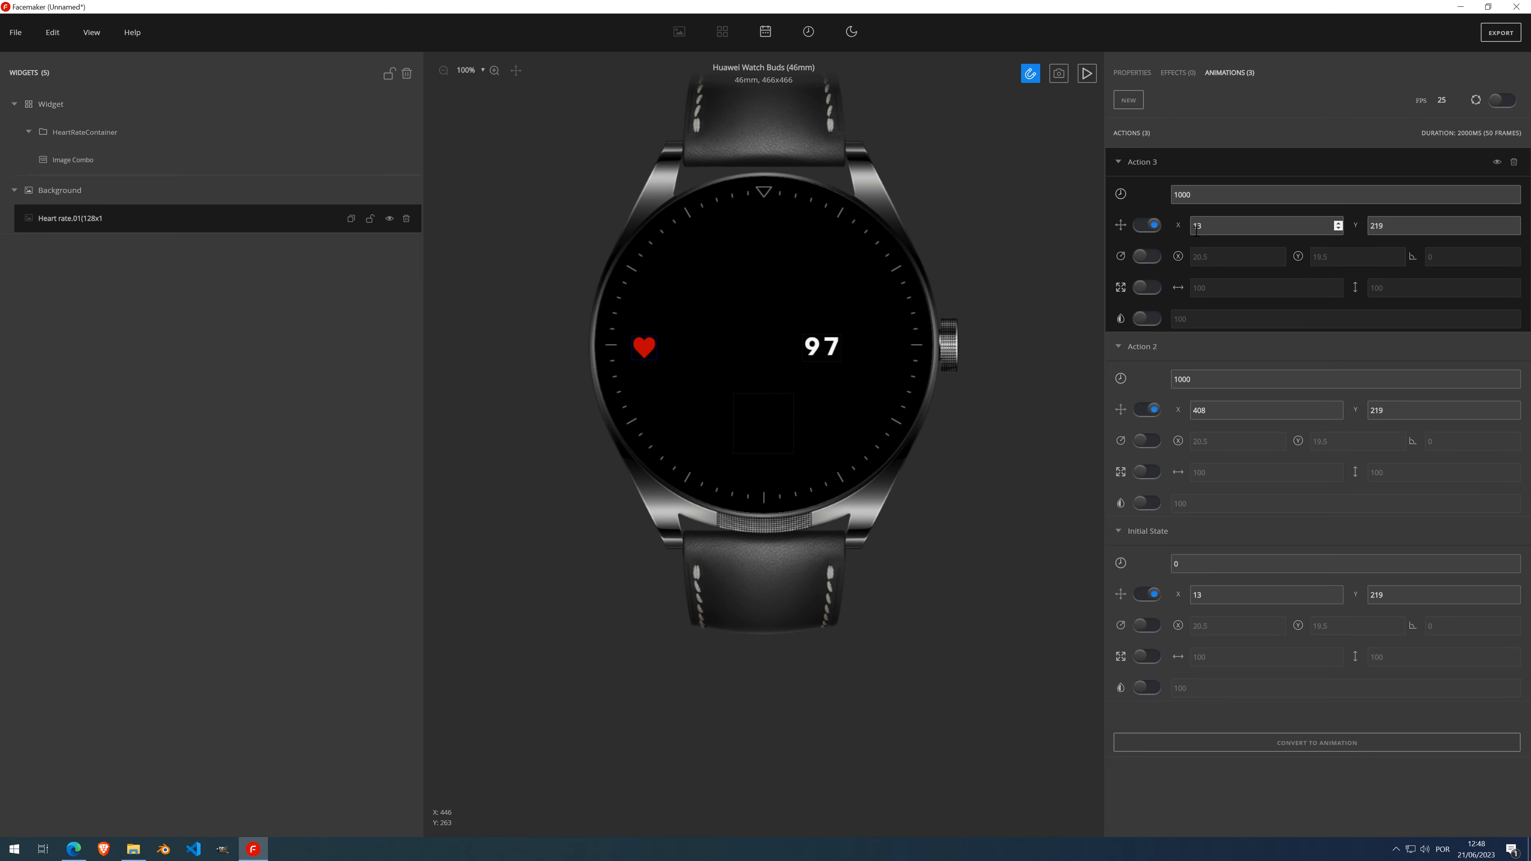
Turn on looping for the heart's animation, then preview the watch face and stop the preview
{"action": "left_click", "coordinate": [1499, 99]}
{"action": "left_click", "coordinate": [1087, 75]}
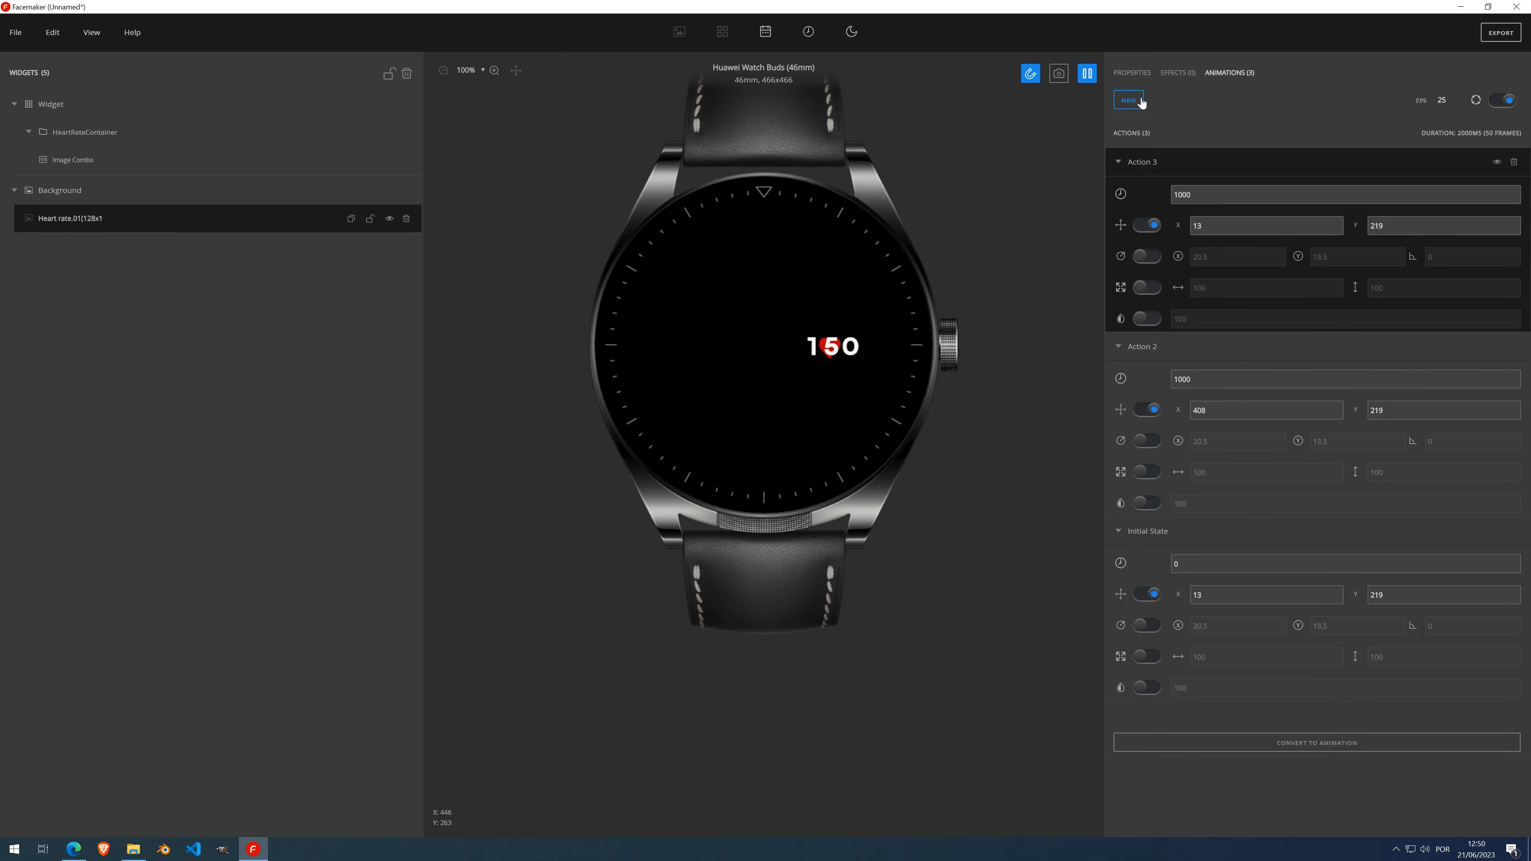
{"action": "left_click", "coordinate": [1086, 73]}
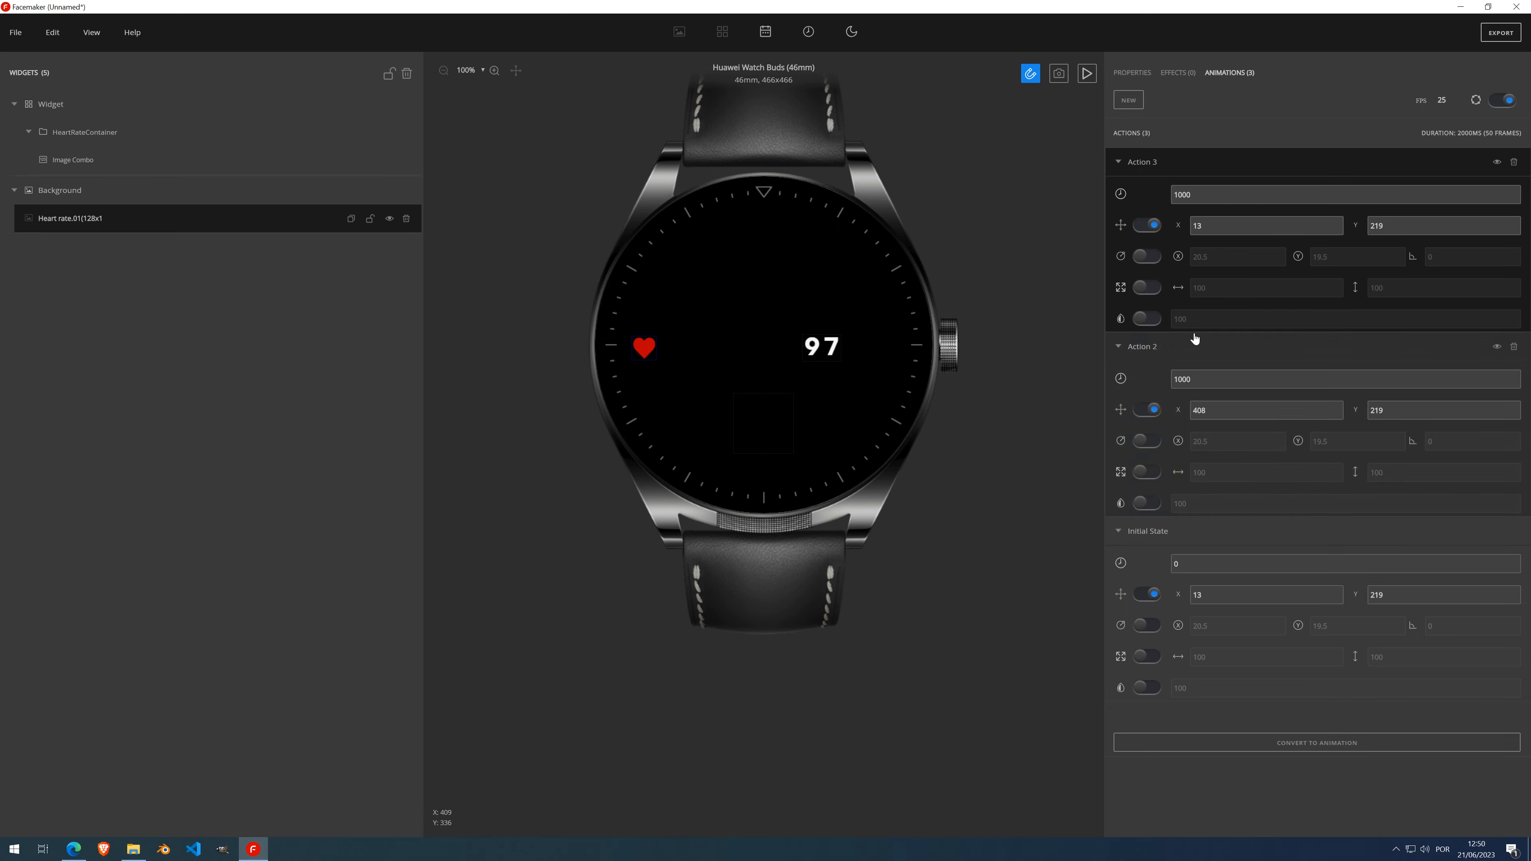
Delete all three animation actions from the heart image
{"action": "left_click", "coordinate": [1514, 164]}
{"action": "left_click", "coordinate": [1515, 164]}
{"action": "left_click", "coordinate": [1515, 165]}
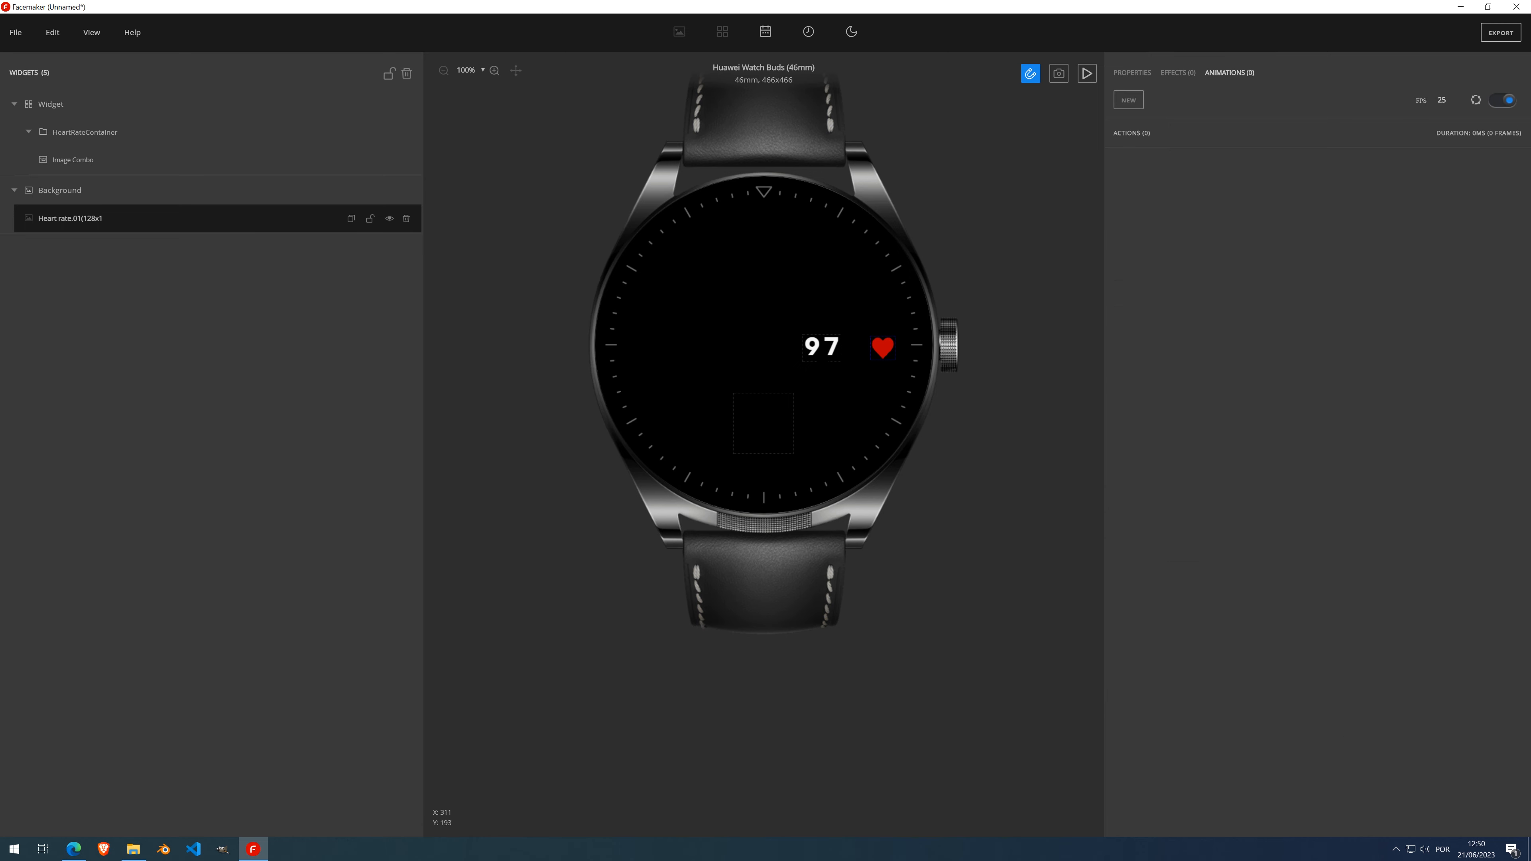
Show the alignment grid and place the heart at about X 250, Y 214 and the digits at about X 298, Y 211
{"action": "left_click_drag", "start_coordinate": [883, 347], "coordinate": [785, 348]}
{"action": "key", "text": "ctrl+g"}
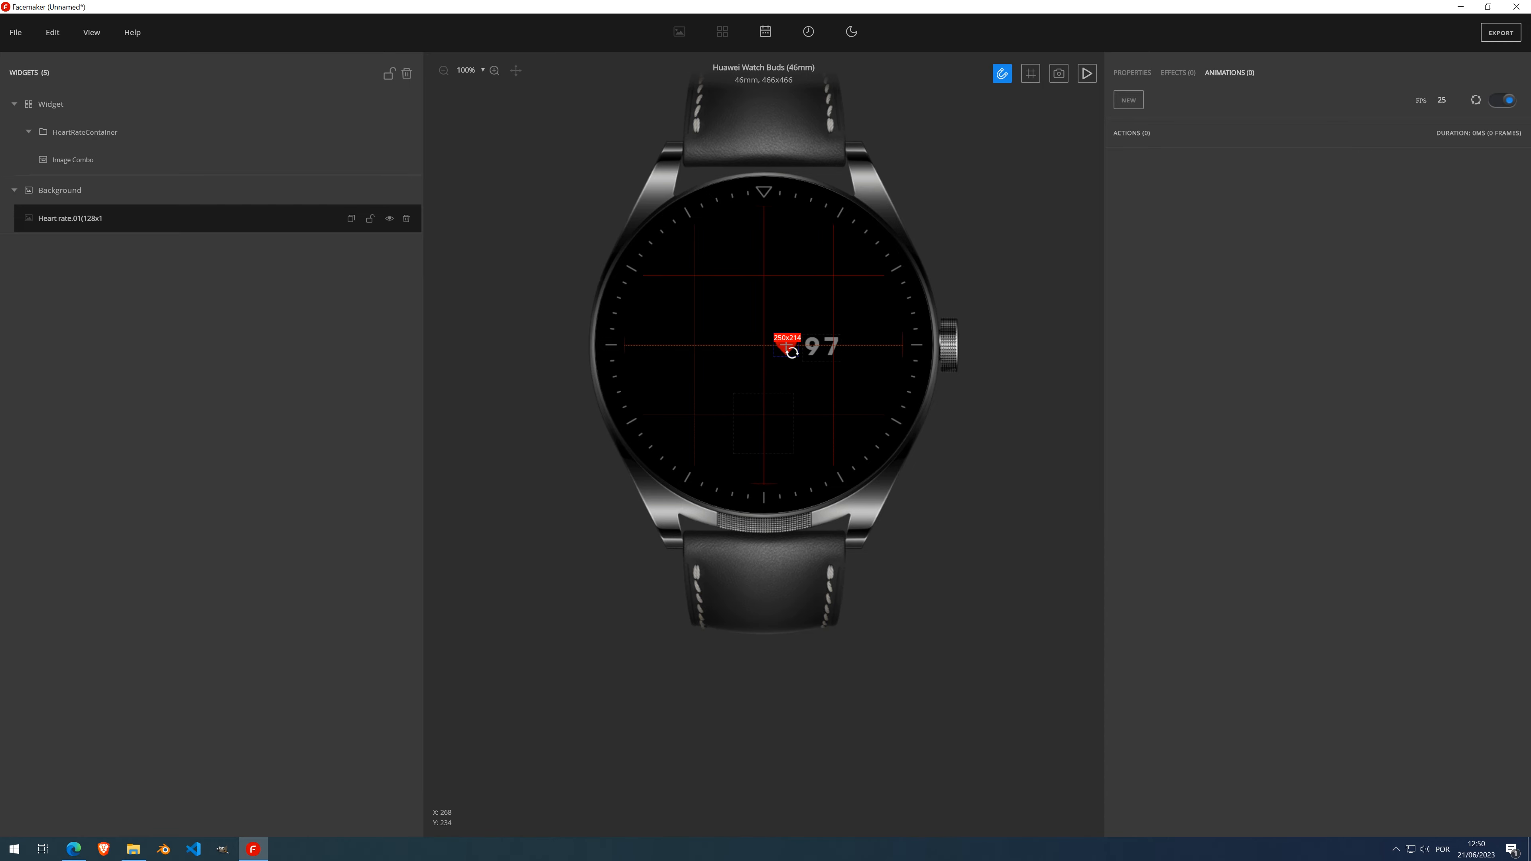
{"action": "left_click", "coordinate": [837, 344]}
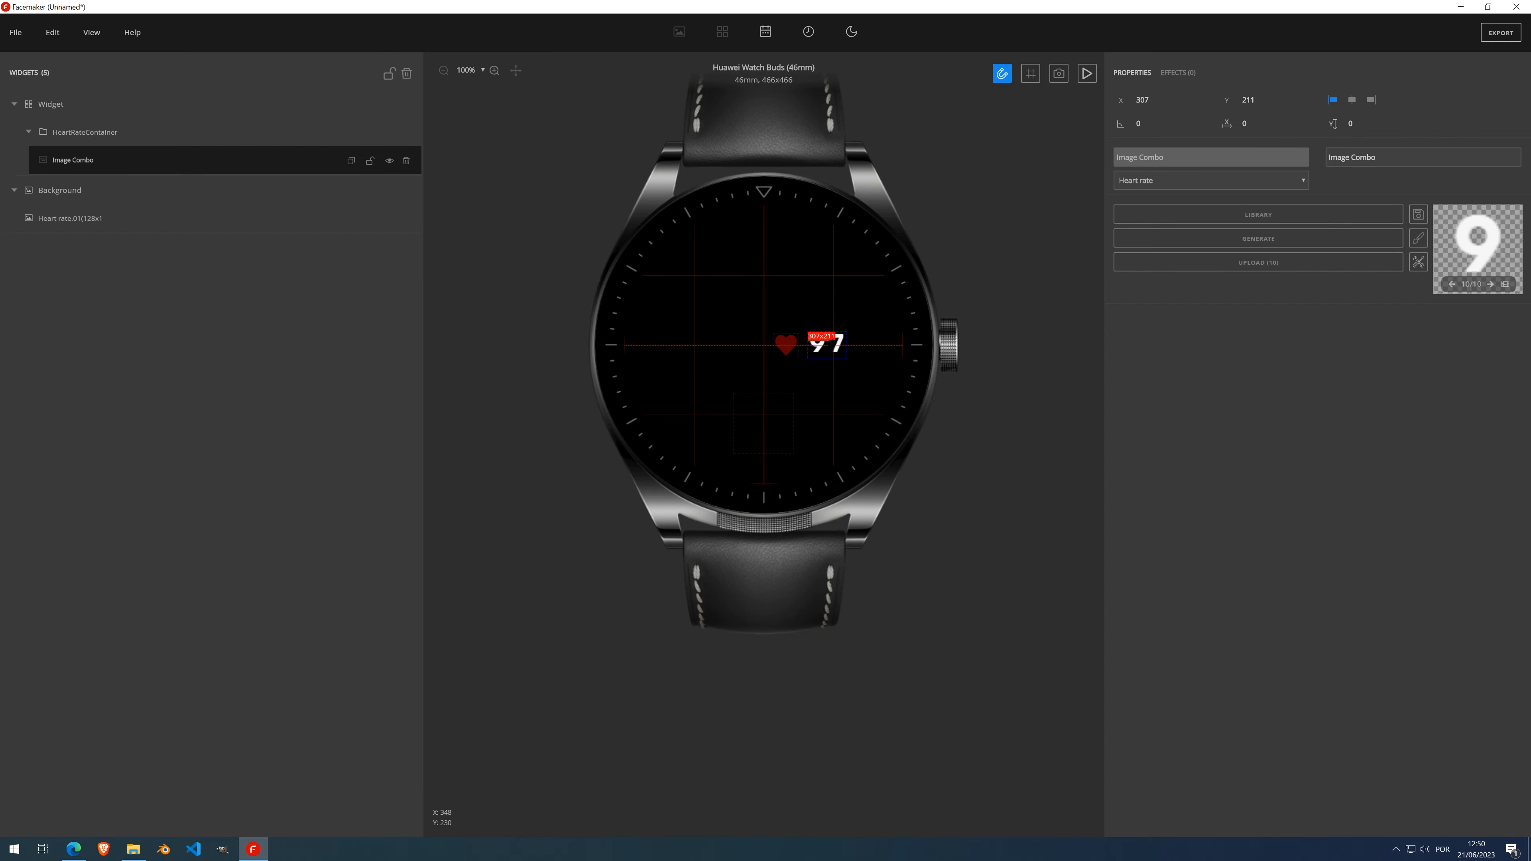
{"action": "left_click_drag", "start_coordinate": [833, 343], "coordinate": [827, 345]}
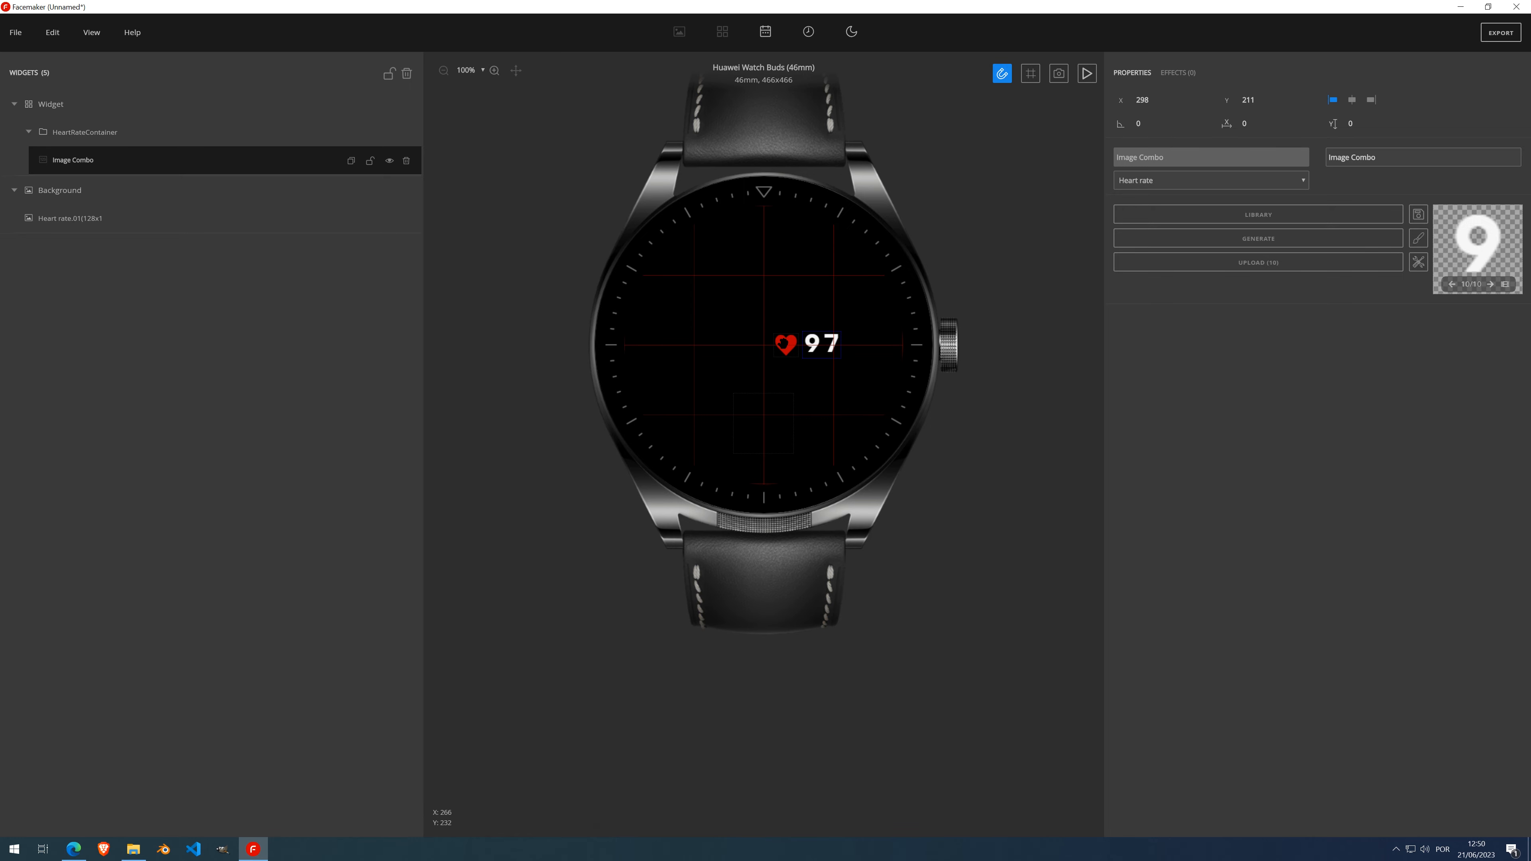
{"action": "left_click", "coordinate": [784, 344]}
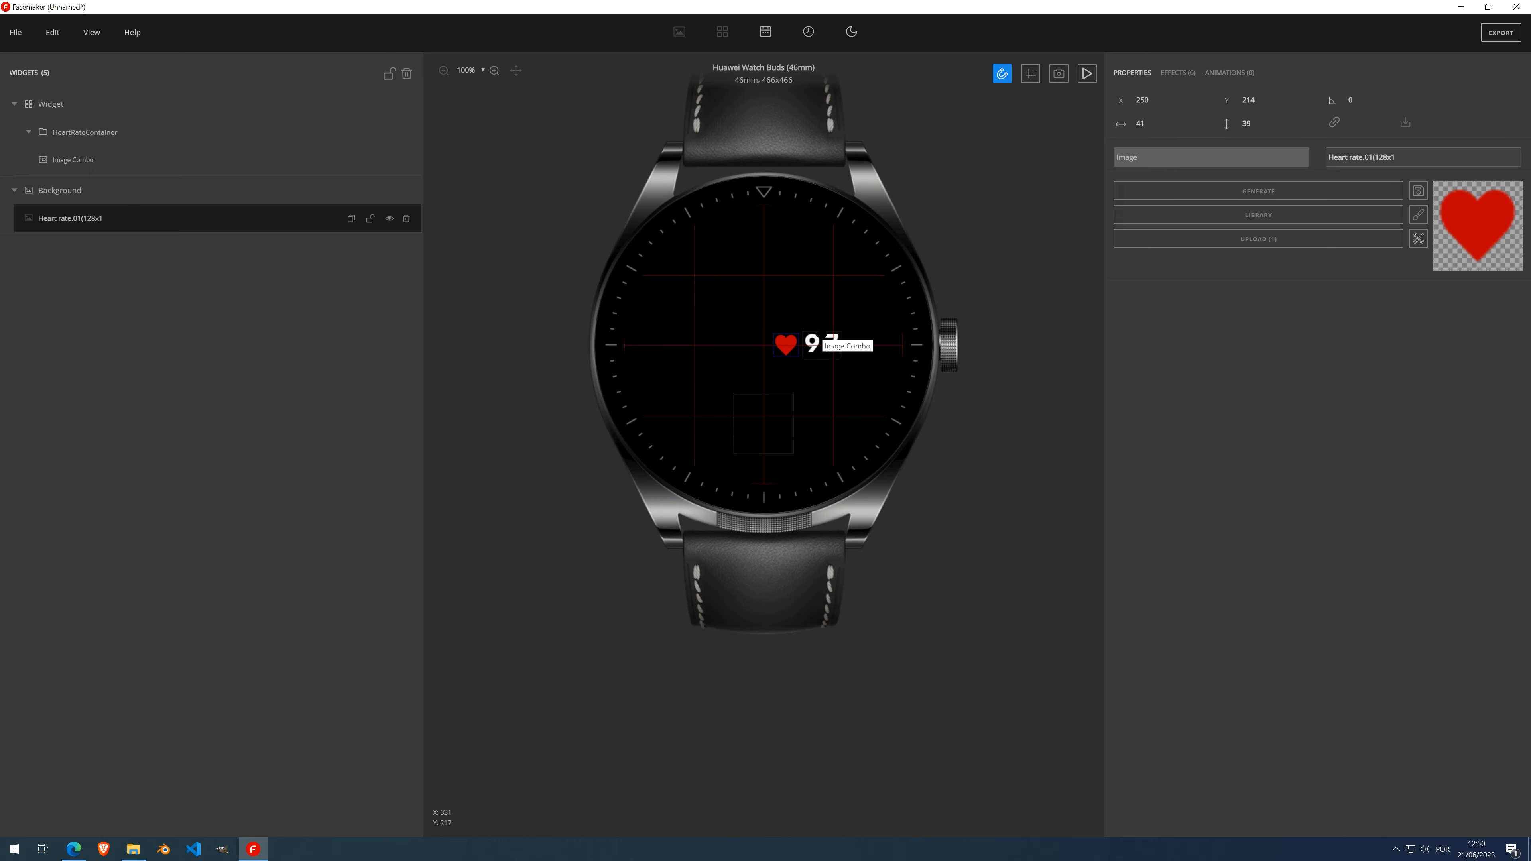
{"action": "left_click", "coordinate": [822, 343]}
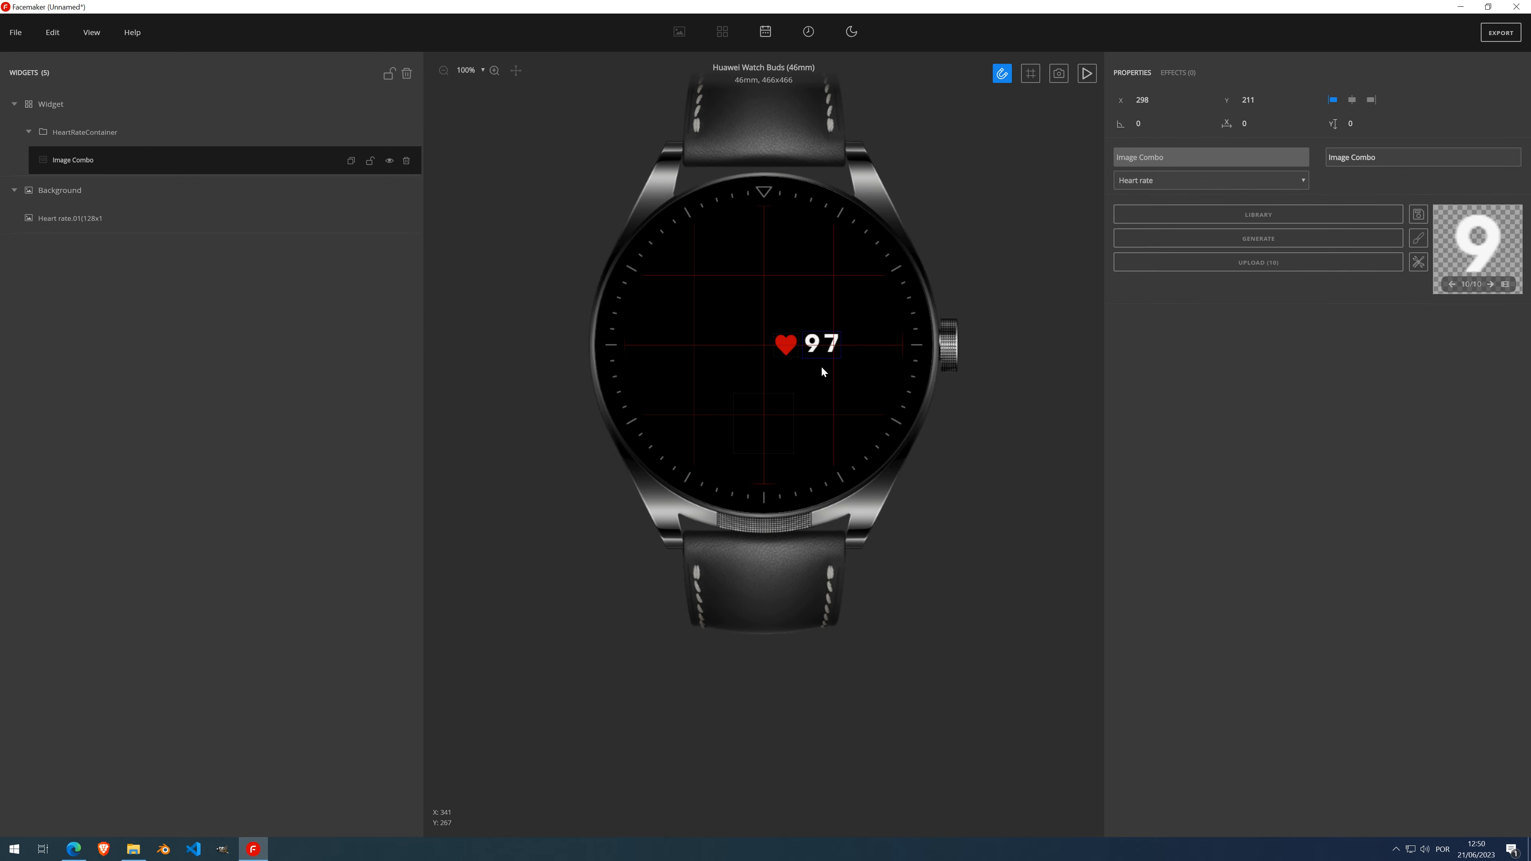
Crop the heart rate digit images to their content
{"action": "scroll", "coordinate": [829, 342], "scroll_direction": "up", "scroll_amount": 5}
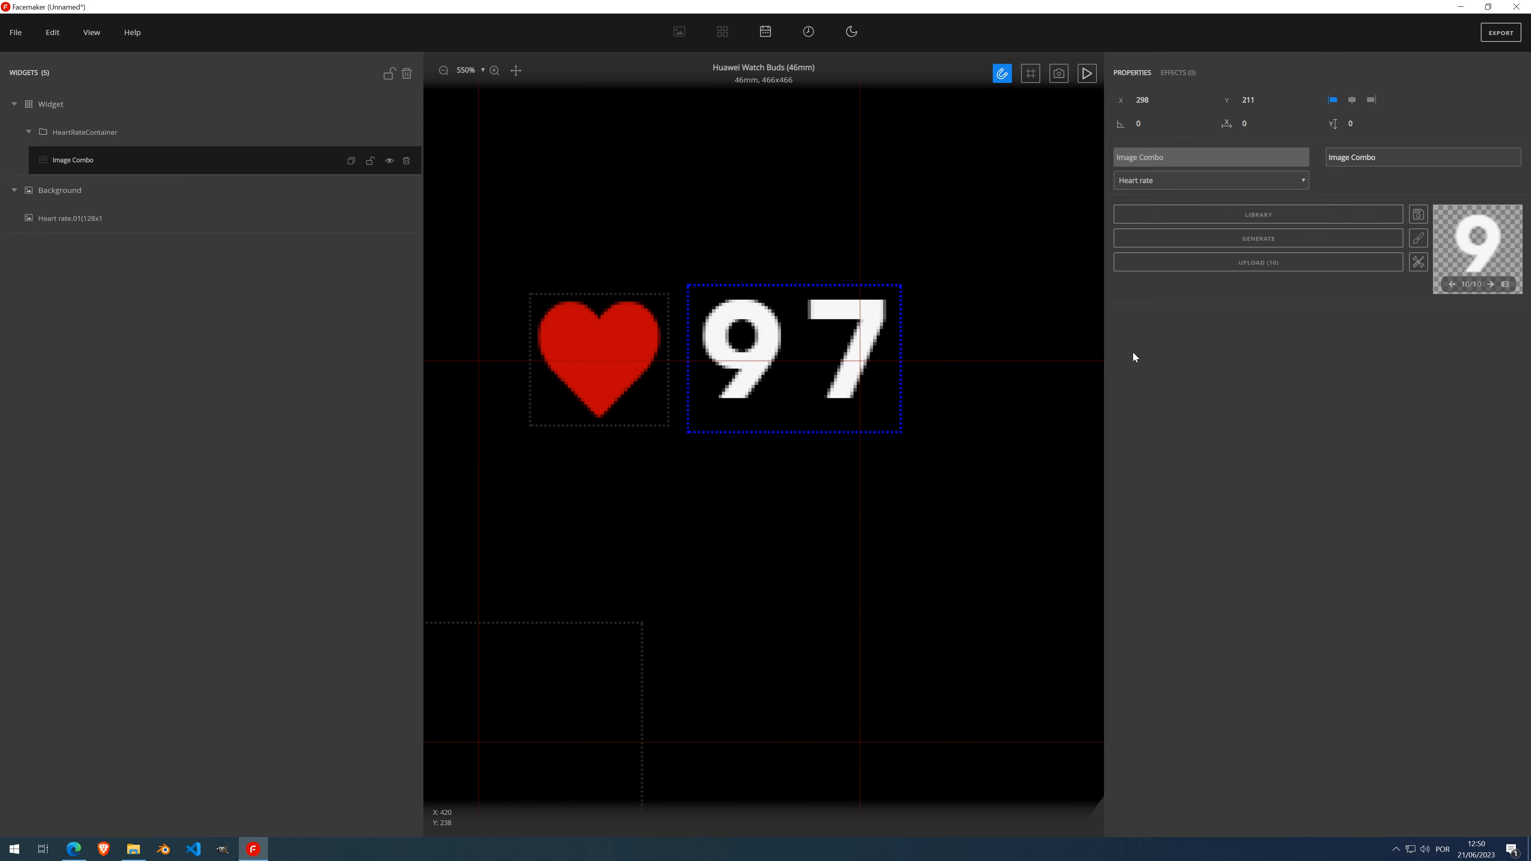
{"action": "left_click", "coordinate": [1419, 262]}
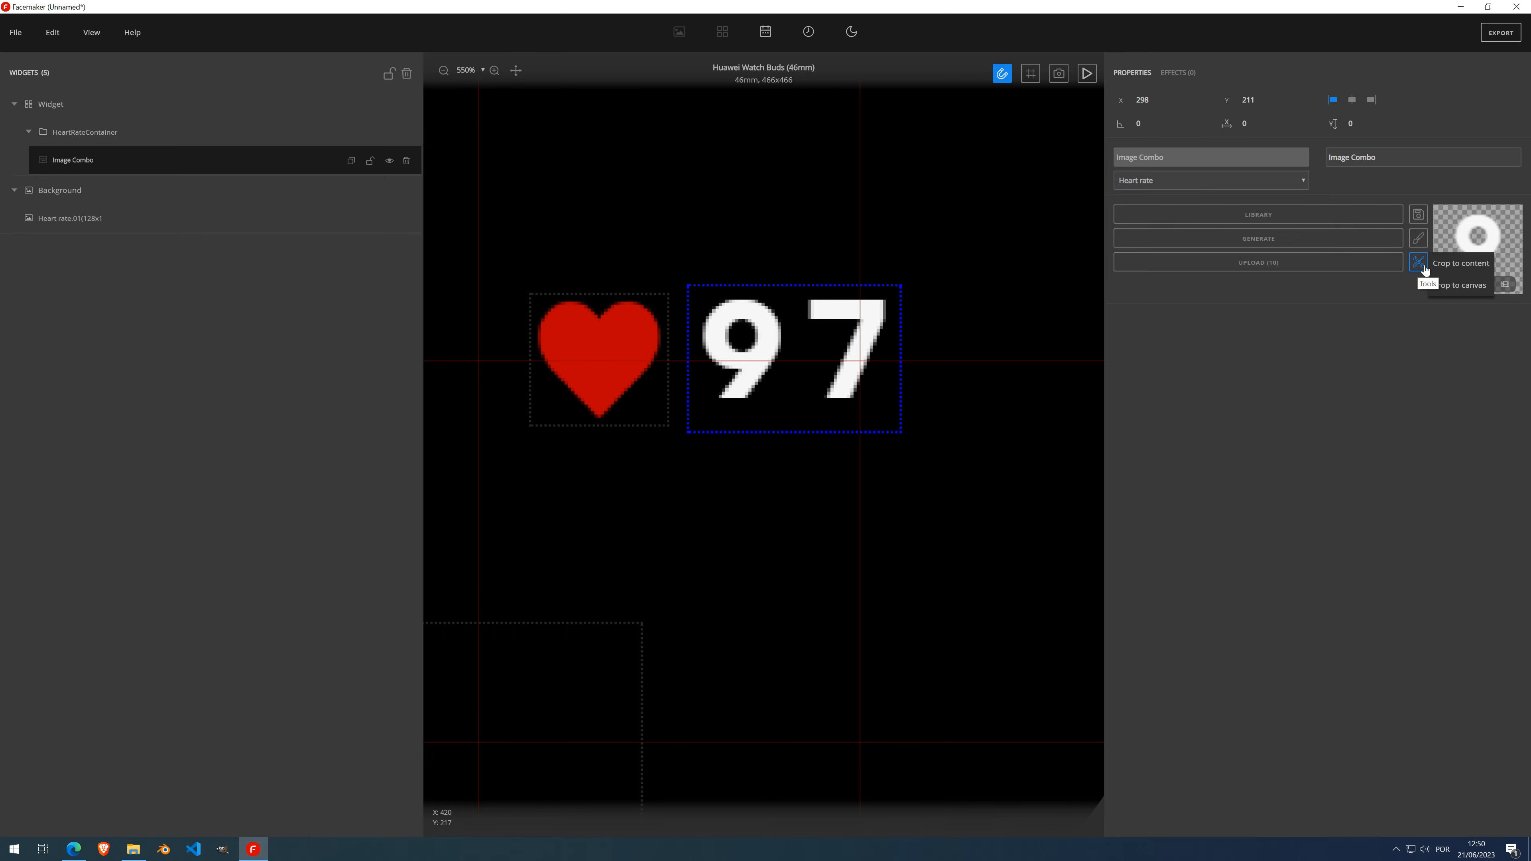
{"action": "left_click", "coordinate": [1464, 273]}
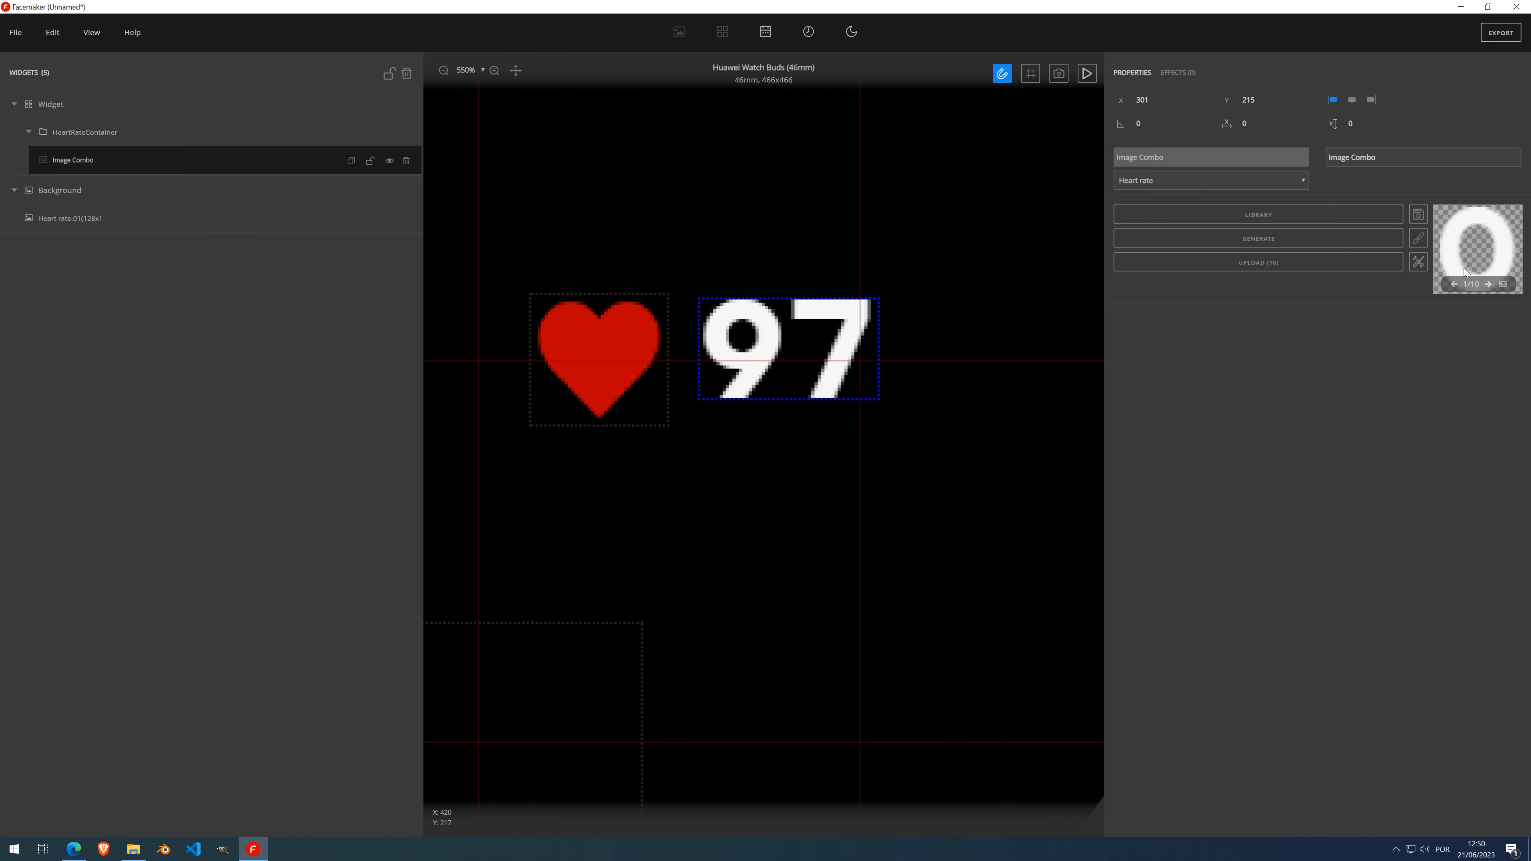
Shift the cropped digits slightly toward the centre and the heart beside them to about X 242, Y 214
{"action": "scroll", "coordinate": [775, 346], "scroll_direction": "down", "scroll_amount": 5}
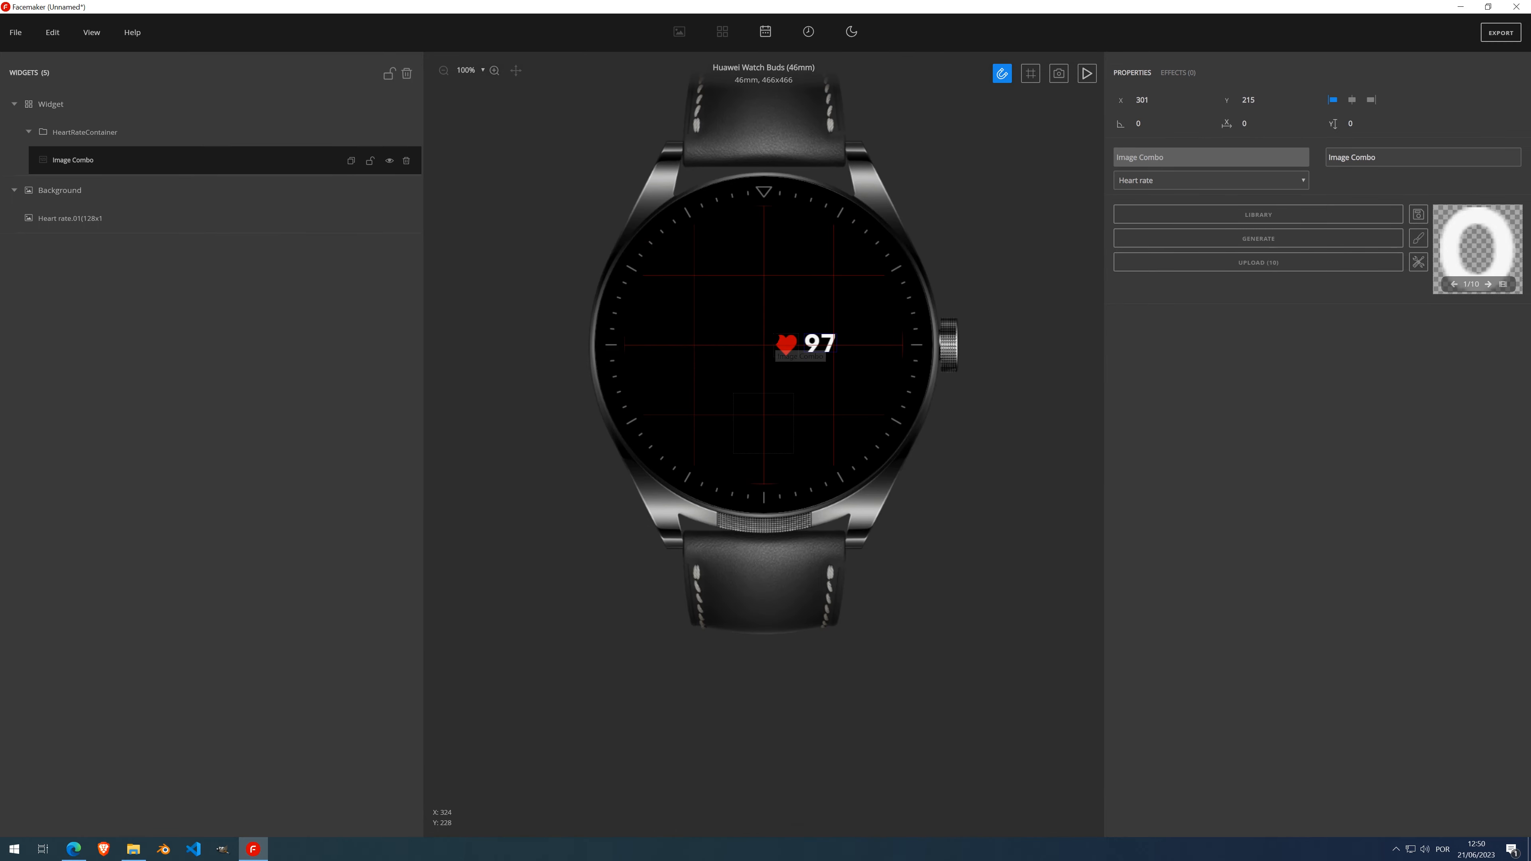
{"action": "left_click_drag", "start_coordinate": [828, 346], "coordinate": [810, 348]}
{"action": "left_click_drag", "start_coordinate": [779, 343], "coordinate": [786, 348]}
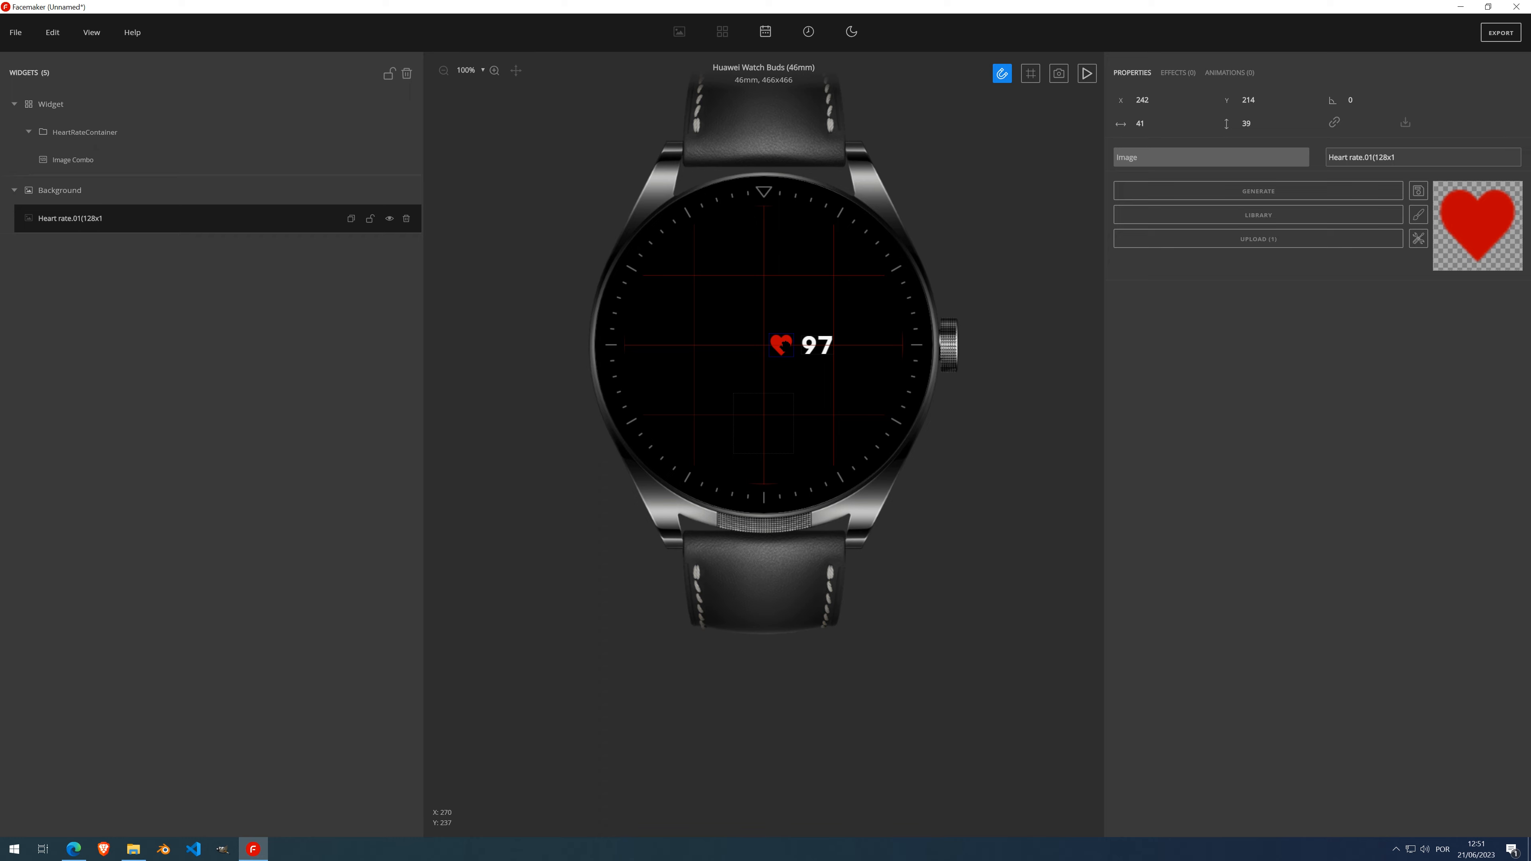
Add an initial animation state to the heart image with opacity enabled at 100
{"action": "left_click", "coordinate": [1228, 74]}
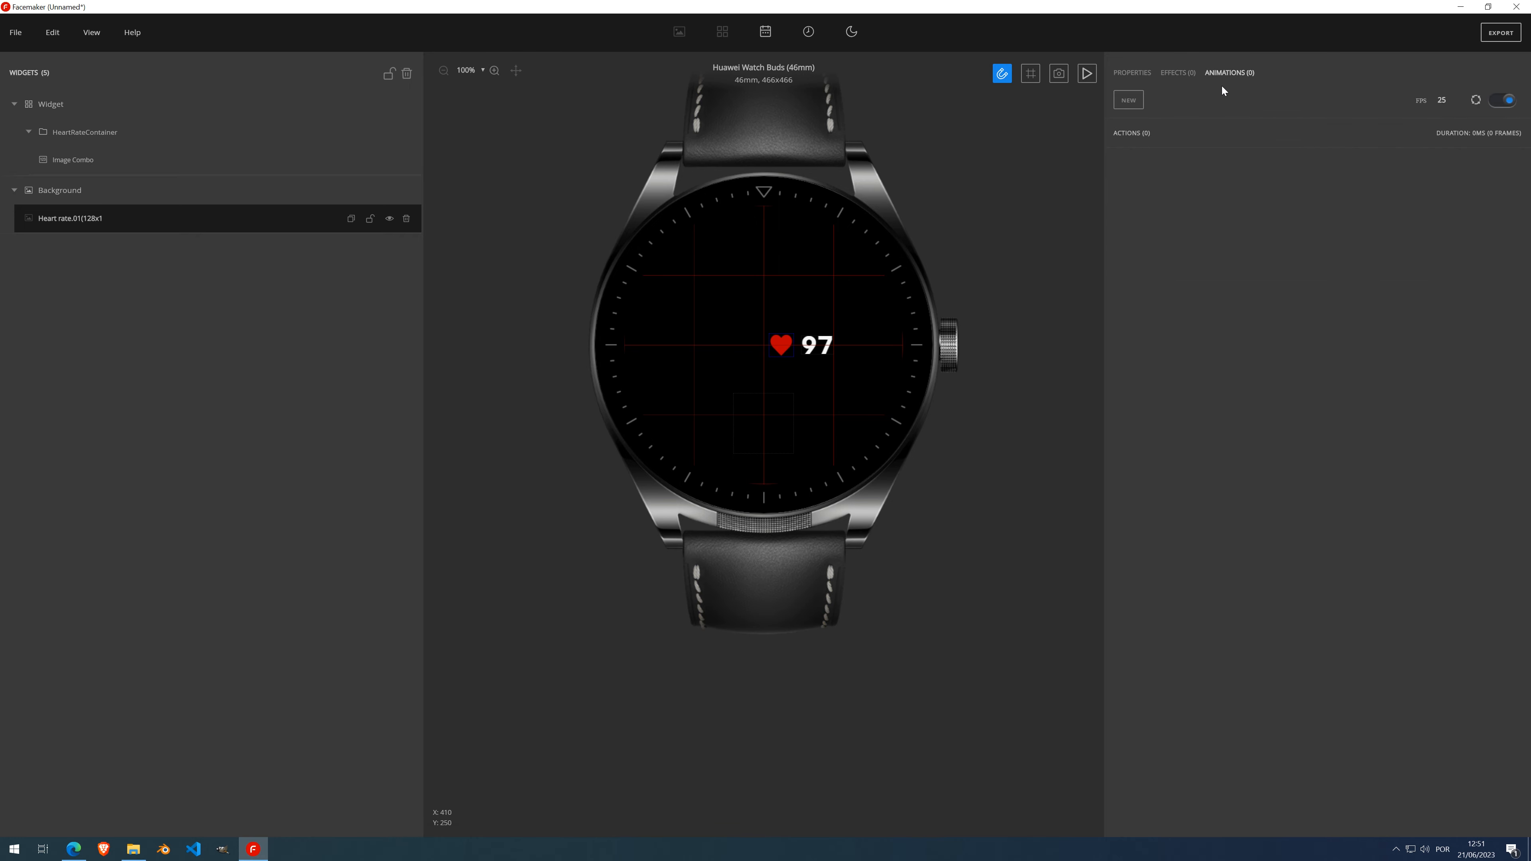
{"action": "left_click", "coordinate": [1137, 104]}
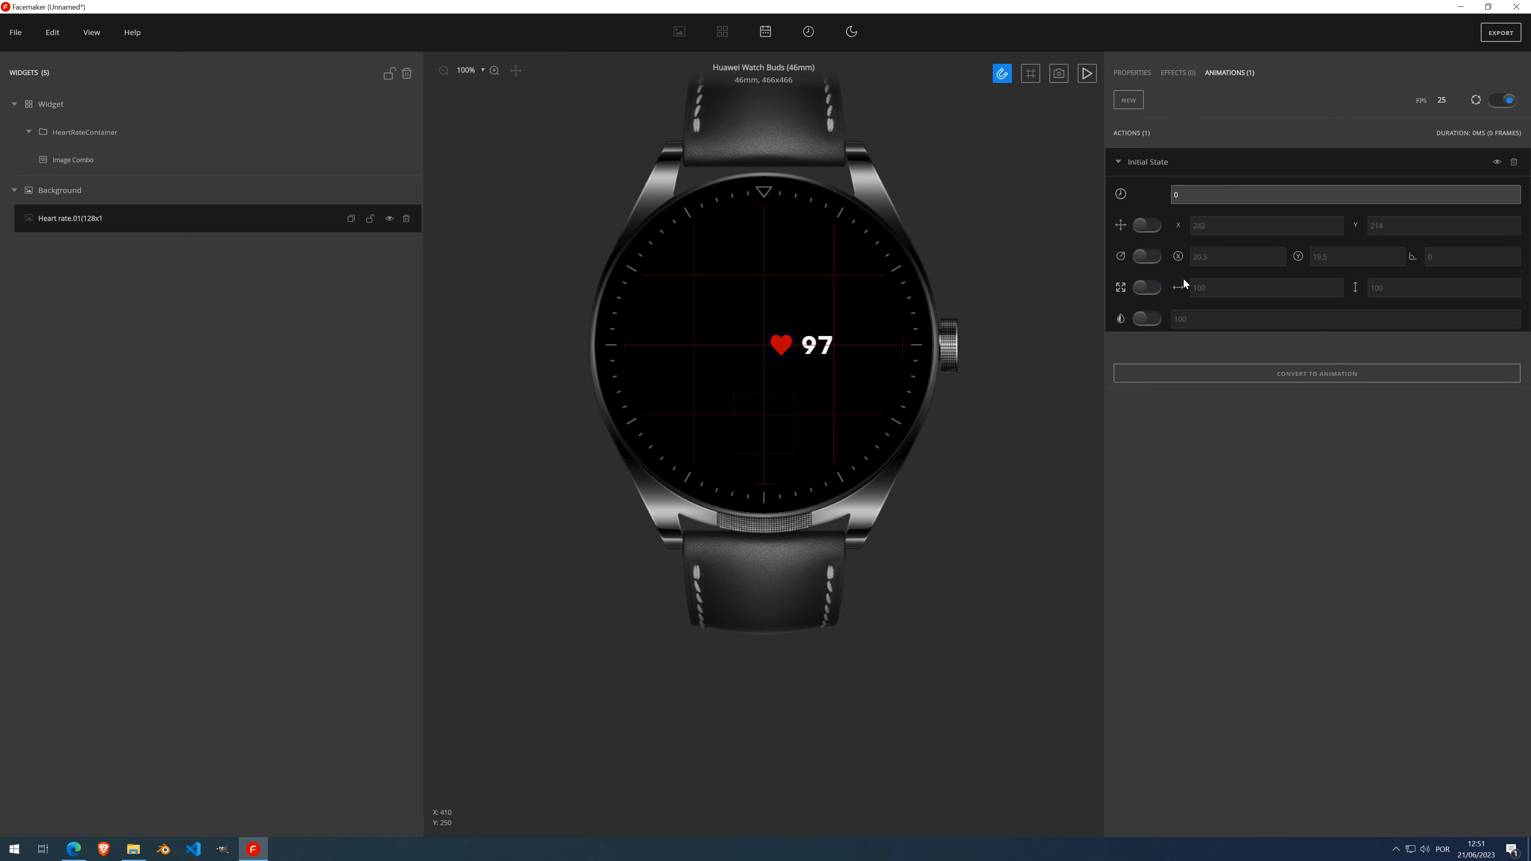
{"action": "left_click", "coordinate": [1147, 319]}
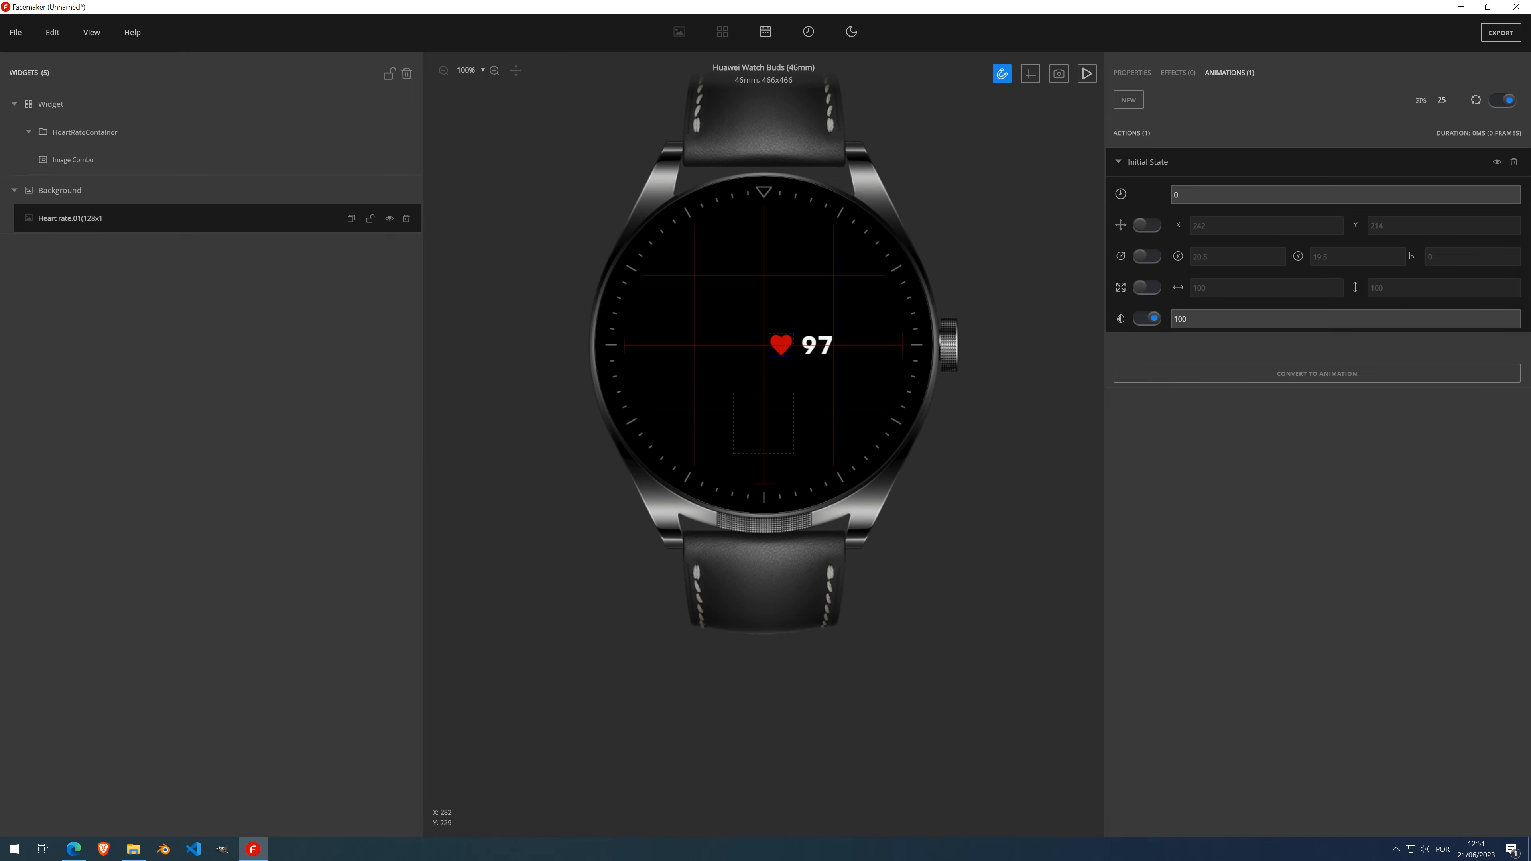
Add a second action to the heart's animation with opacity 25 and a duration of 300 ms
{"action": "left_click", "coordinate": [1128, 101]}
{"action": "left_click", "coordinate": [1150, 319]}
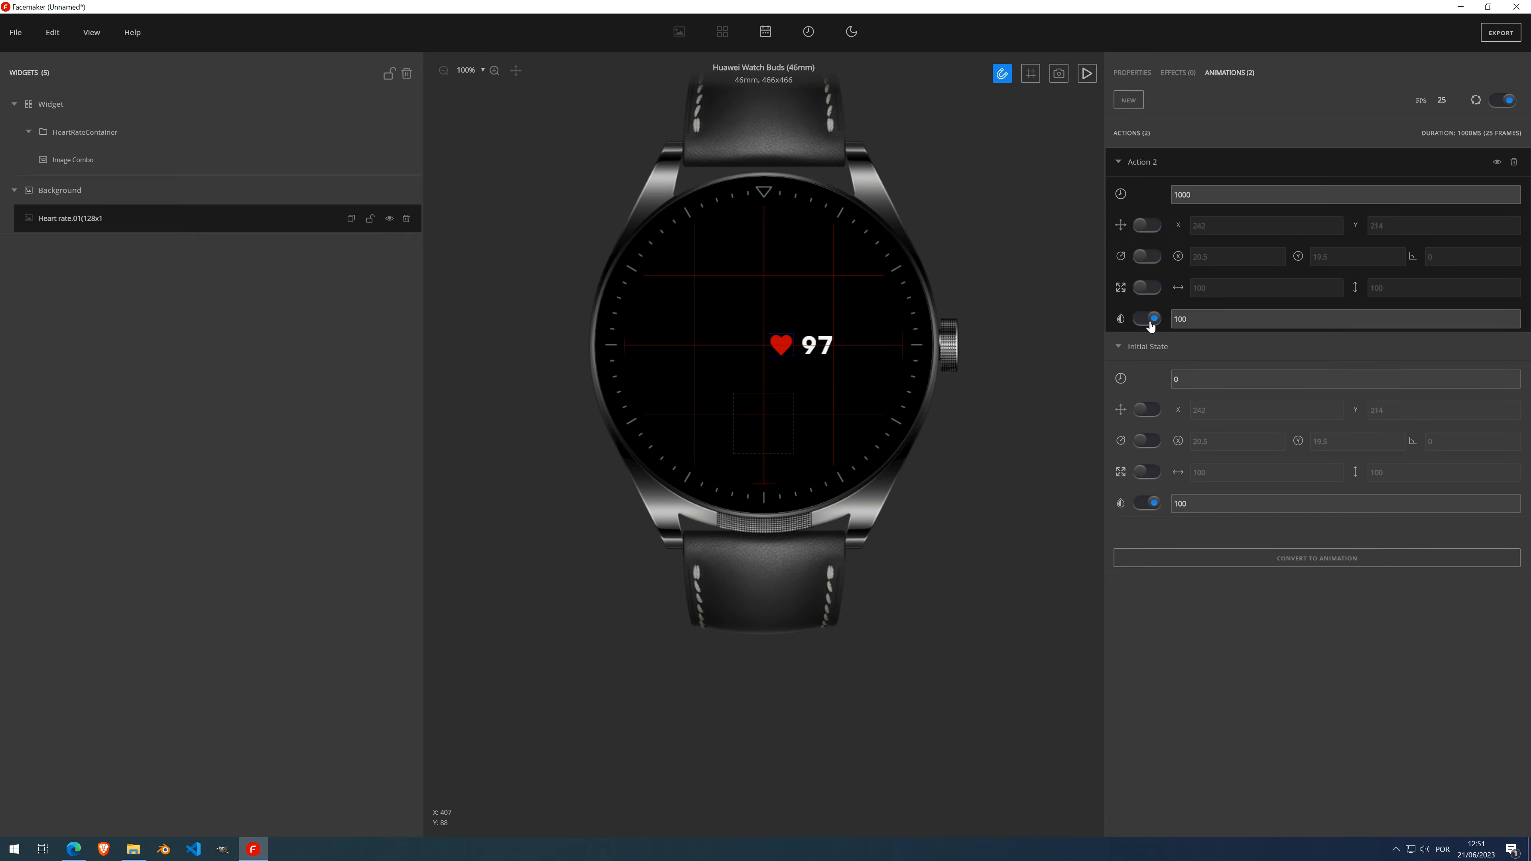
{"action": "left_click", "coordinate": [1191, 320]}
{"action": "left_click_drag", "start_coordinate": [1191, 319], "coordinate": [1176, 317]}
{"action": "type", "text": "0"}
{"action": "scroll", "coordinate": [791, 336], "scroll_direction": "up", "scroll_amount": 4}
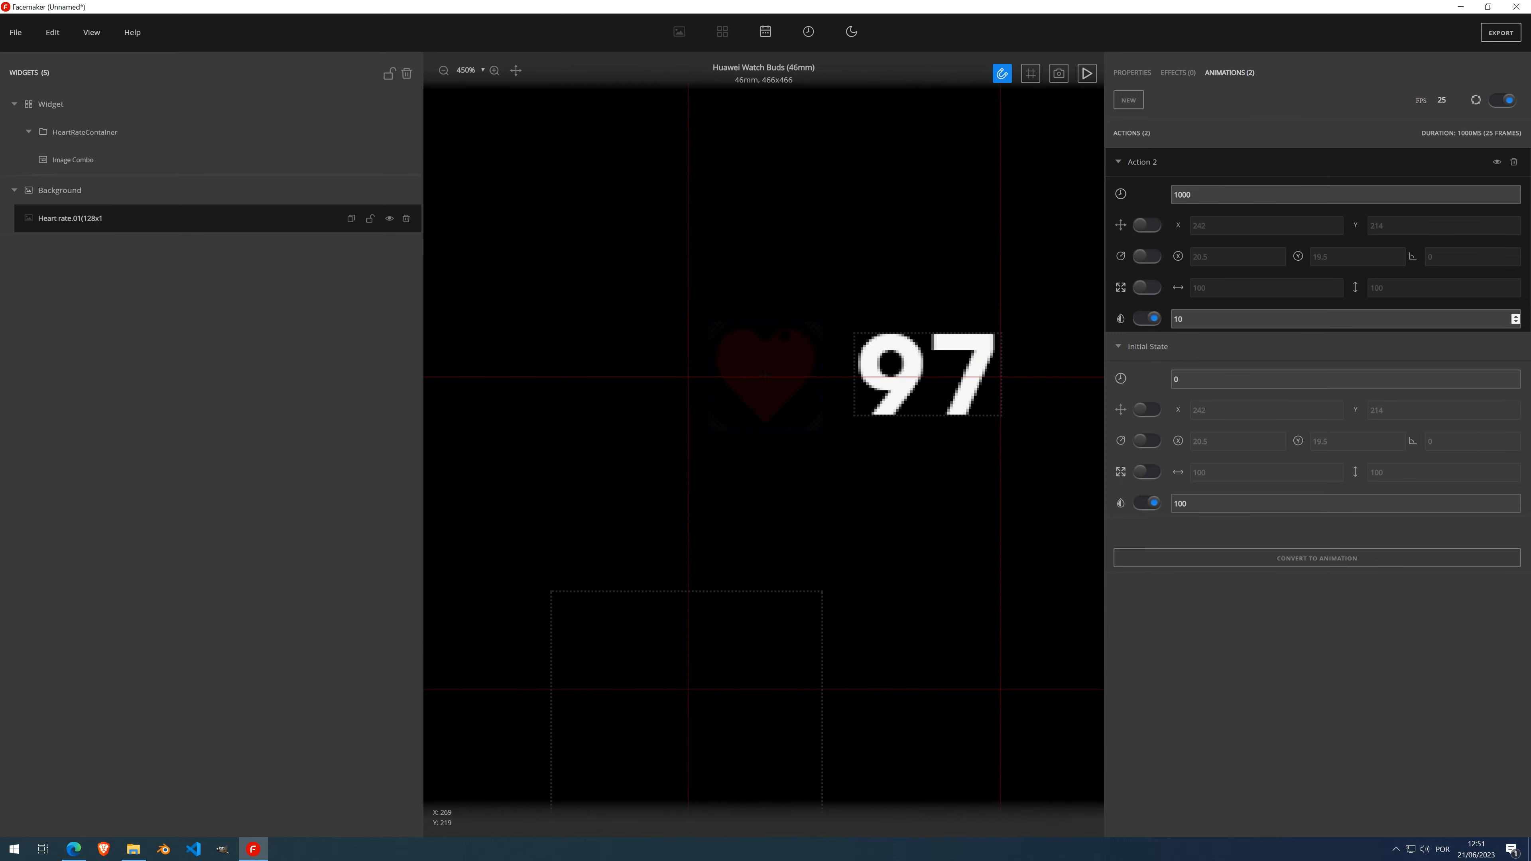
{"action": "scroll", "coordinate": [793, 374], "scroll_direction": "down", "scroll_amount": 2}
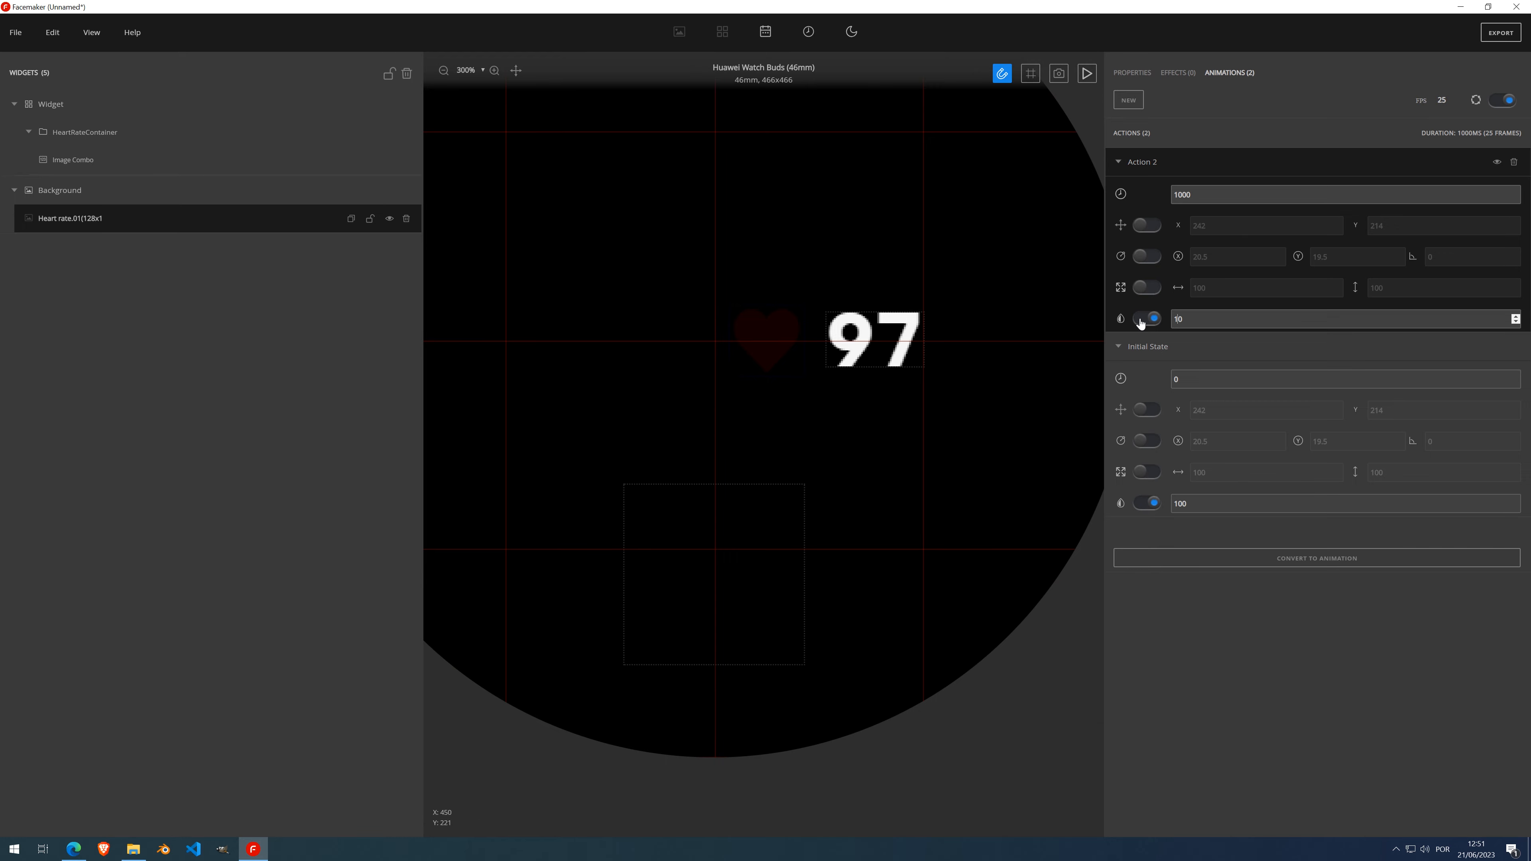
{"action": "left_click", "coordinate": [1515, 317]}
{"action": "scroll", "coordinate": [685, 342], "scroll_direction": "down", "scroll_amount": 3}
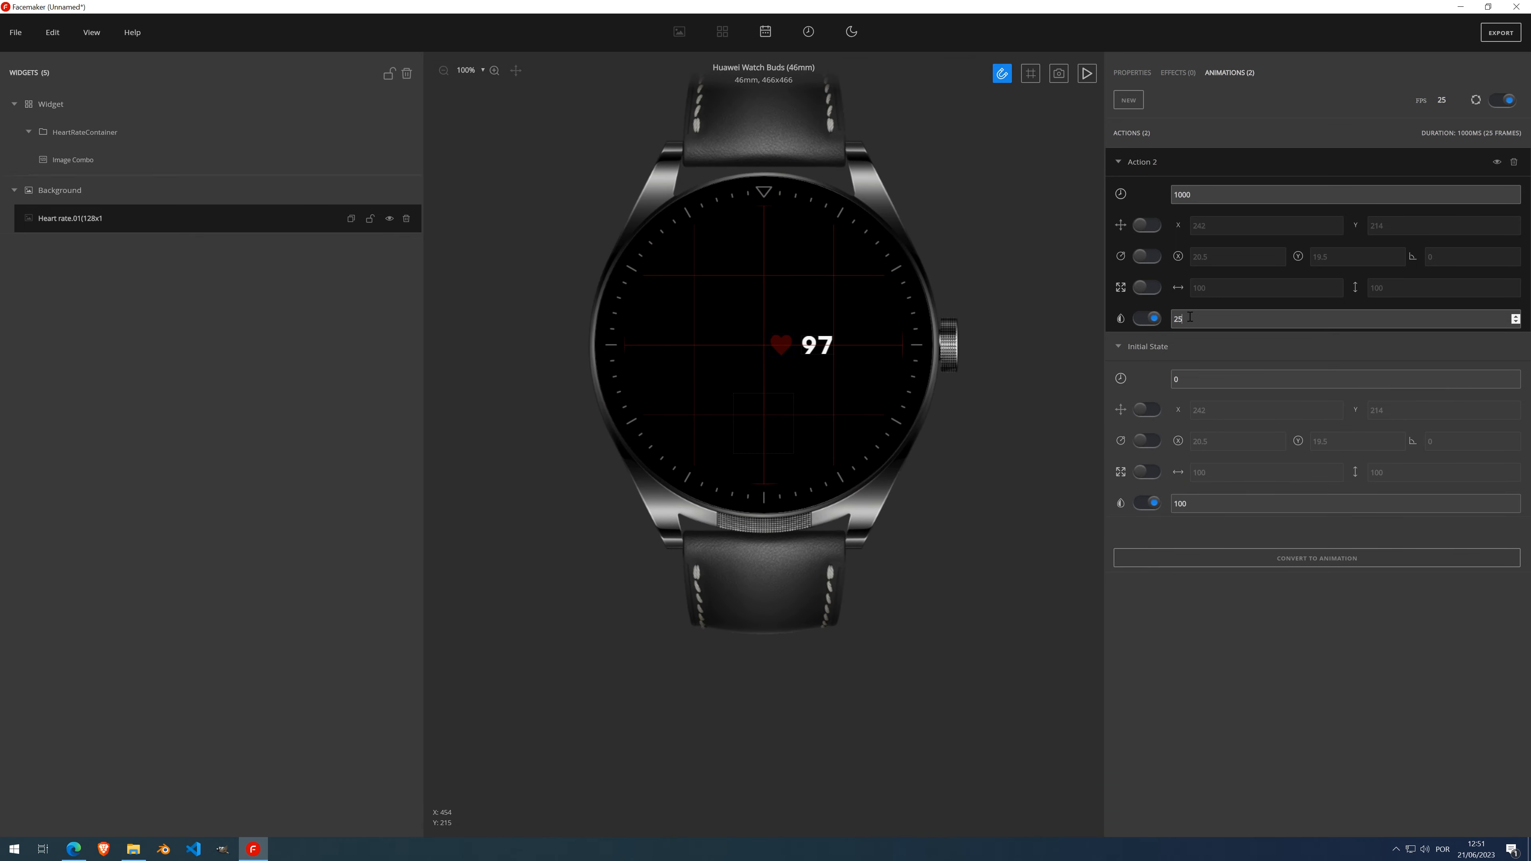
{"action": "left_click", "coordinate": [1164, 505]}
{"action": "double_click", "coordinate": [1182, 194]}
{"action": "type", "text": "300"}
Add a third action to the heart's animation with a duration of 300 ms and opacity 100
{"action": "left_click", "coordinate": [1124, 104]}
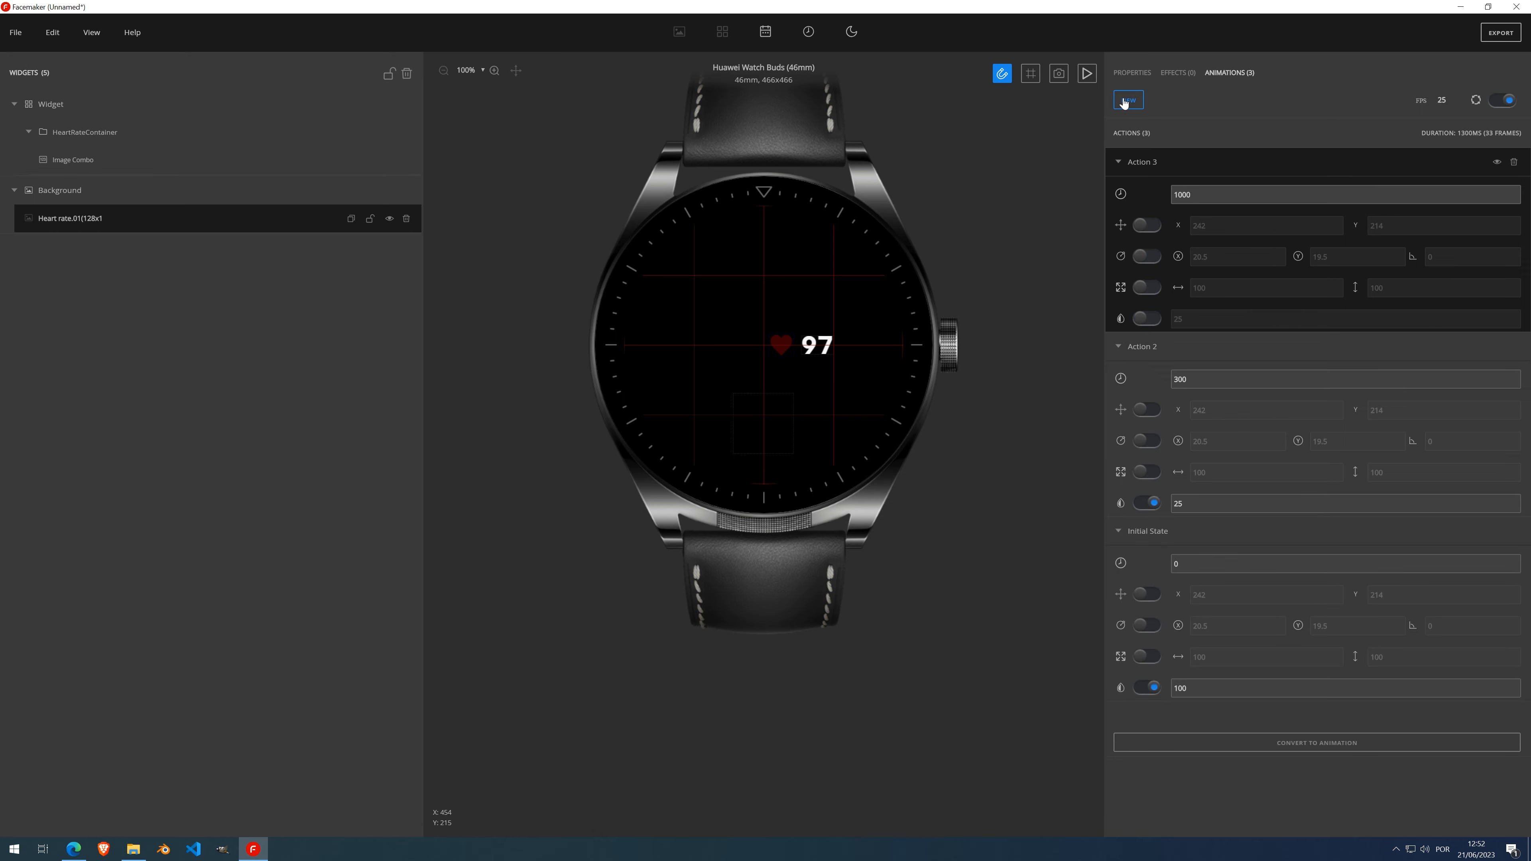
{"action": "left_click_drag", "start_coordinate": [1220, 195], "coordinate": [1104, 181]}
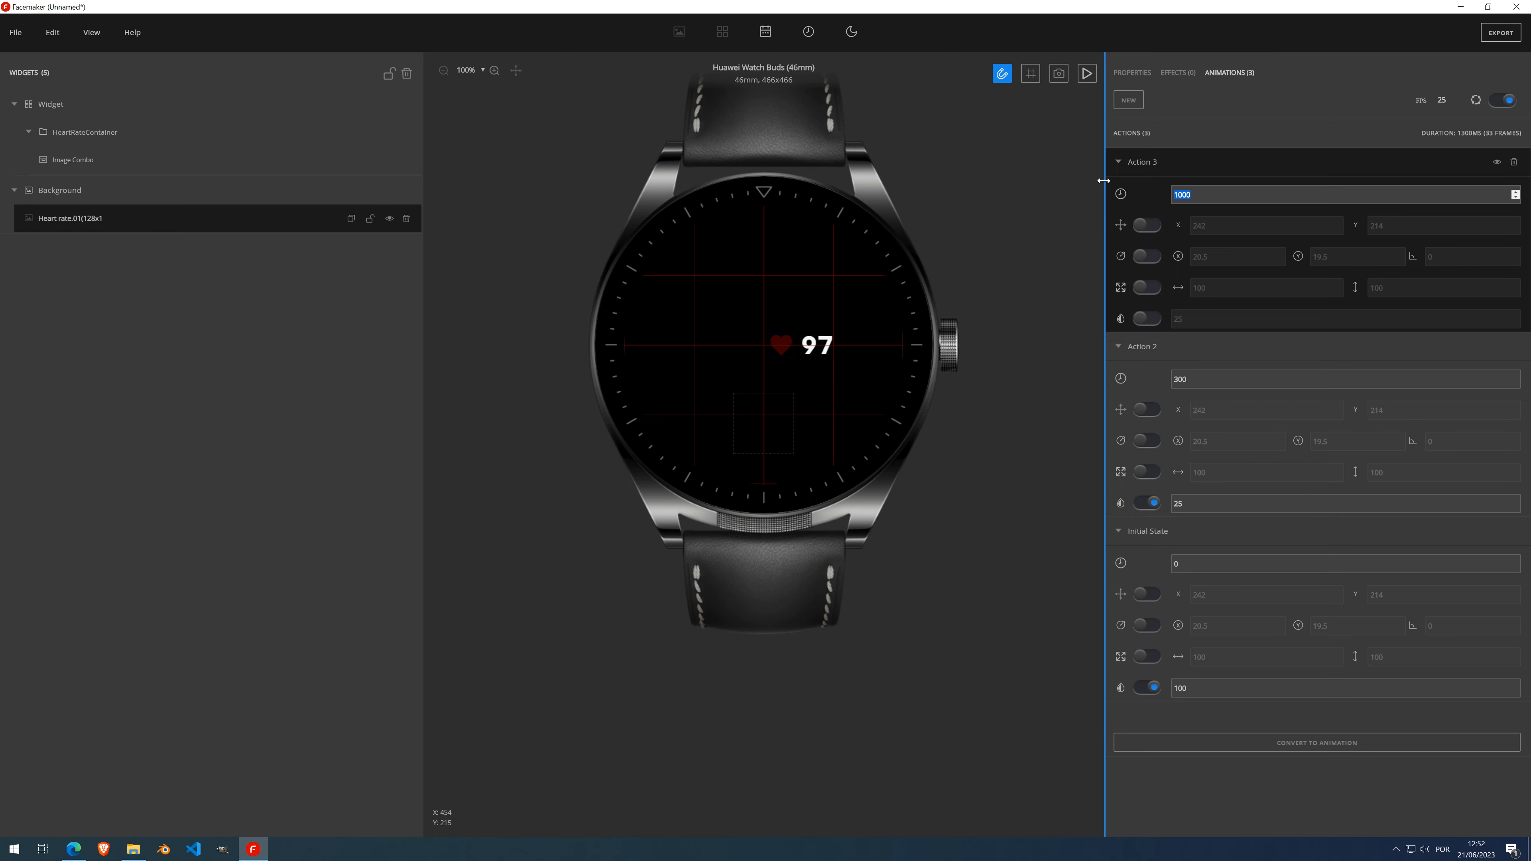
{"action": "type", "text": "300"}
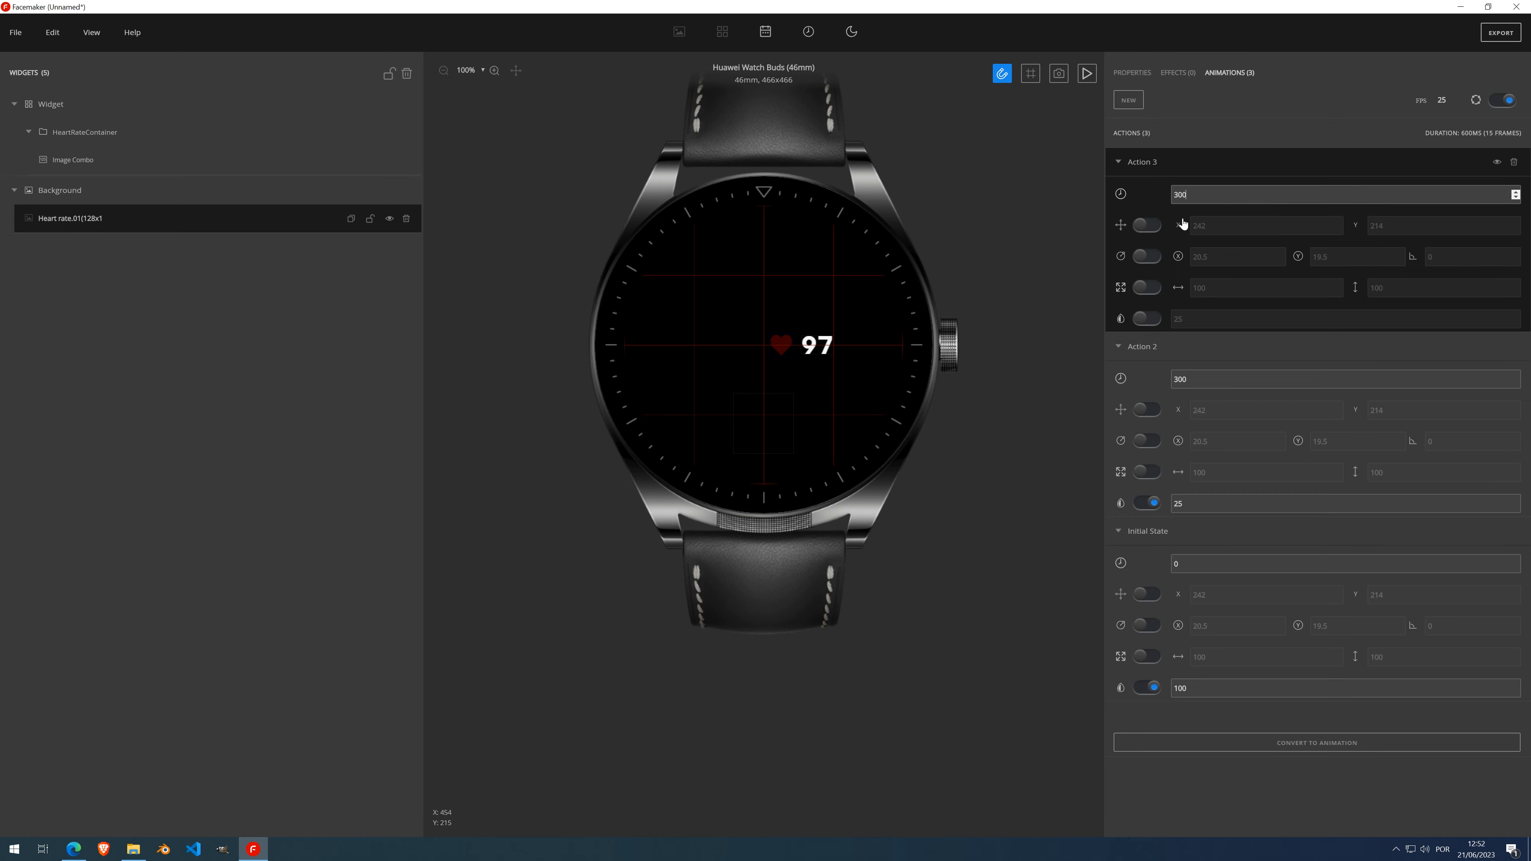
{"action": "left_click", "coordinate": [1148, 319]}
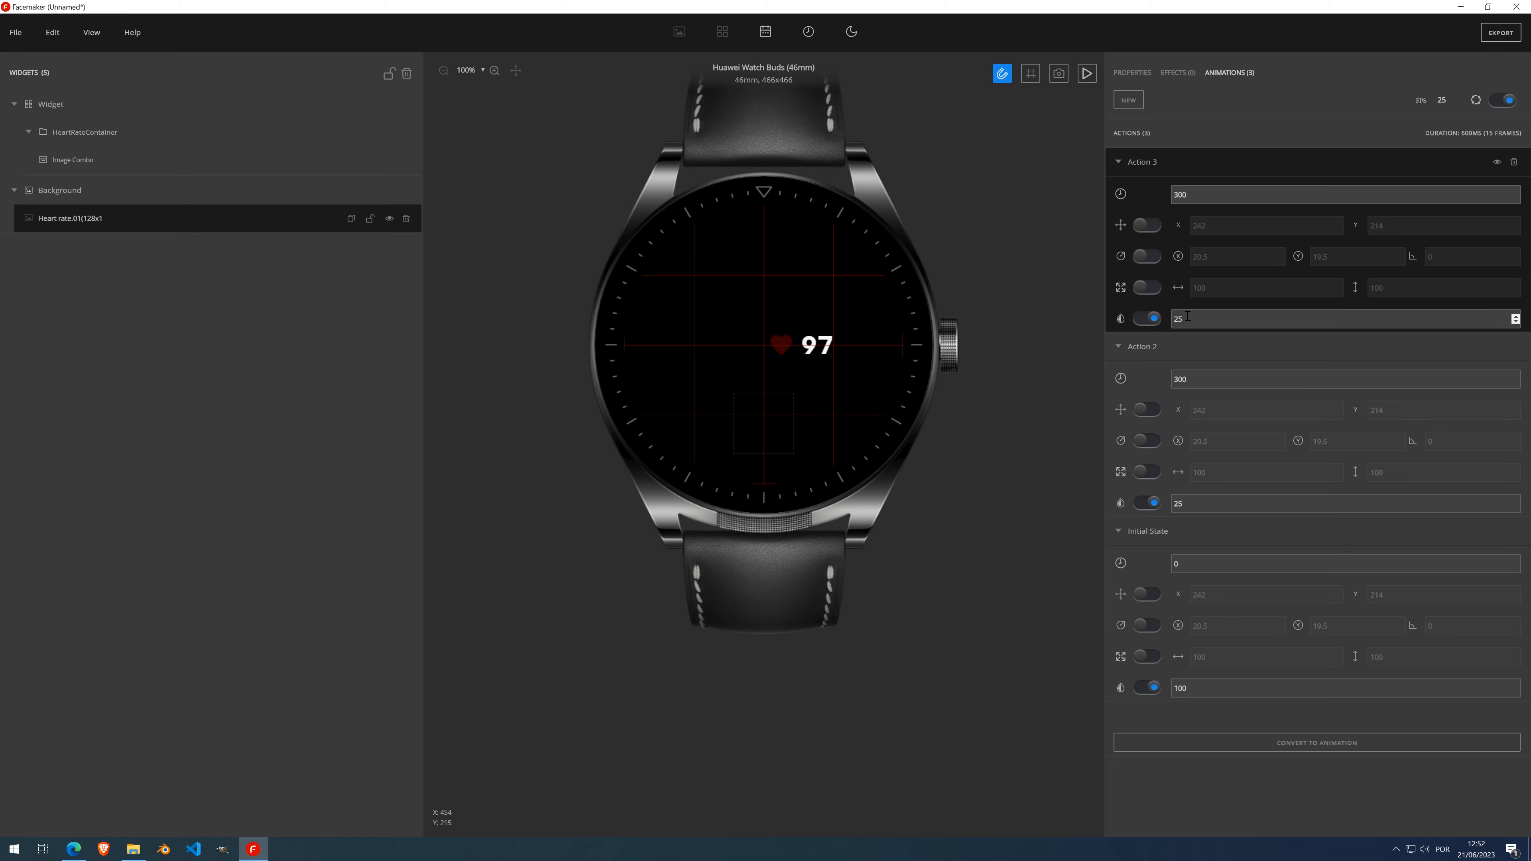
{"action": "left_click_drag", "start_coordinate": [1187, 316], "coordinate": [1170, 320]}
{"action": "key", "text": "BackSpace"}
{"action": "type", "text": "100"}
Preview the pulsing heart on the watch face and collapse the details of its three animation actions
{"action": "left_click", "coordinate": [1083, 76]}
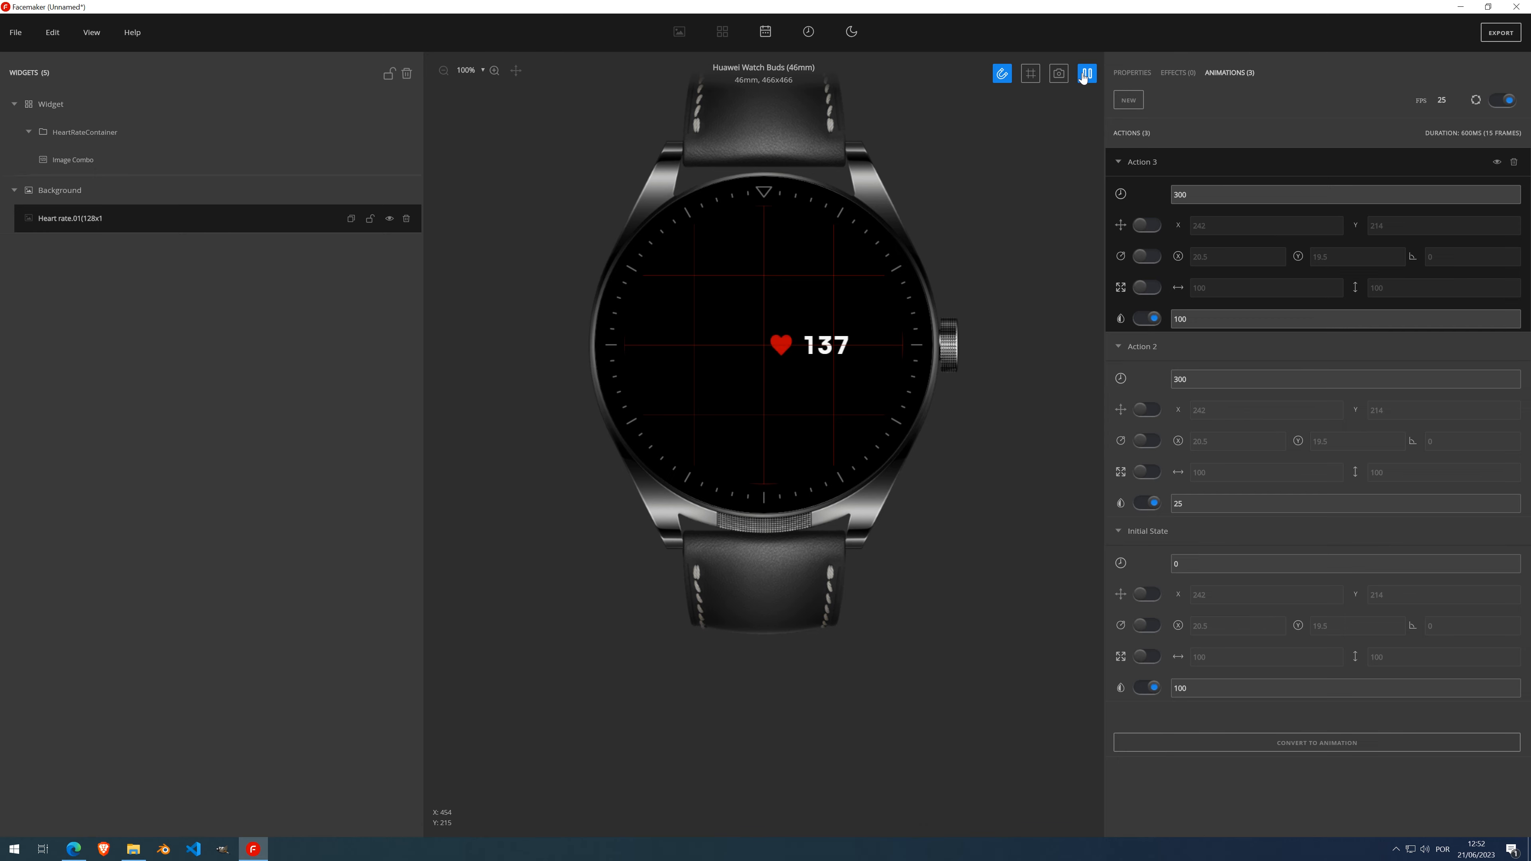
{"action": "left_click", "coordinate": [1119, 161]}
{"action": "left_click", "coordinate": [1119, 190]}
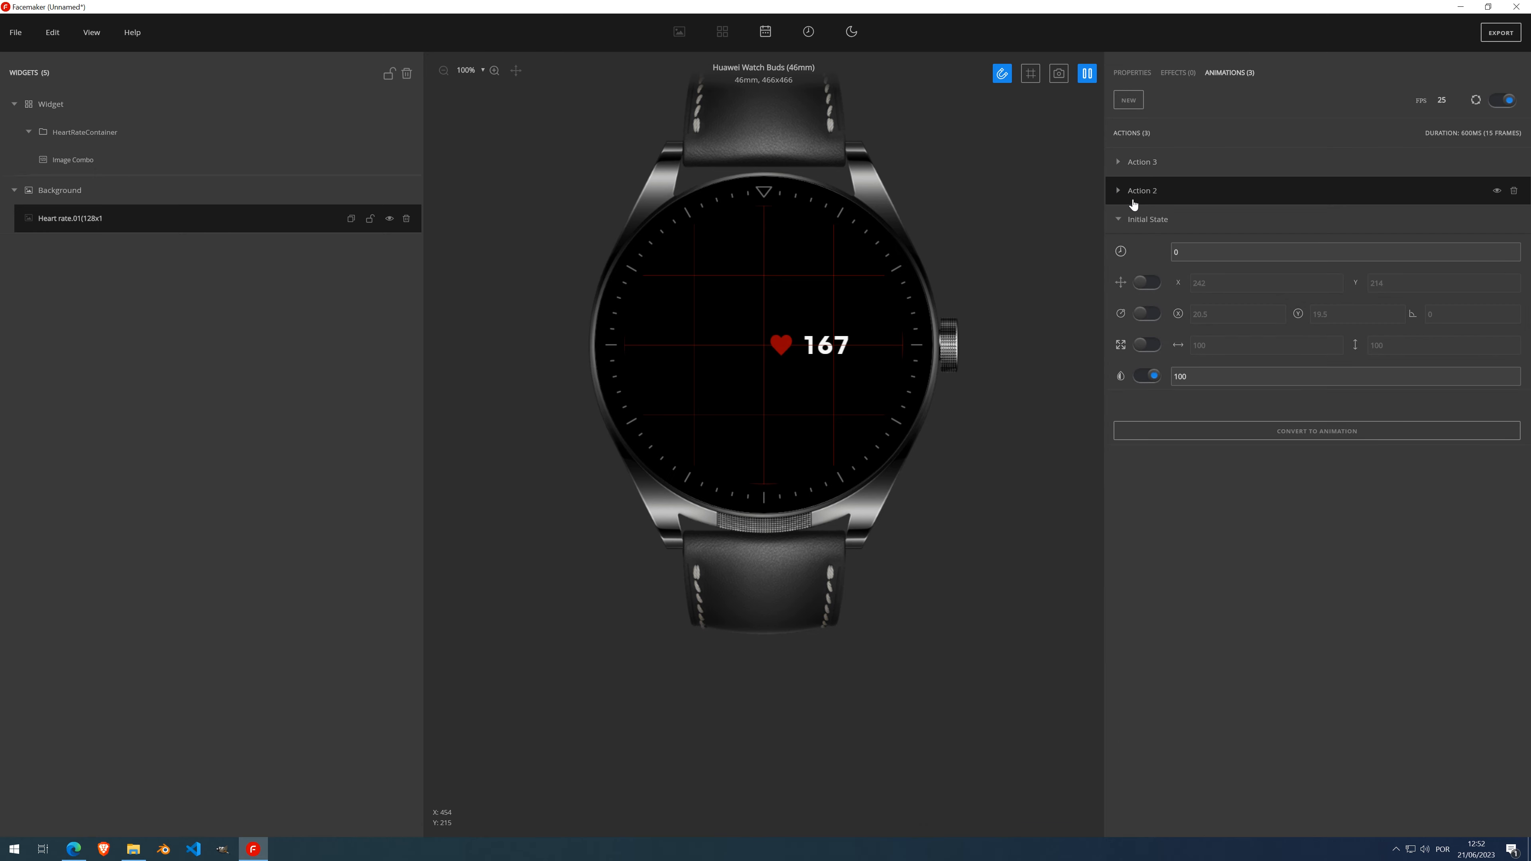
{"action": "left_click", "coordinate": [1118, 220]}
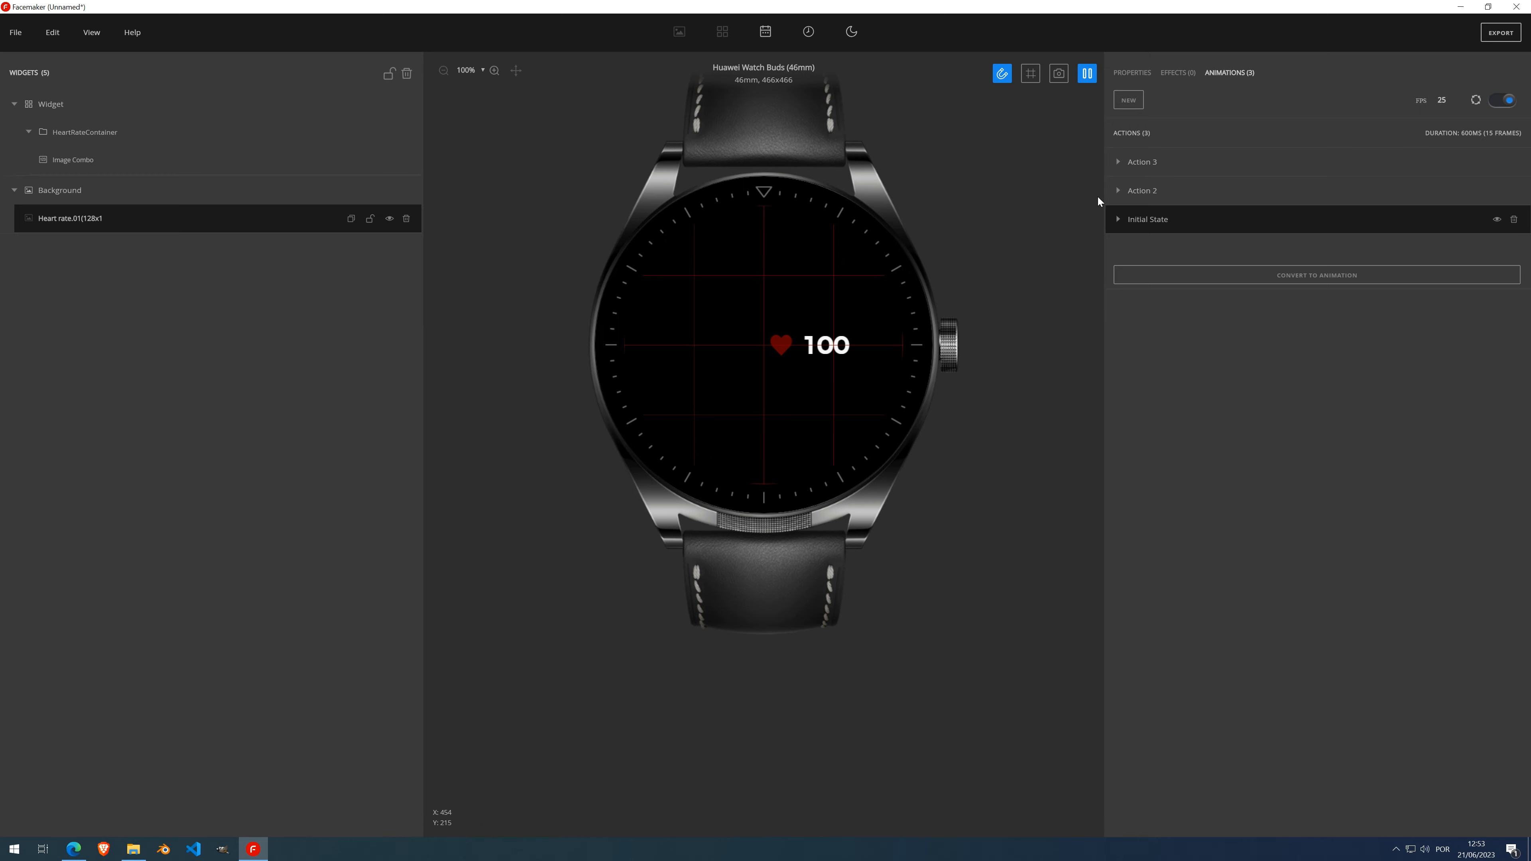
Stop the preview and try to export the watch face
{"action": "left_click", "coordinate": [1087, 63]}
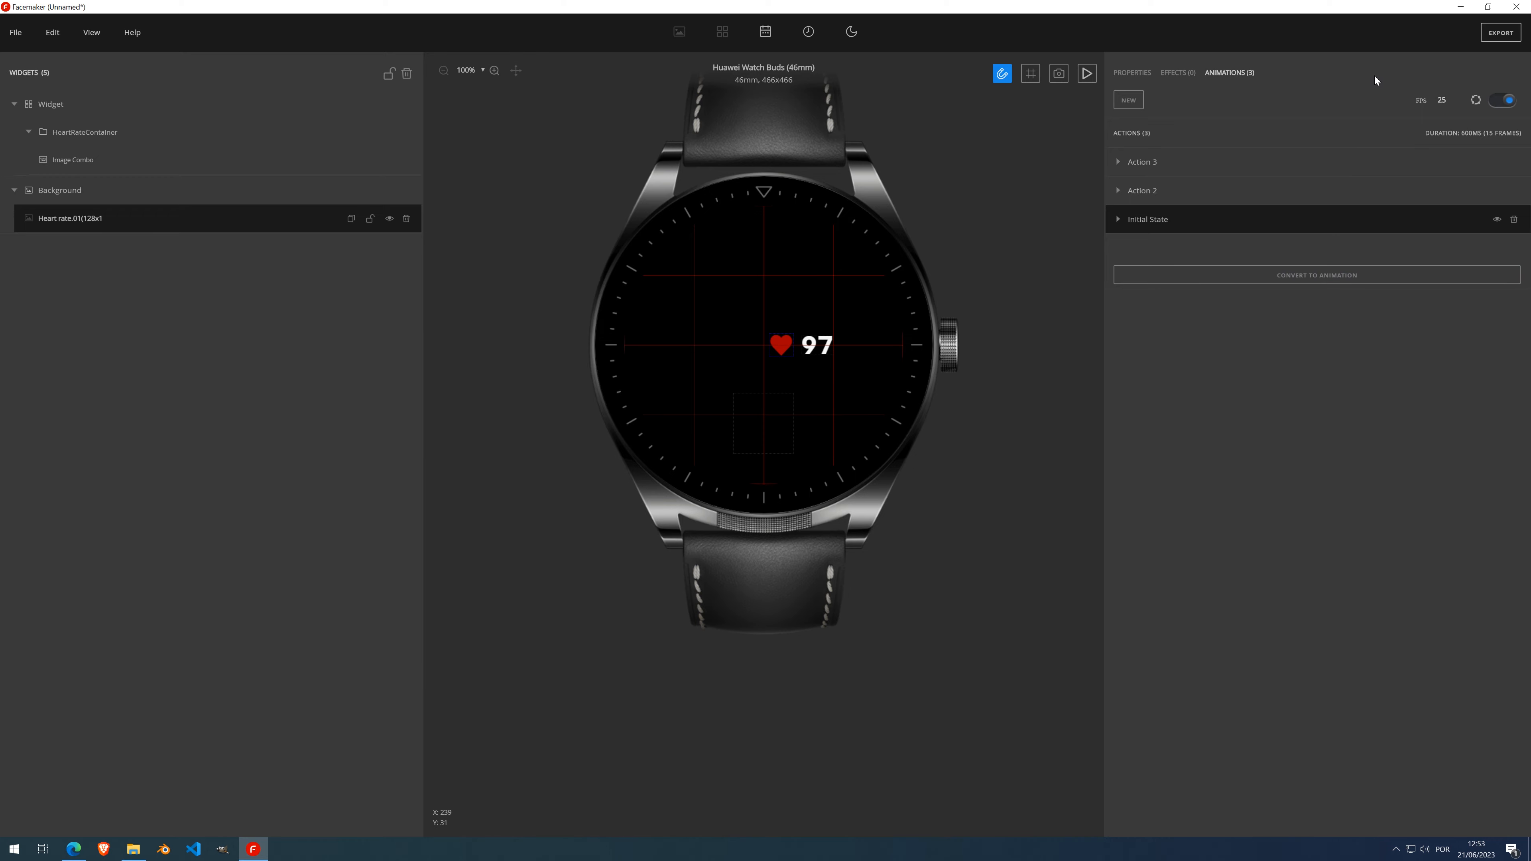
{"action": "left_click", "coordinate": [1496, 36]}
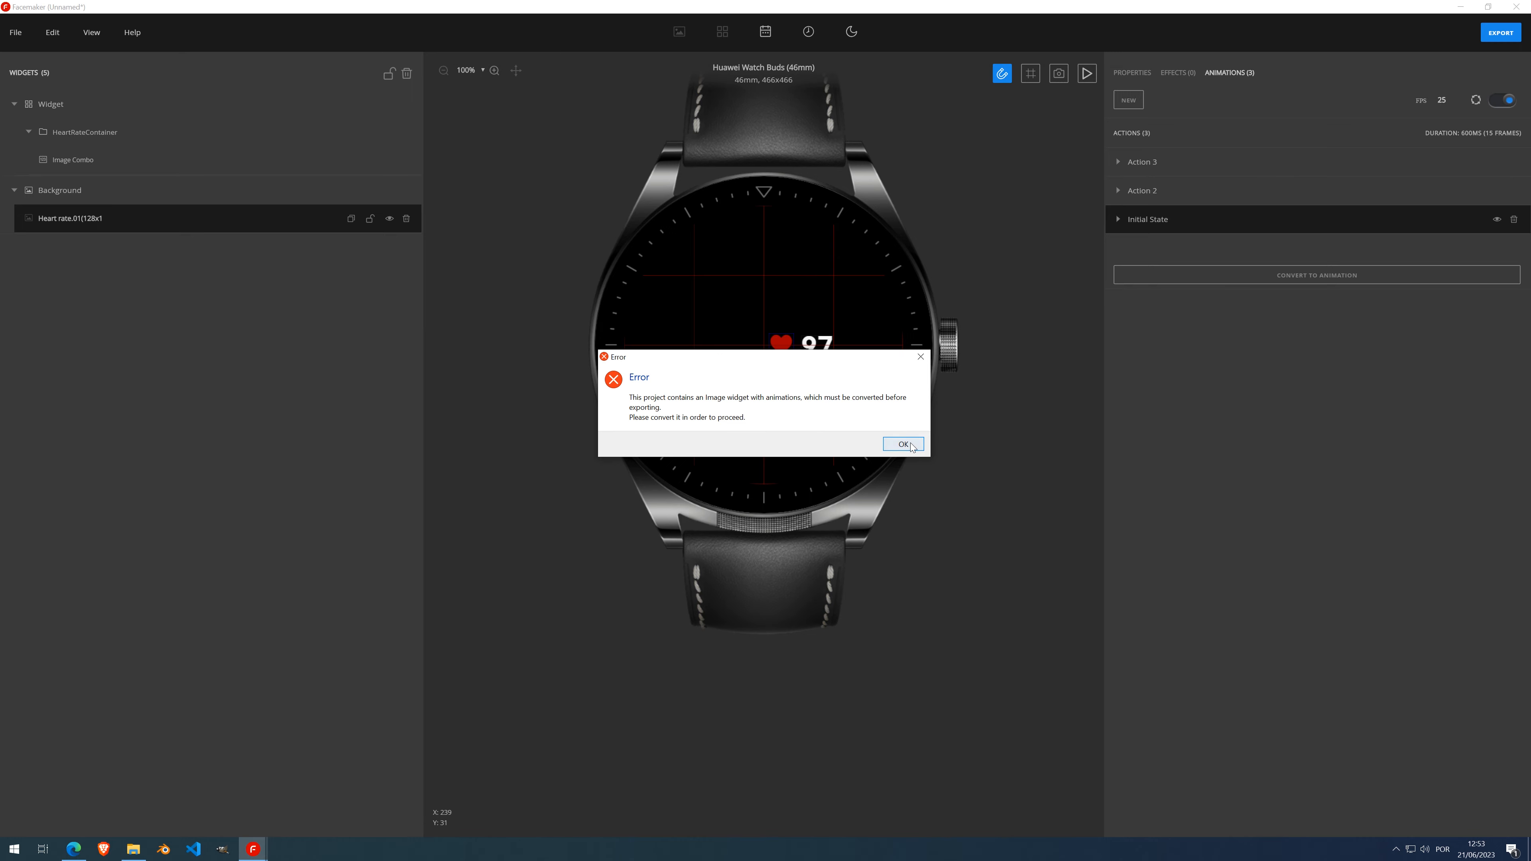
{"action": "left_click", "coordinate": [895, 445]}
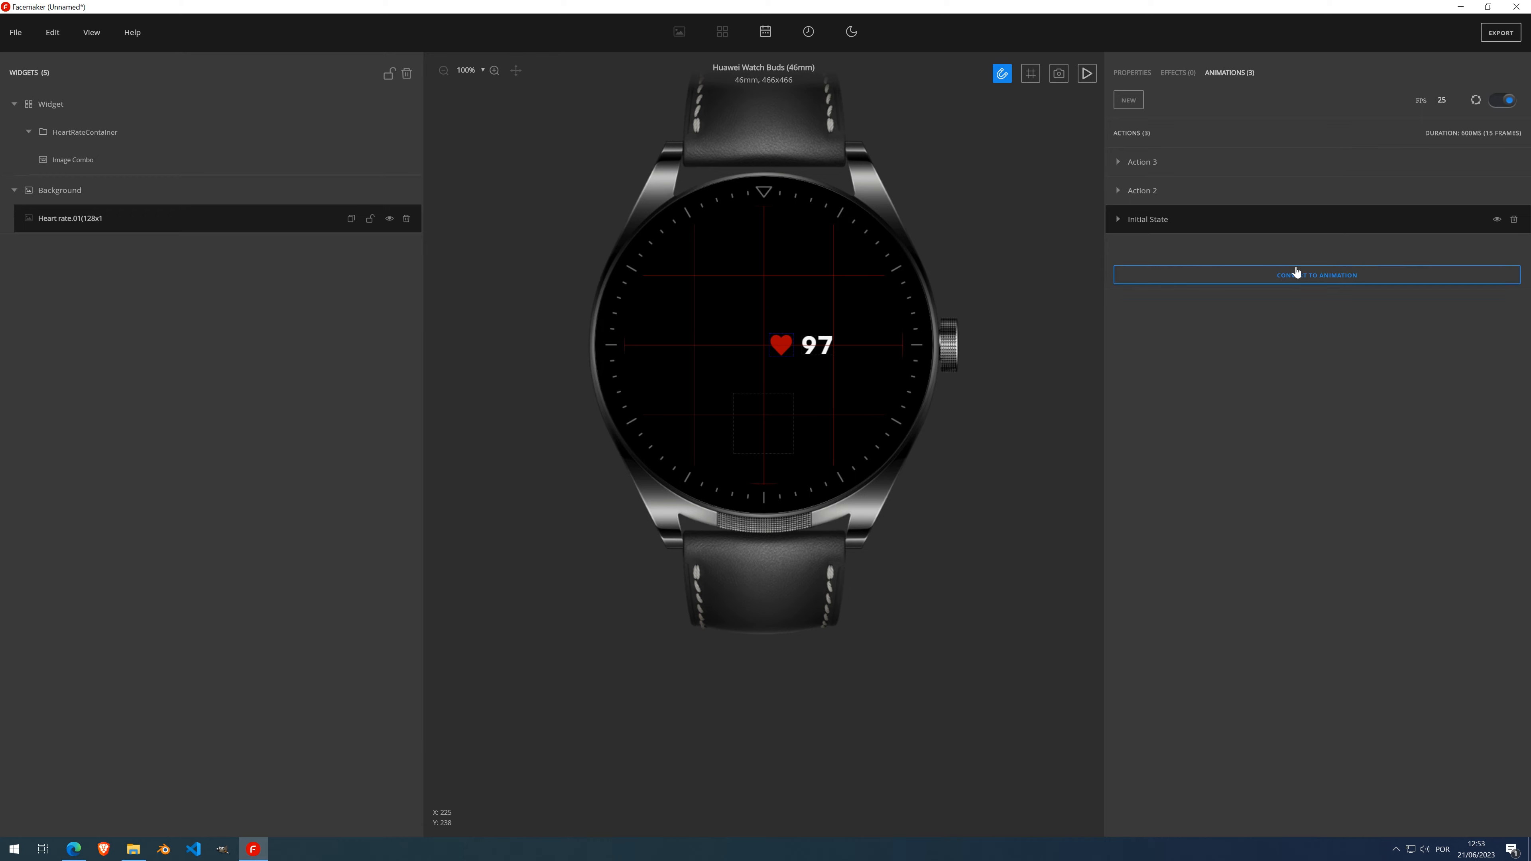
Convert the heart image and its actions into a frame-by-frame animation and review its frames in the frame editor
{"action": "left_click", "coordinate": [1321, 281]}
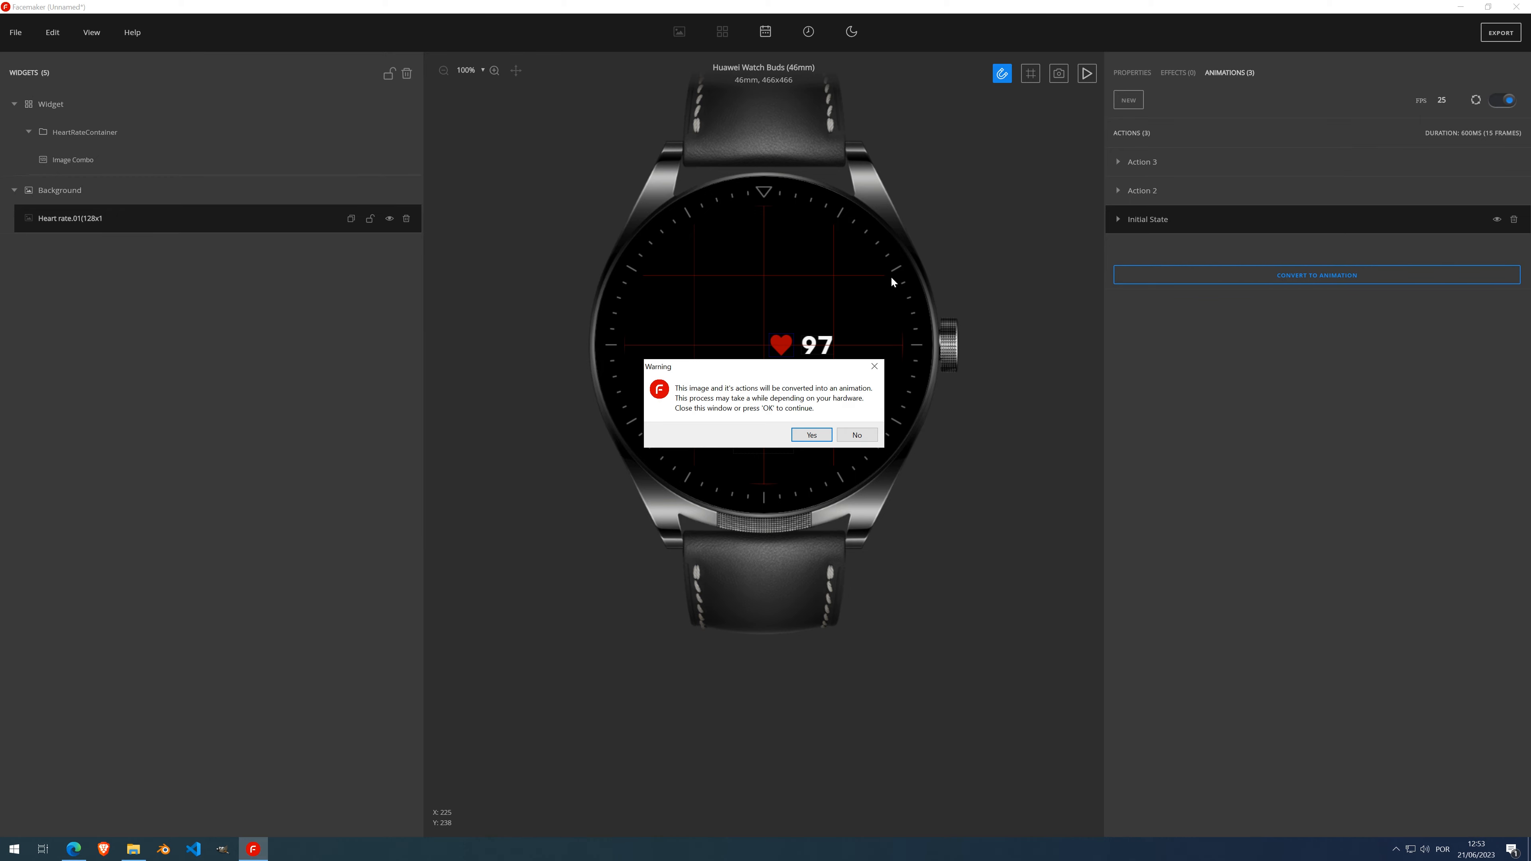
{"action": "left_click", "coordinate": [811, 435]}
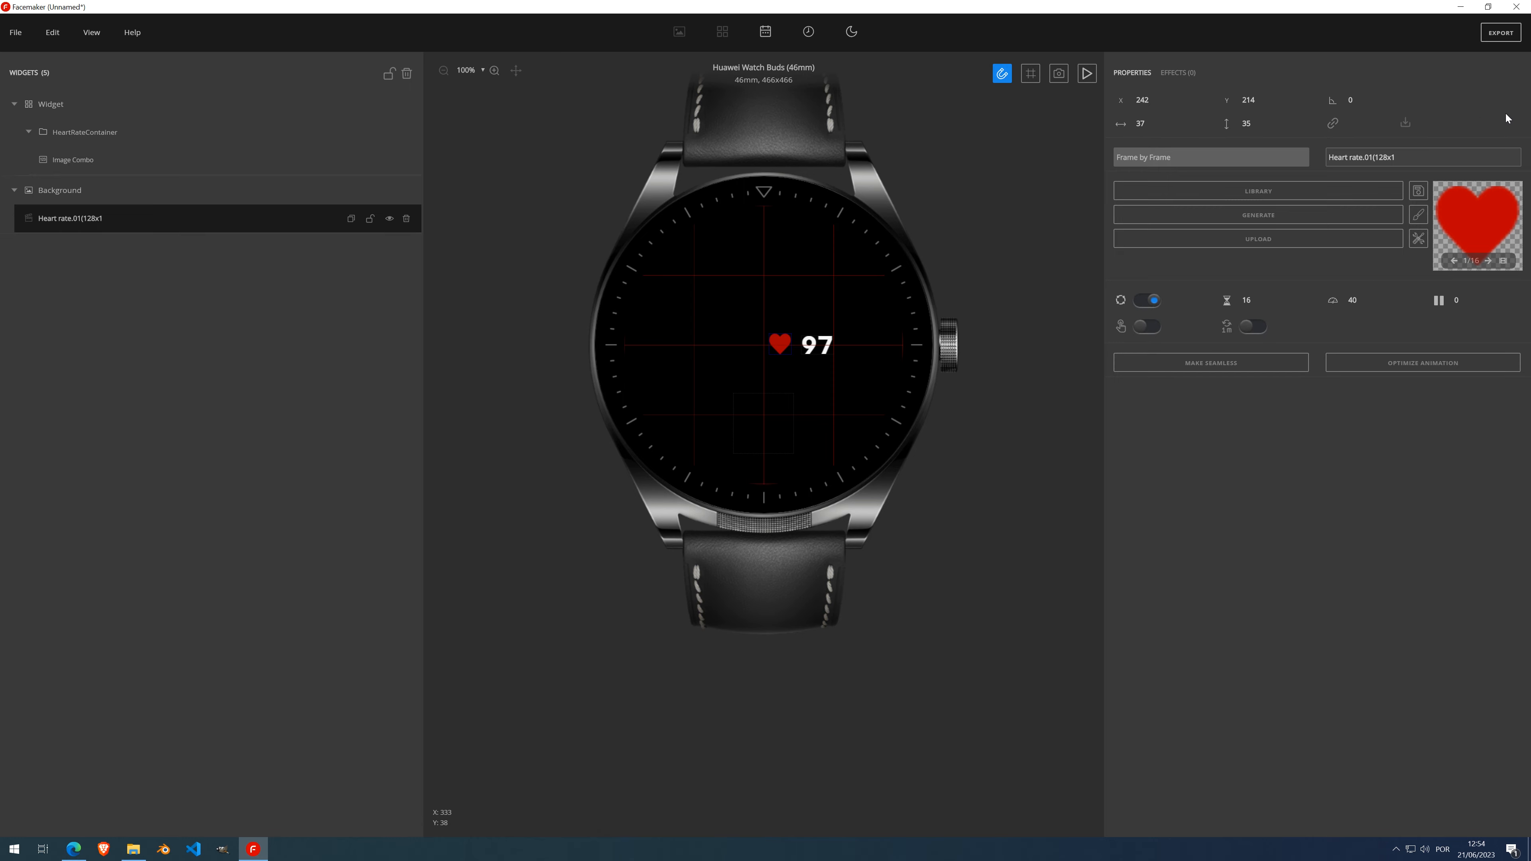
{"action": "left_click", "coordinate": [1503, 260]}
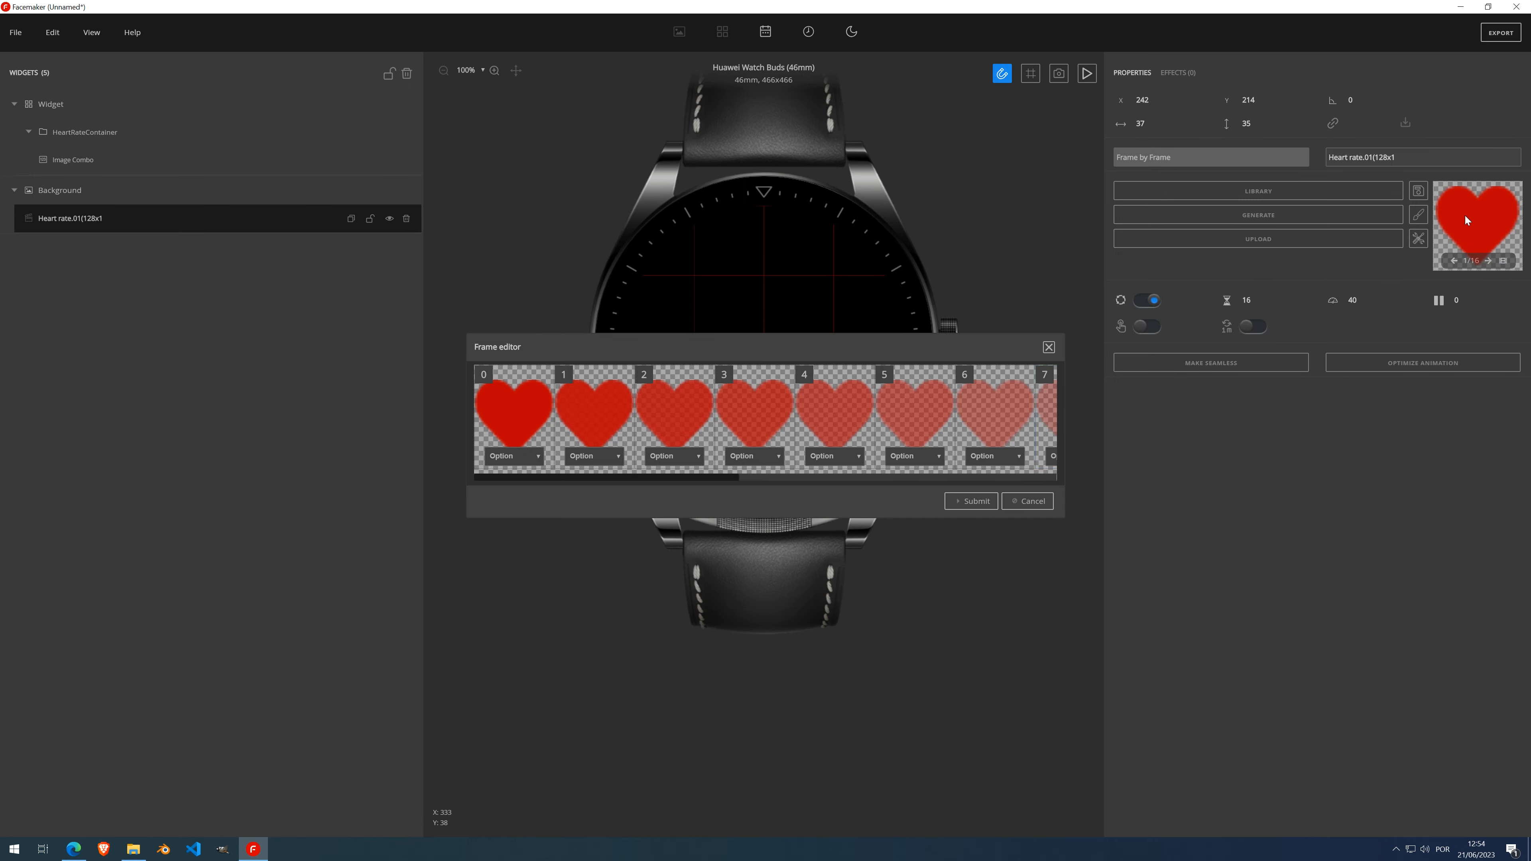
{"action": "left_click_drag", "start_coordinate": [660, 475], "coordinate": [614, 482]}
{"action": "left_click", "coordinate": [1049, 349]}
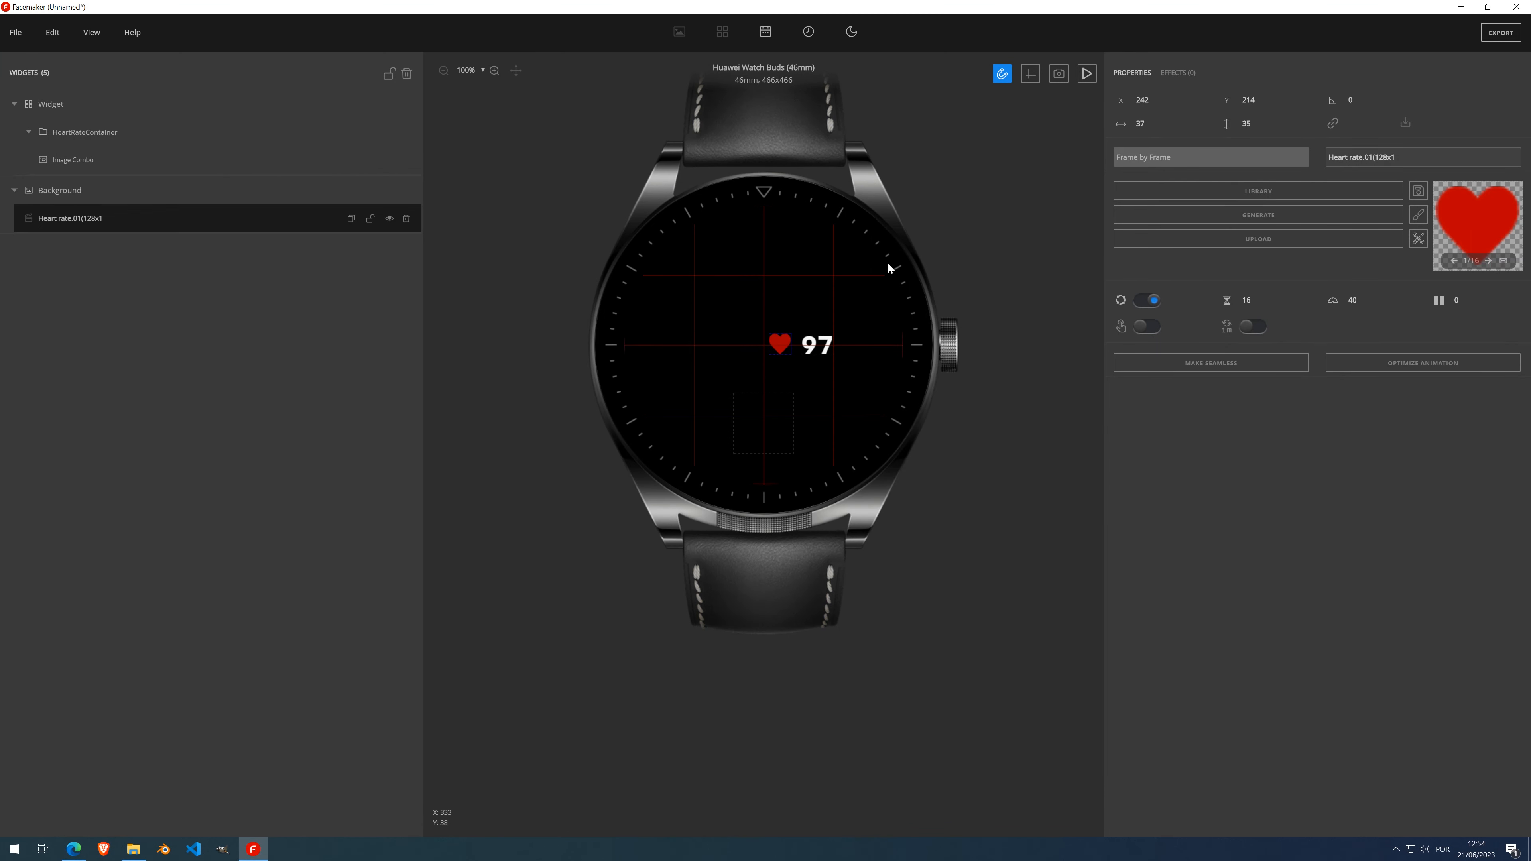
Preview the converted heart animation on the watch face, and open and cancel the theme export
{"action": "left_click", "coordinate": [1087, 77]}
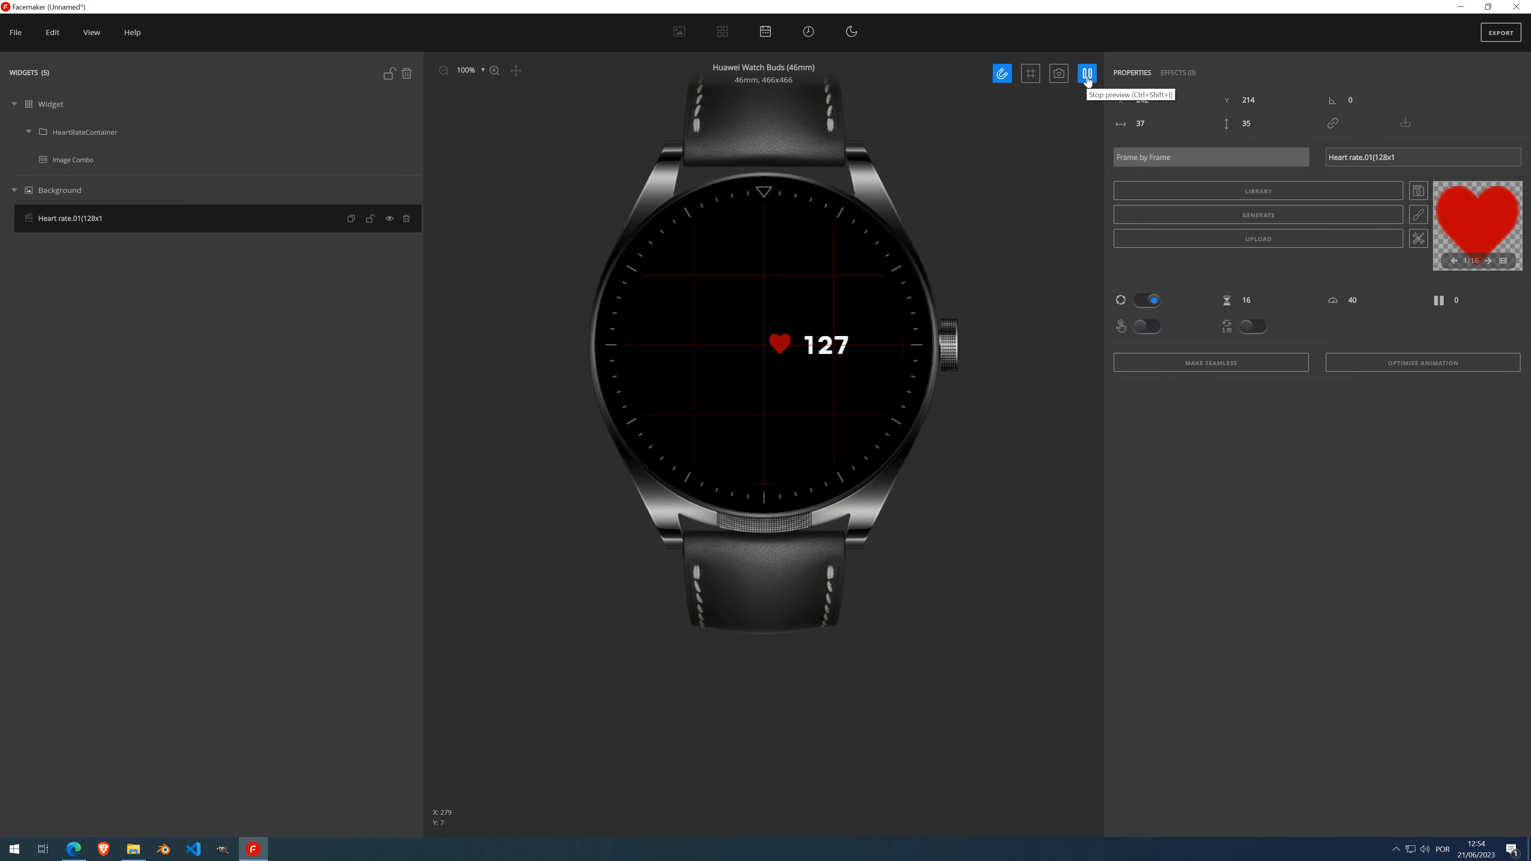
{"action": "left_click", "coordinate": [1088, 78]}
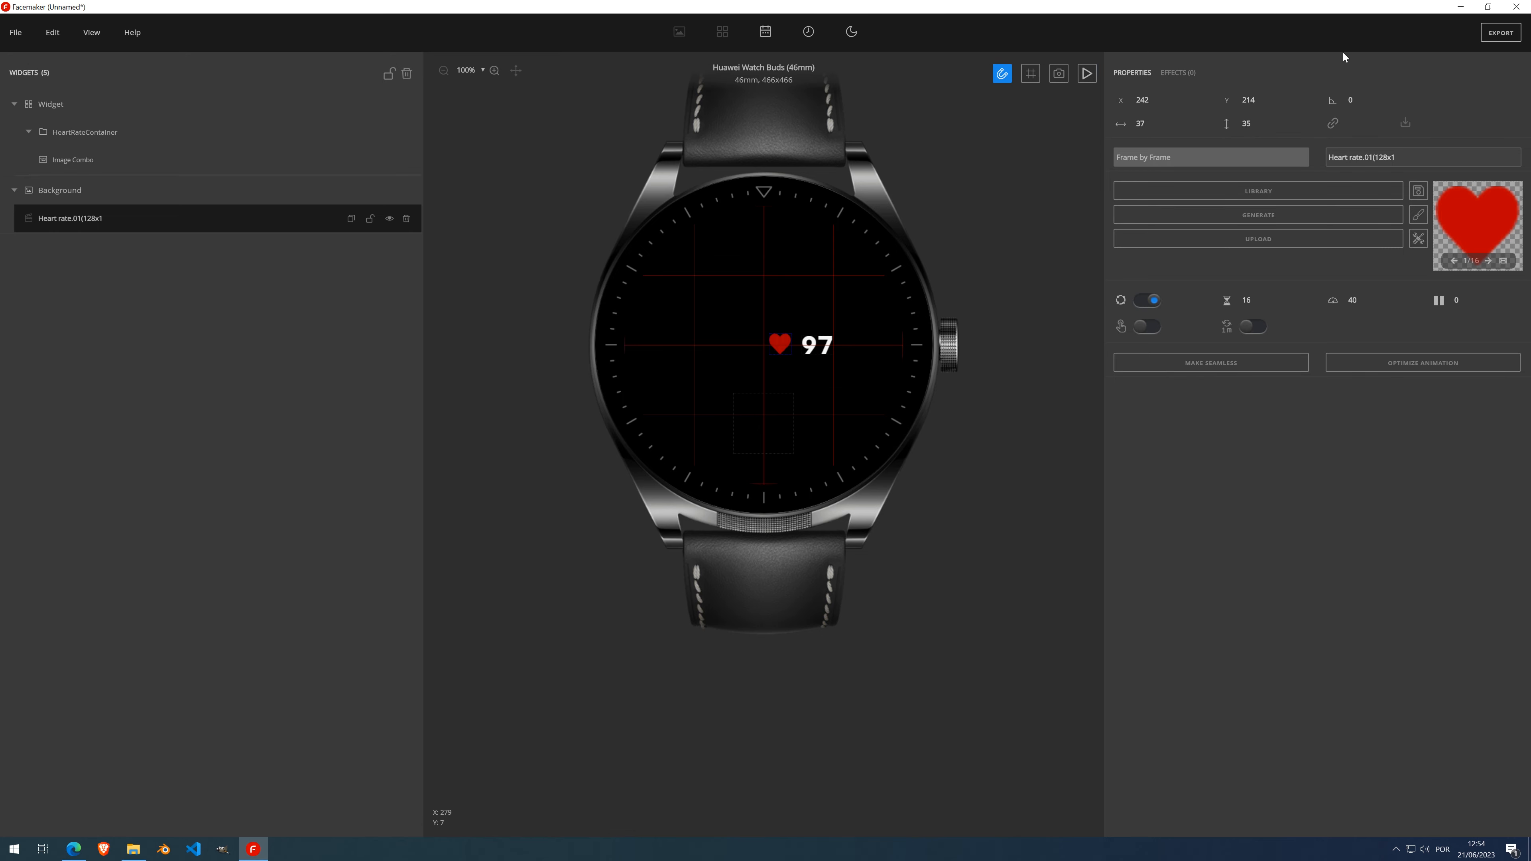
{"action": "left_click", "coordinate": [1500, 34]}
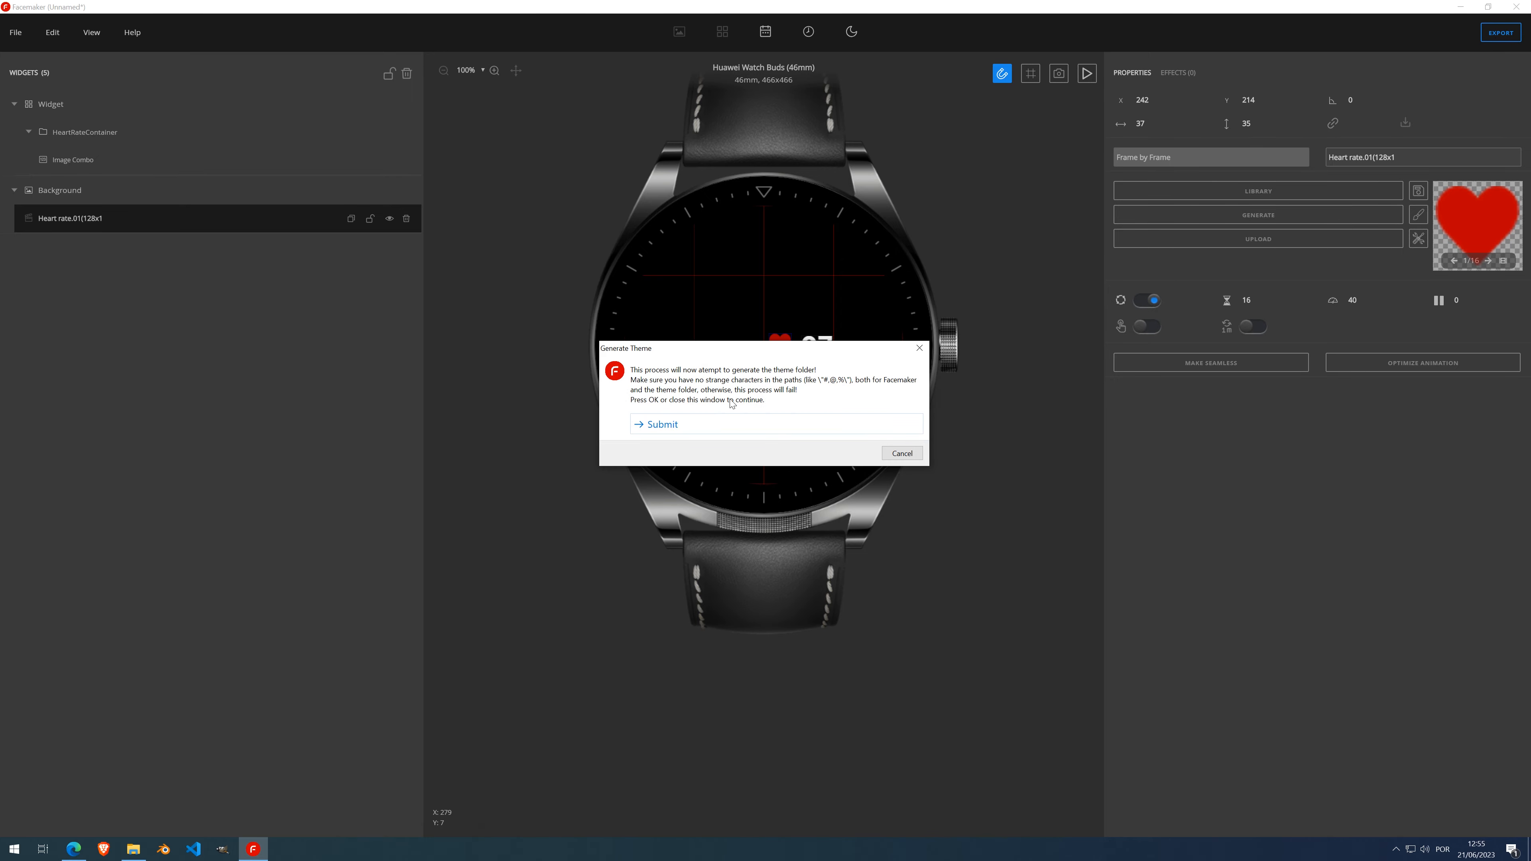
{"action": "left_click", "coordinate": [916, 458]}
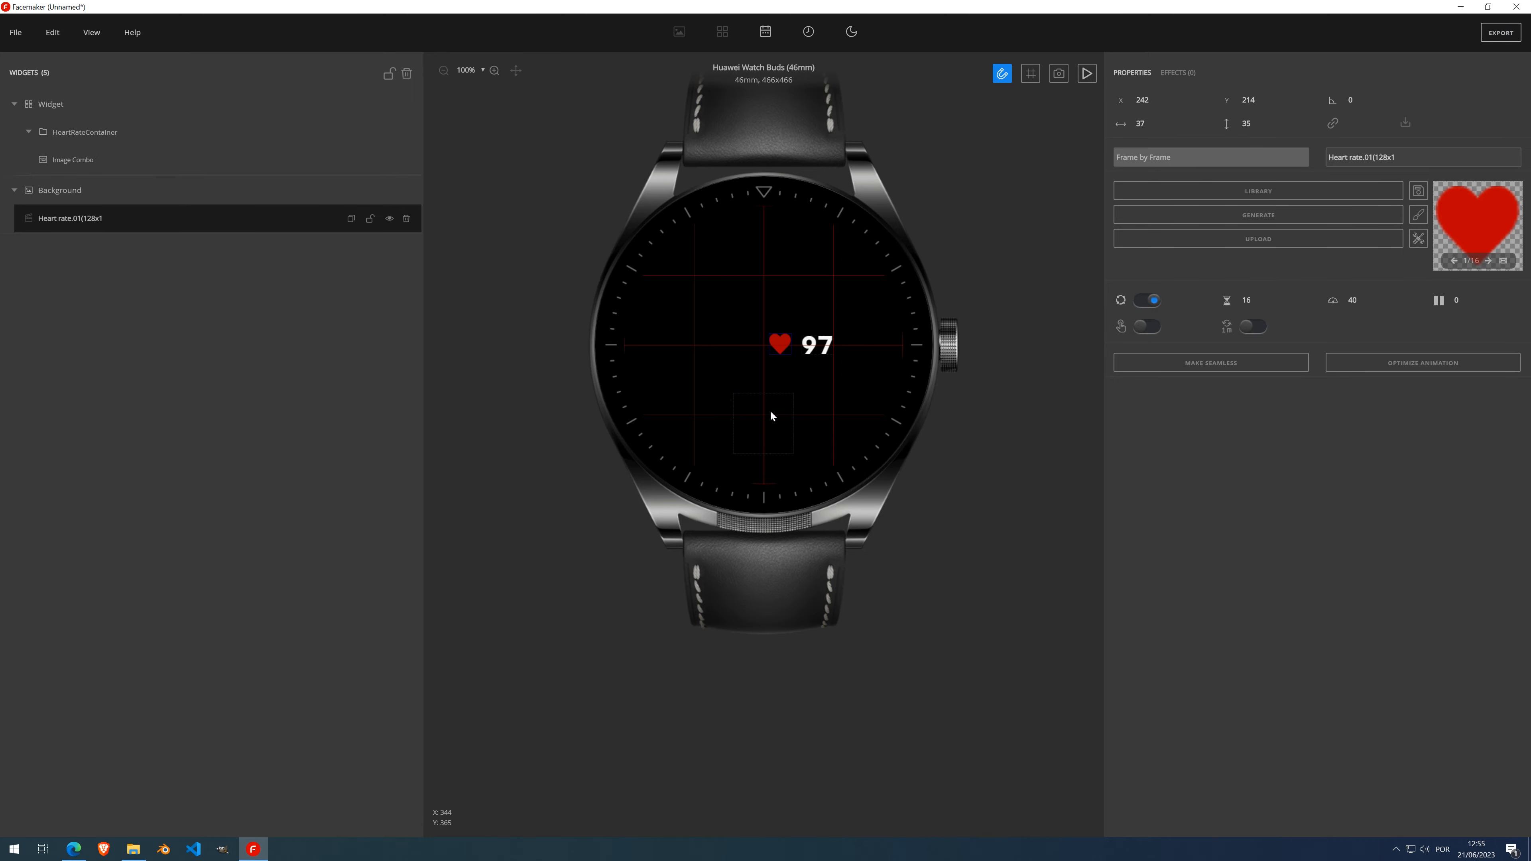
Rename the heart widget in the Background group as Animation
{"action": "double_click", "coordinate": [55, 220]}
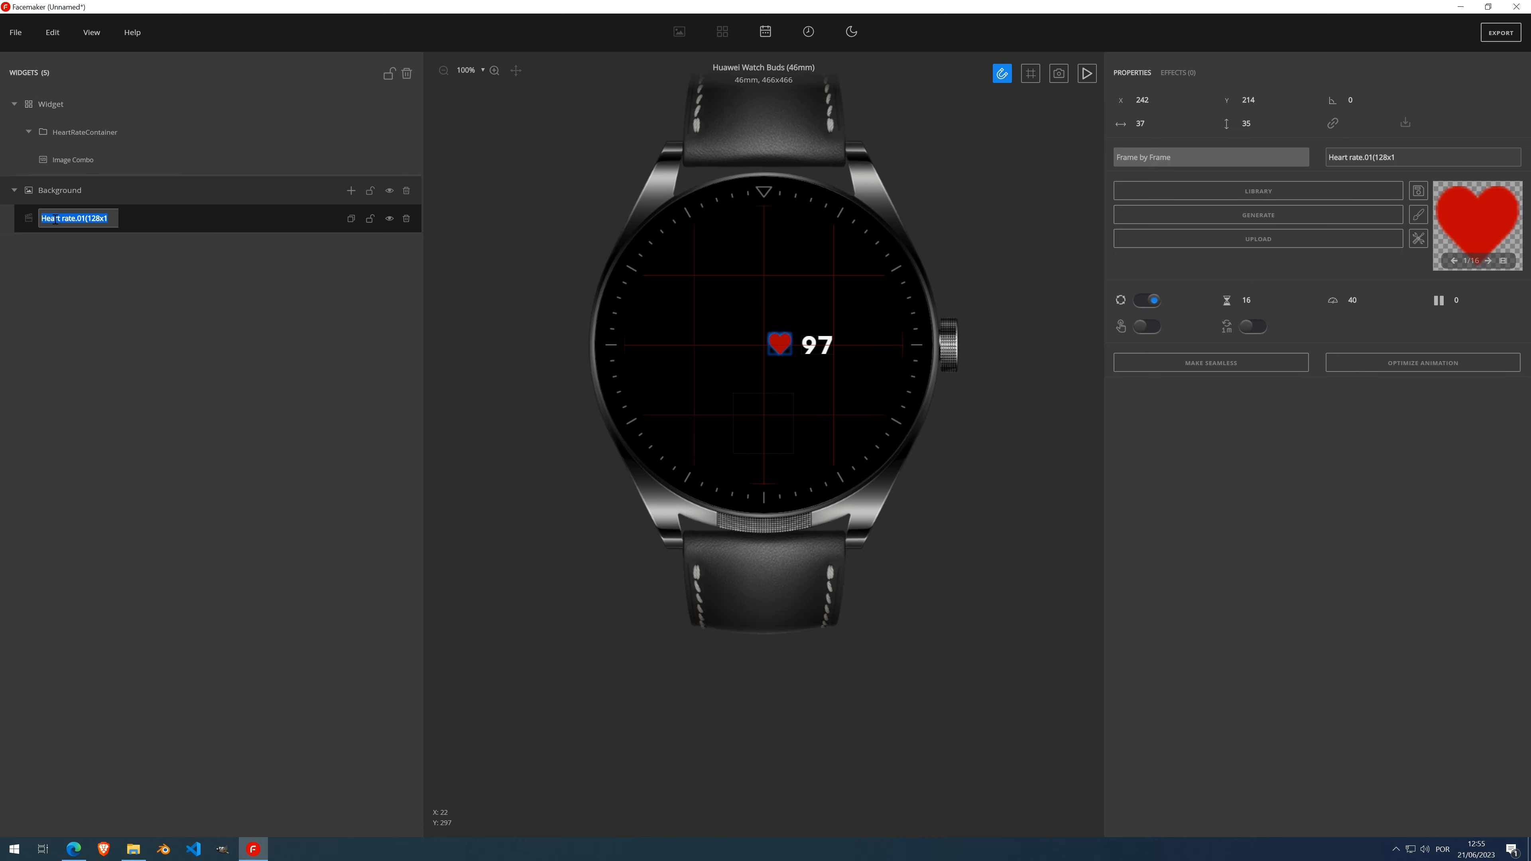
{"action": "type", "text": "Animation"}
{"action": "key", "text": "Return"}
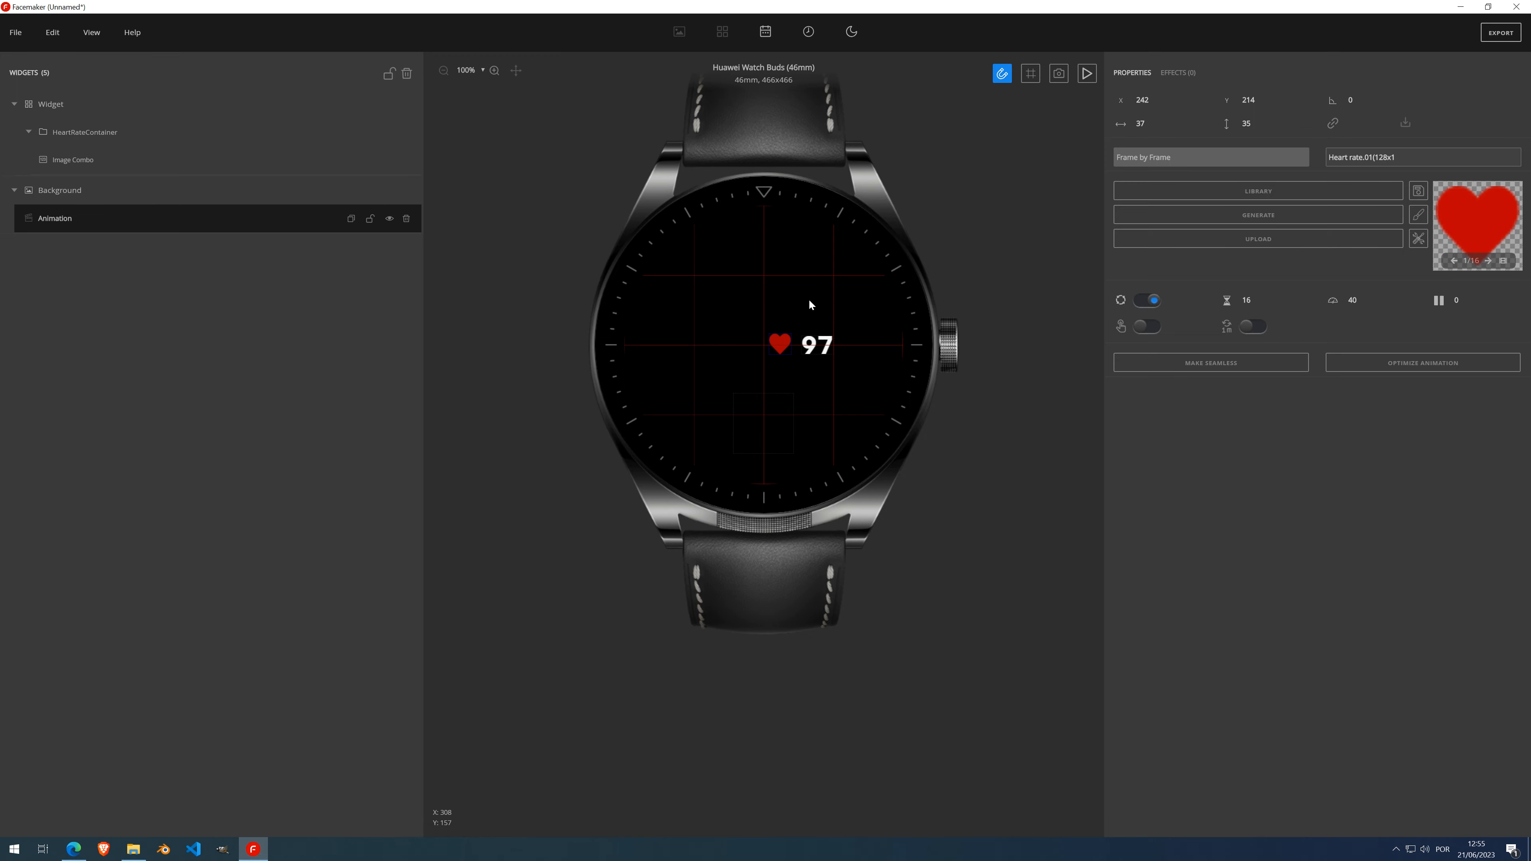
Delete the Image Combo, the HeartRateContainer, the Widget group and the heart animation, keeping only the Background group
{"action": "left_click", "coordinate": [406, 160]}
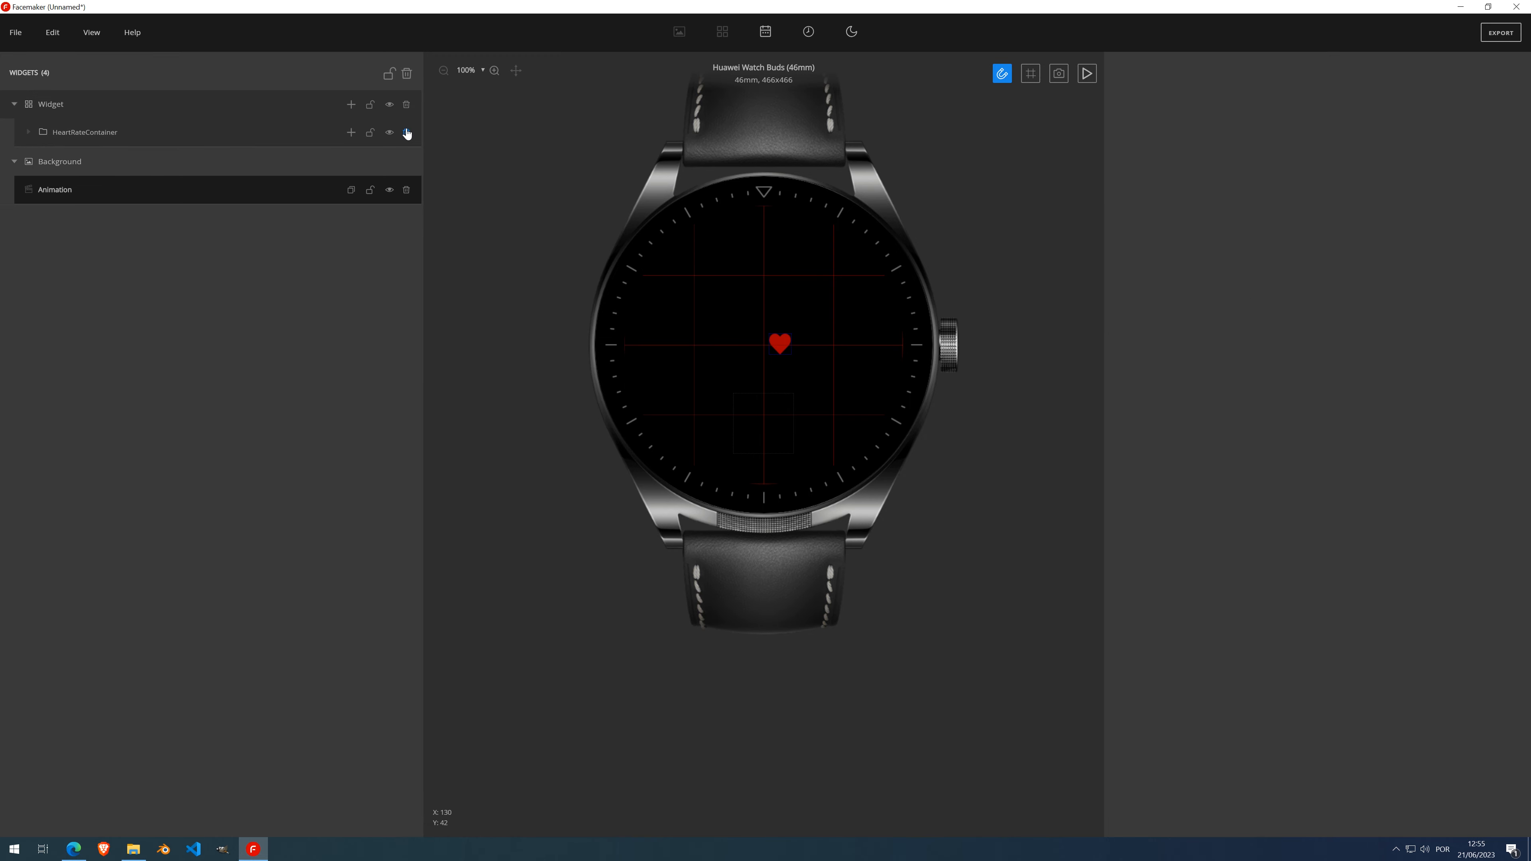
{"action": "left_click", "coordinate": [406, 132]}
{"action": "left_click", "coordinate": [406, 104]}
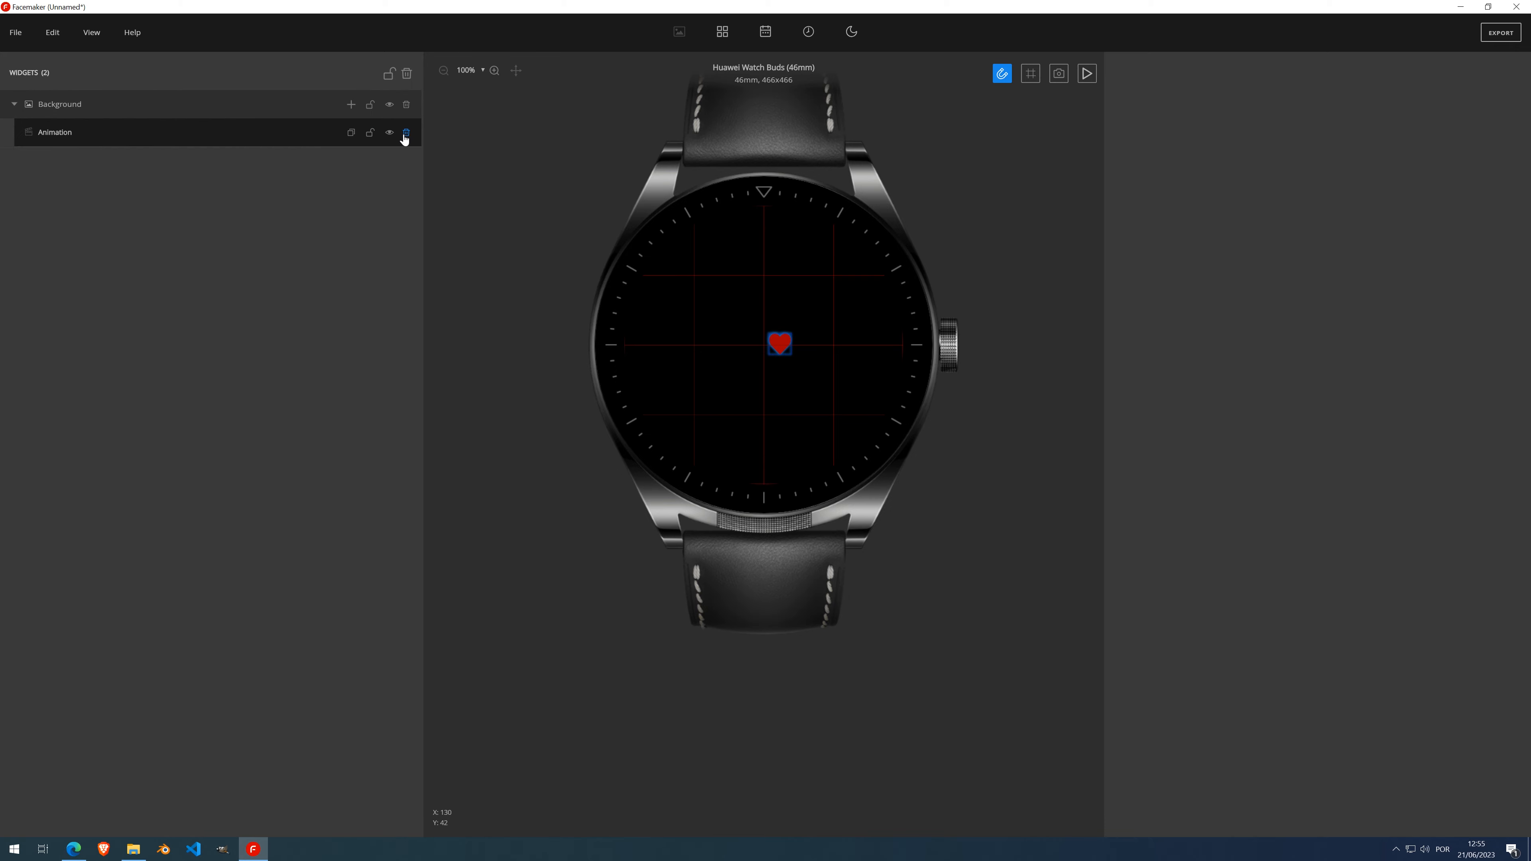
{"action": "left_click", "coordinate": [406, 133]}
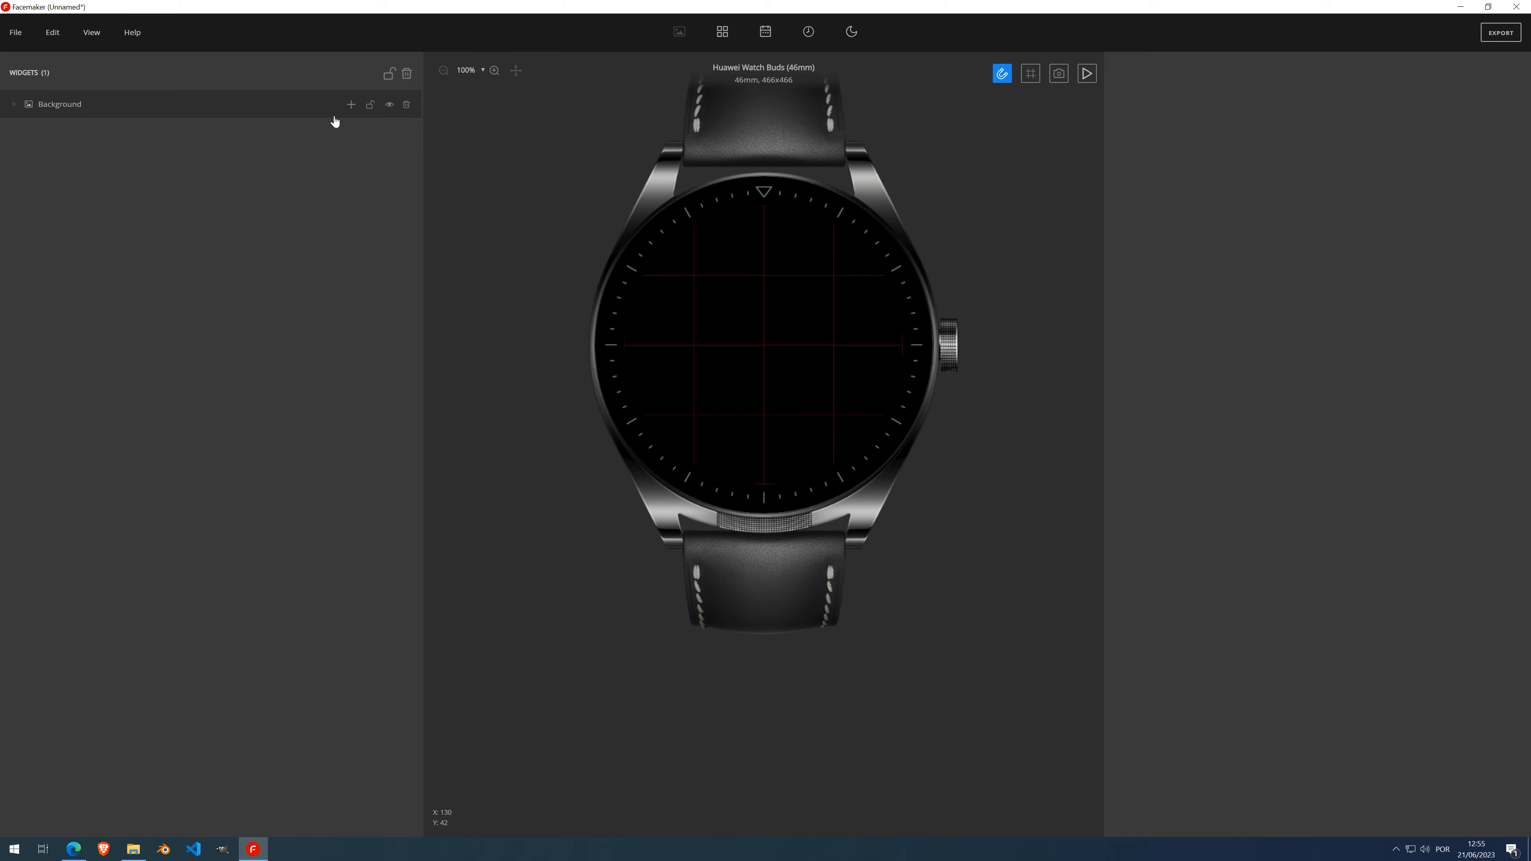
Add an image to the Background group, generate it as a white gradient square, and centre it on the watch face
{"action": "left_click", "coordinate": [351, 105]}
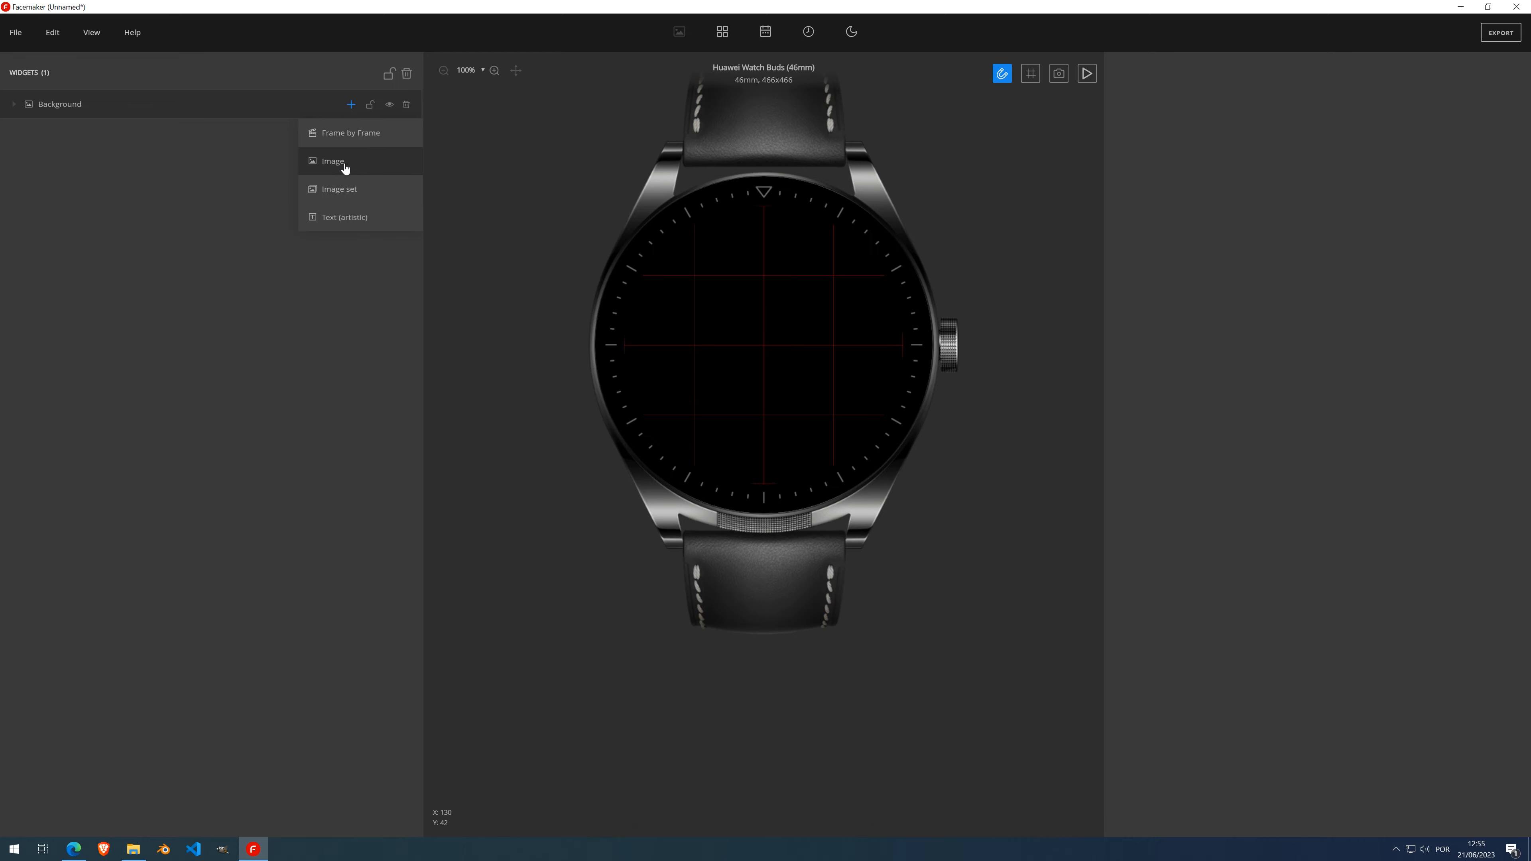
{"action": "left_click", "coordinate": [343, 168]}
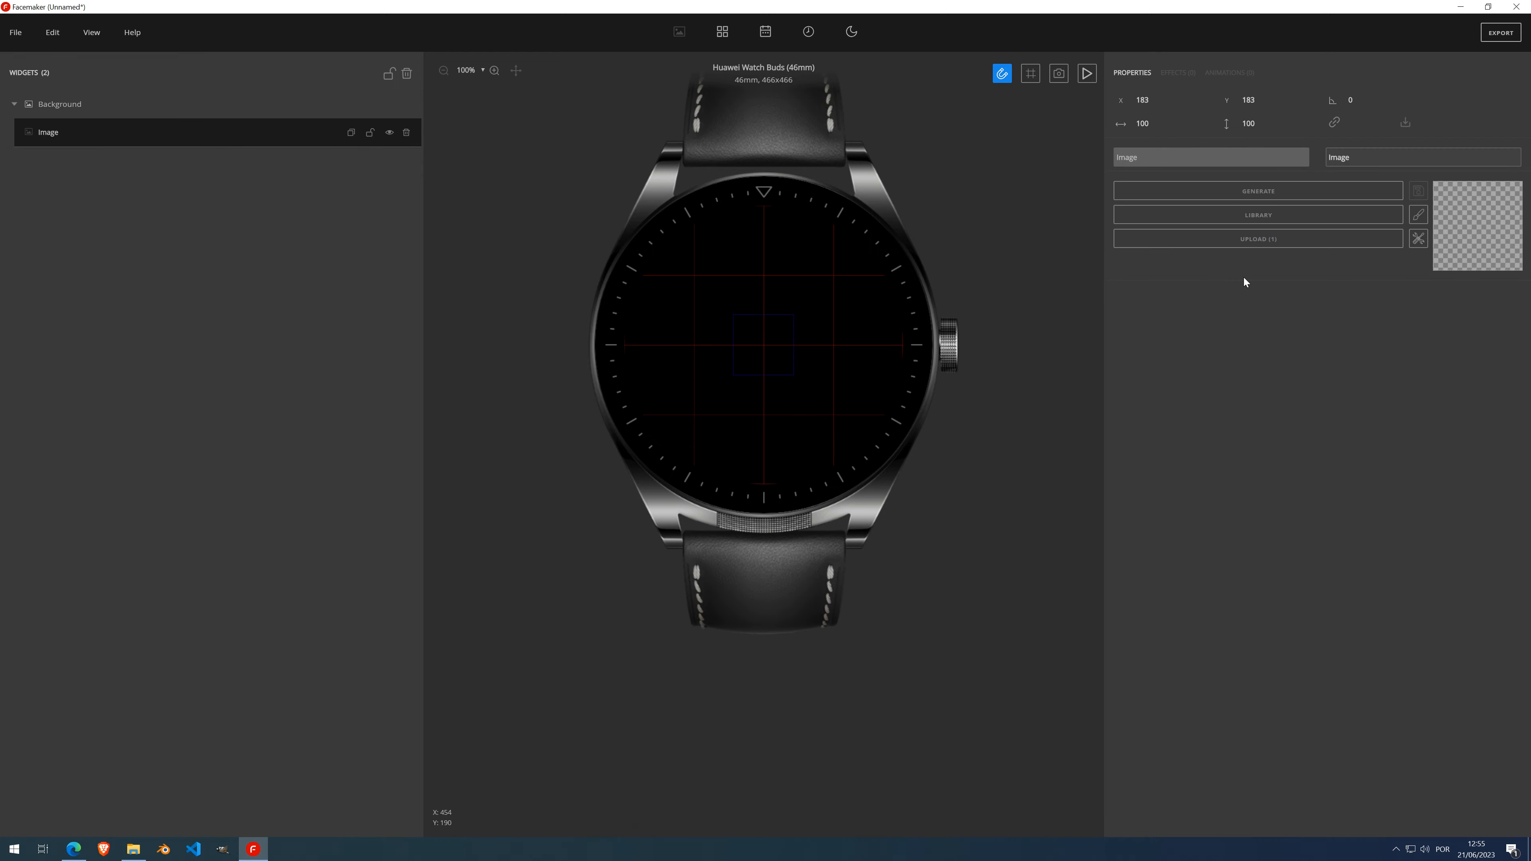
{"action": "left_click", "coordinate": [1265, 194]}
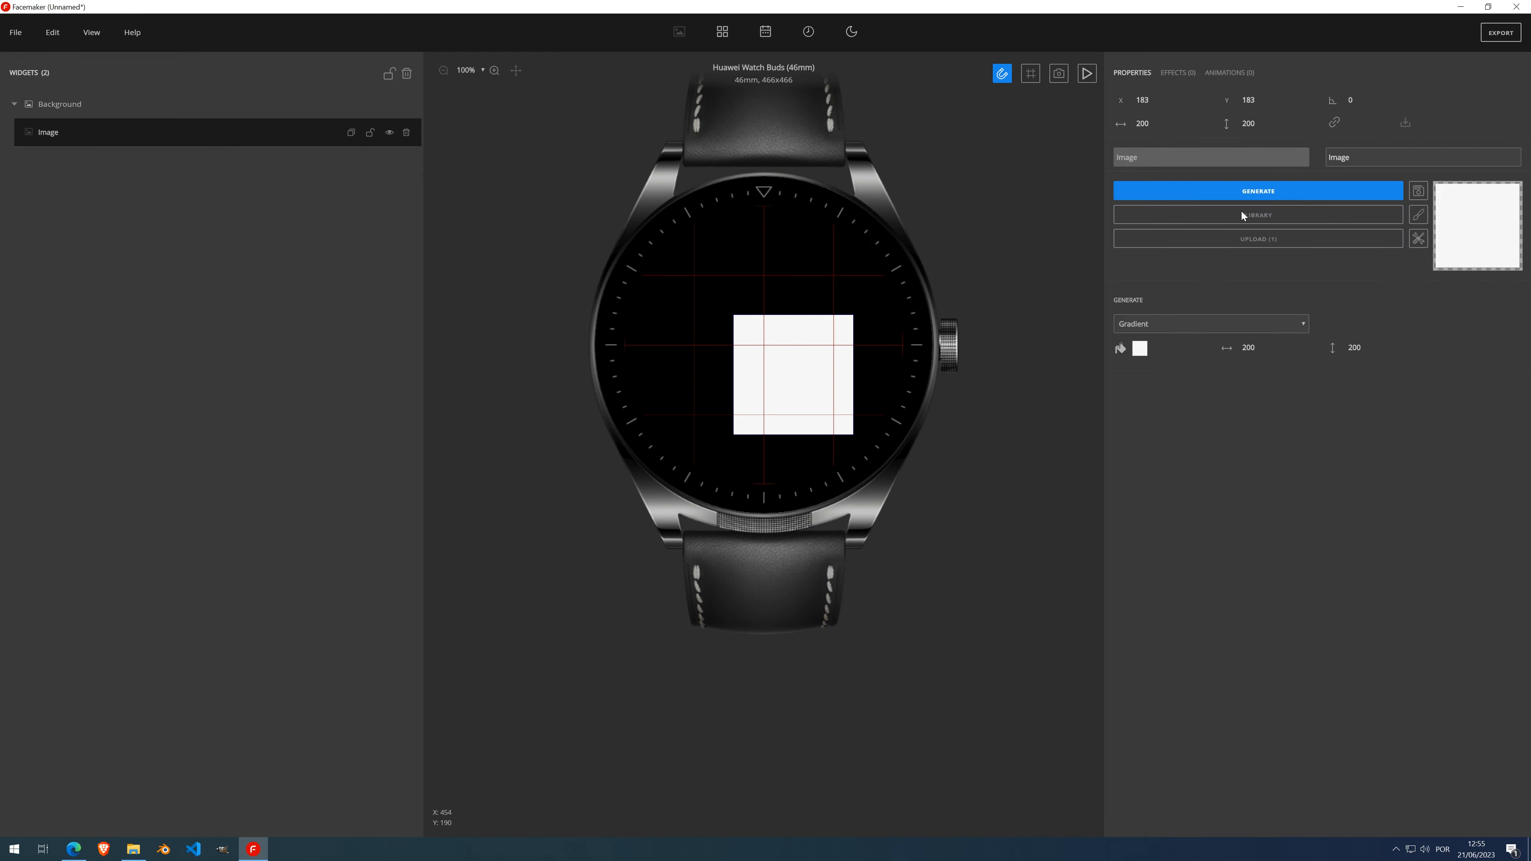
{"action": "left_click_drag", "start_coordinate": [805, 377], "coordinate": [775, 347]}
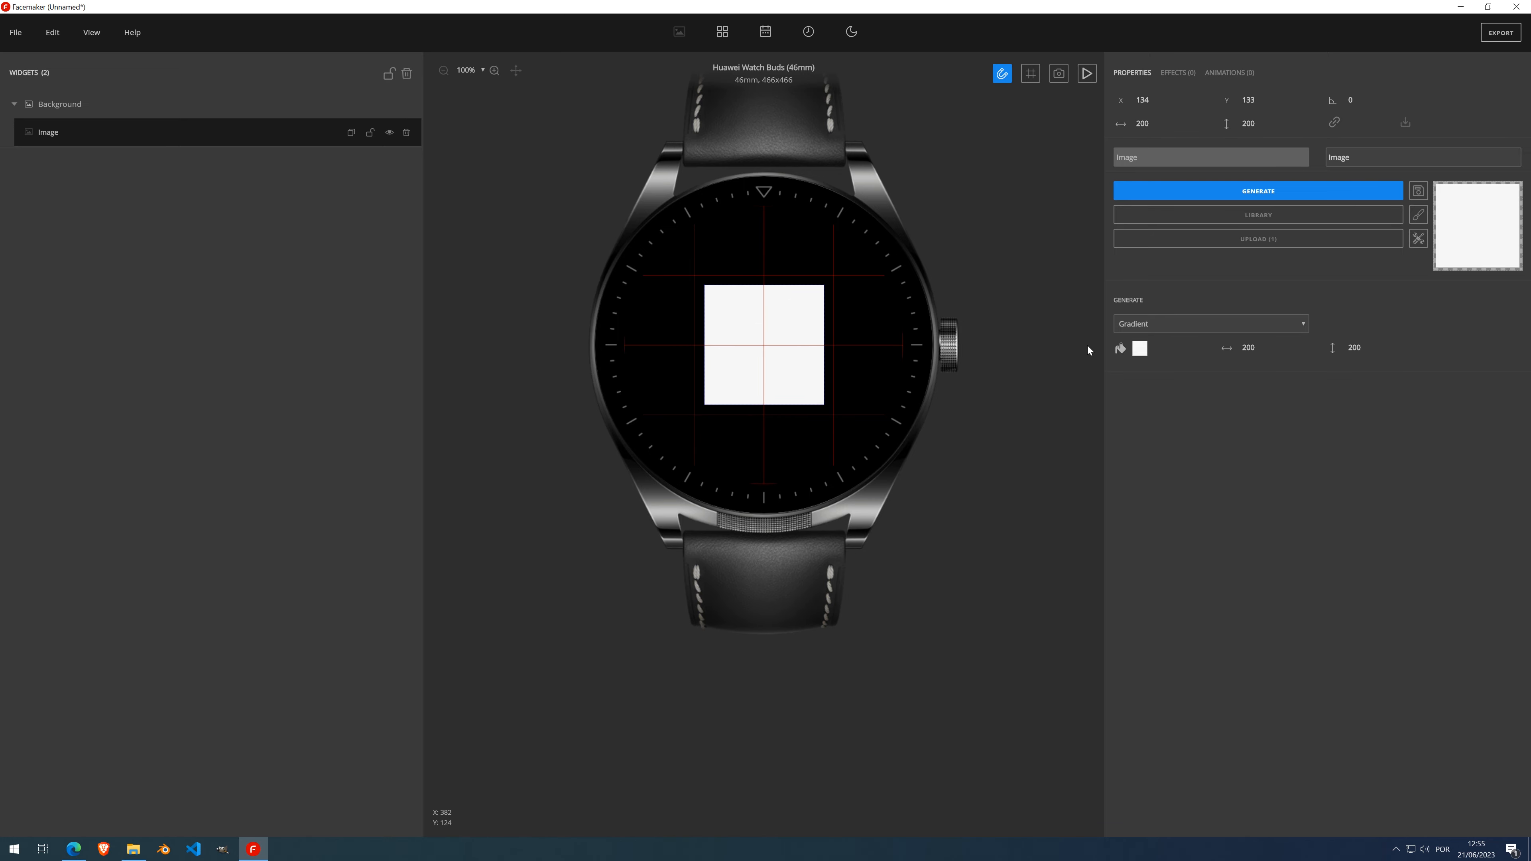
Set the generated image's size to 10 by 100 and move the bar to about X 229, Y 134, ending at the dial's centre
{"action": "double_click", "coordinate": [1244, 348]}
{"action": "type", "text": "10"}
{"action": "key", "text": "Tab"}
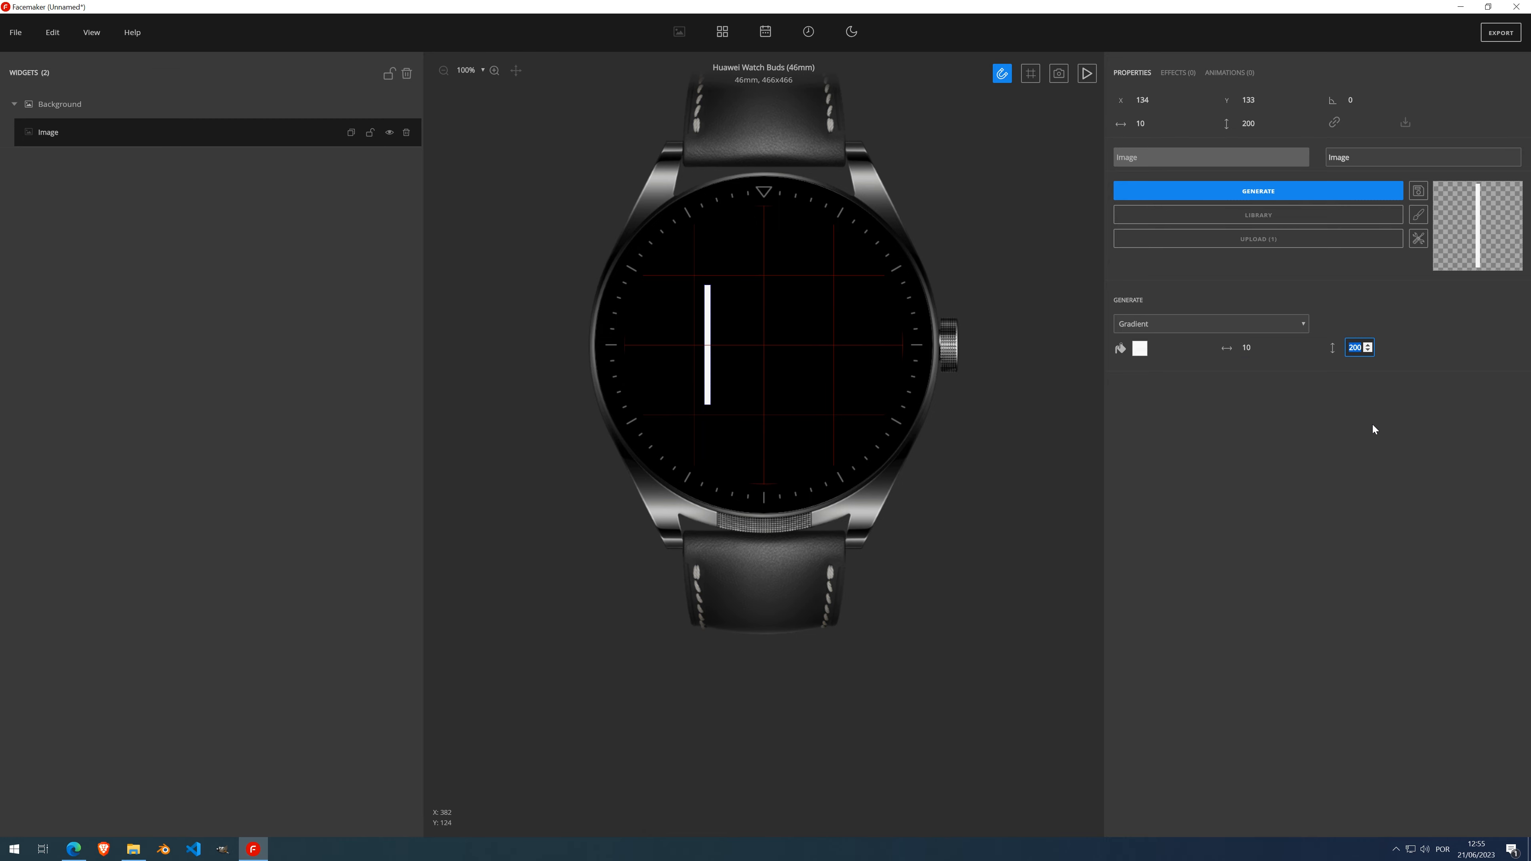
{"action": "type", "text": "100"}
{"action": "left_click_drag", "start_coordinate": [708, 309], "coordinate": [763, 313]}
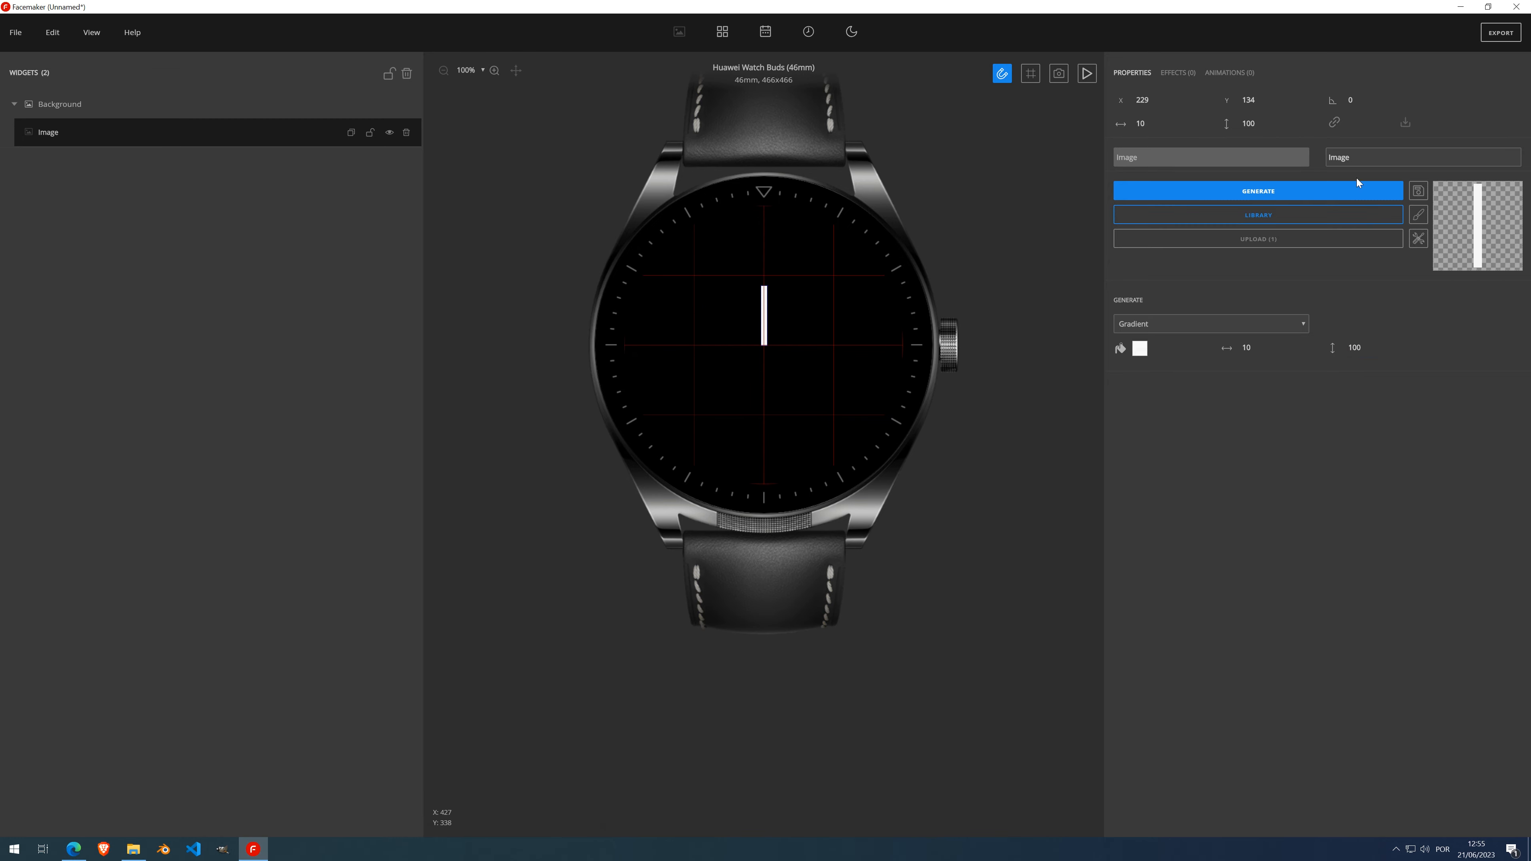
Add an initial animation state to the white bar with rotation enabled and inspect the position of its pivot
{"action": "left_click", "coordinate": [1225, 74]}
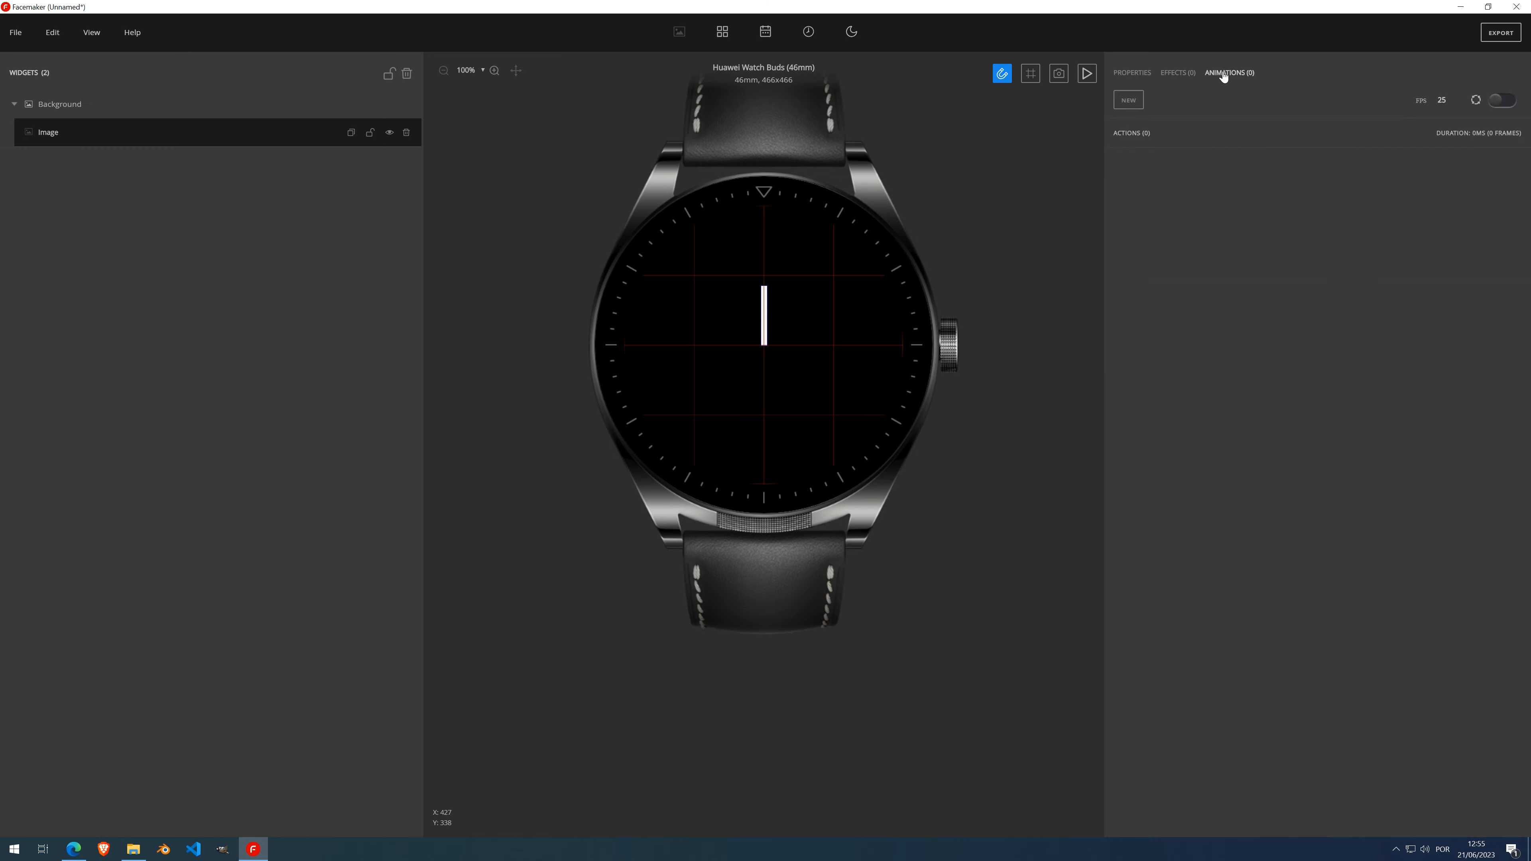
{"action": "left_click", "coordinate": [1129, 101]}
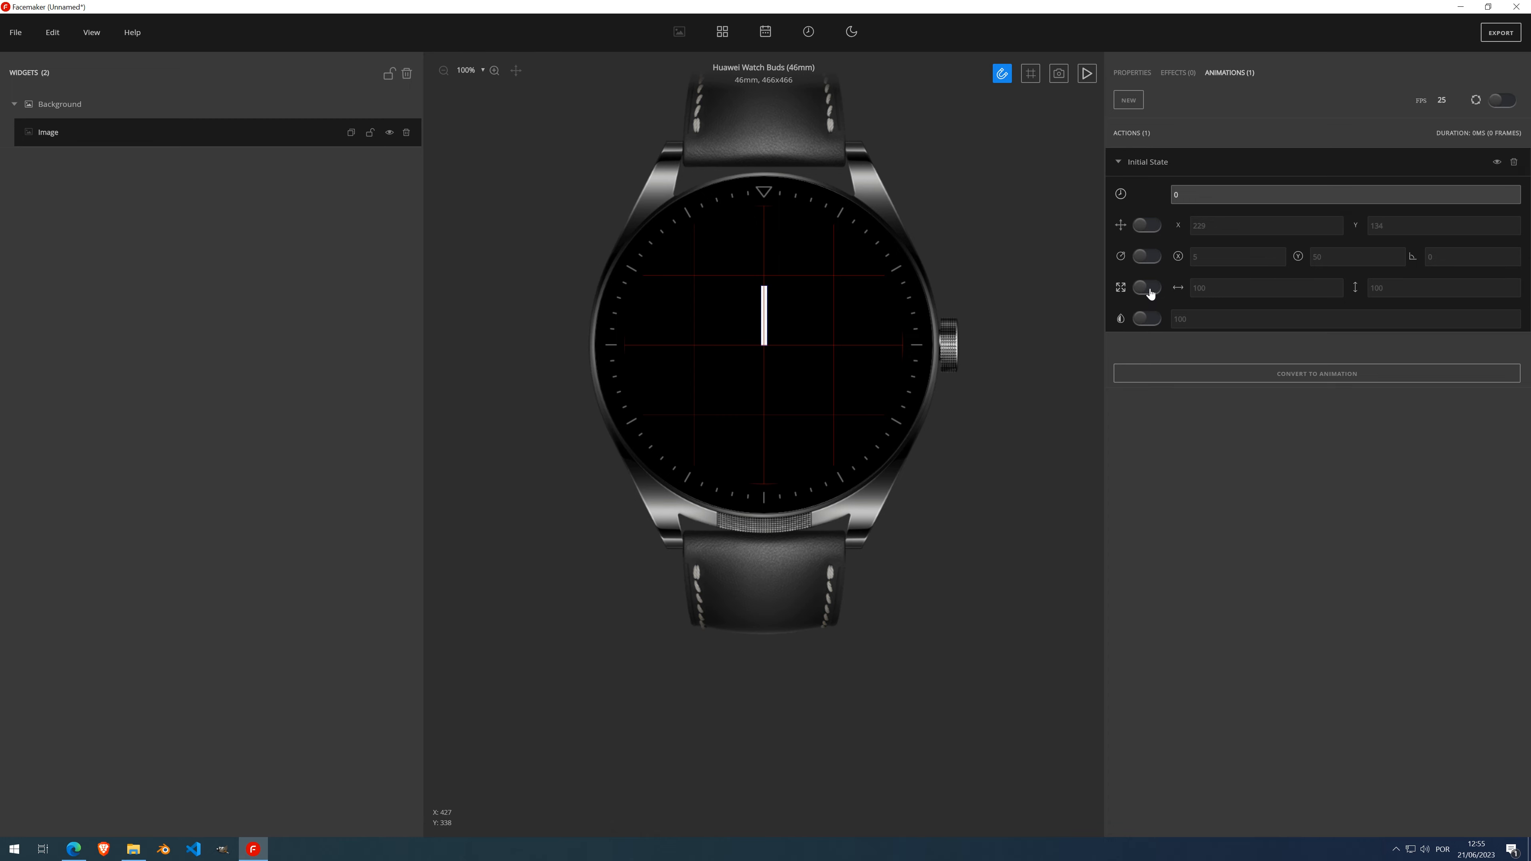
{"action": "left_click", "coordinate": [1150, 258]}
{"action": "scroll", "coordinate": [776, 314], "scroll_direction": "up", "scroll_amount": 4}
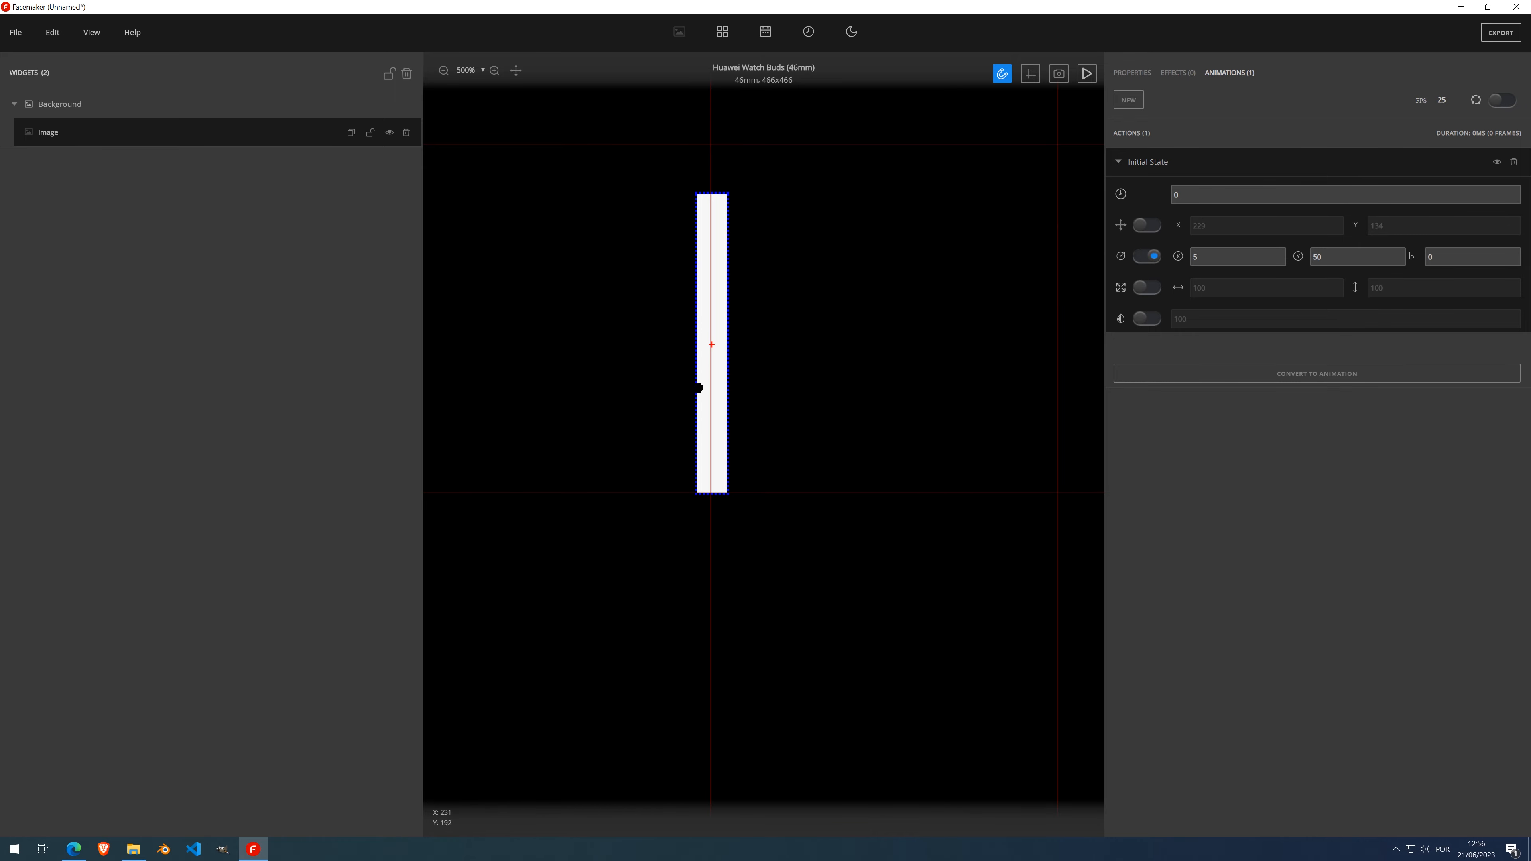
{"action": "left_click", "coordinate": [1144, 73]}
{"action": "left_click", "coordinate": [1181, 75]}
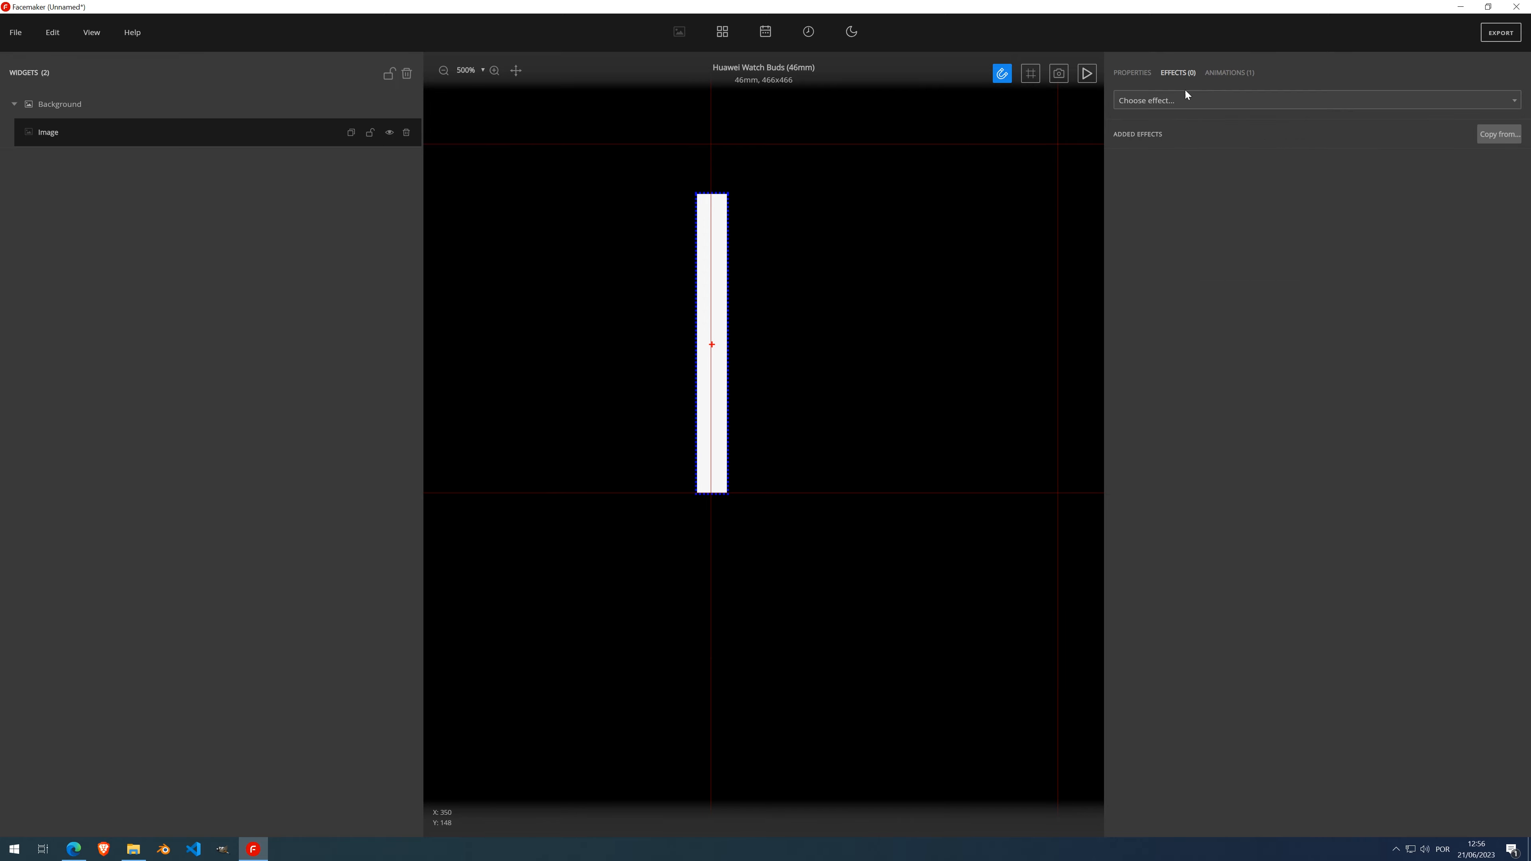
{"action": "left_click", "coordinate": [1223, 73]}
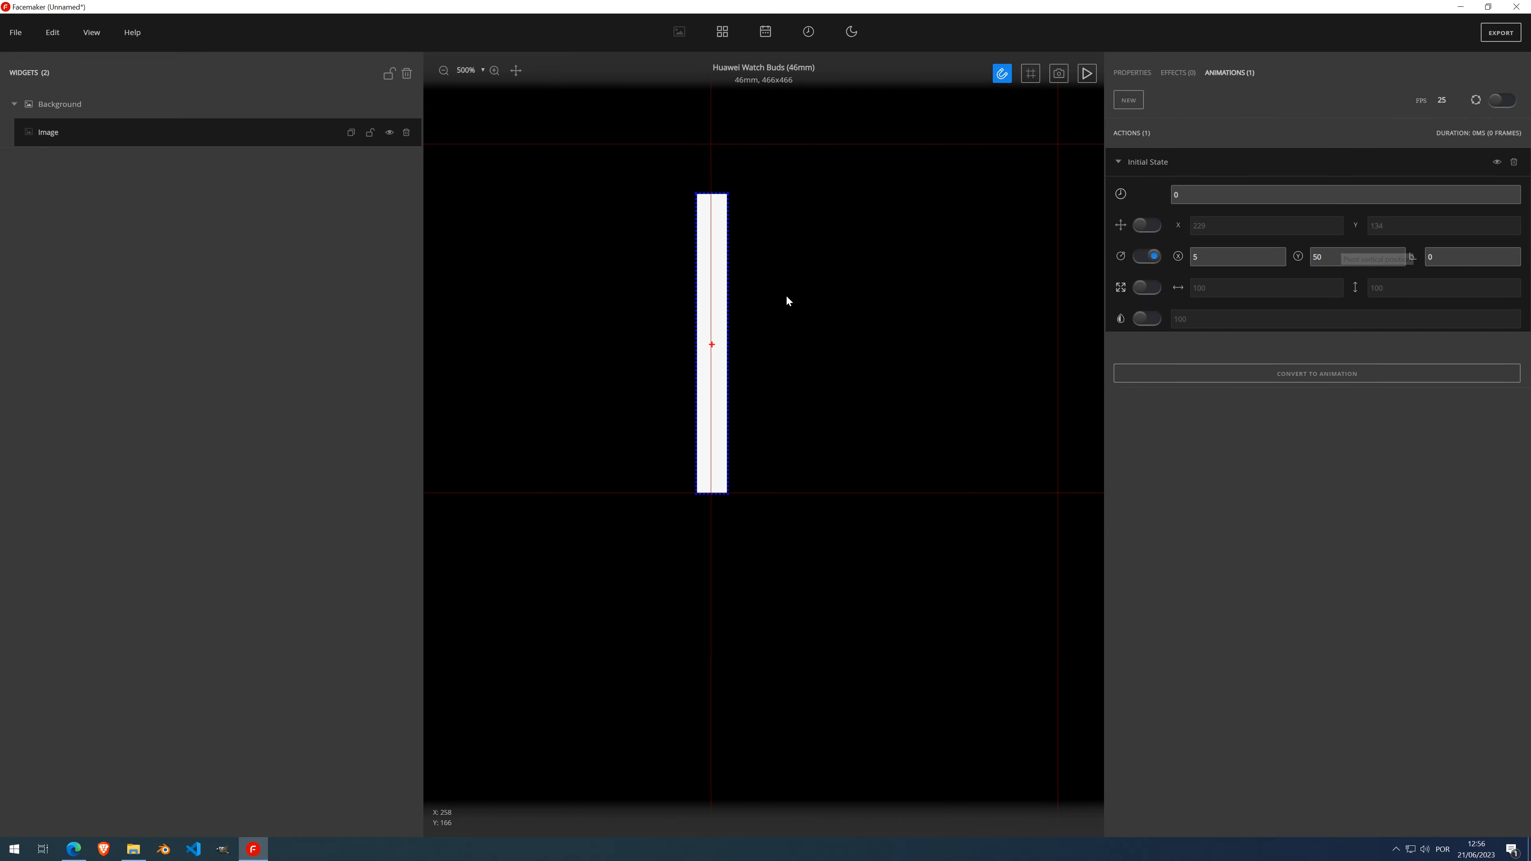
{"action": "scroll", "coordinate": [793, 307], "scroll_direction": "down", "scroll_amount": 4}
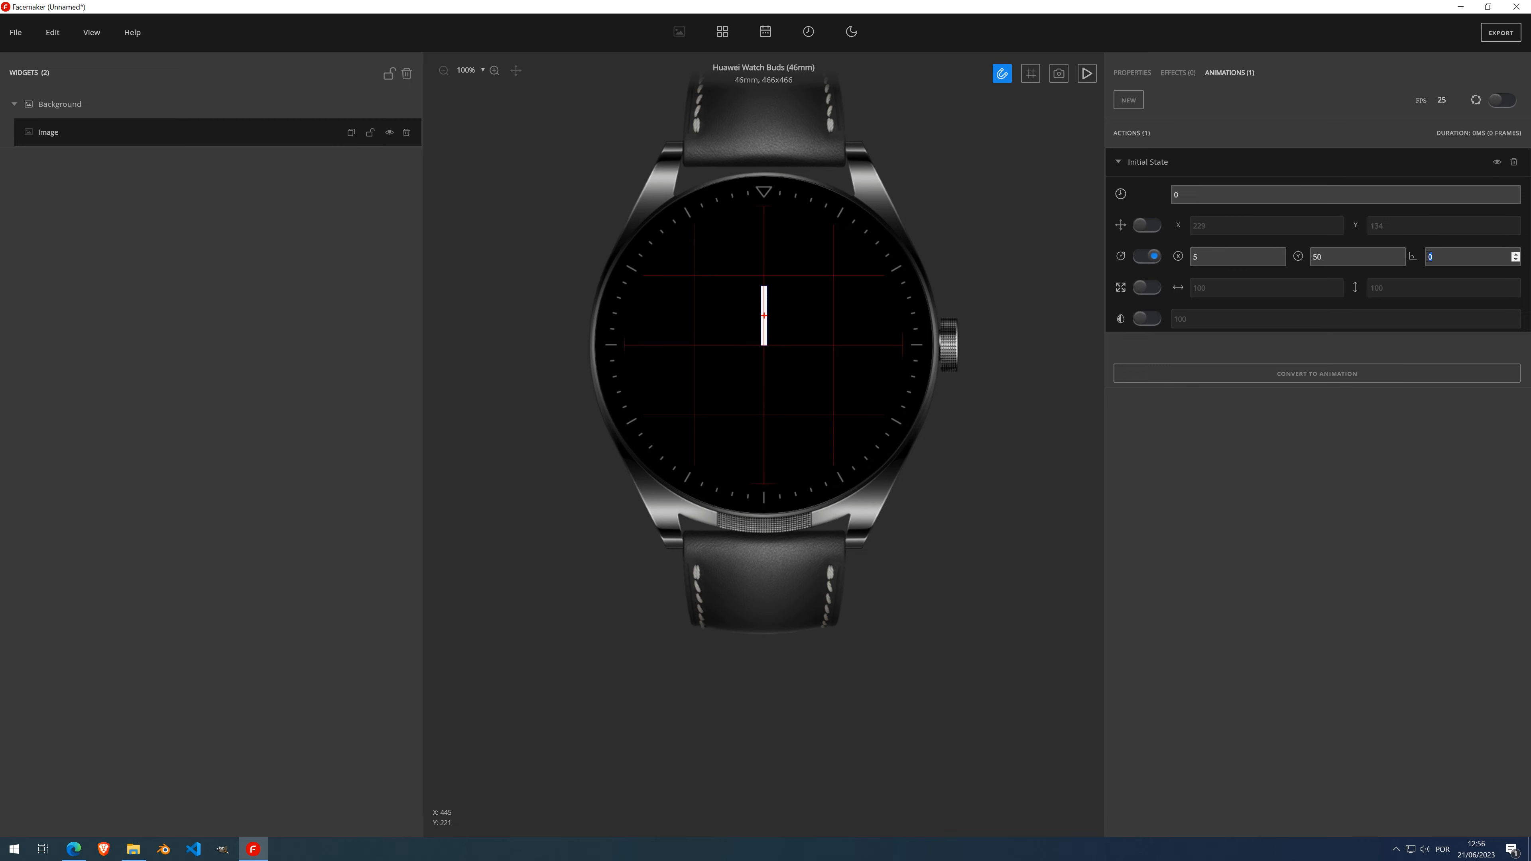
Try a rotation angle of 100 in the bar's initial state and reset the angle to 0
{"action": "double_click", "coordinate": [1443, 256]}
{"action": "type", "text": "100"}
{"action": "double_click", "coordinate": [1437, 256]}
{"action": "type", "text": "0"}
Set the vertical pivot position of the bar's initial state to 100 and inspect the pivot at the bar's lower end
{"action": "double_click", "coordinate": [1314, 258]}
{"action": "type", "text": "10"}
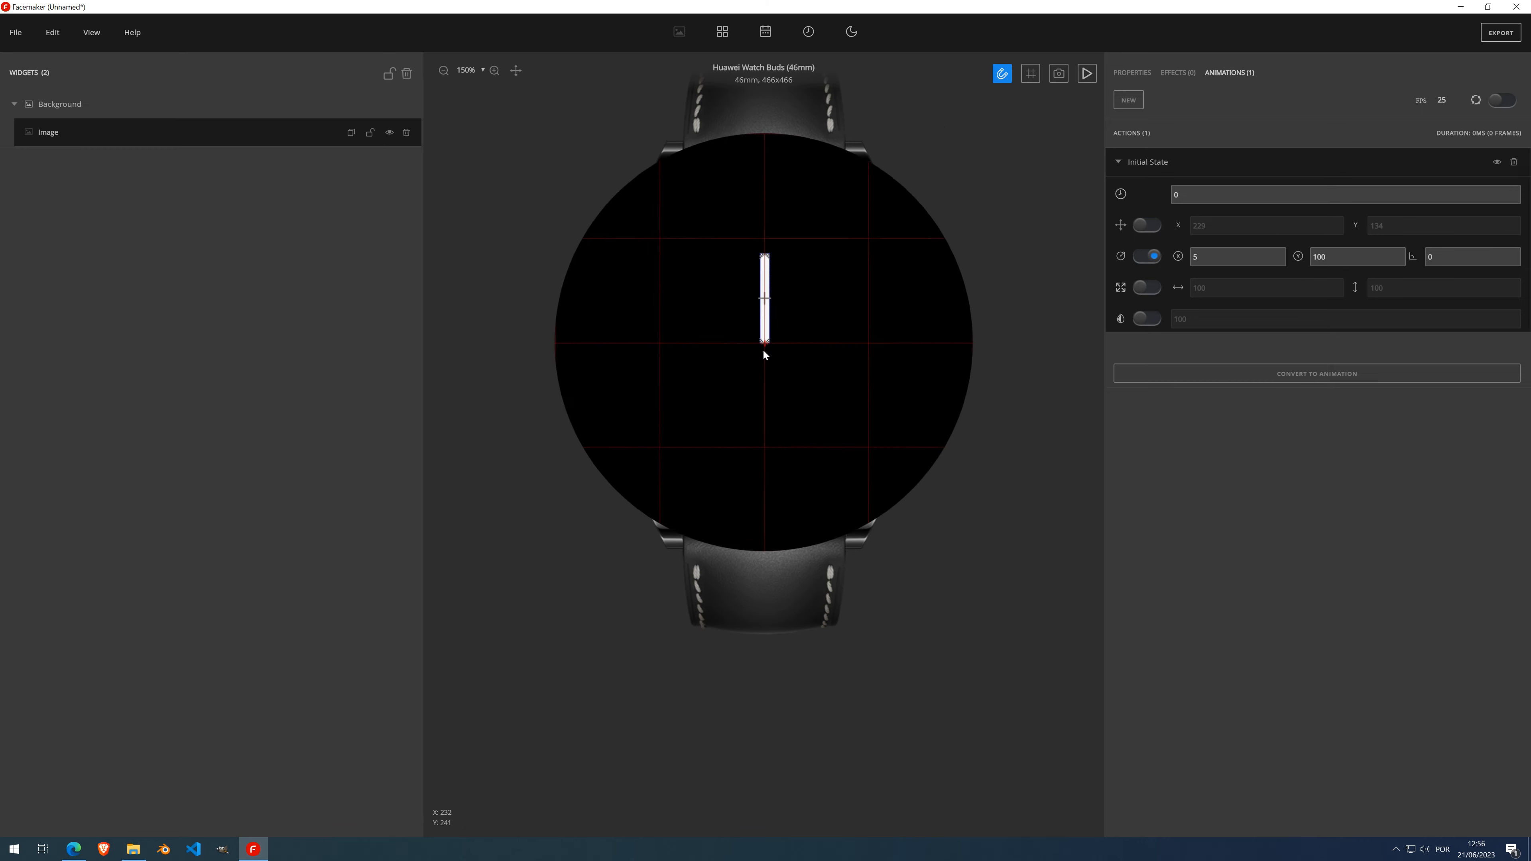
{"action": "scroll", "coordinate": [762, 348], "scroll_direction": "up", "scroll_amount": 7}
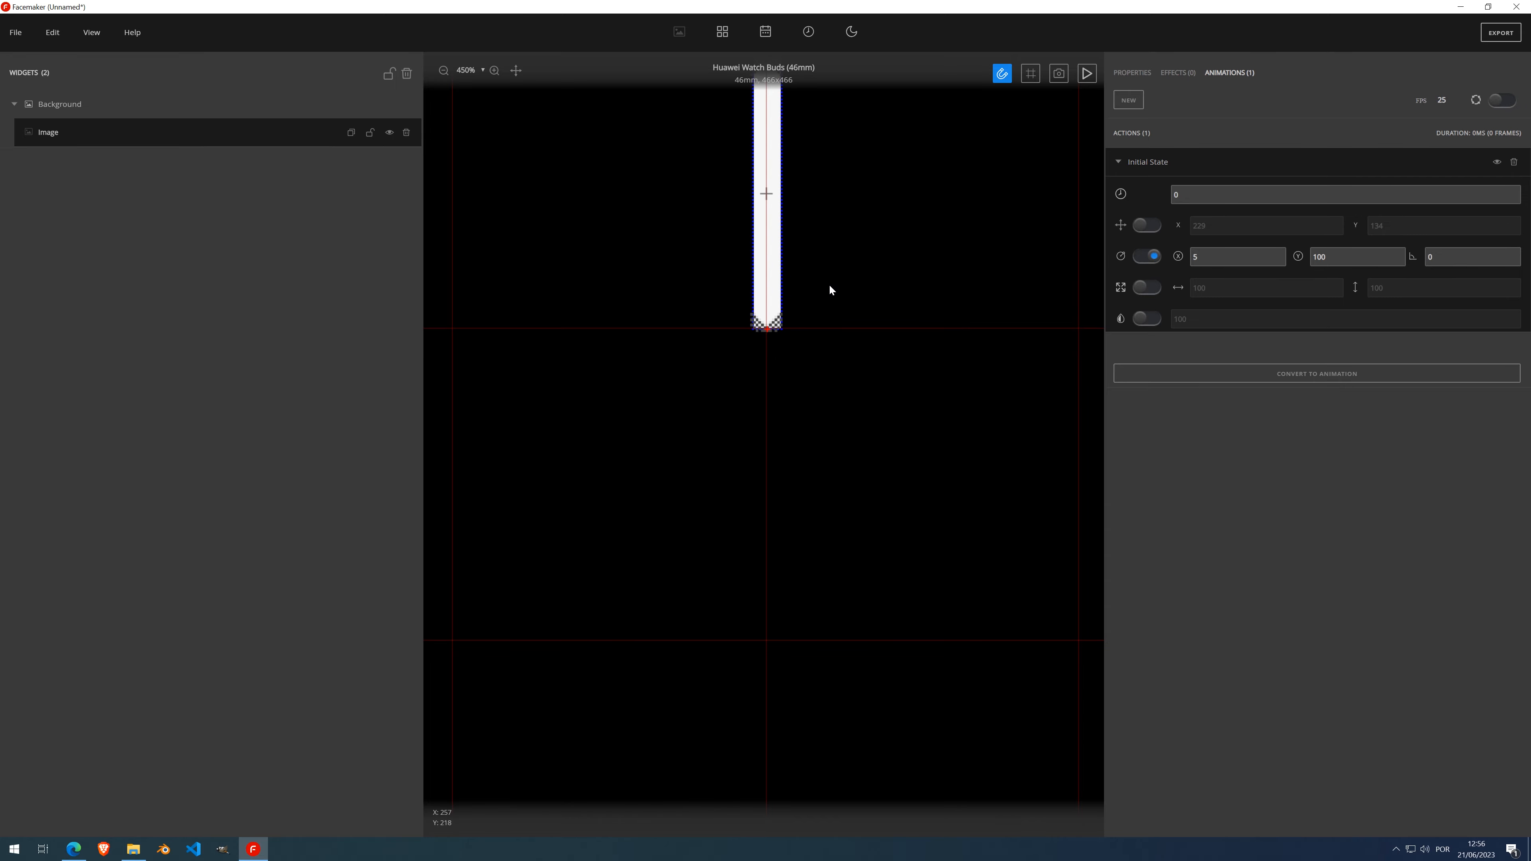
{"action": "scroll", "coordinate": [828, 279], "scroll_direction": "down", "scroll_amount": 7}
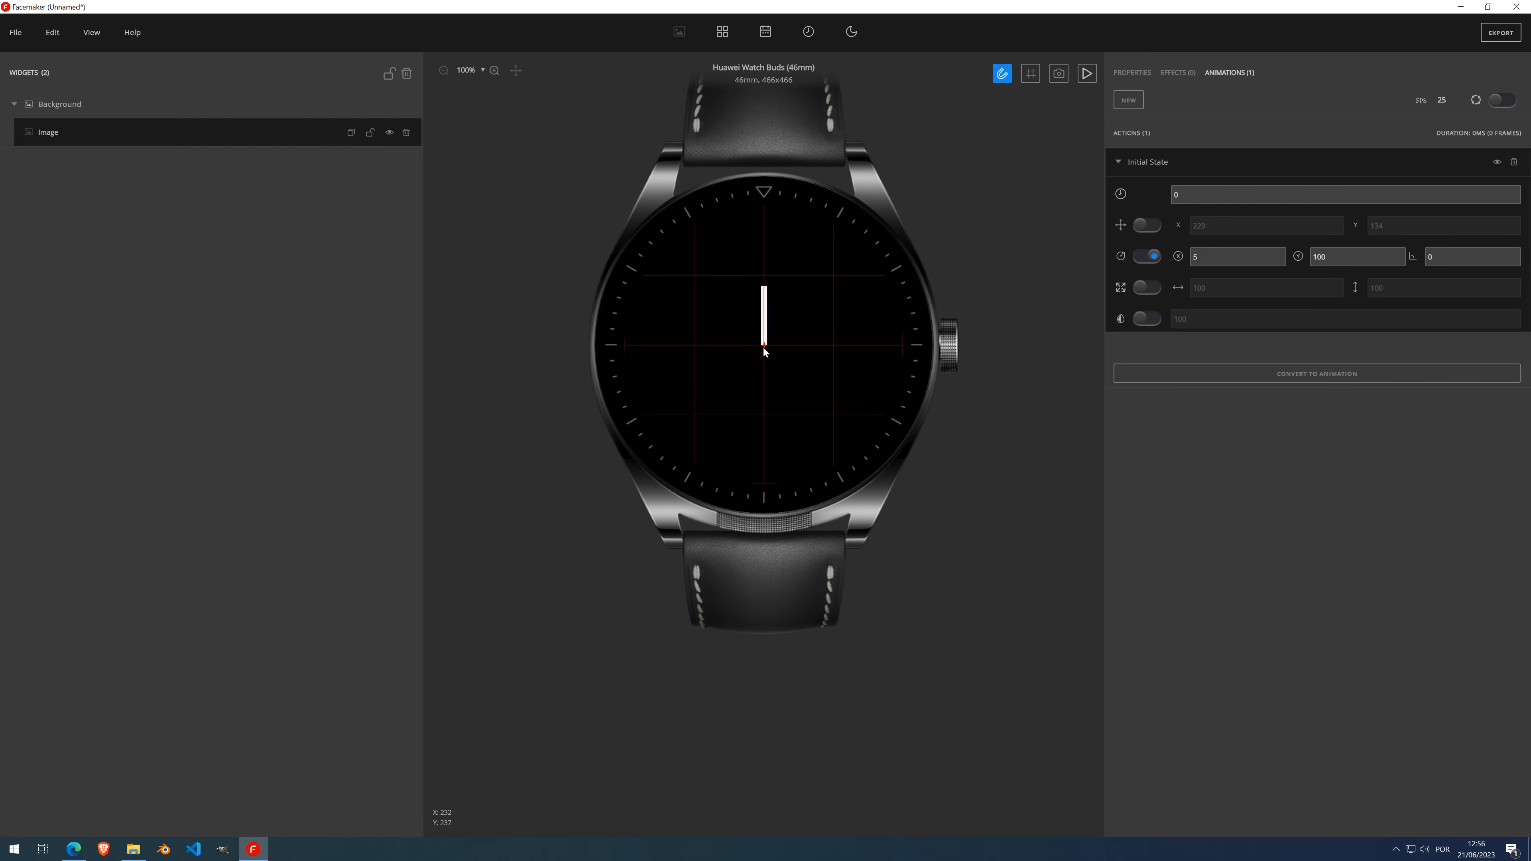
Add a second action to the bar's animation with a rotation angle of 90 and a duration of 250 ms
{"action": "left_click", "coordinate": [1125, 106]}
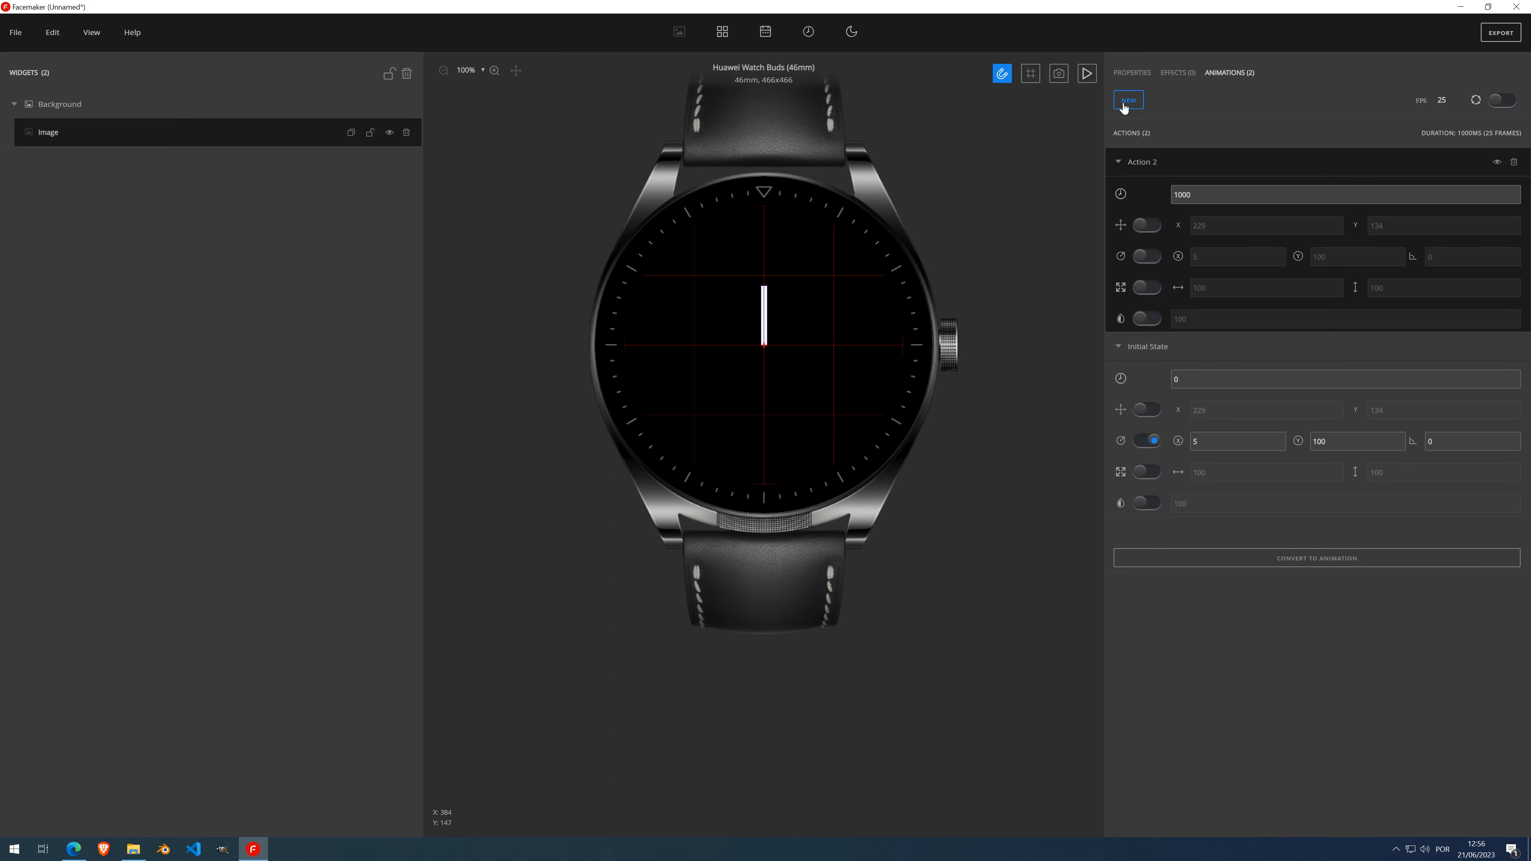
{"action": "left_click", "coordinate": [1149, 258]}
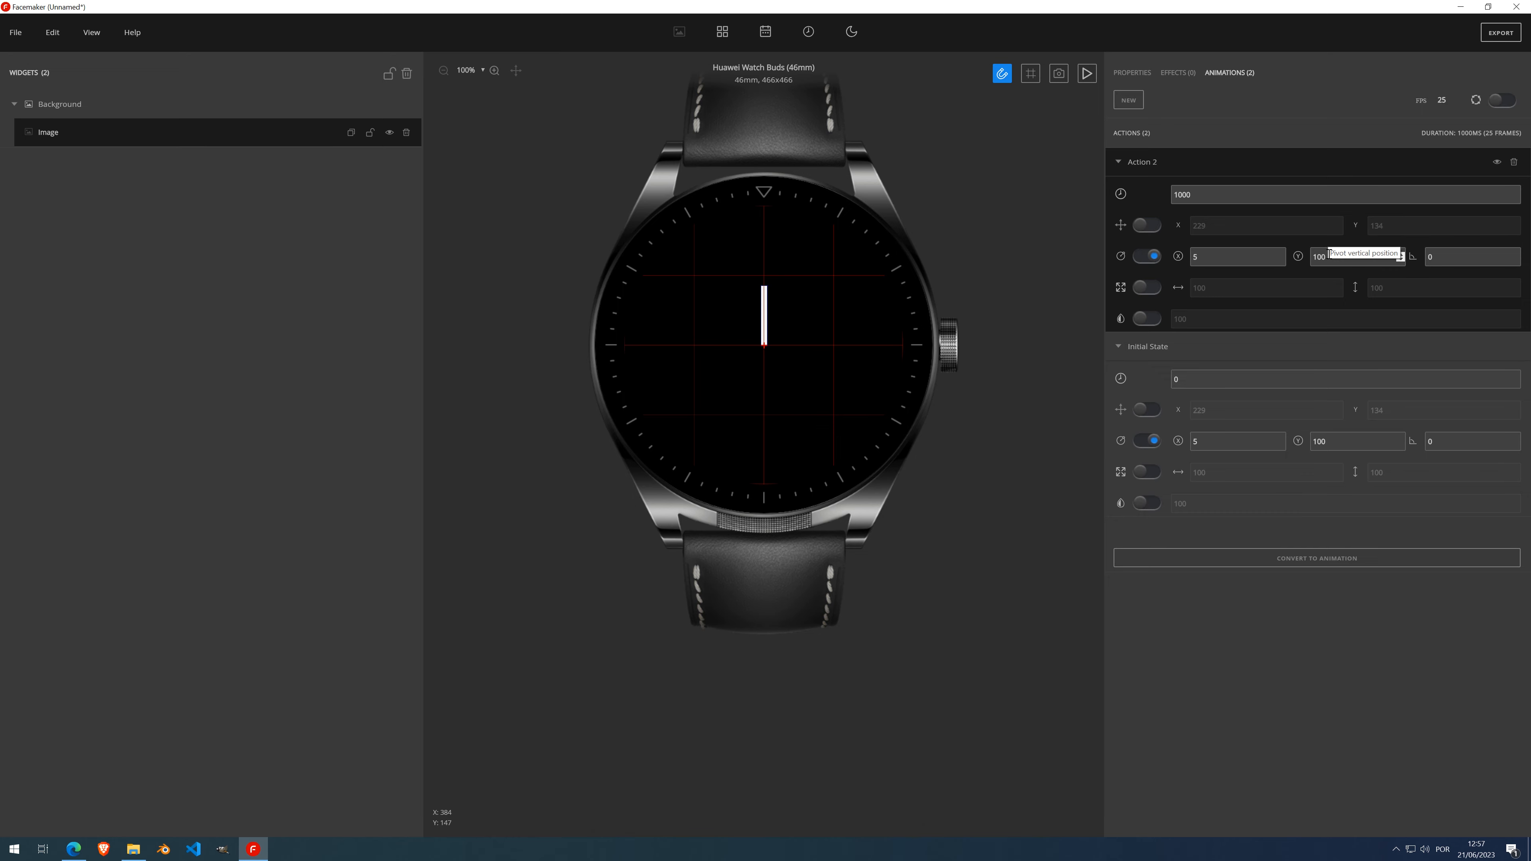
{"action": "key", "text": "Tab"}
{"action": "type", "text": "90"}
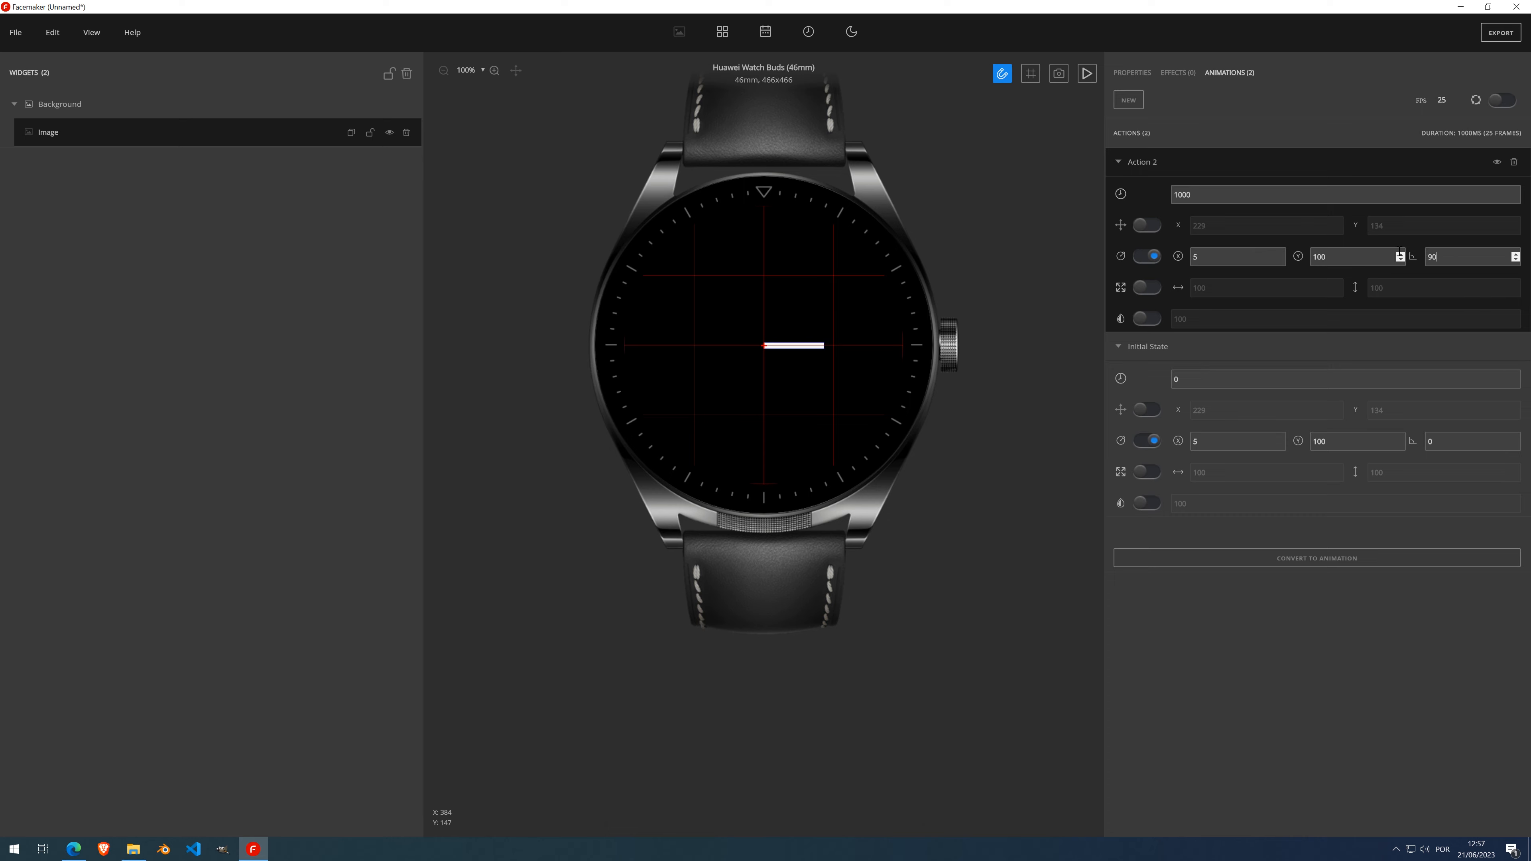
{"action": "left_click", "coordinate": [1199, 196]}
{"action": "type", "text": "250"}
Add a third action to the bar's animation with rotation enabled, an angle of 0 and a duration of 250 ms
{"action": "left_click", "coordinate": [1116, 107]}
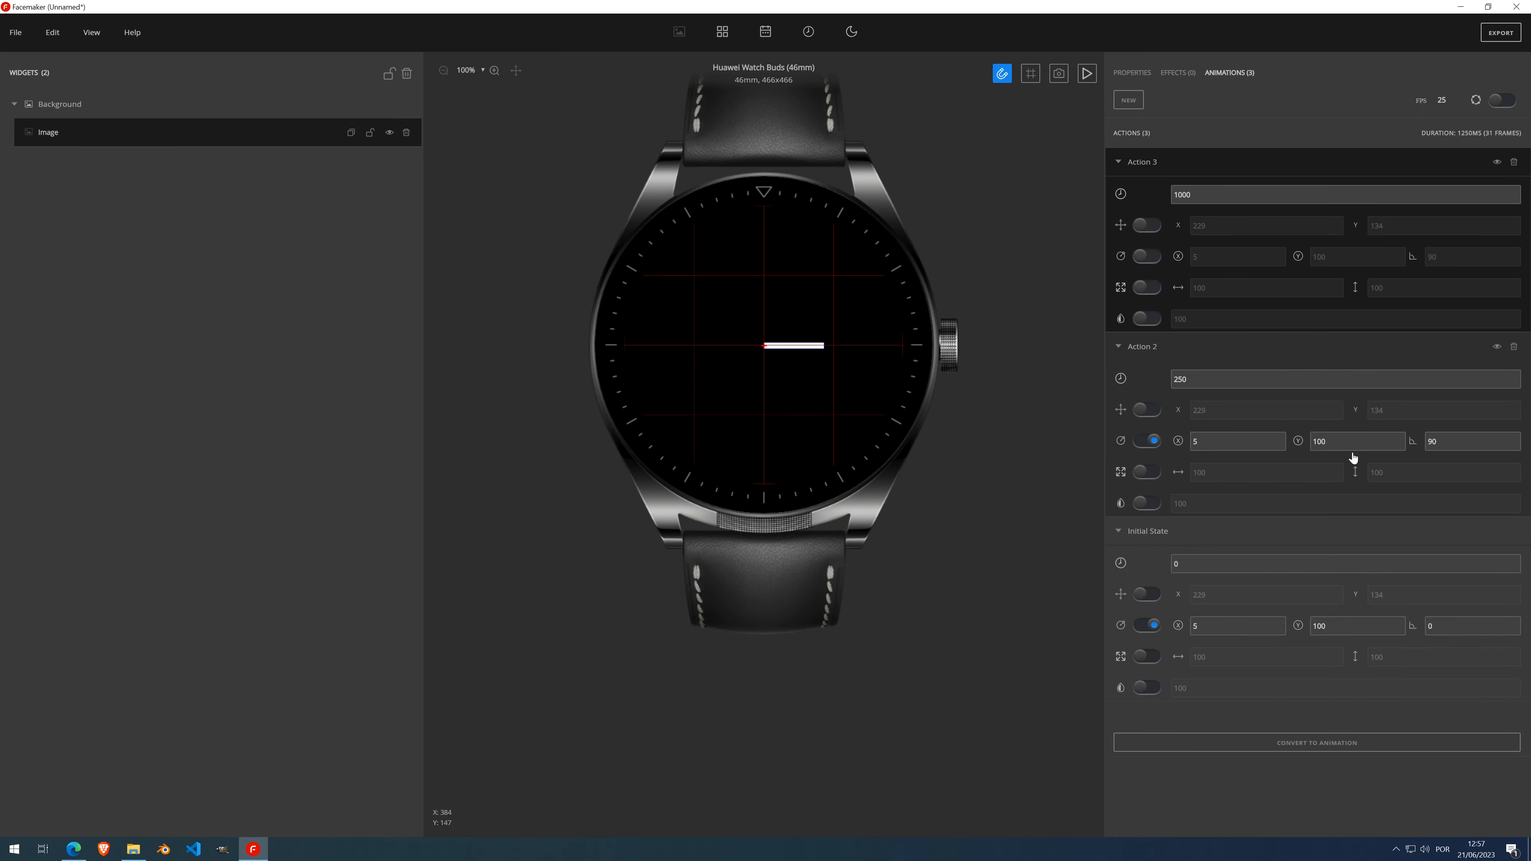
{"action": "left_click", "coordinate": [1149, 257]}
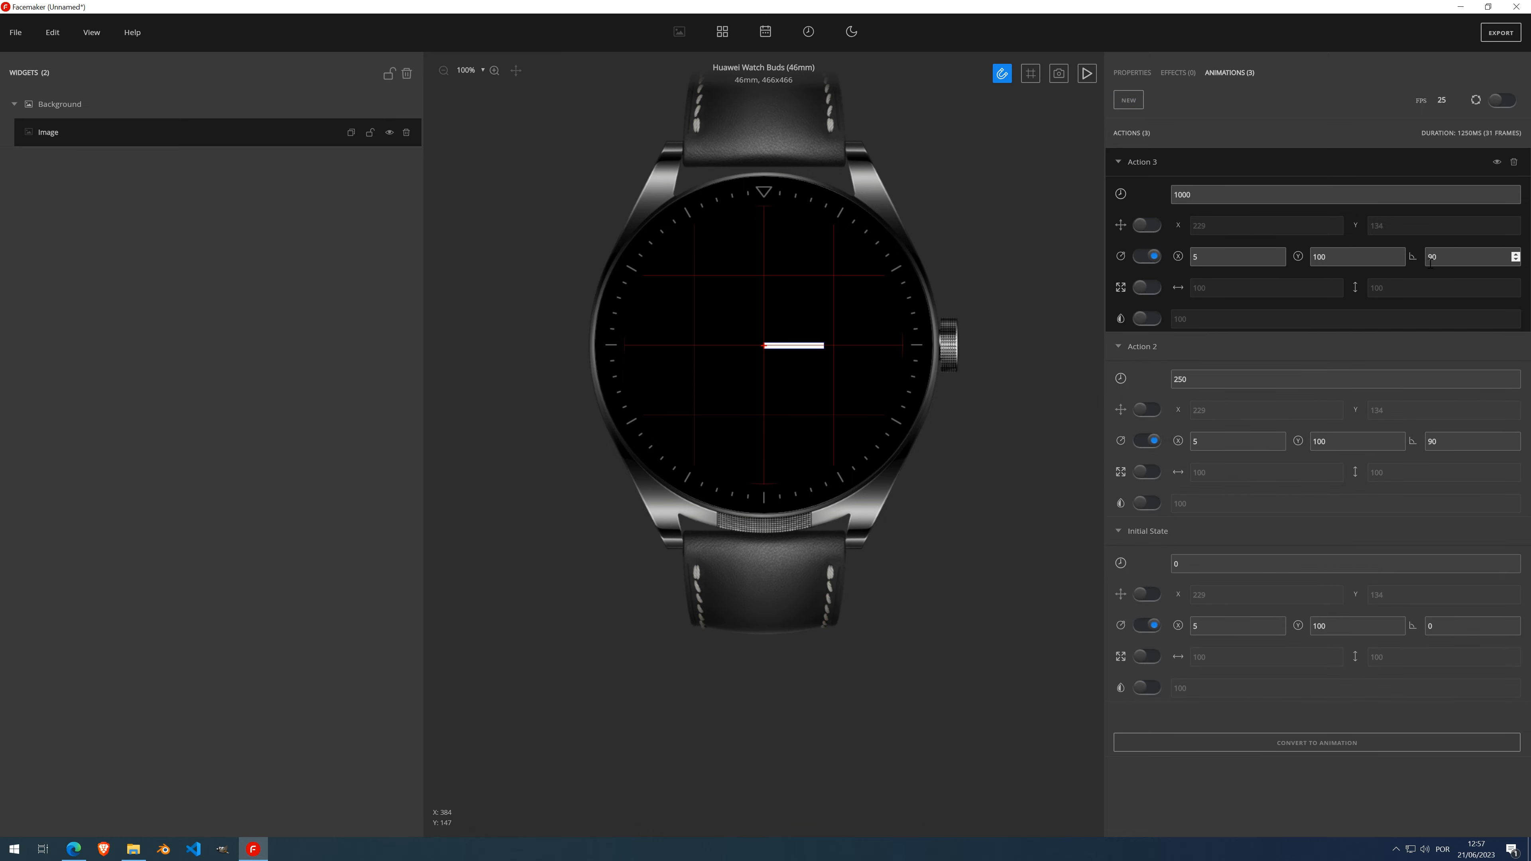
{"action": "left_click_drag", "start_coordinate": [1446, 258], "coordinate": [1415, 250]}
{"action": "type", "text": "0"}
{"action": "left_click_drag", "start_coordinate": [1227, 197], "coordinate": [1118, 190]}
{"action": "type", "text": "250"}
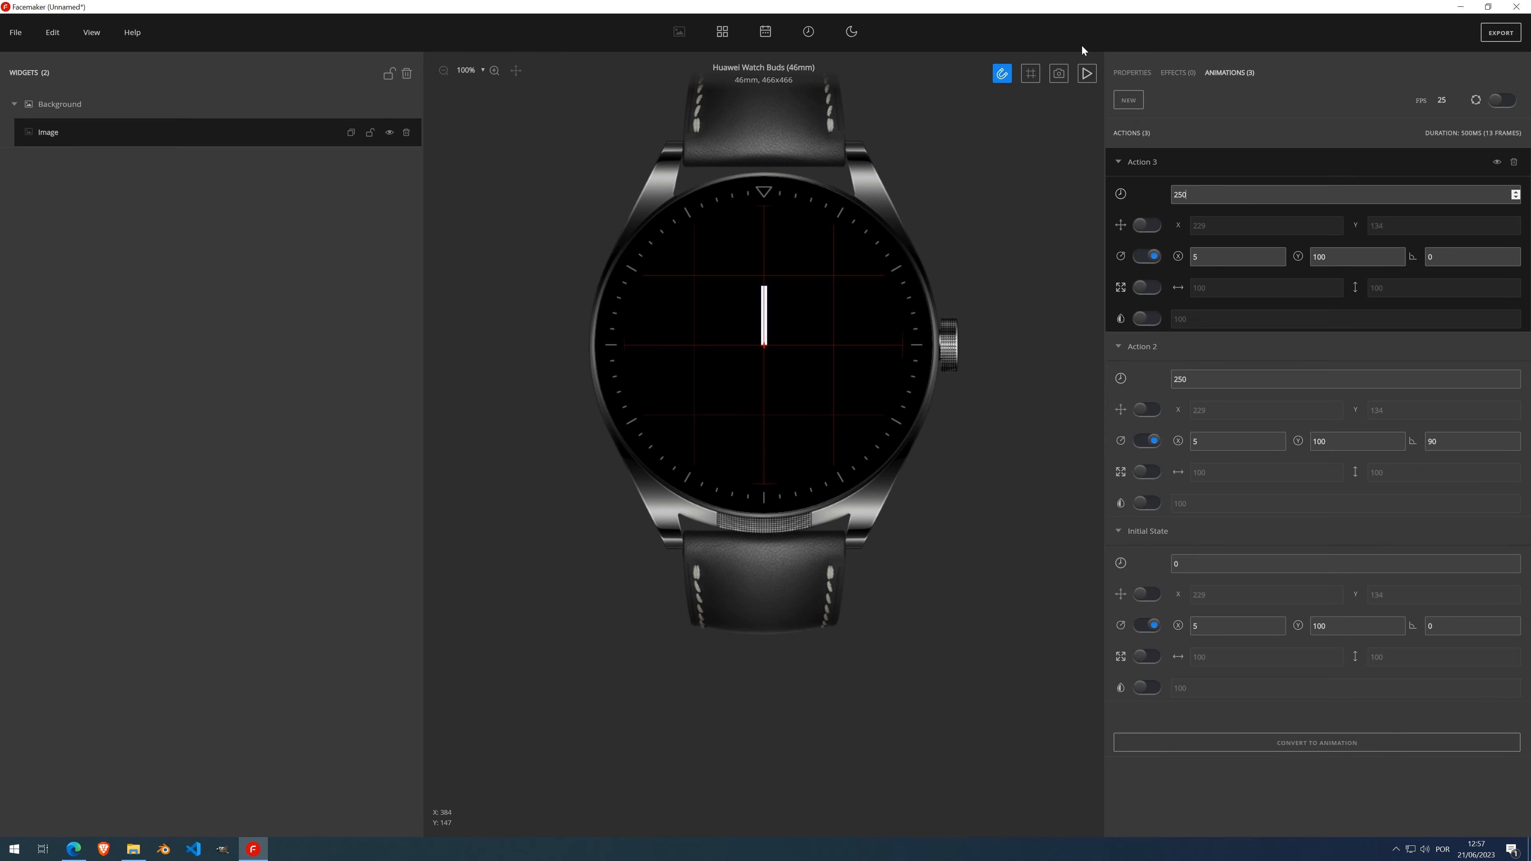
Enable looping for the bar's animation and preview it on the dial
{"action": "left_click", "coordinate": [1507, 101]}
{"action": "left_click", "coordinate": [1091, 75]}
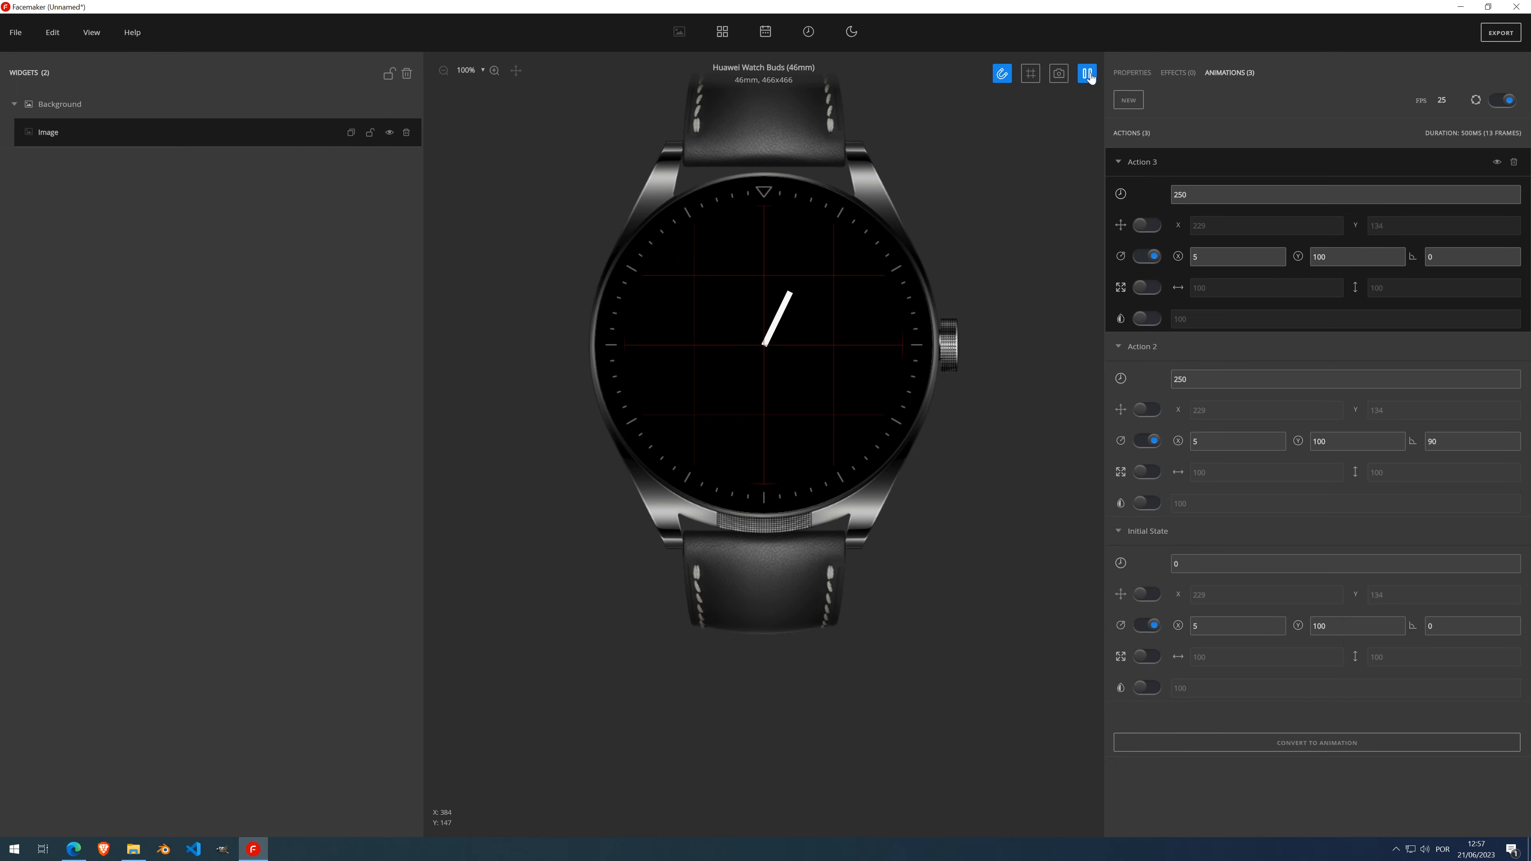
{"action": "left_click", "coordinate": [1090, 74]}
Add a fourth action with duration 0, rotation enabled and a vertical pivot position of 0, and collapse all the actions
{"action": "left_click", "coordinate": [1135, 107]}
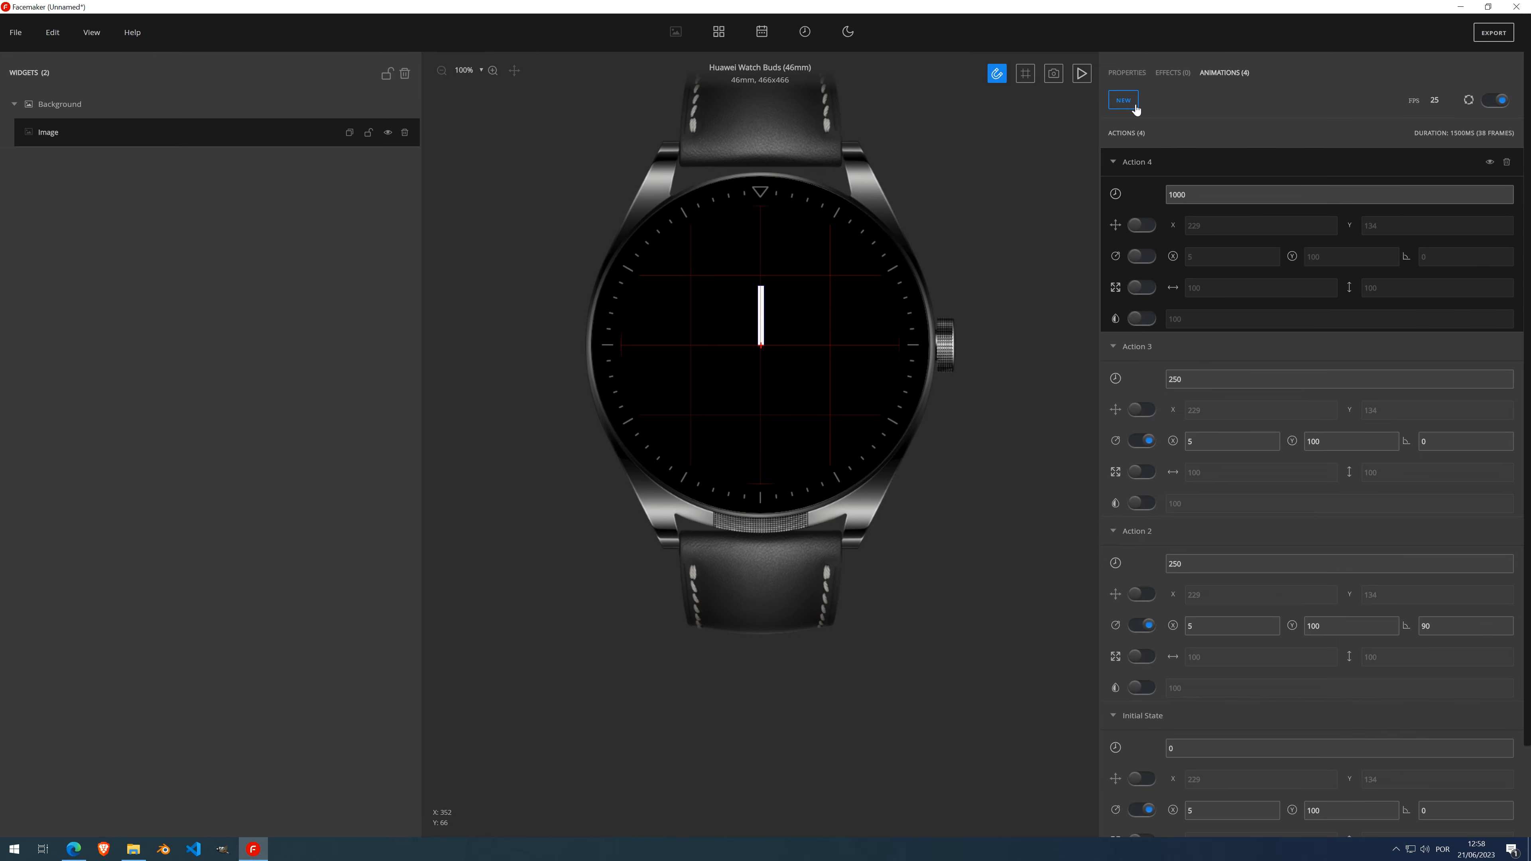
{"action": "left_click_drag", "start_coordinate": [1196, 196], "coordinate": [1123, 192]}
{"action": "type", "text": "0"}
{"action": "left_click", "coordinate": [1145, 258]}
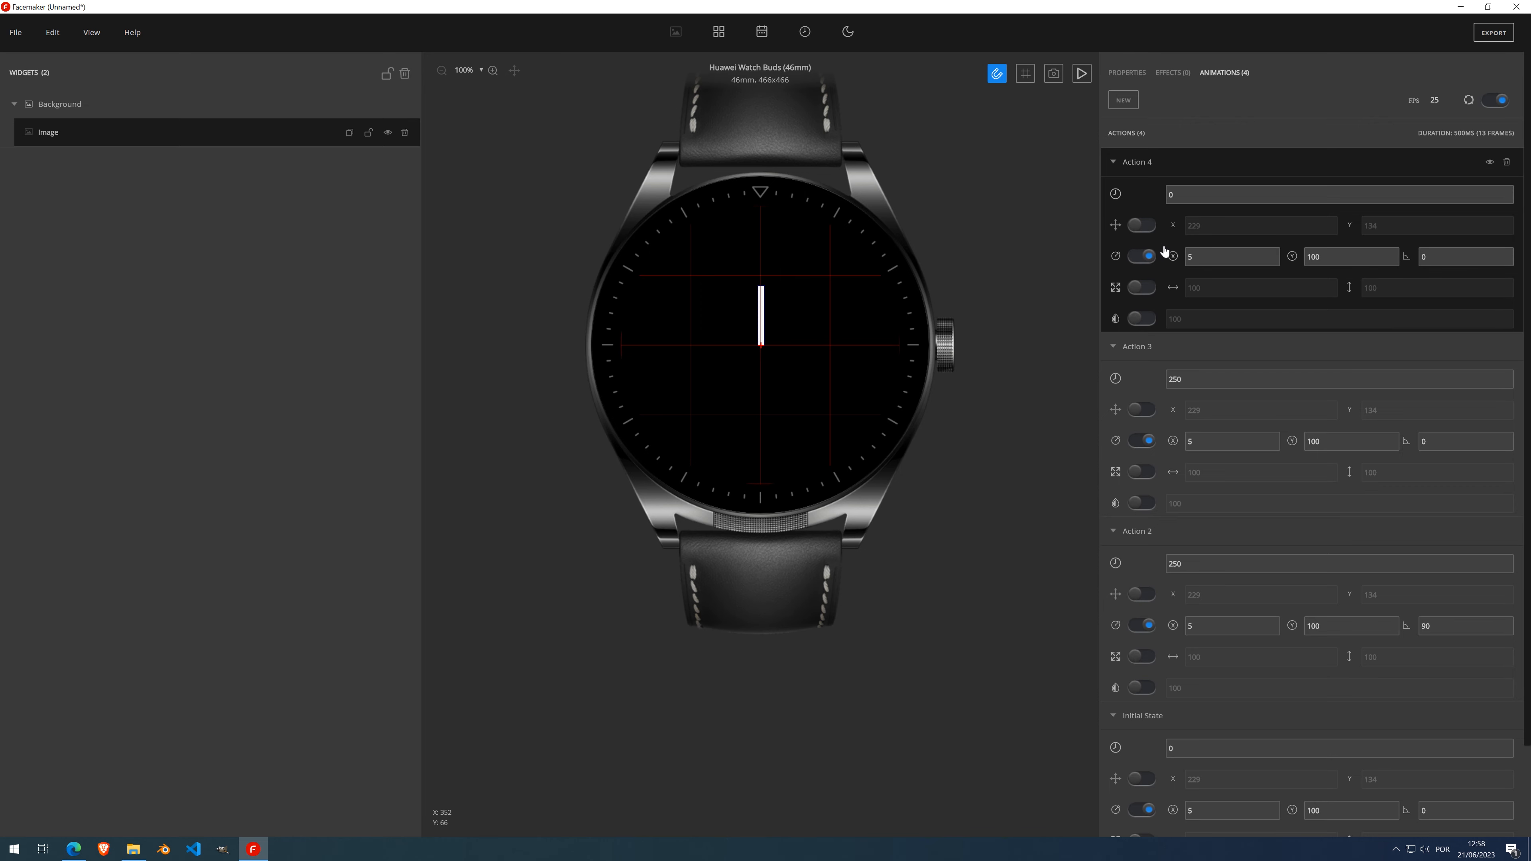
{"action": "left_click_drag", "start_coordinate": [1380, 257], "coordinate": [1297, 261]}
{"action": "type", "text": "0"}
{"action": "left_click", "coordinate": [1112, 163]}
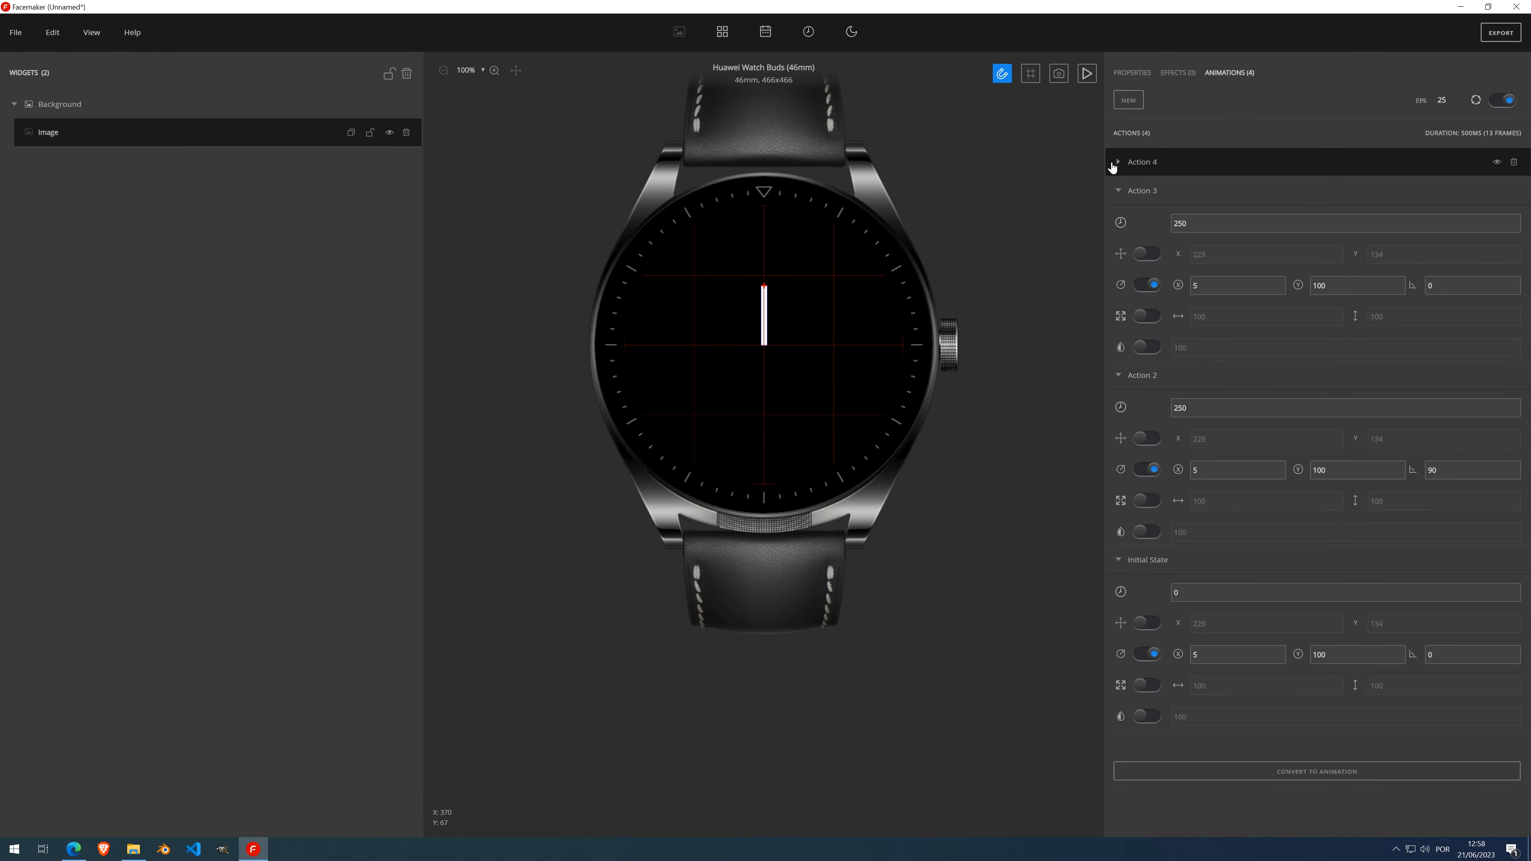
{"action": "left_click", "coordinate": [1116, 193]}
{"action": "left_click", "coordinate": [1119, 221]}
{"action": "left_click", "coordinate": [1130, 252]}
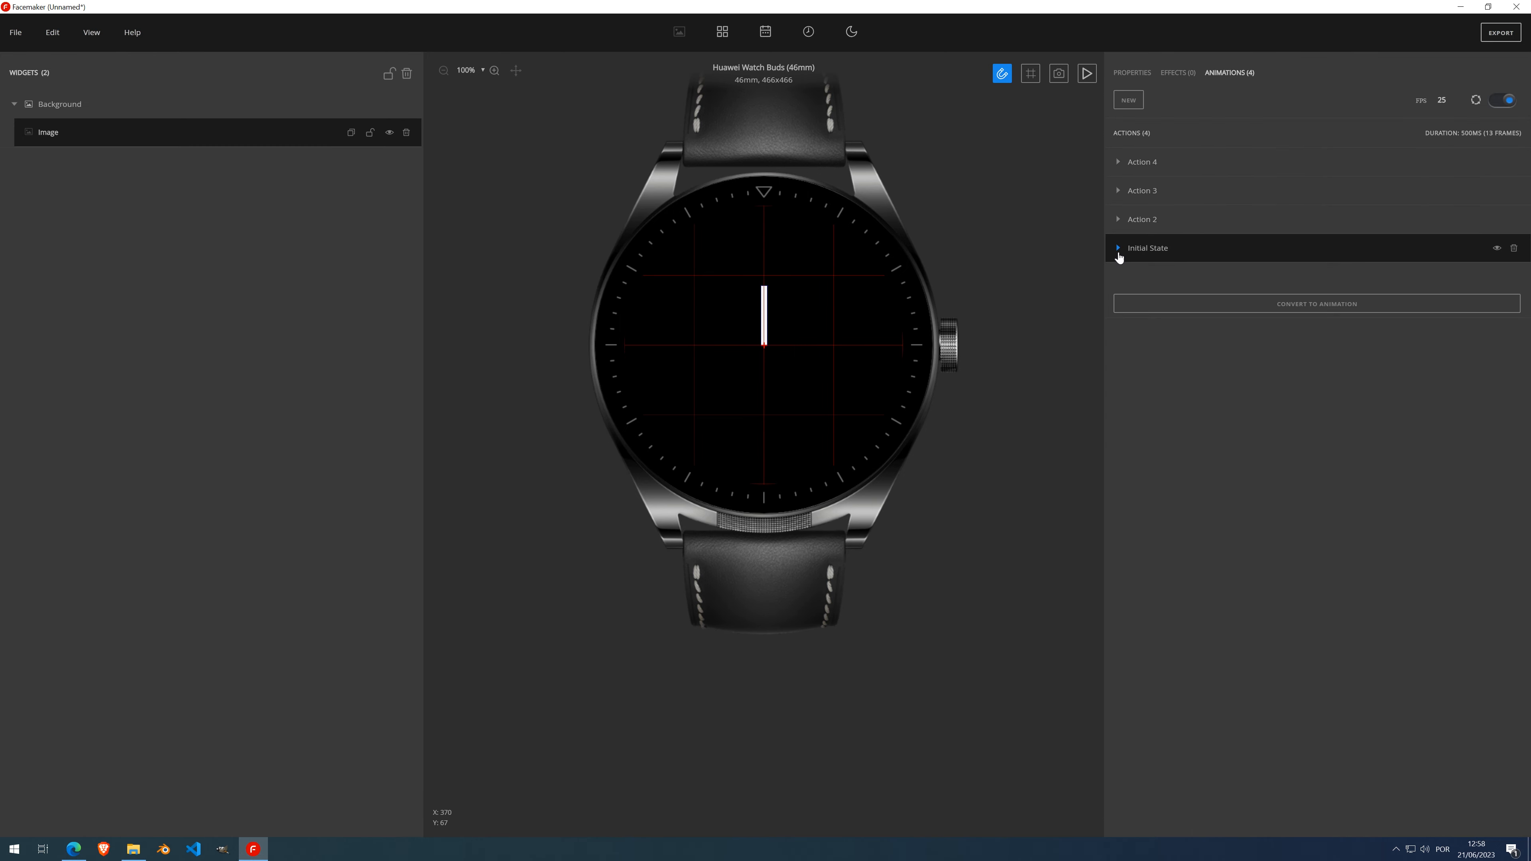
Add a fifth action with rotation enabled, an angle of -90 and a duration of 250 ms
{"action": "left_click", "coordinate": [1154, 167]}
{"action": "left_click", "coordinate": [1128, 100]}
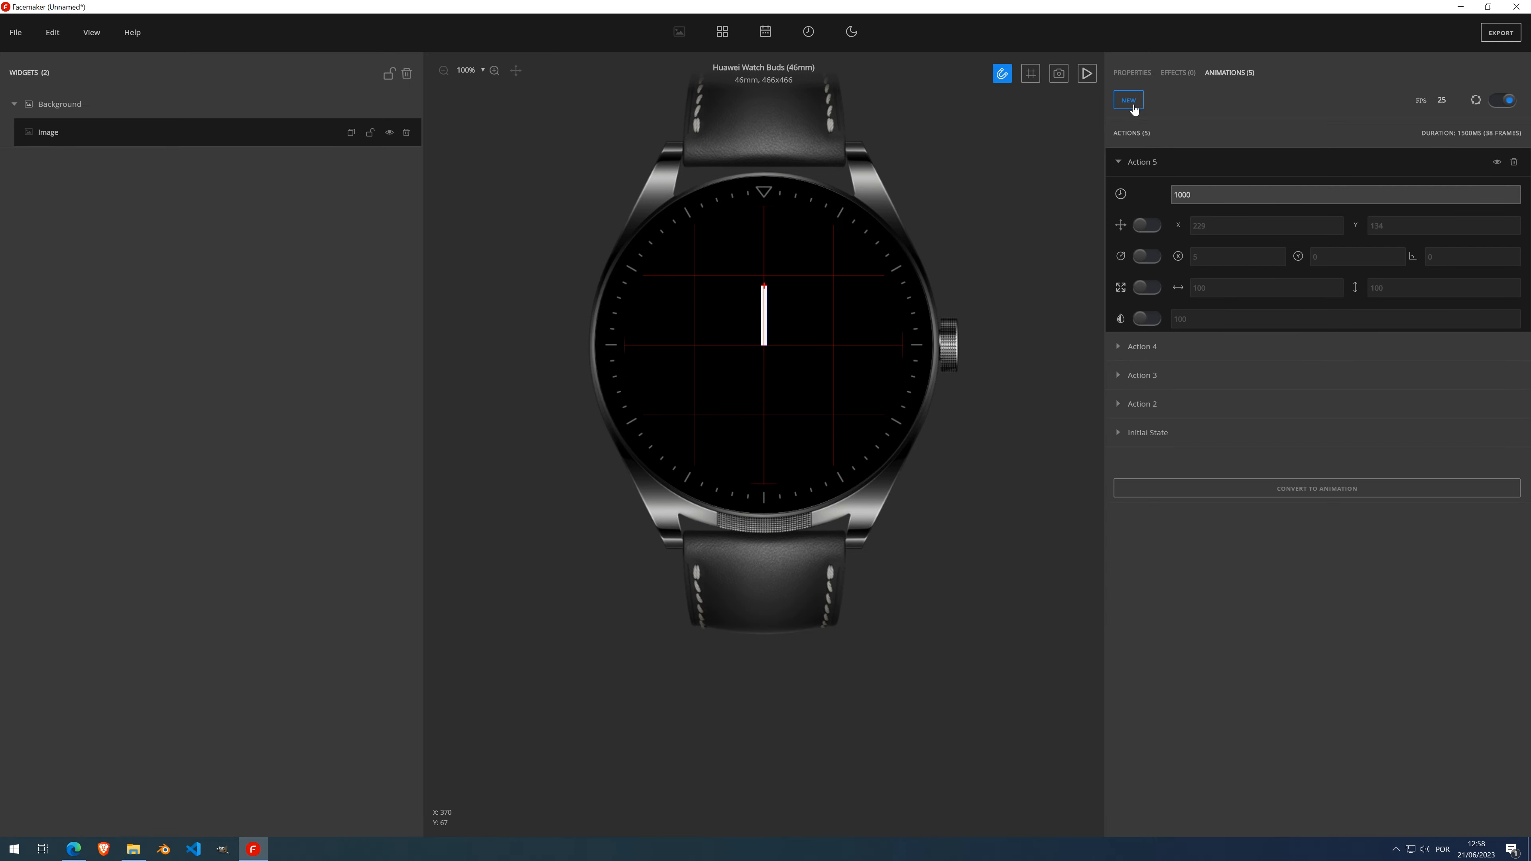
{"action": "left_click", "coordinate": [1149, 257]}
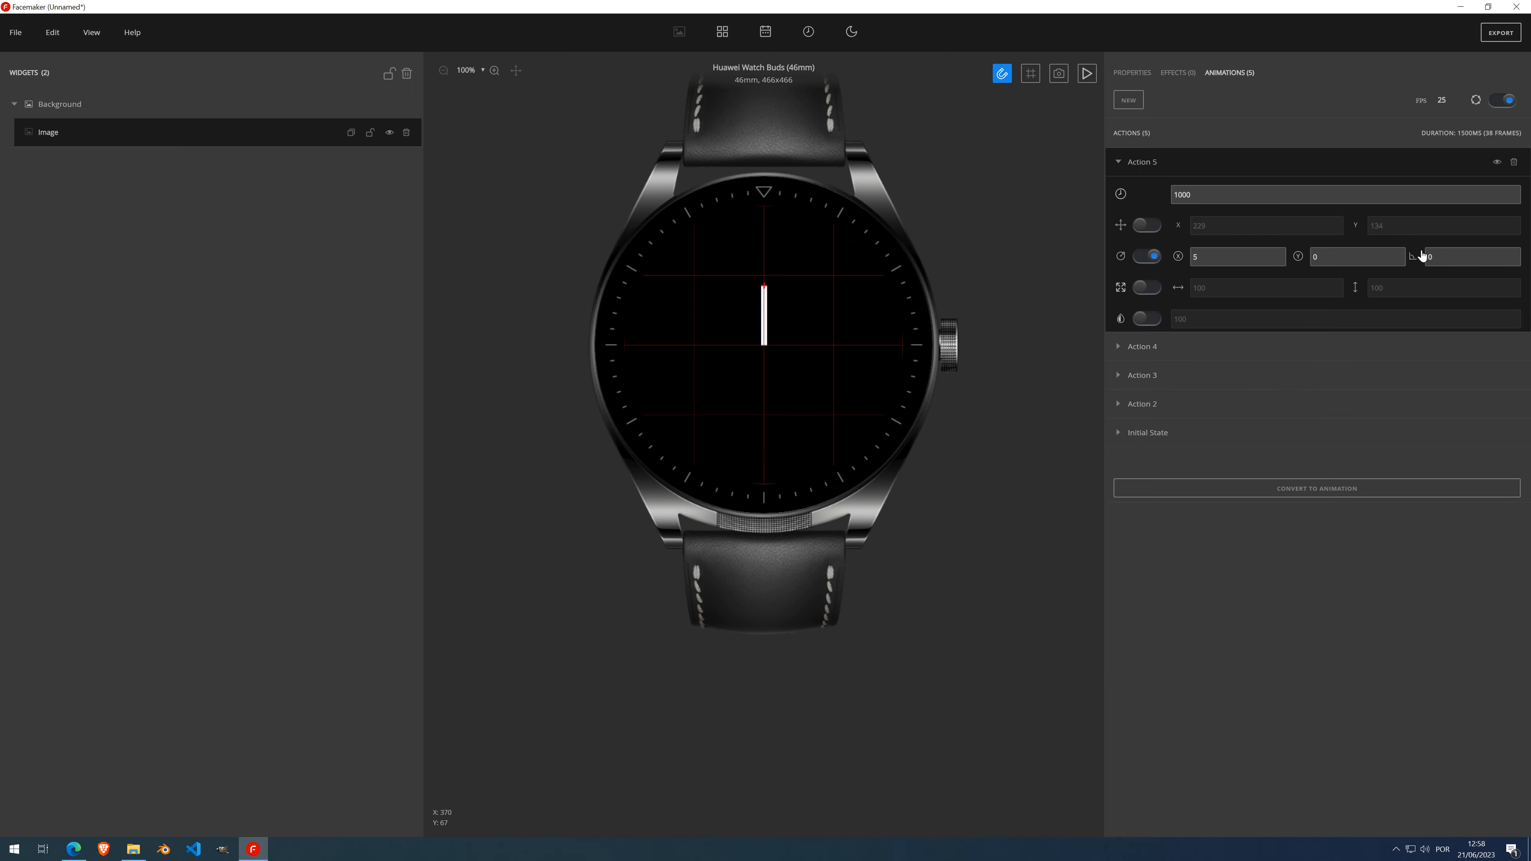
{"action": "left_click_drag", "start_coordinate": [1437, 256], "coordinate": [1411, 256]}
{"action": "type", "text": "-90"}
{"action": "left_click_drag", "start_coordinate": [1198, 194], "coordinate": [1144, 192]}
{"action": "type", "text": "250"}
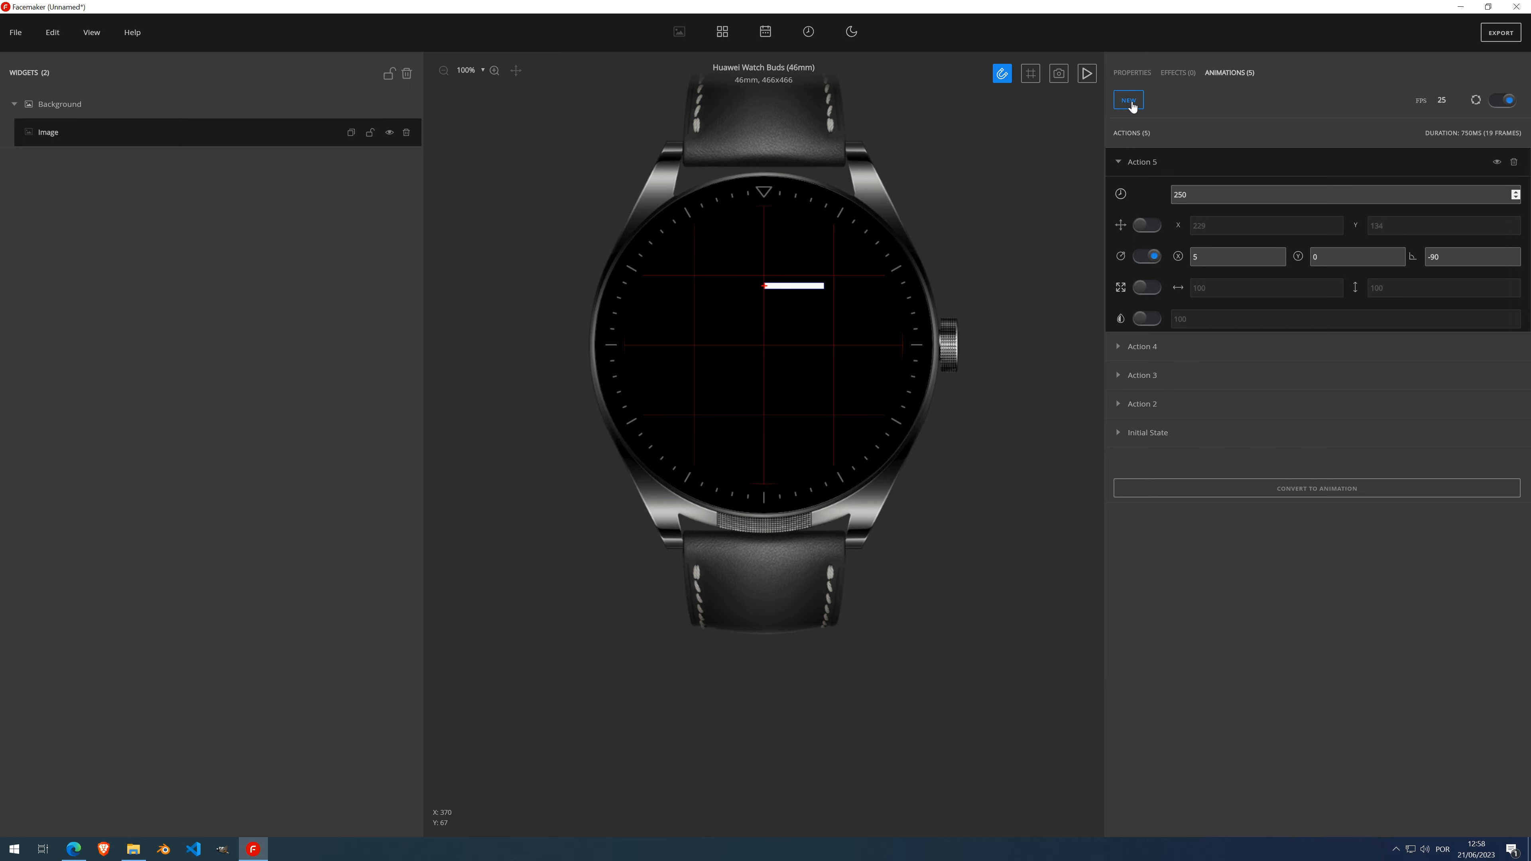
Add a sixth action with rotation enabled, an angle of 0 and a duration of 250 ms
{"action": "left_click", "coordinate": [1131, 103]}
{"action": "left_click_drag", "start_coordinate": [1206, 194], "coordinate": [1179, 194]}
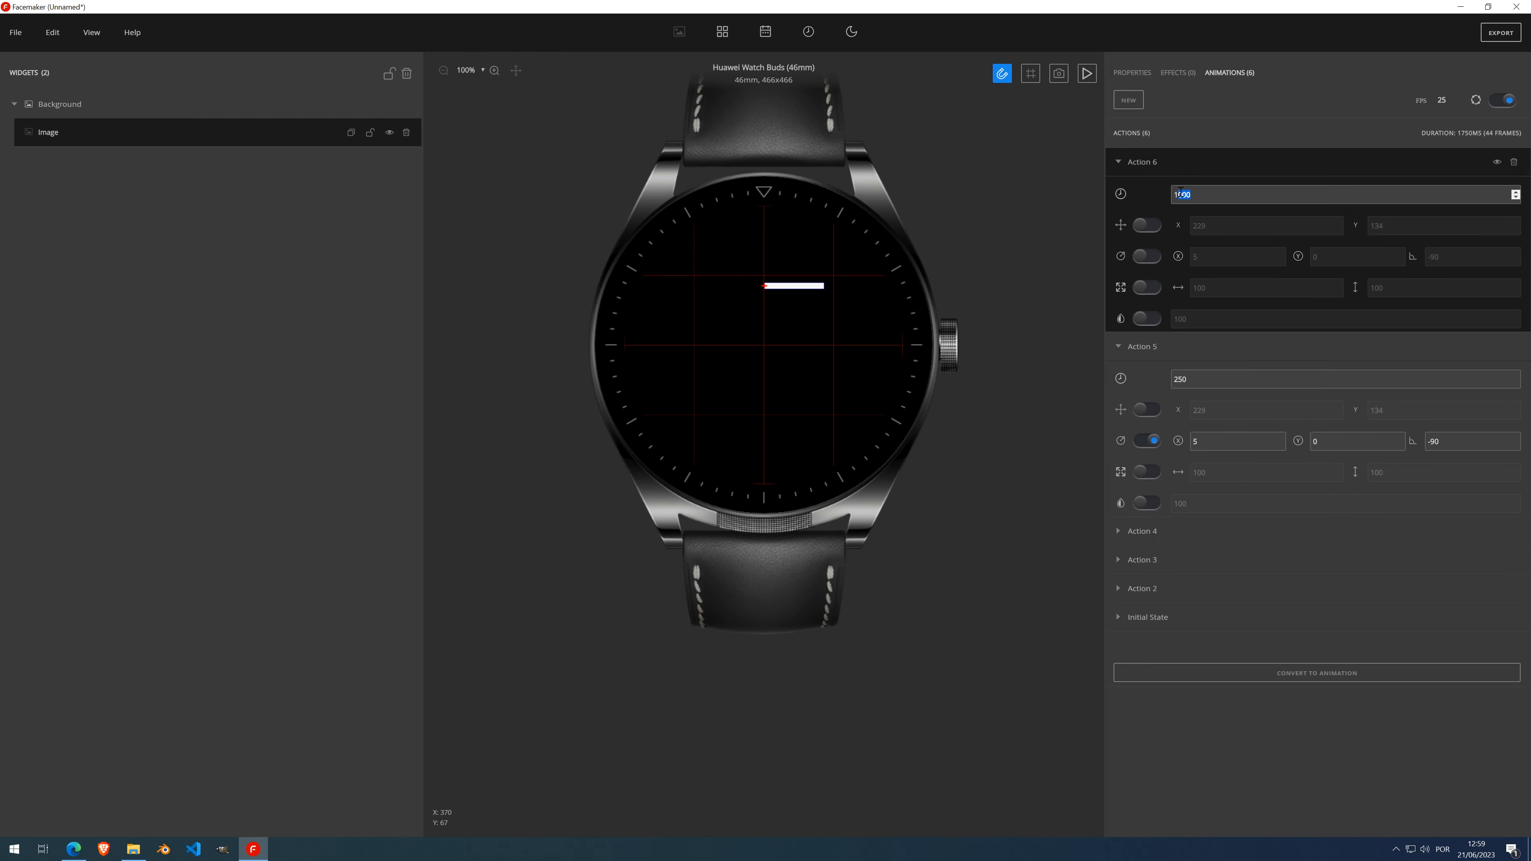
{"action": "left_click", "coordinate": [1145, 257]}
{"action": "left_click_drag", "start_coordinate": [1445, 256], "coordinate": [1406, 257]}
{"action": "type", "text": "0"}
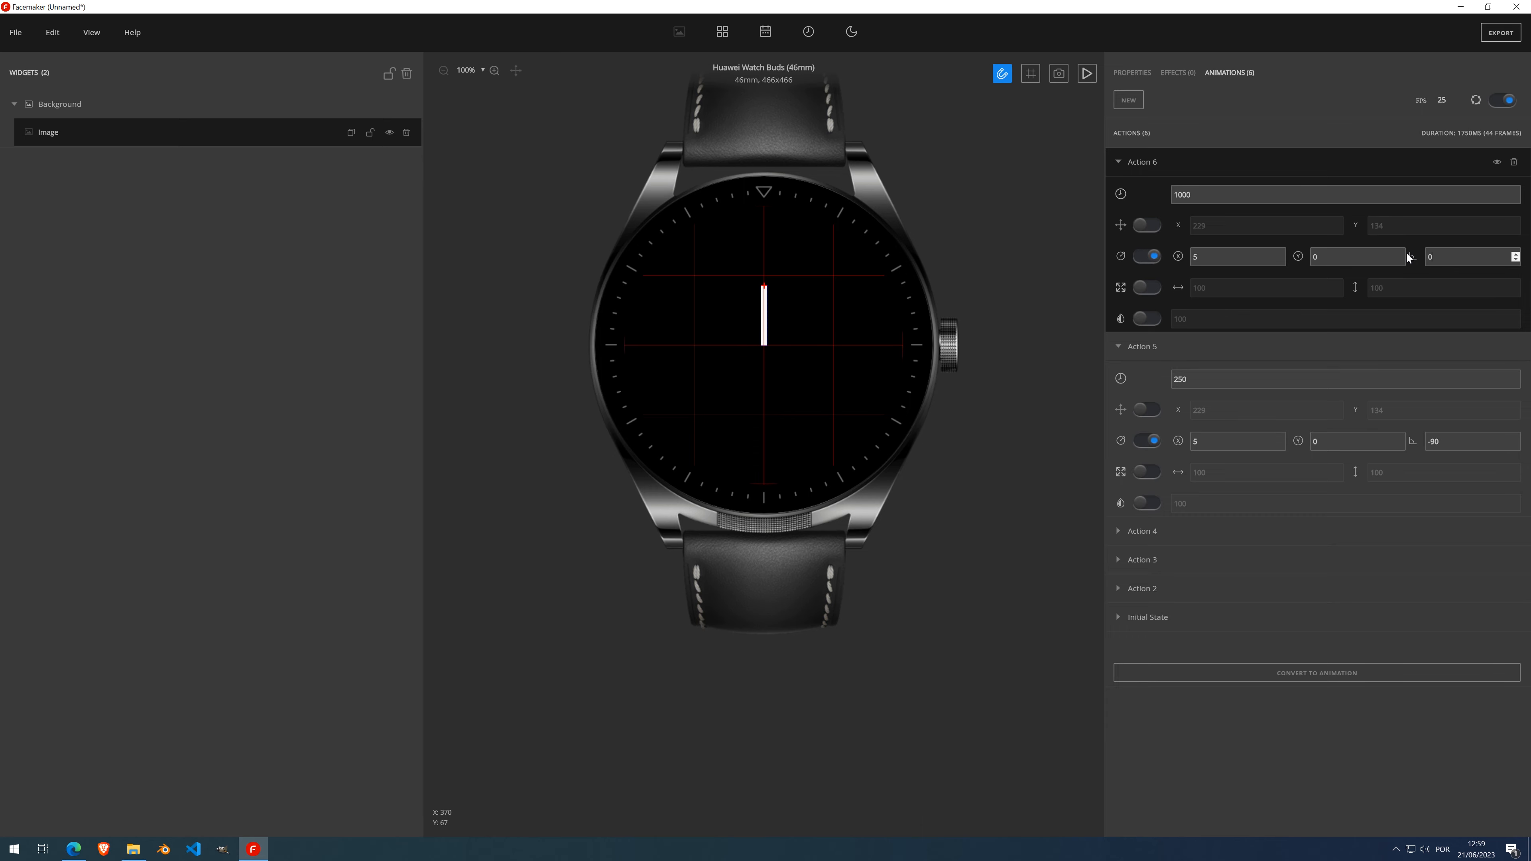
{"action": "left_click_drag", "start_coordinate": [1201, 193], "coordinate": [1139, 181]}
{"action": "type", "text": "250"}
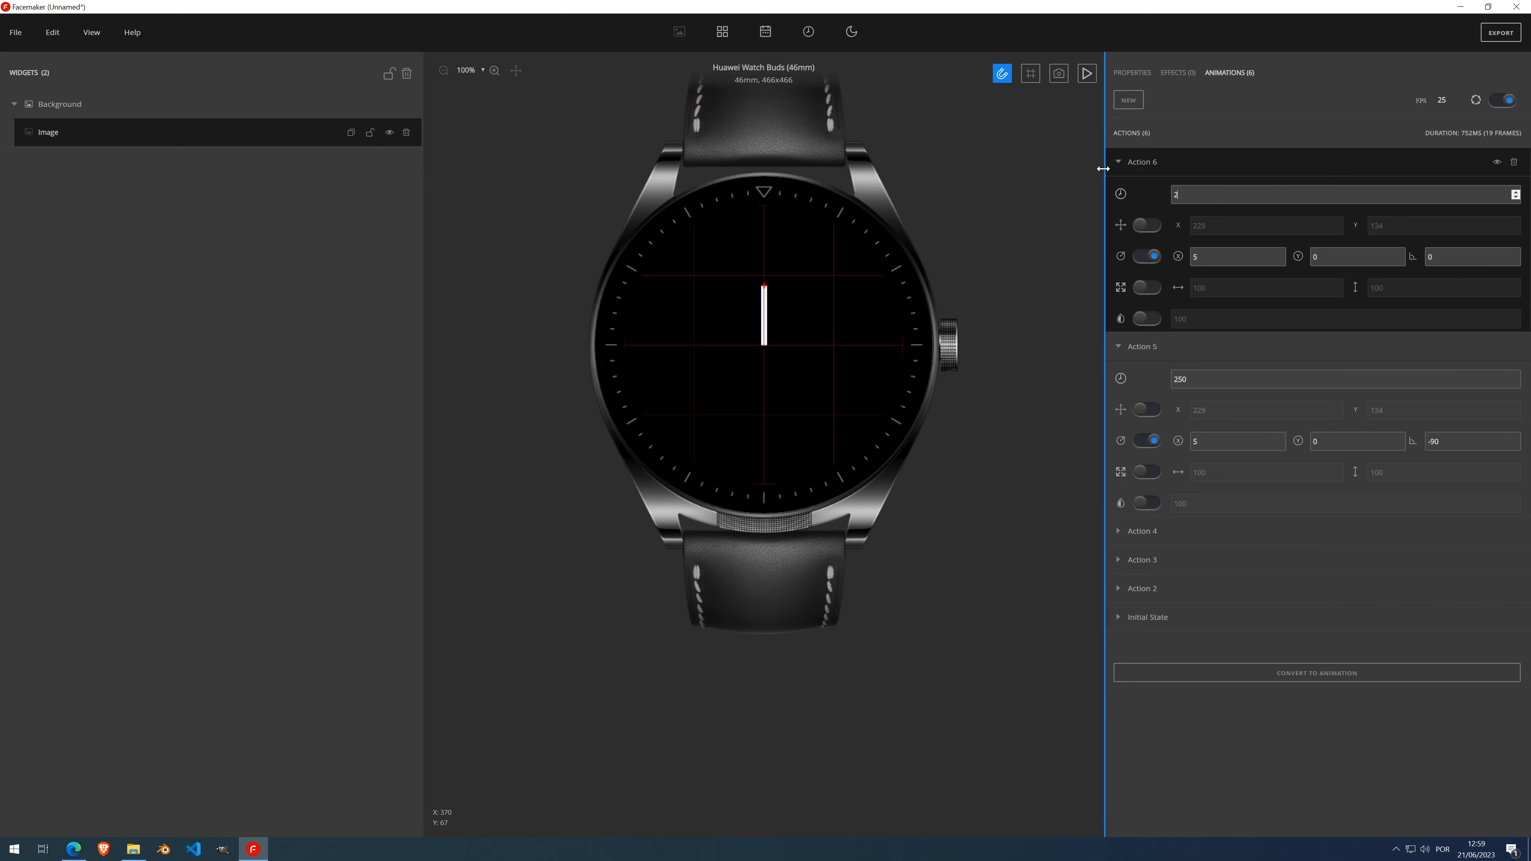
Play the bar's animation and review the pivot, angle and duration settings of every action down to the initial state
{"action": "left_click", "coordinate": [1086, 75]}
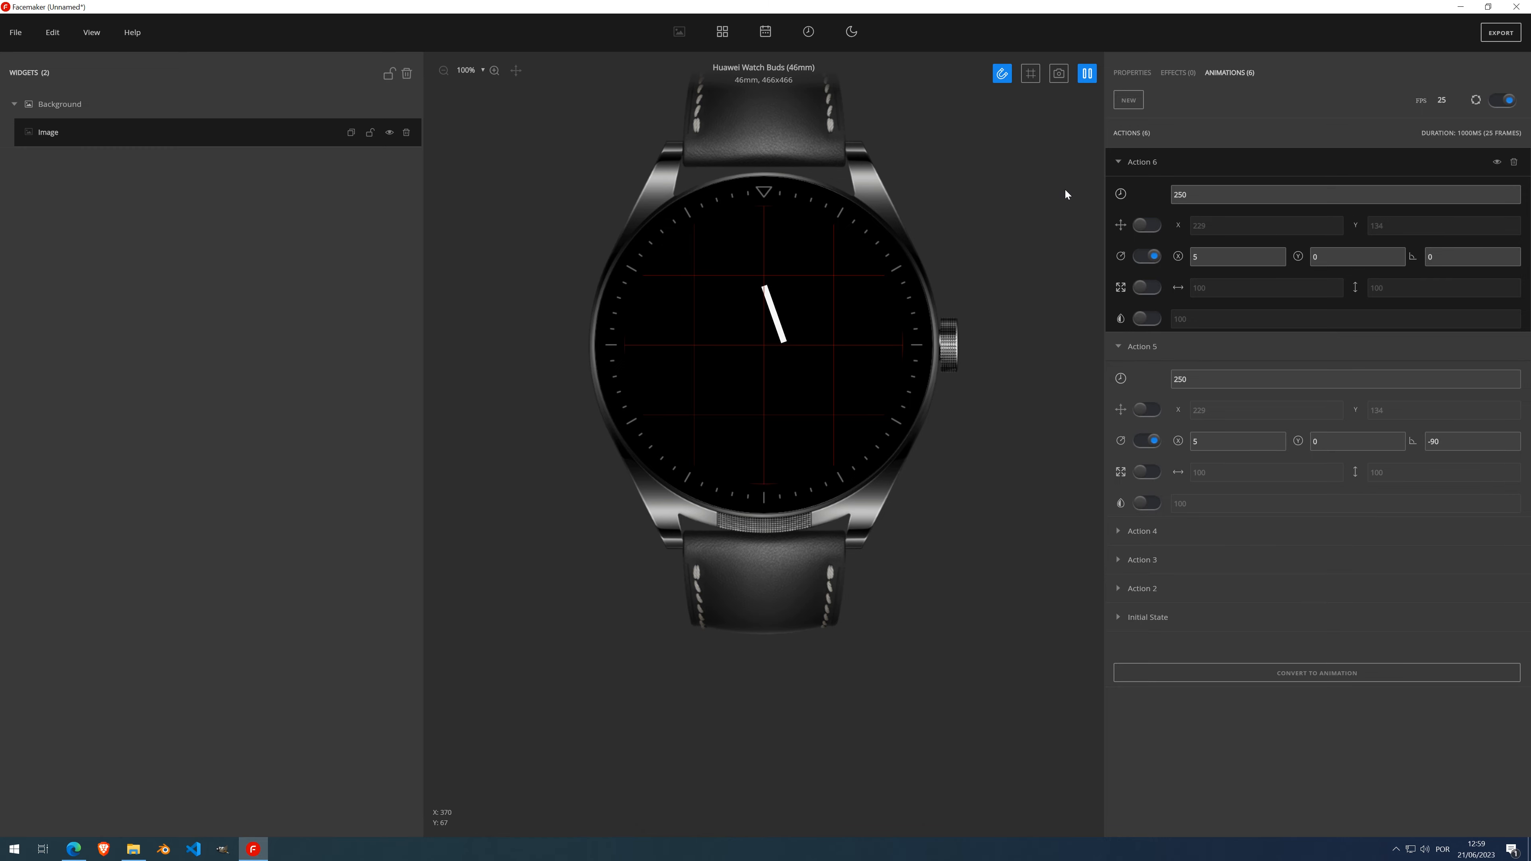
{"action": "left_click", "coordinate": [1119, 532]}
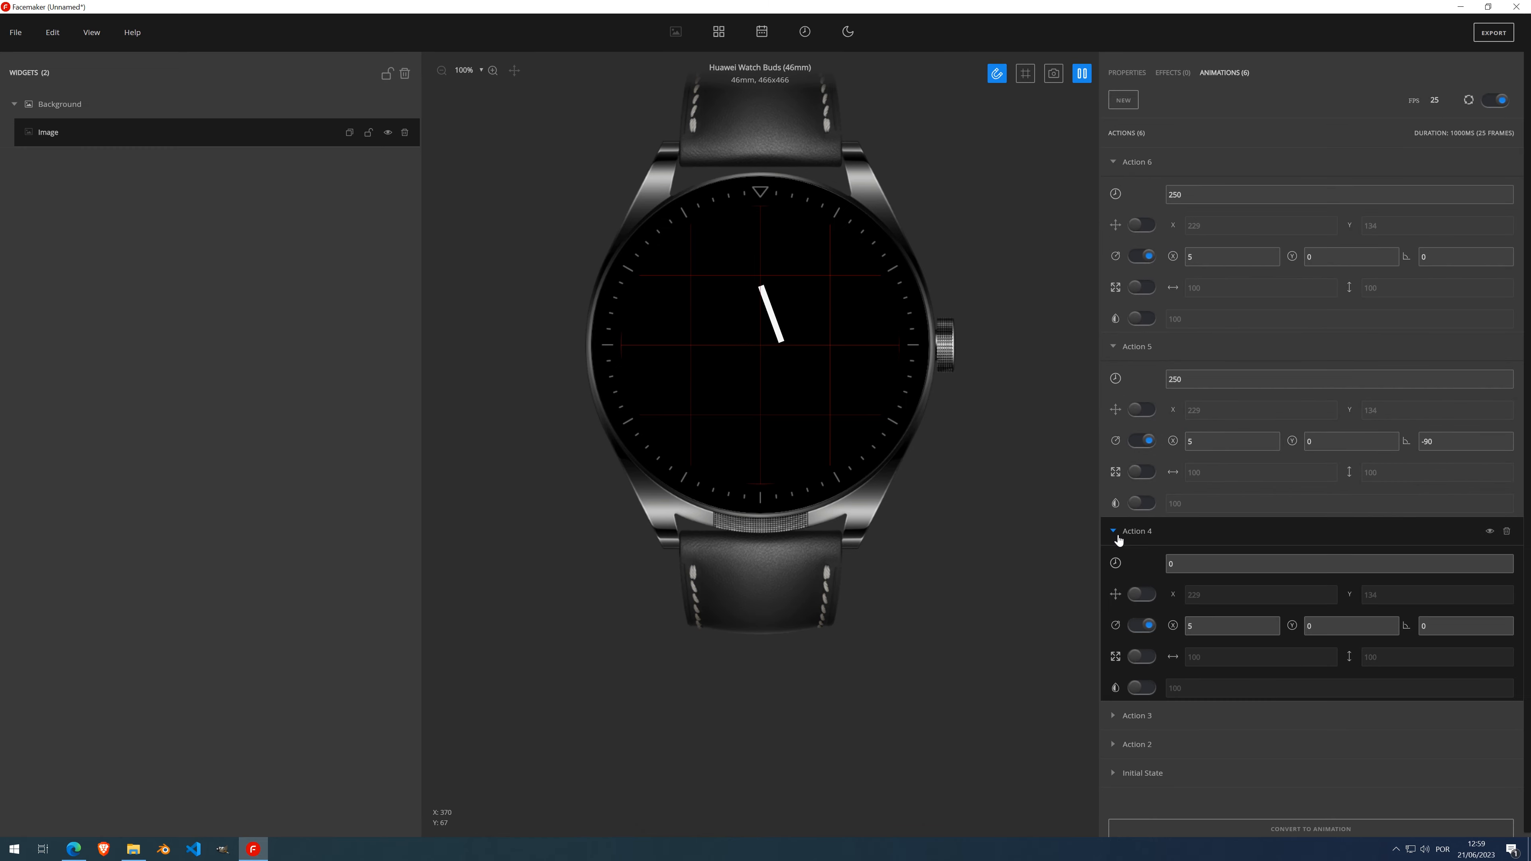
{"action": "left_click", "coordinate": [1113, 717]}
{"action": "scroll", "coordinate": [1138, 642], "scroll_direction": "down", "scroll_amount": 3}
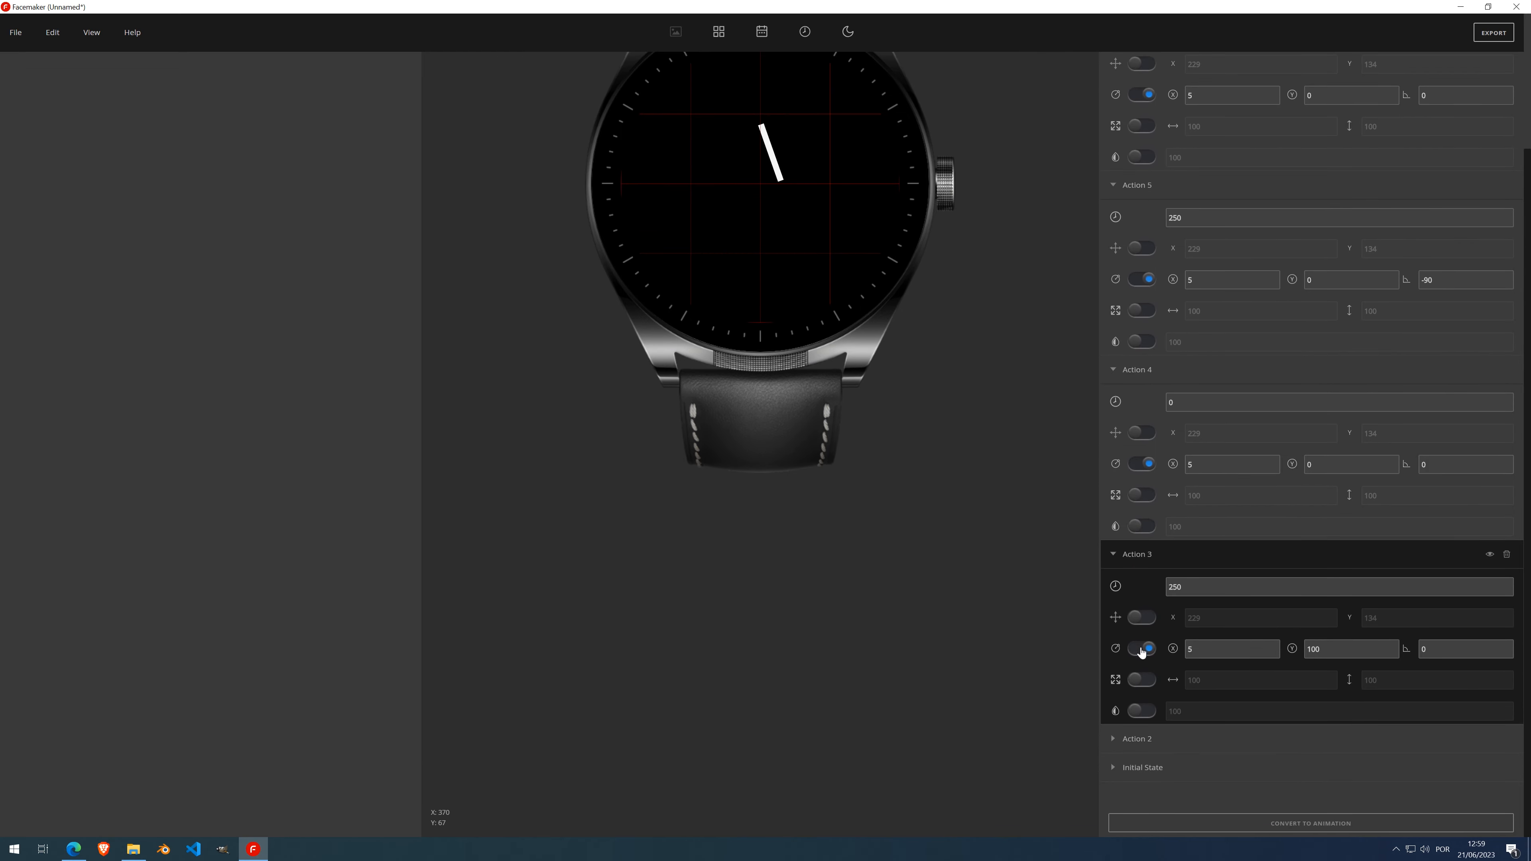
{"action": "left_click", "coordinate": [1114, 739]}
{"action": "scroll", "coordinate": [1132, 707], "scroll_direction": "down", "scroll_amount": 3}
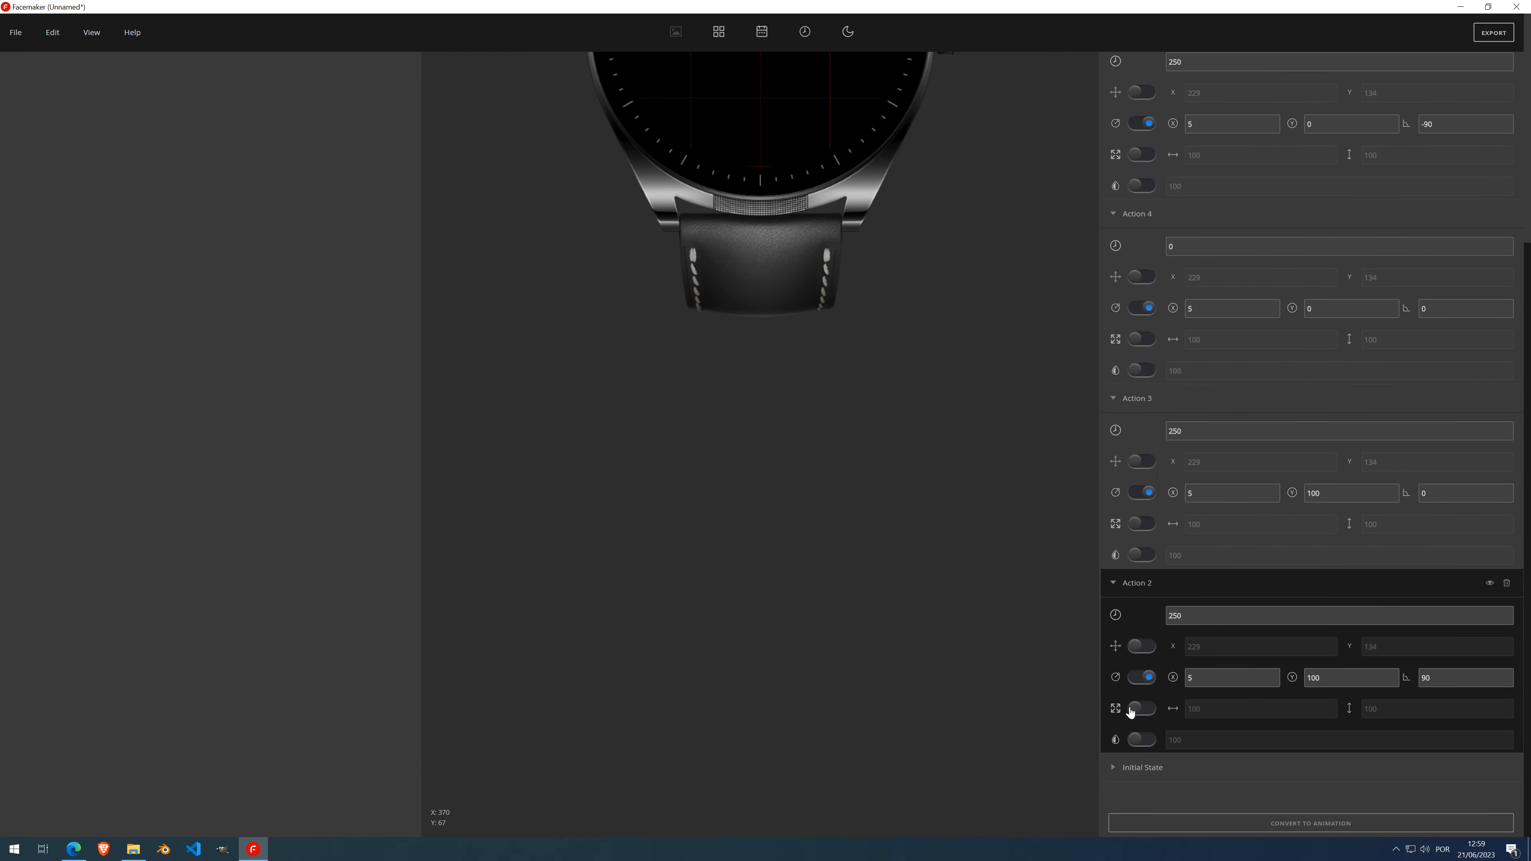
{"action": "left_click", "coordinate": [1115, 773]}
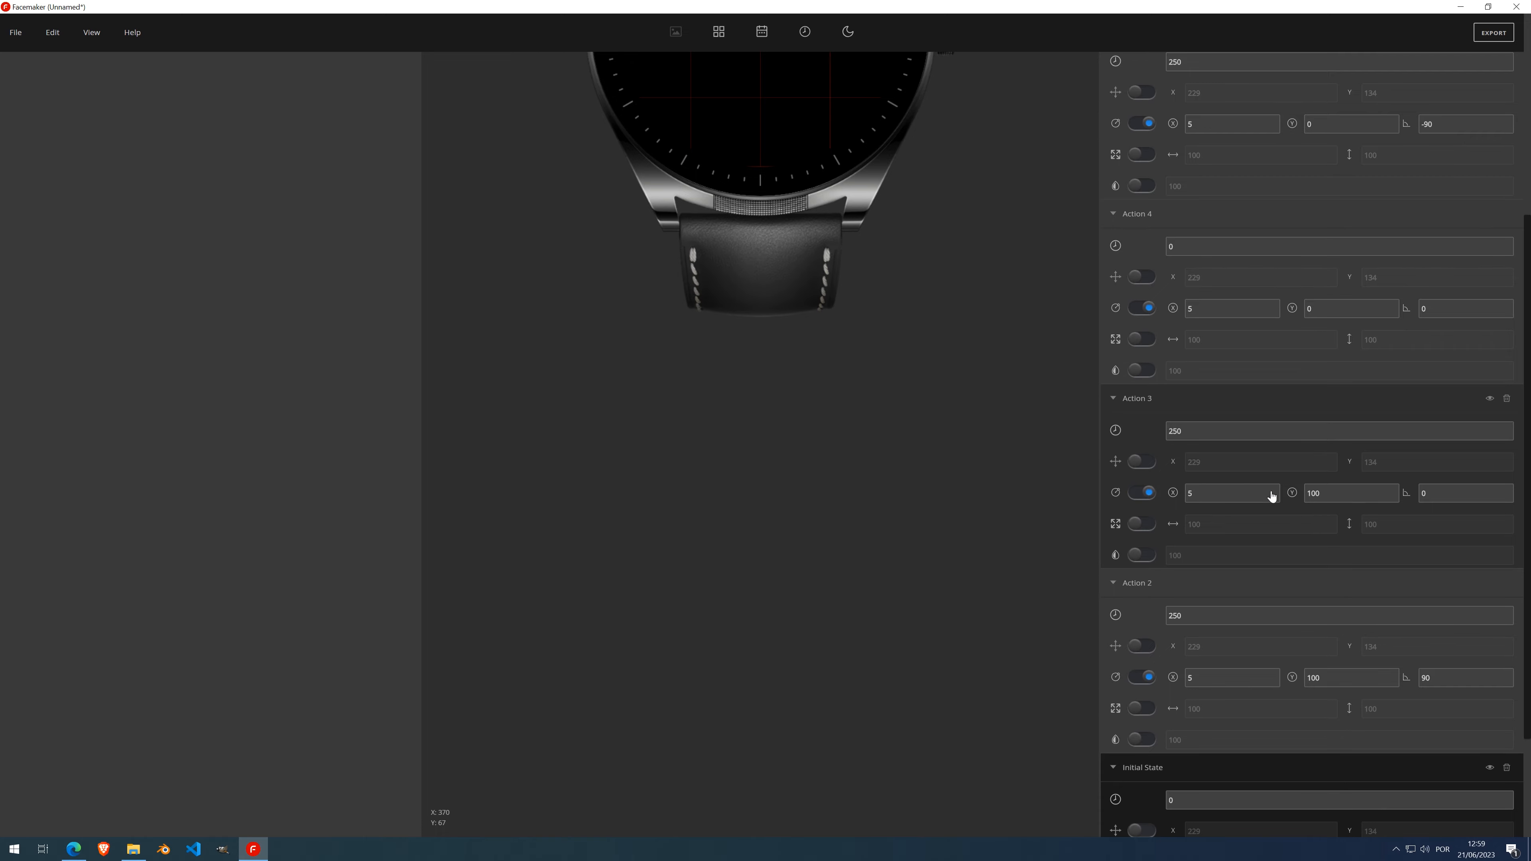
{"action": "scroll", "coordinate": [1254, 458], "scroll_direction": "up", "scroll_amount": 6}
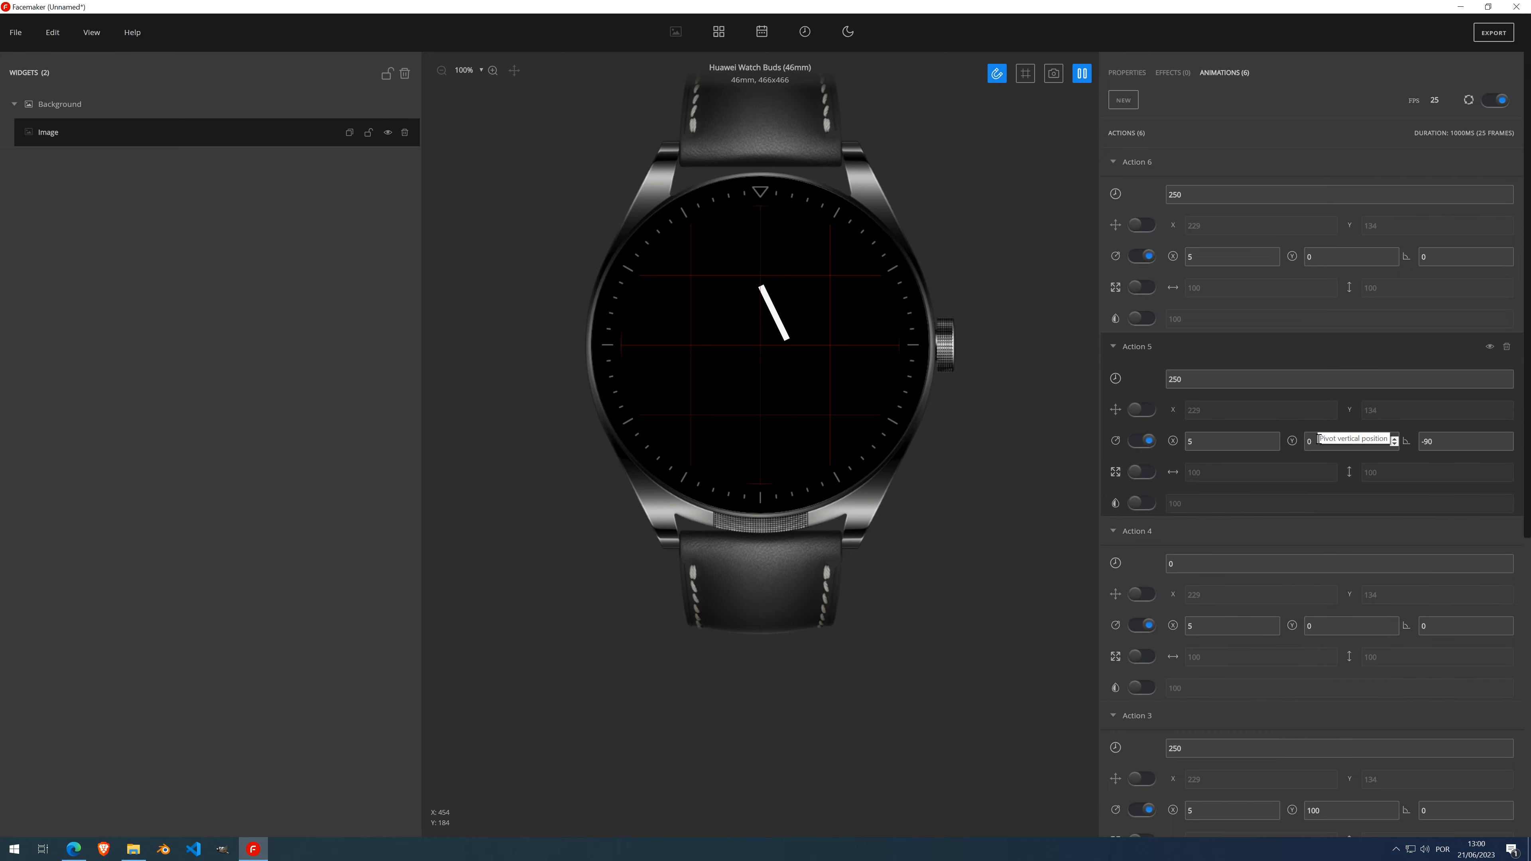
Collapse all the actions and the initial state, and stop the animation preview
{"action": "left_click", "coordinate": [1110, 164]}
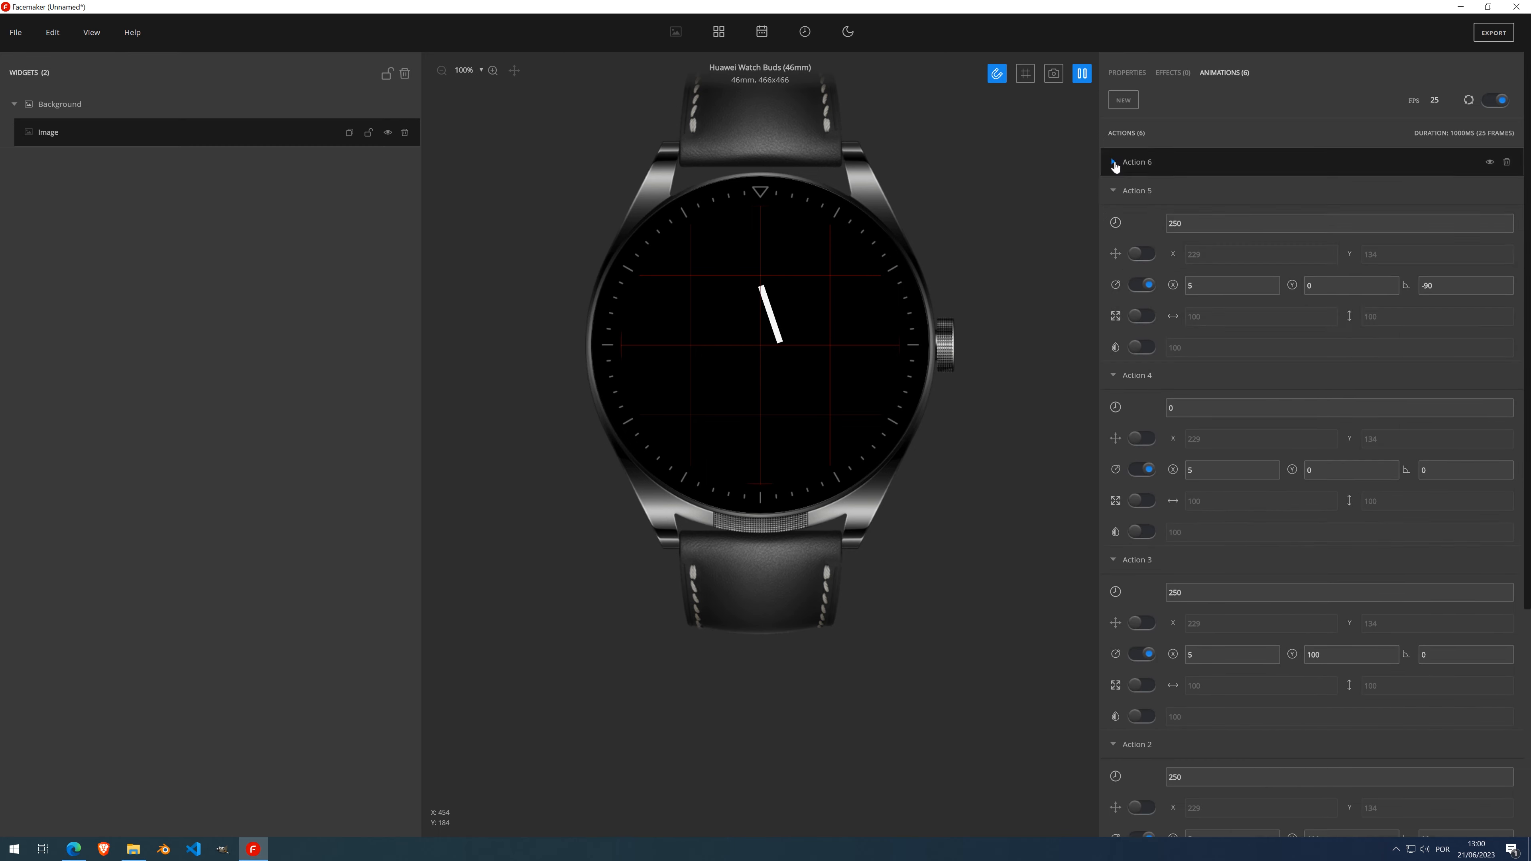
{"action": "left_click", "coordinate": [1222, 199]}
{"action": "left_click", "coordinate": [1114, 220]}
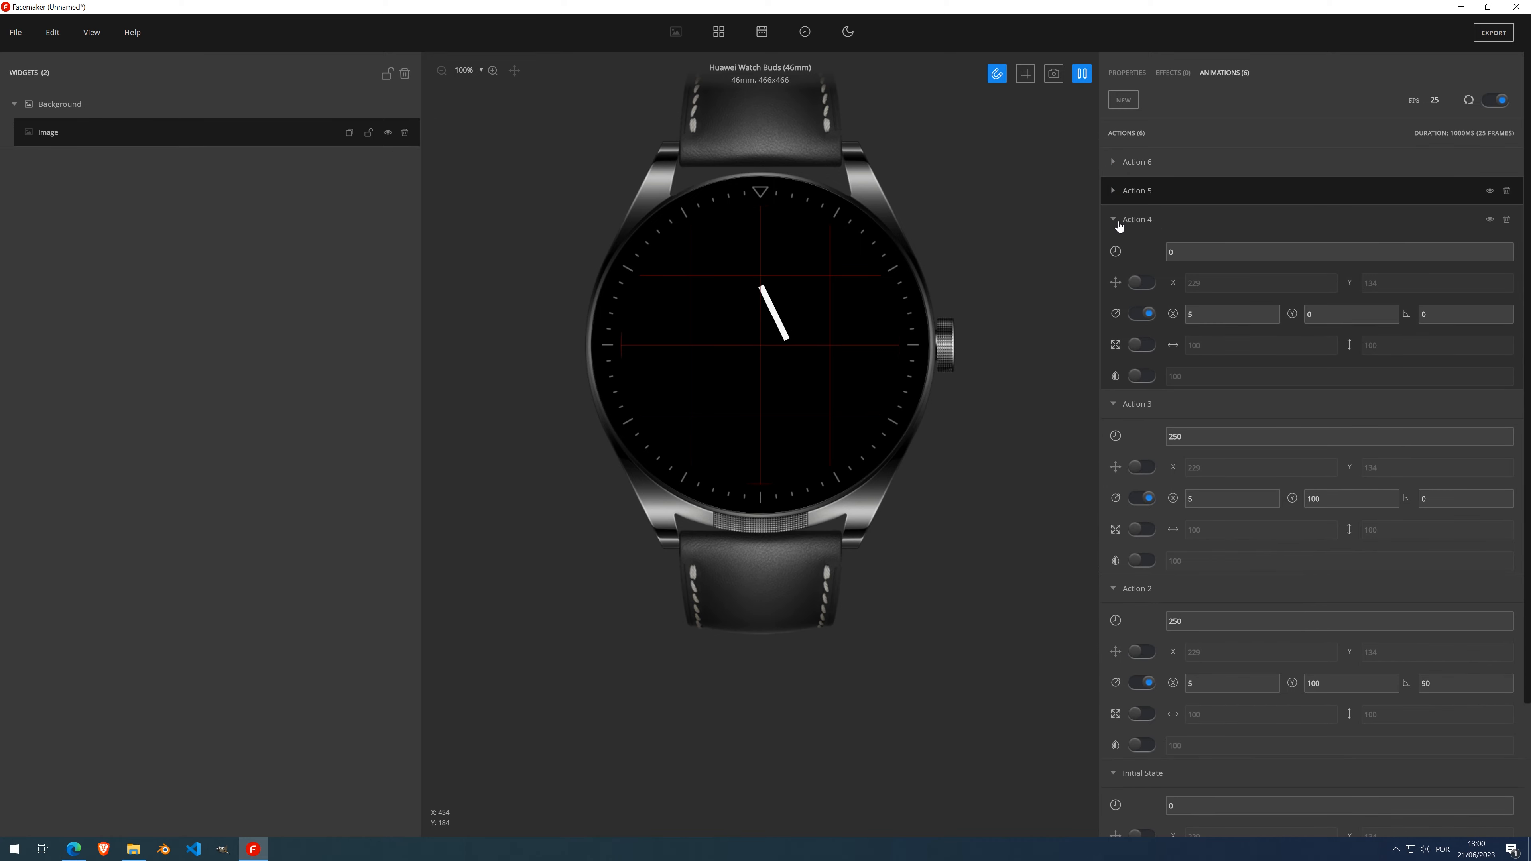
{"action": "left_click", "coordinate": [1115, 248]}
{"action": "left_click", "coordinate": [1127, 276]}
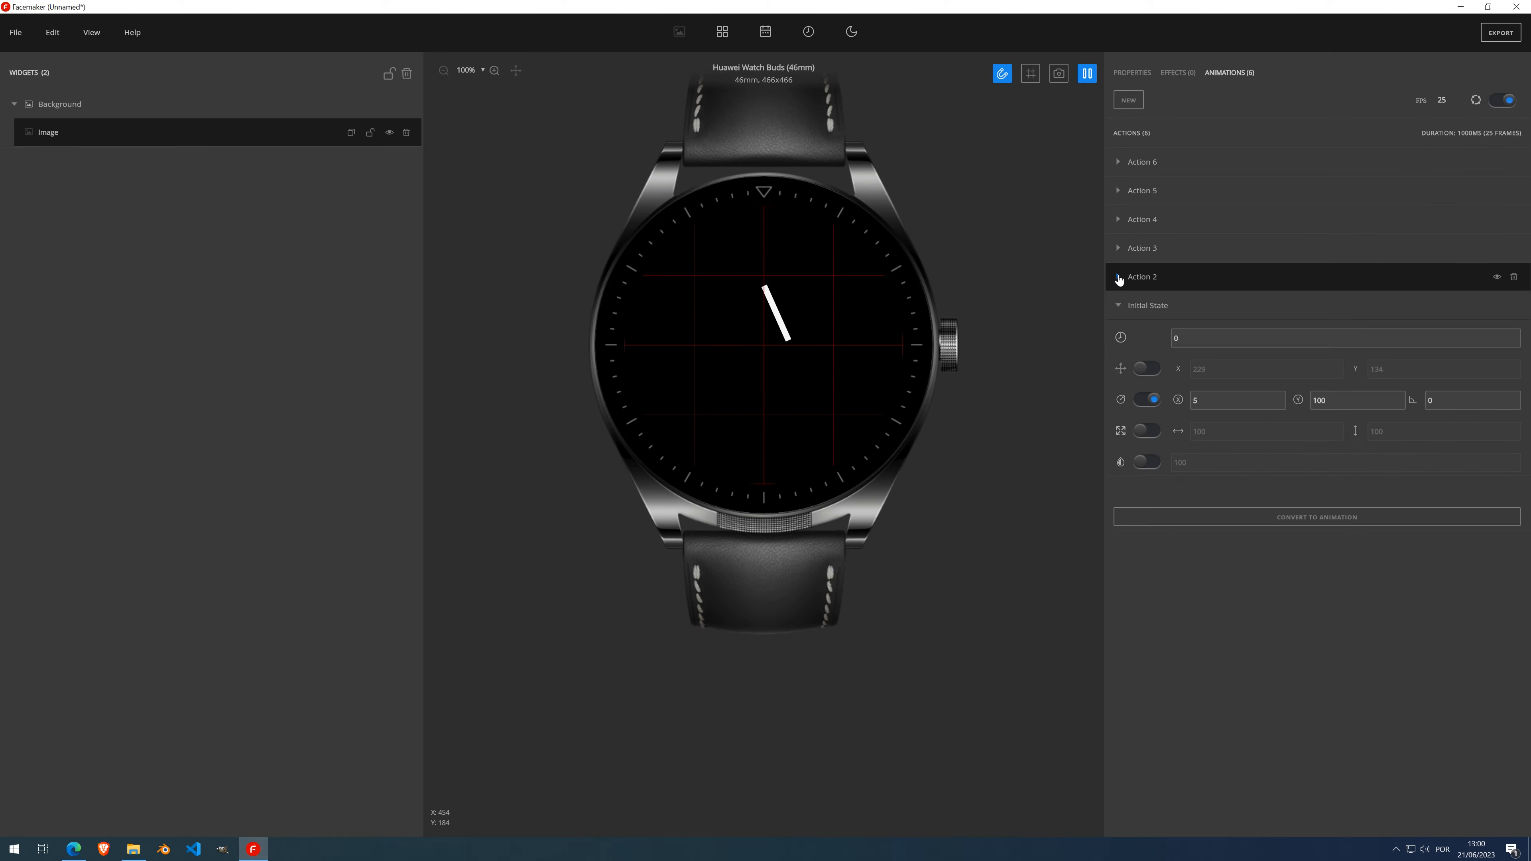
{"action": "left_click", "coordinate": [1125, 302]}
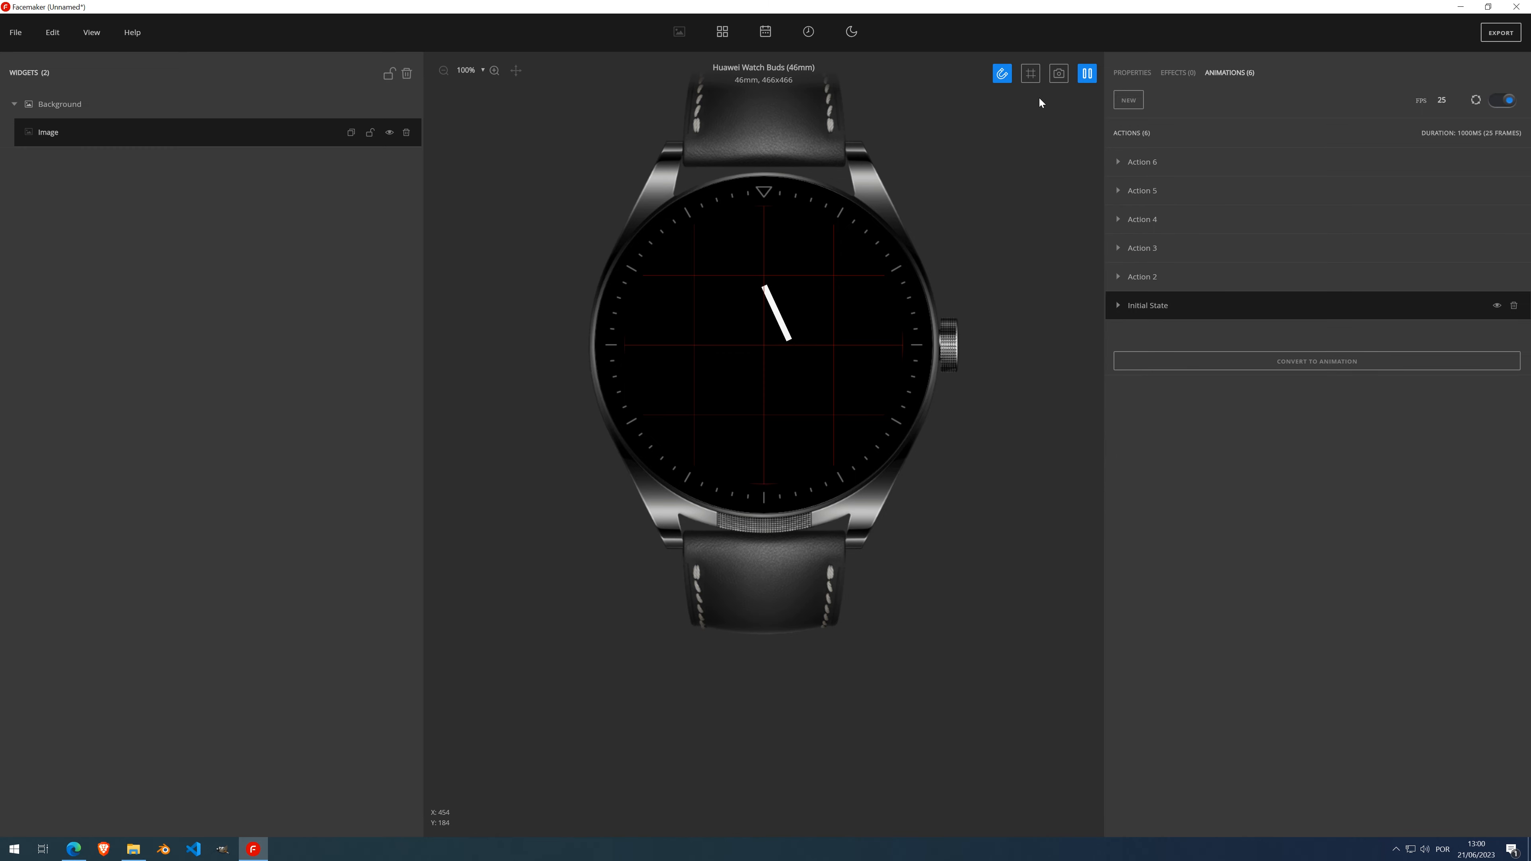
{"action": "left_click", "coordinate": [1087, 73]}
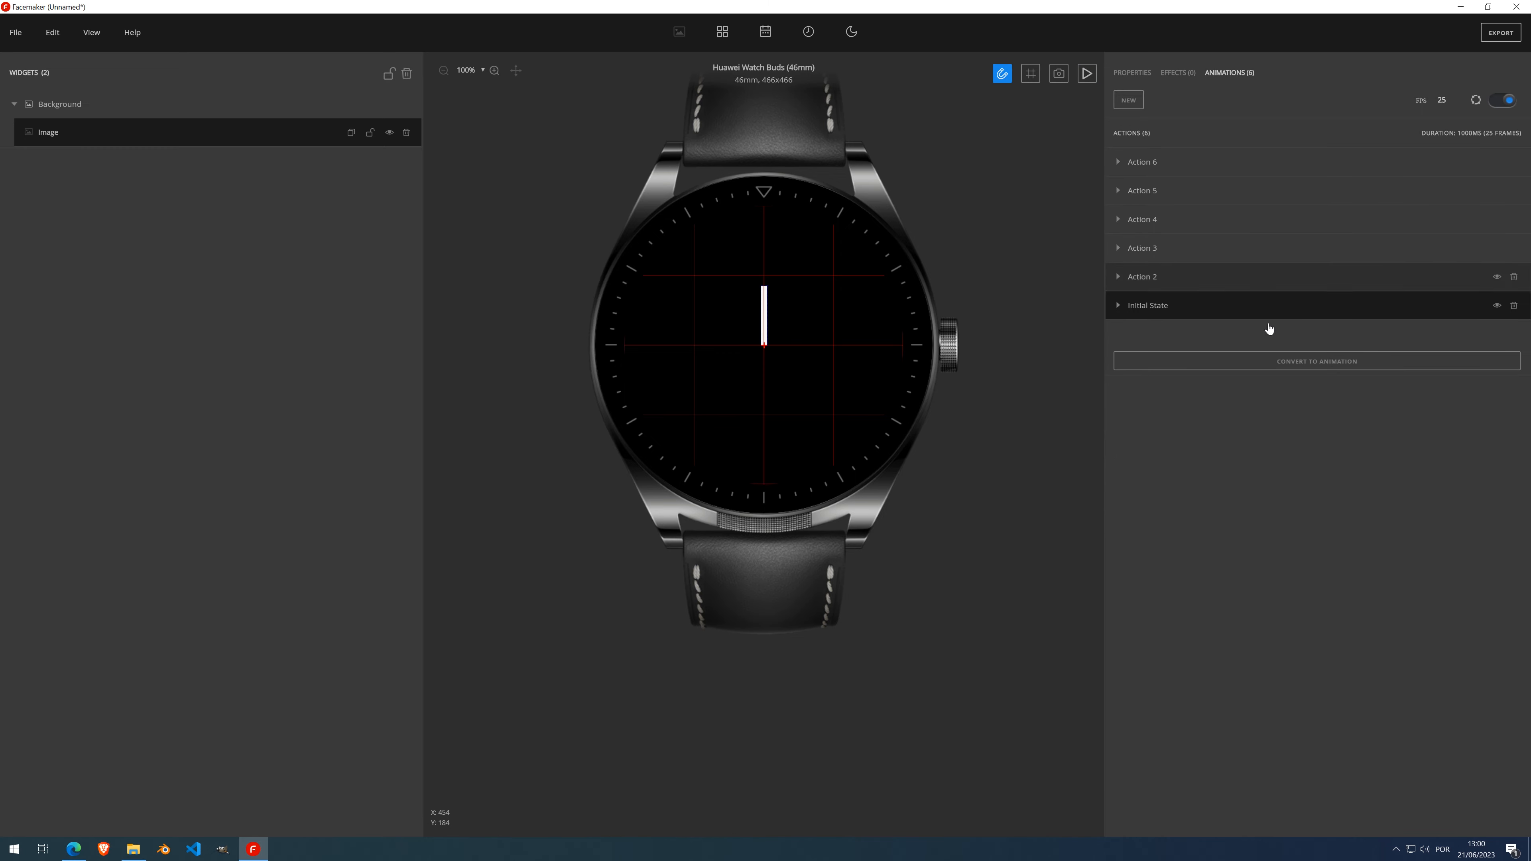
Convert the bar image and its actions into a frame-by-frame animation and preview the result
{"action": "left_click", "coordinate": [1301, 364]}
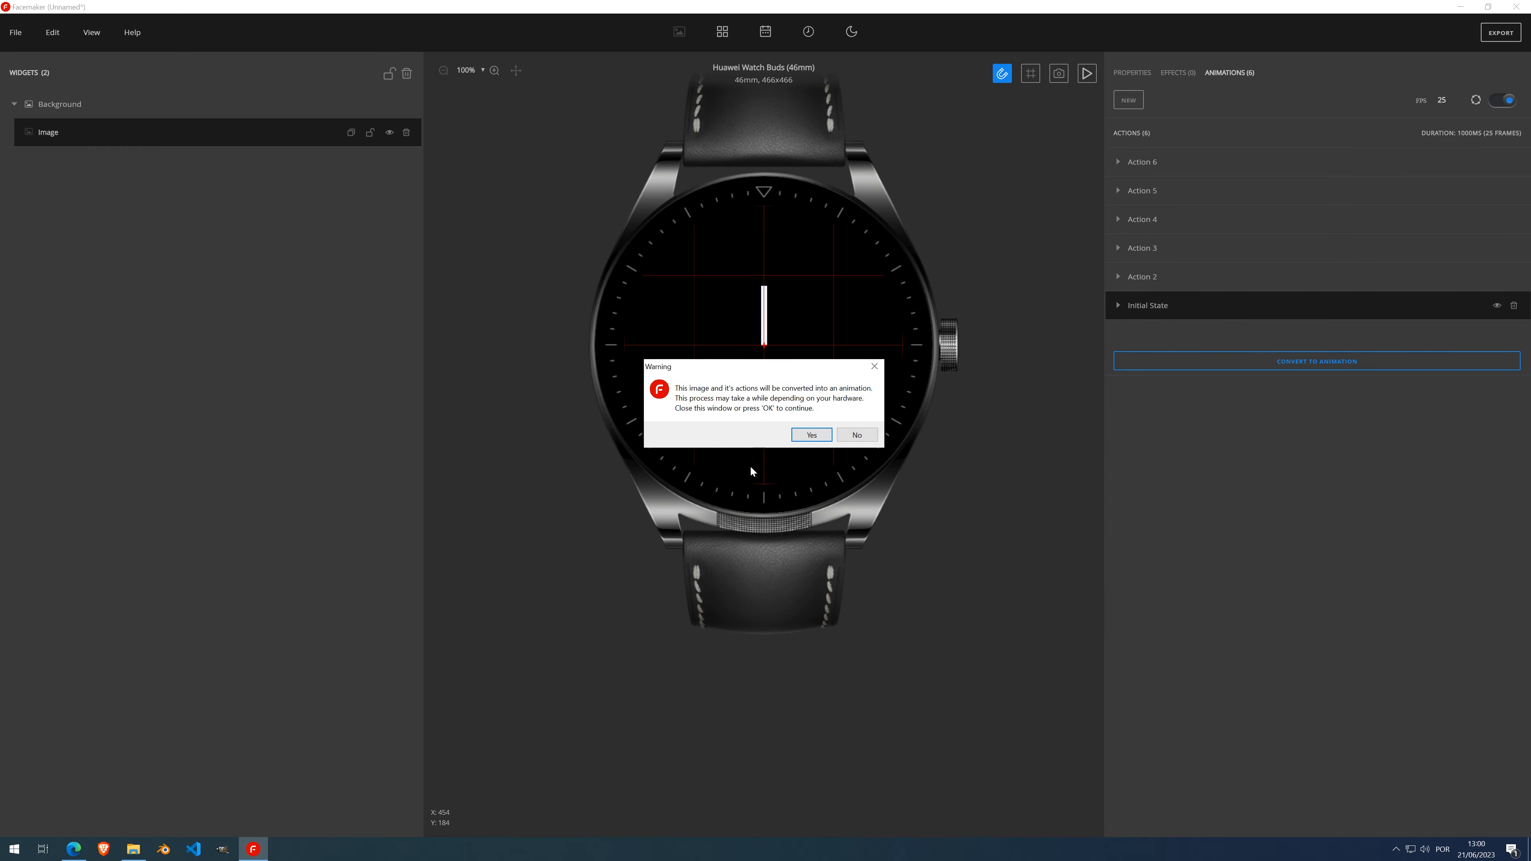
{"action": "left_click", "coordinate": [810, 435]}
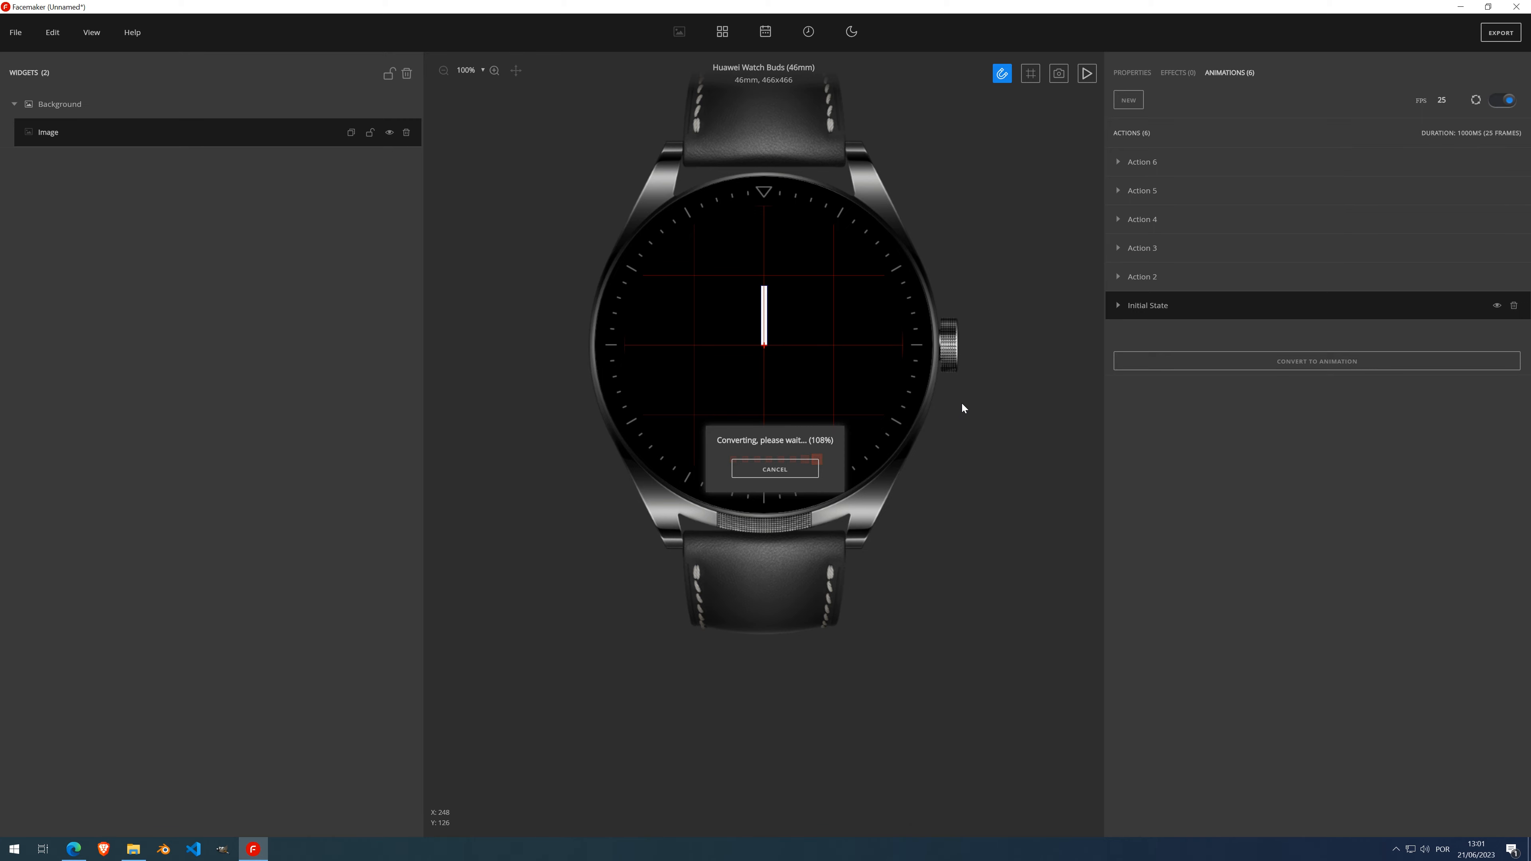
{"action": "left_click", "coordinate": [1089, 75]}
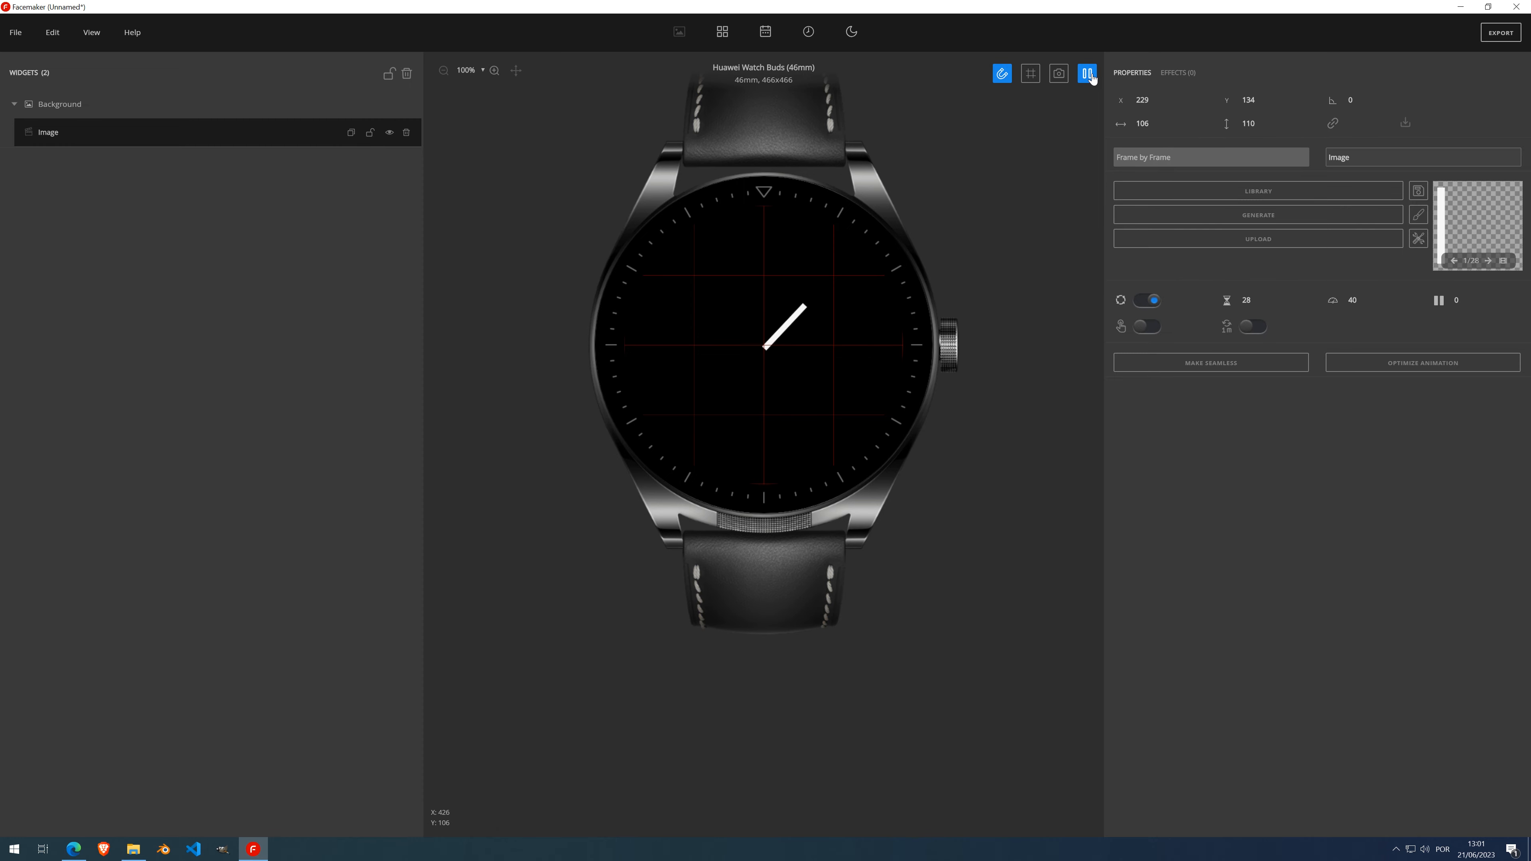
{"action": "left_click", "coordinate": [1088, 74]}
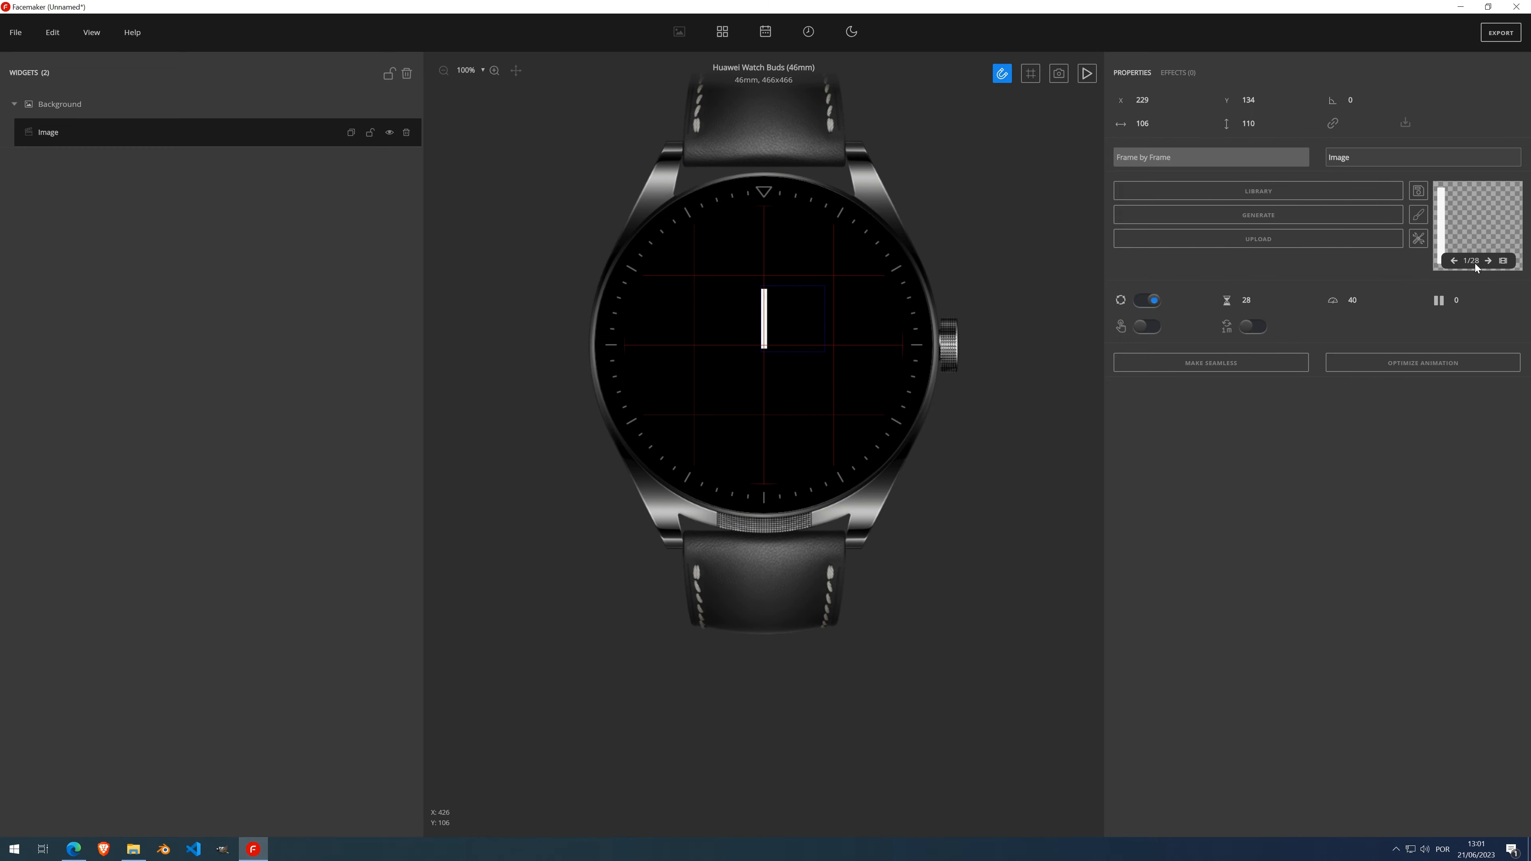
Examine the converted bar frames in the frame editor and close it without changes
{"action": "left_click", "coordinate": [1503, 261]}
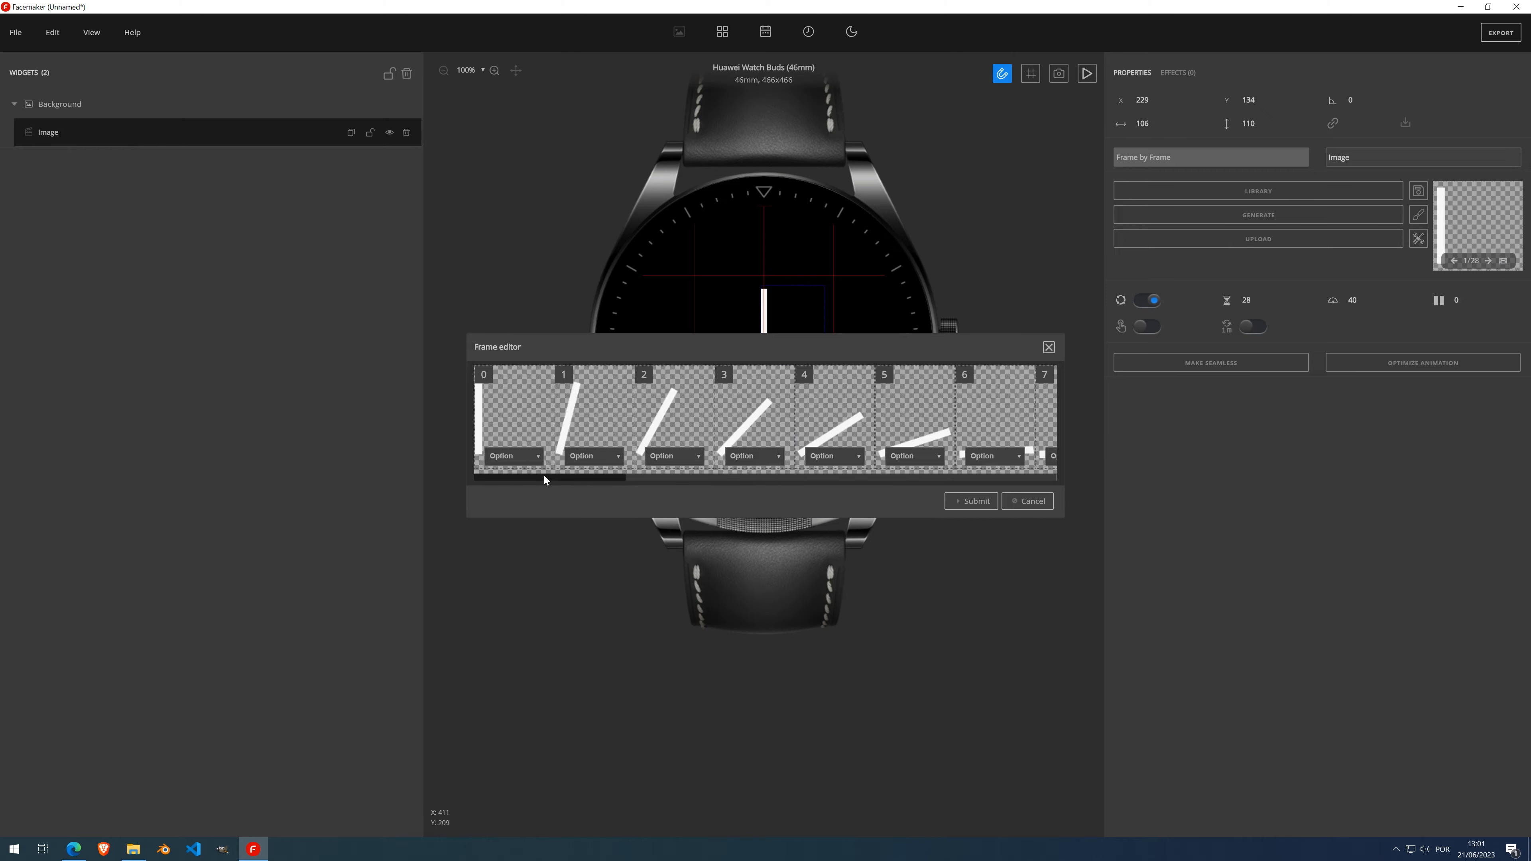
{"action": "mouse_move", "coordinate": [547, 479]}
{"action": "left_mouse_down"}
{"action": "mouse_move", "coordinate": [1025, 496]}
{"action": "mouse_move", "coordinate": [531, 492]}
{"action": "left_mouse_up"}
{"action": "left_click", "coordinate": [1048, 347]}
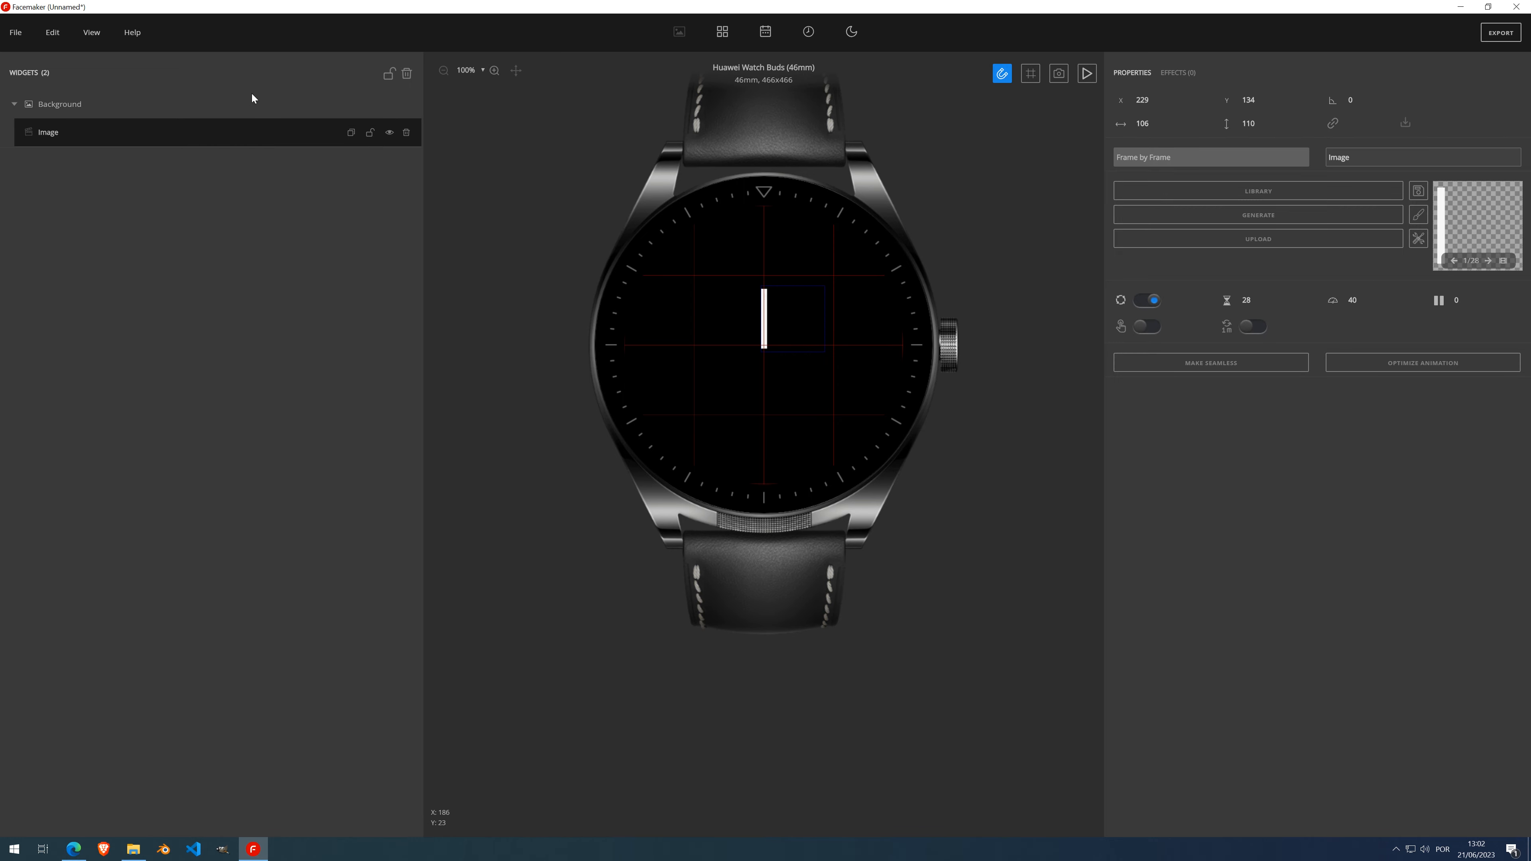
Delete the converted bar widget and add a new image widget to the Background
{"action": "left_click", "coordinate": [404, 132]}
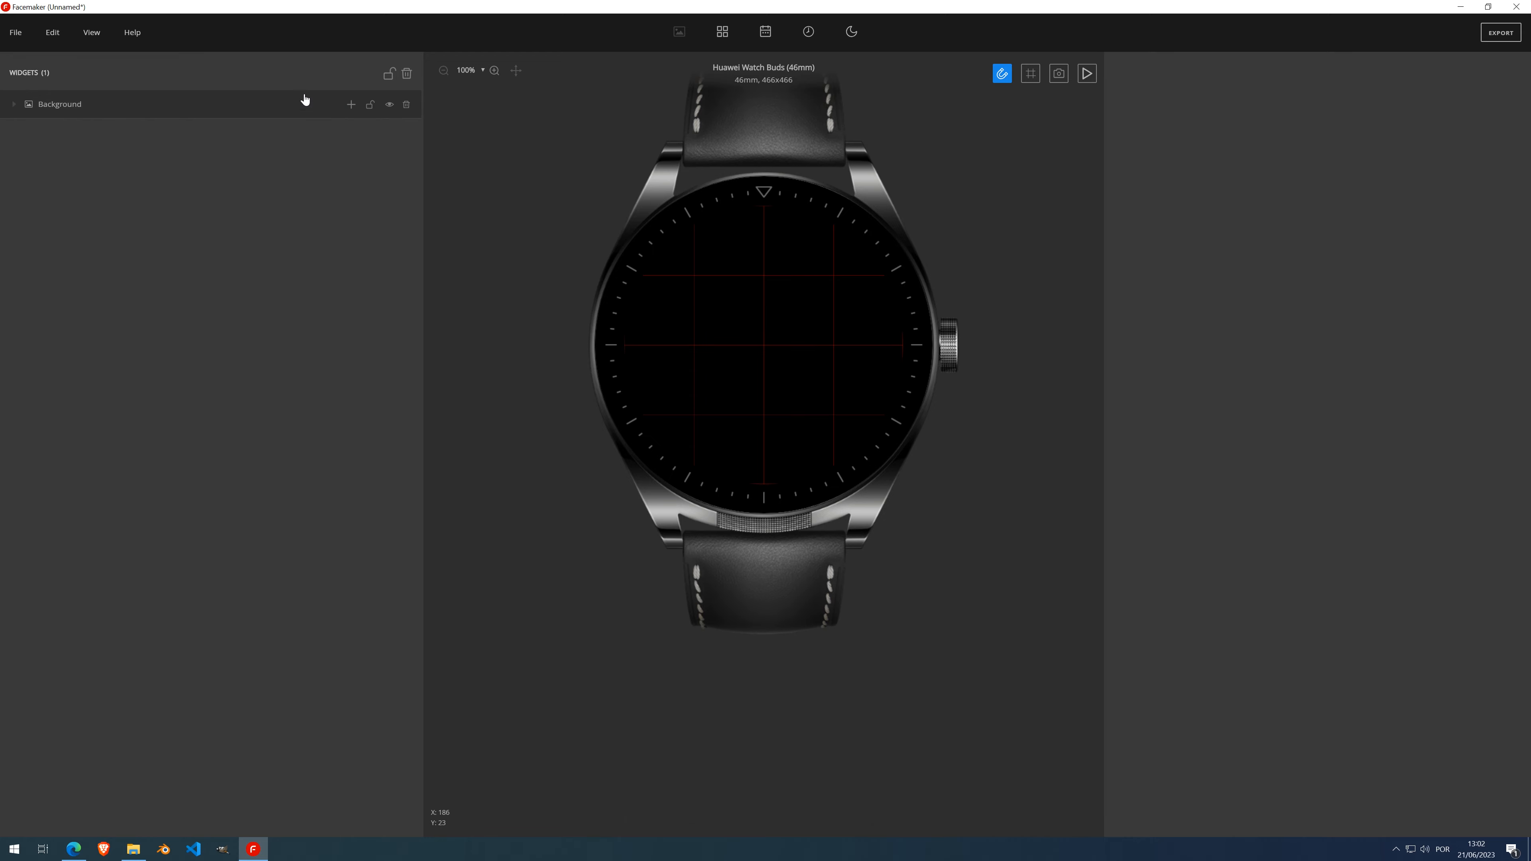
{"action": "left_click", "coordinate": [351, 105]}
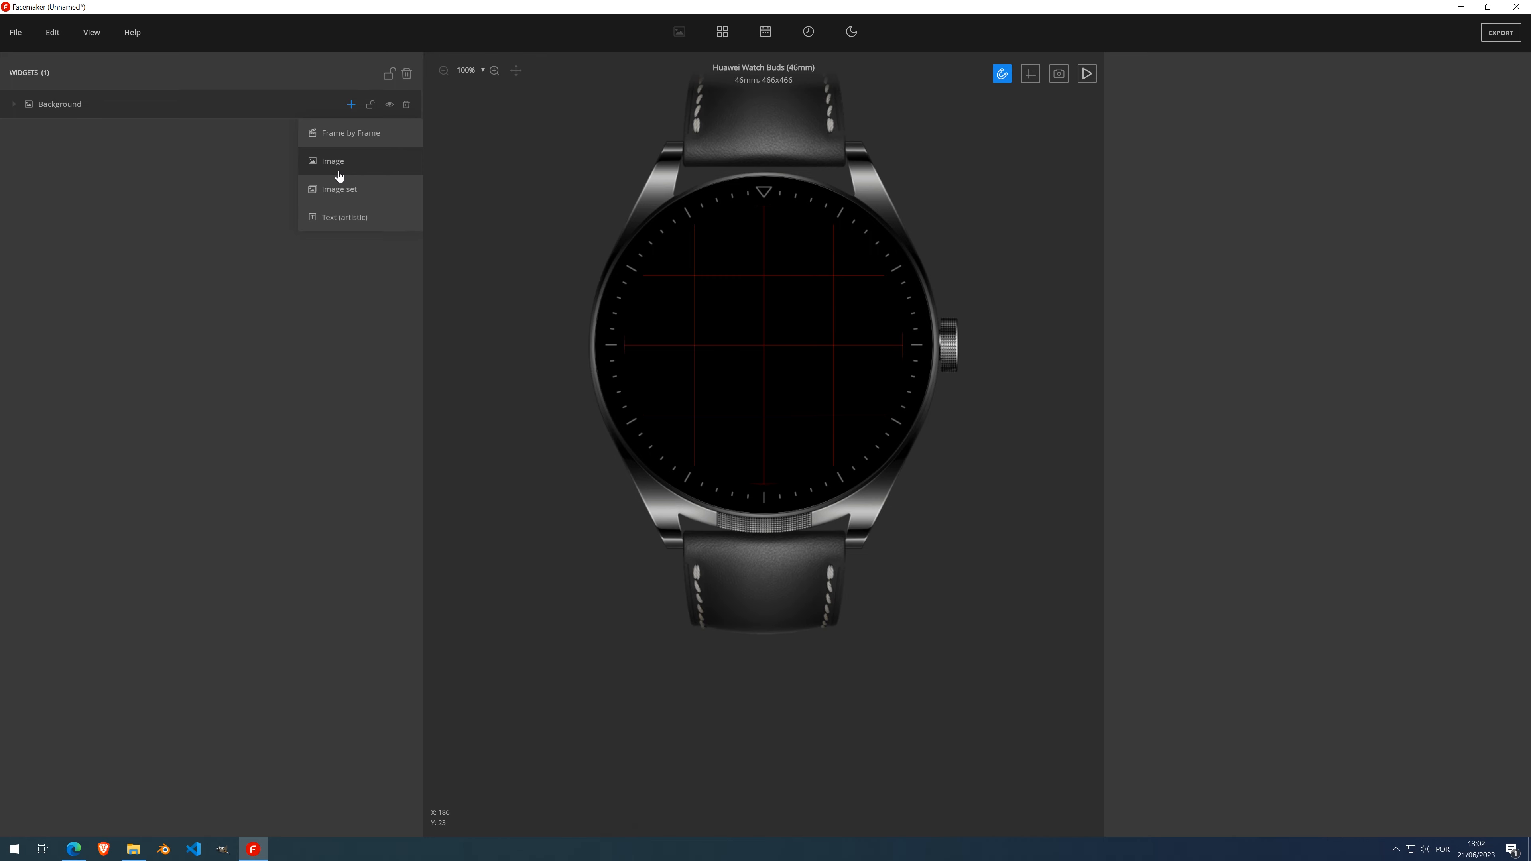
{"action": "left_click", "coordinate": [336, 162]}
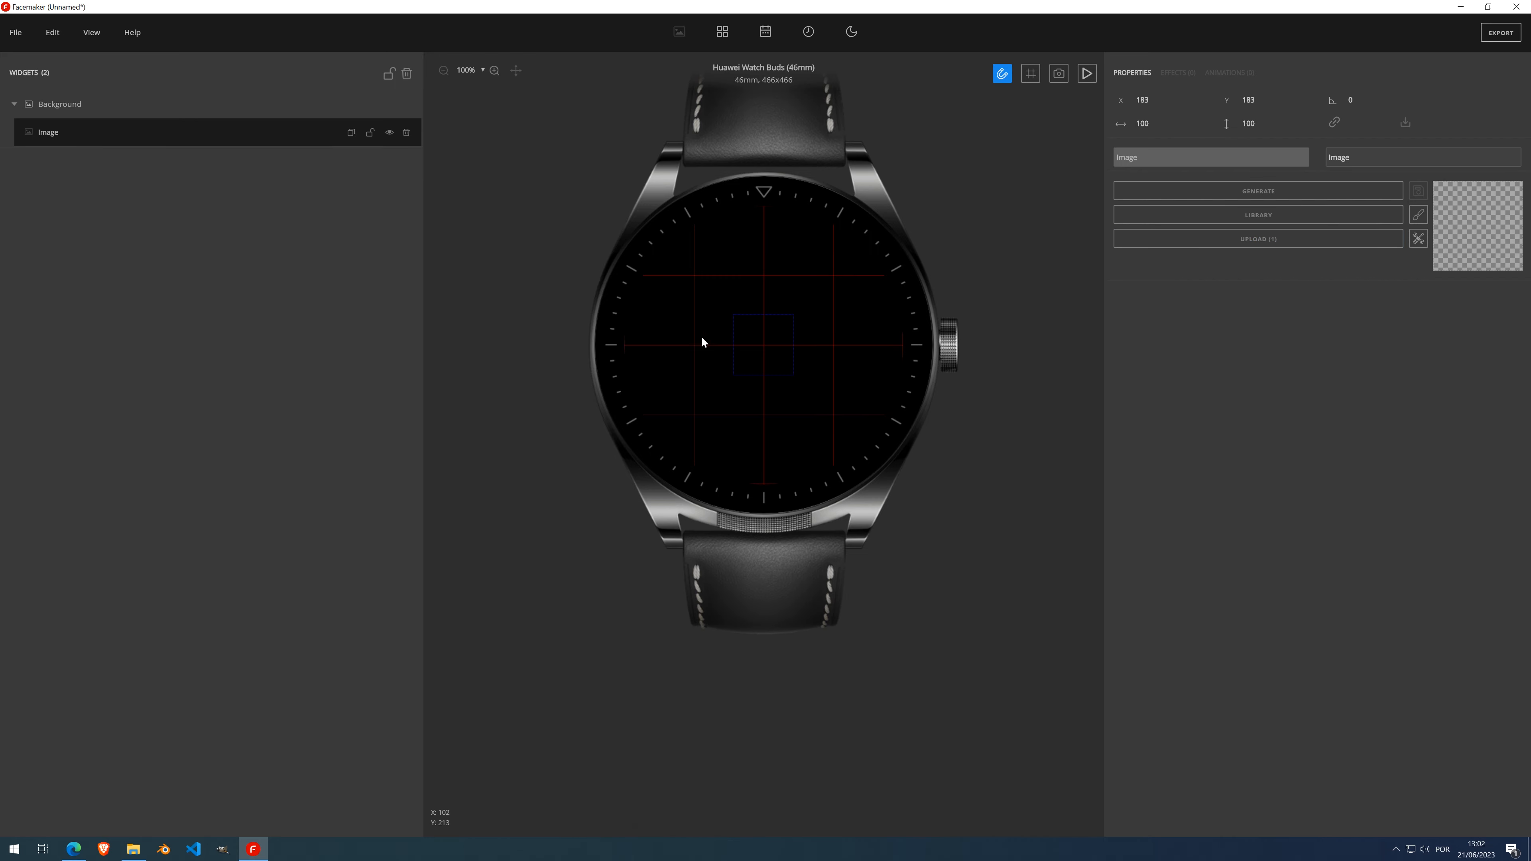
Load the metallic circular saw blade from the image library into the new image widget
{"action": "left_click", "coordinate": [1226, 215]}
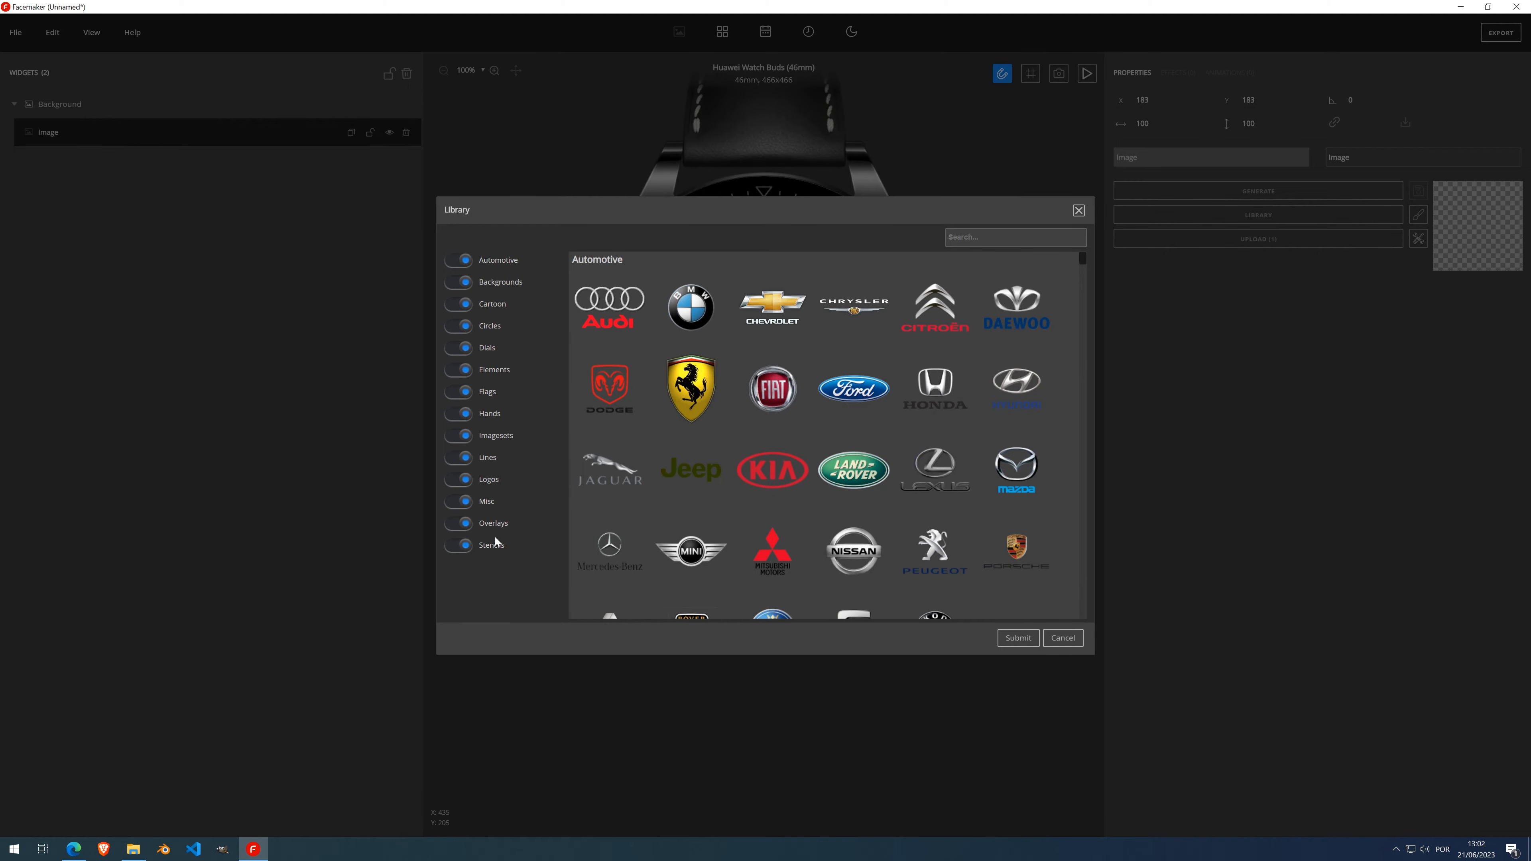
{"action": "scroll", "coordinate": [499, 547], "scroll_direction": "down", "scroll_amount": 20}
{"action": "scroll", "coordinate": [595, 482], "scroll_direction": "down", "scroll_amount": 20}
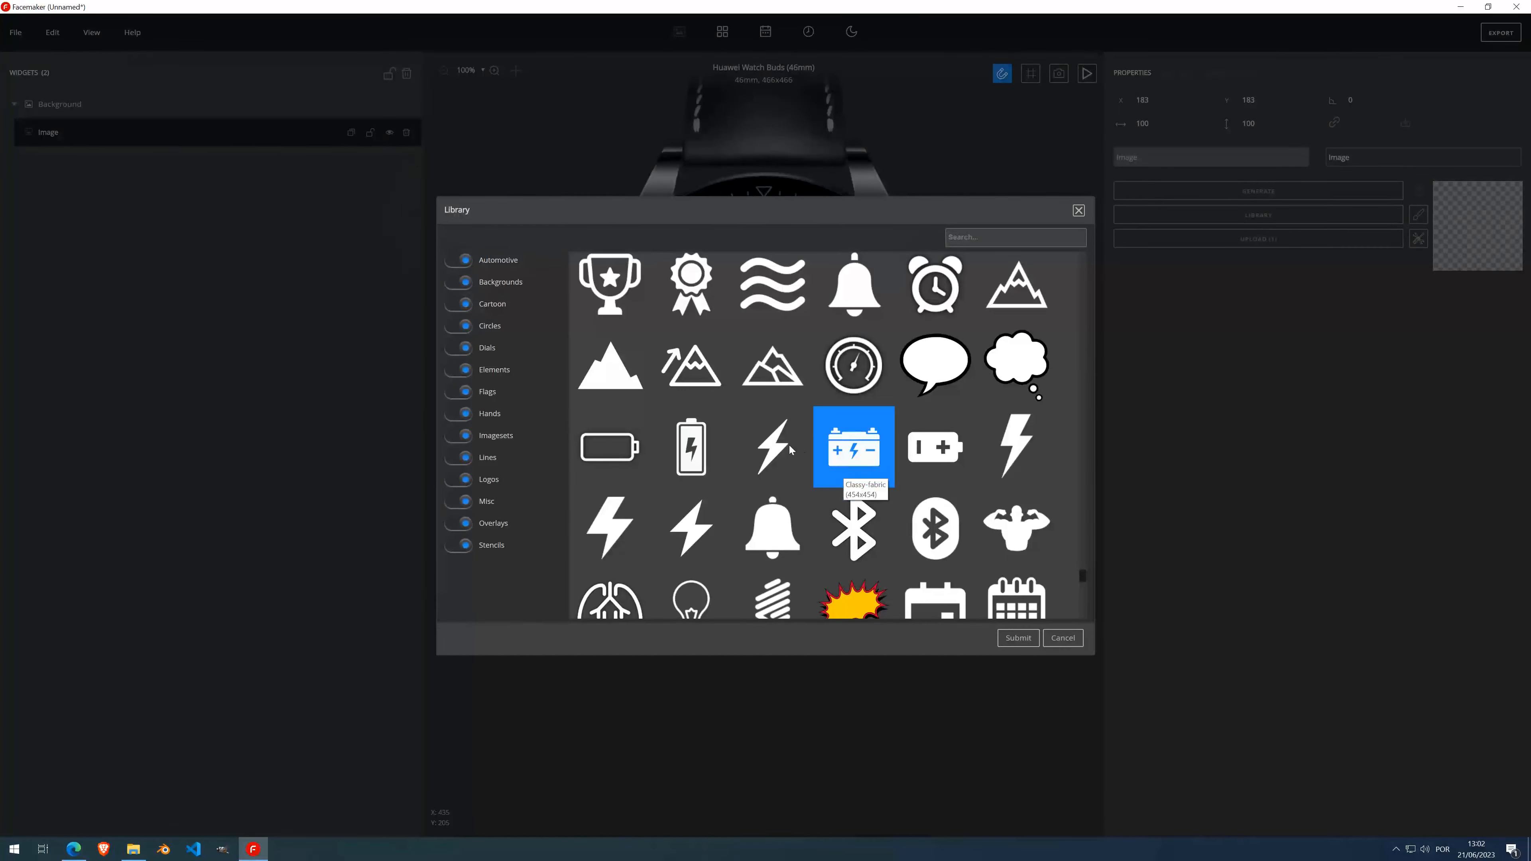
{"action": "scroll", "coordinate": [817, 427], "scroll_direction": "up", "scroll_amount": 20}
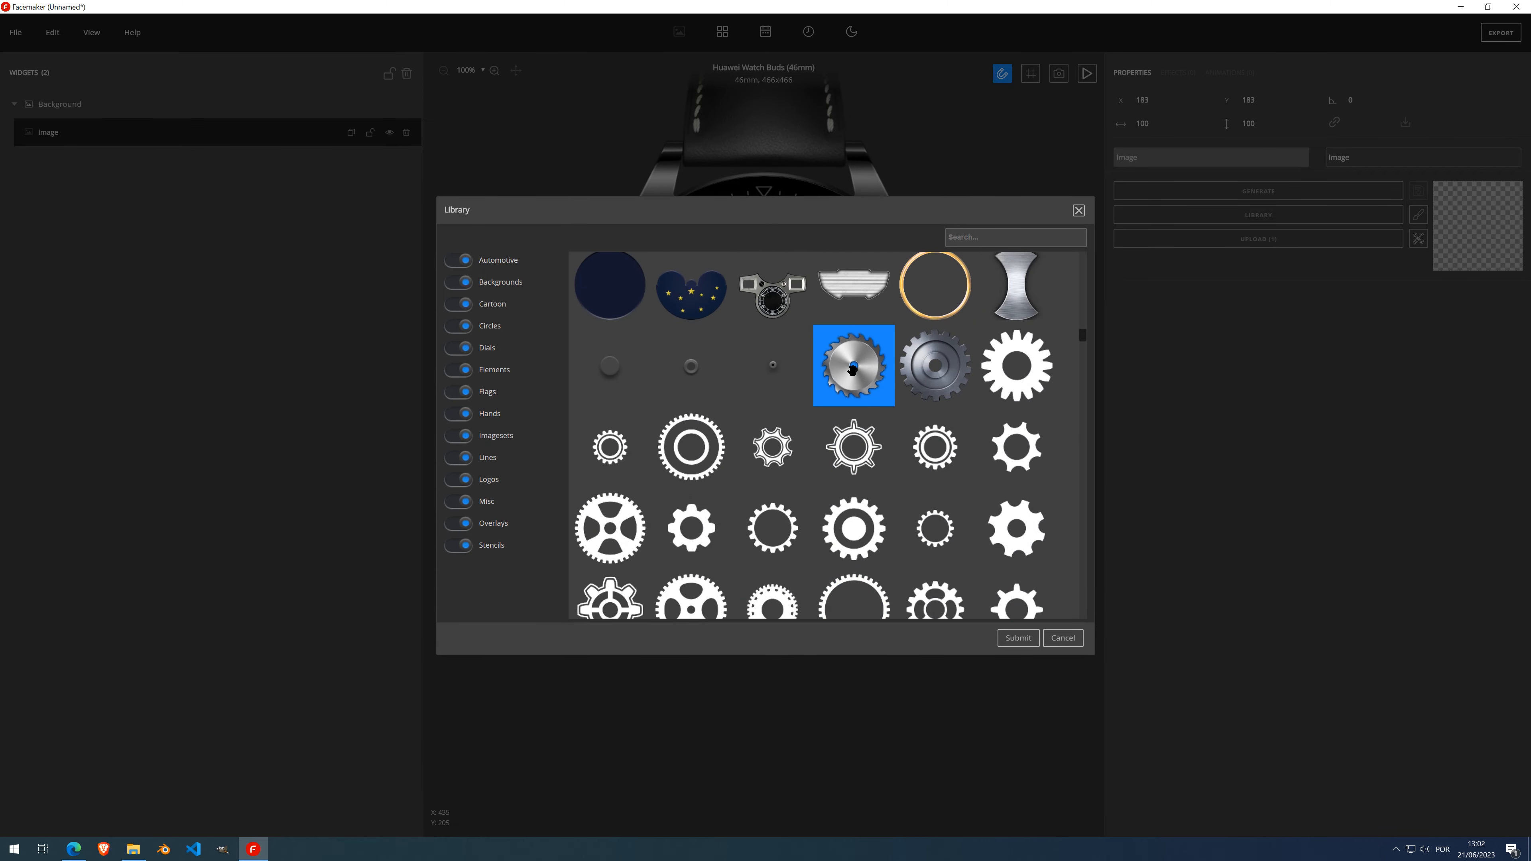
{"action": "double_click", "coordinate": [854, 374]}
Resize the blade to 100 × 100 and move it to the dial's left edge at X 17, Y 183
{"action": "double_click", "coordinate": [1145, 124]}
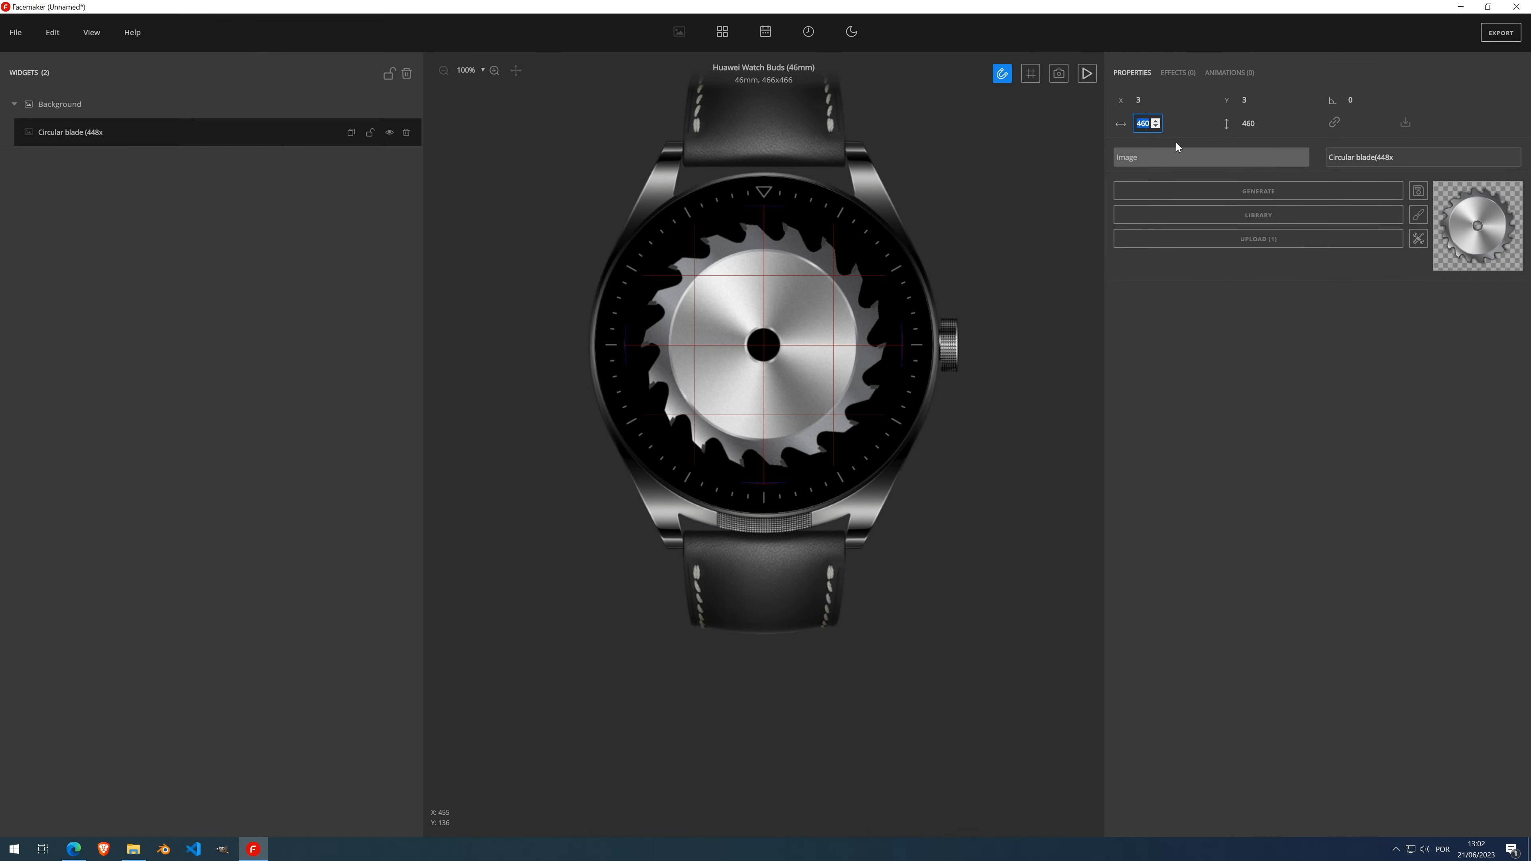
{"action": "type", "text": "100"}
{"action": "key", "text": "Return"}
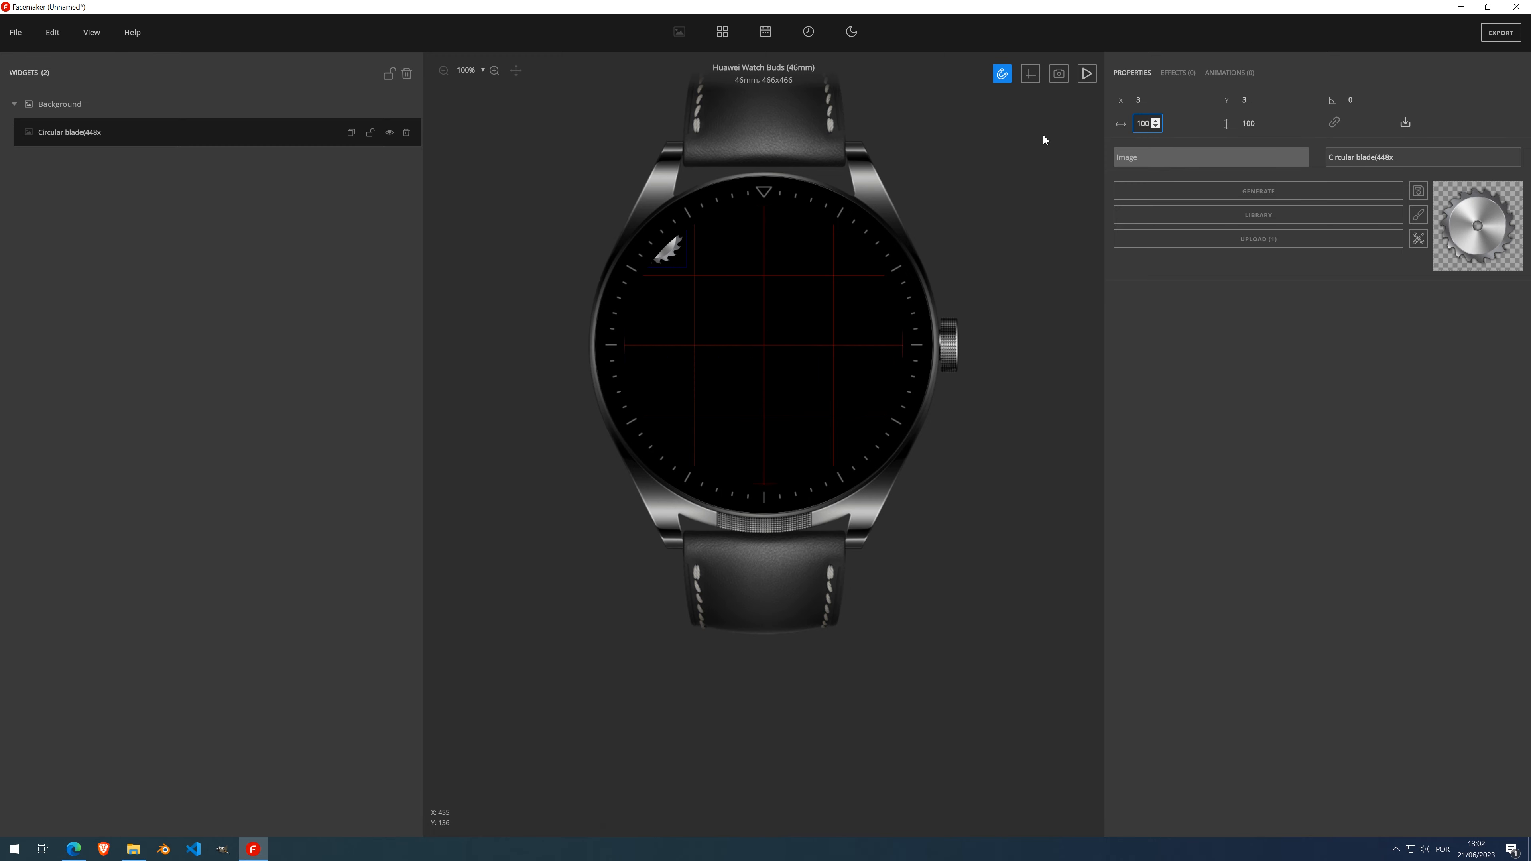
{"action": "left_click_drag", "start_coordinate": [656, 235], "coordinate": [669, 360]}
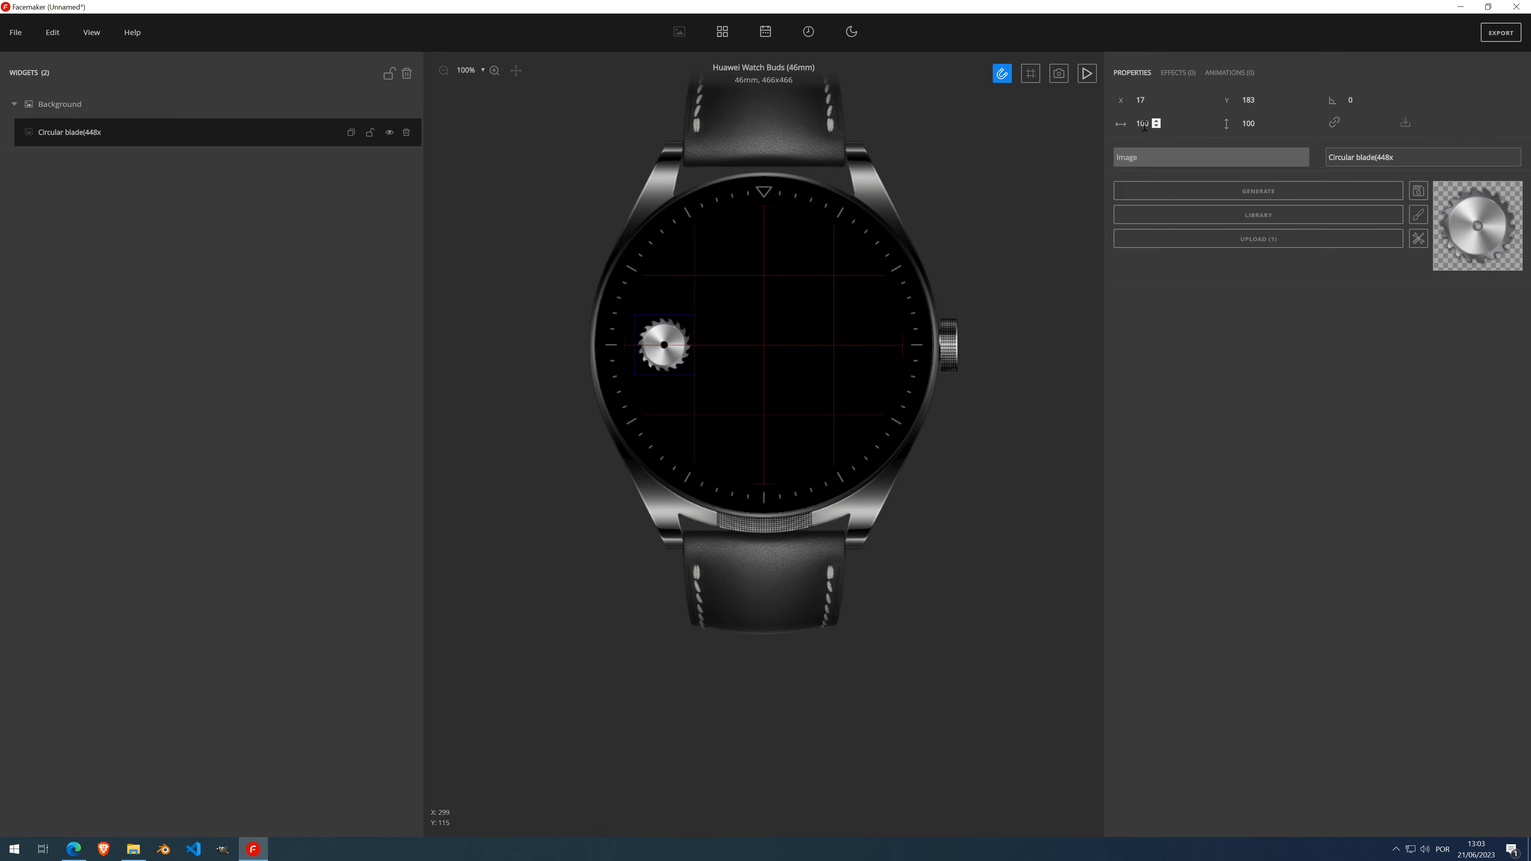
Create the blade animation's initial state with scale and position enabled, keeping 100 × 100 at X 17, Y 183
{"action": "left_click", "coordinate": [1230, 73]}
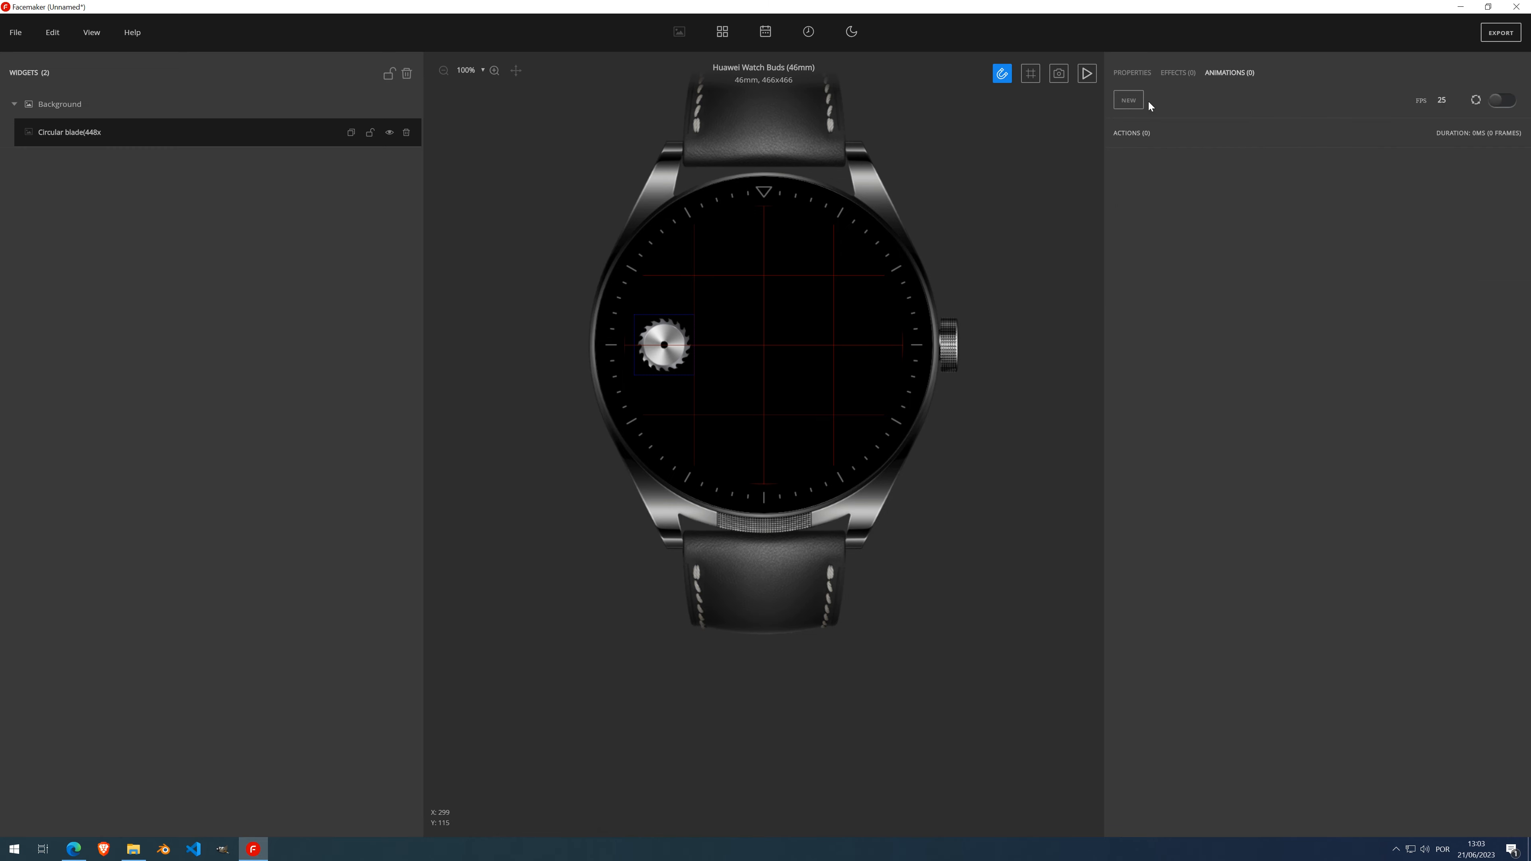
{"action": "left_click", "coordinate": [1130, 101]}
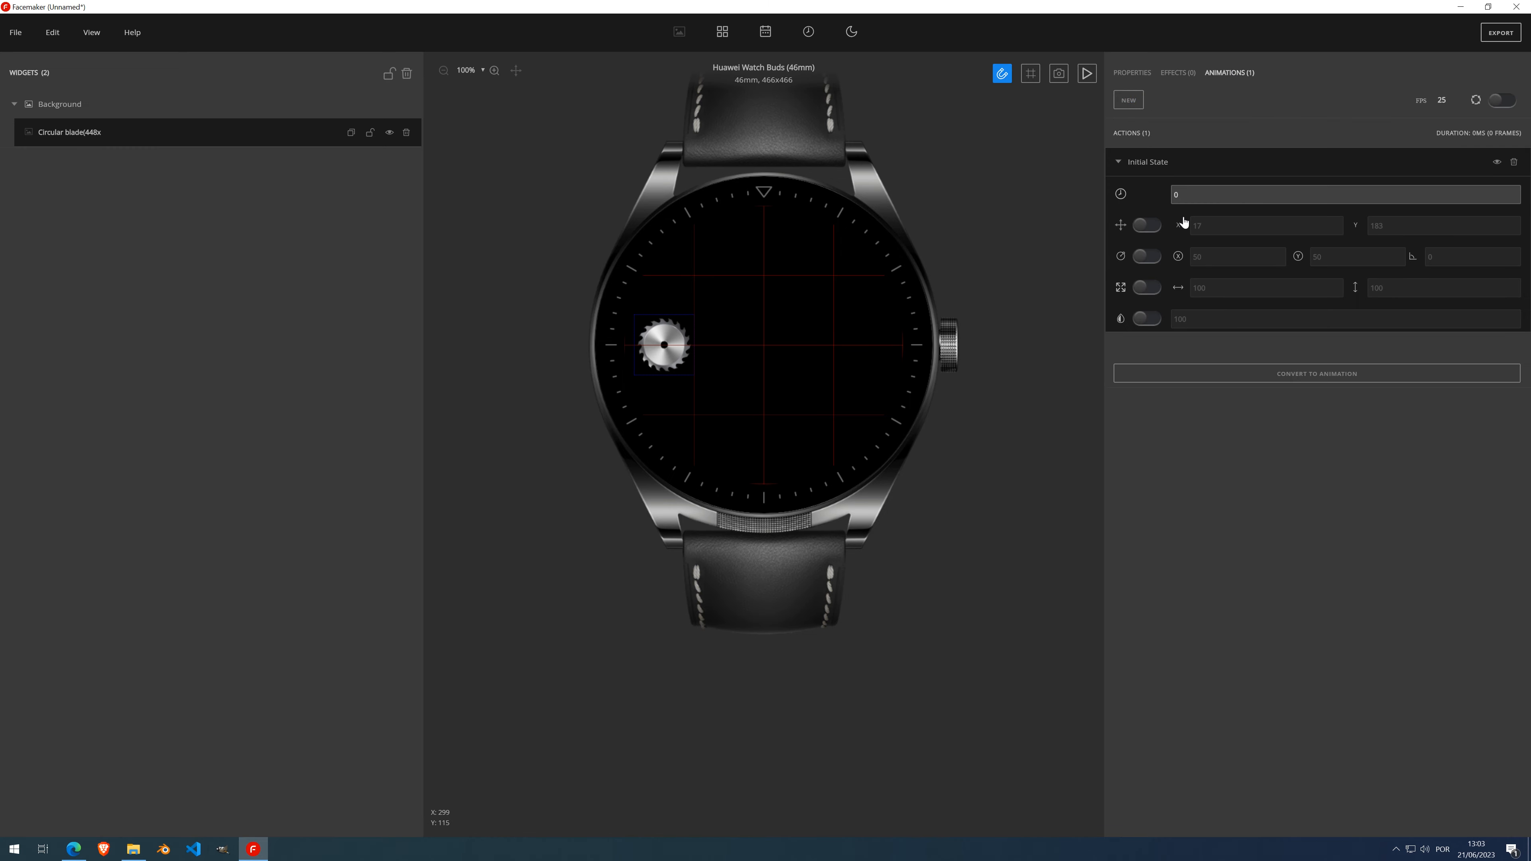
{"action": "left_click", "coordinate": [1147, 287]}
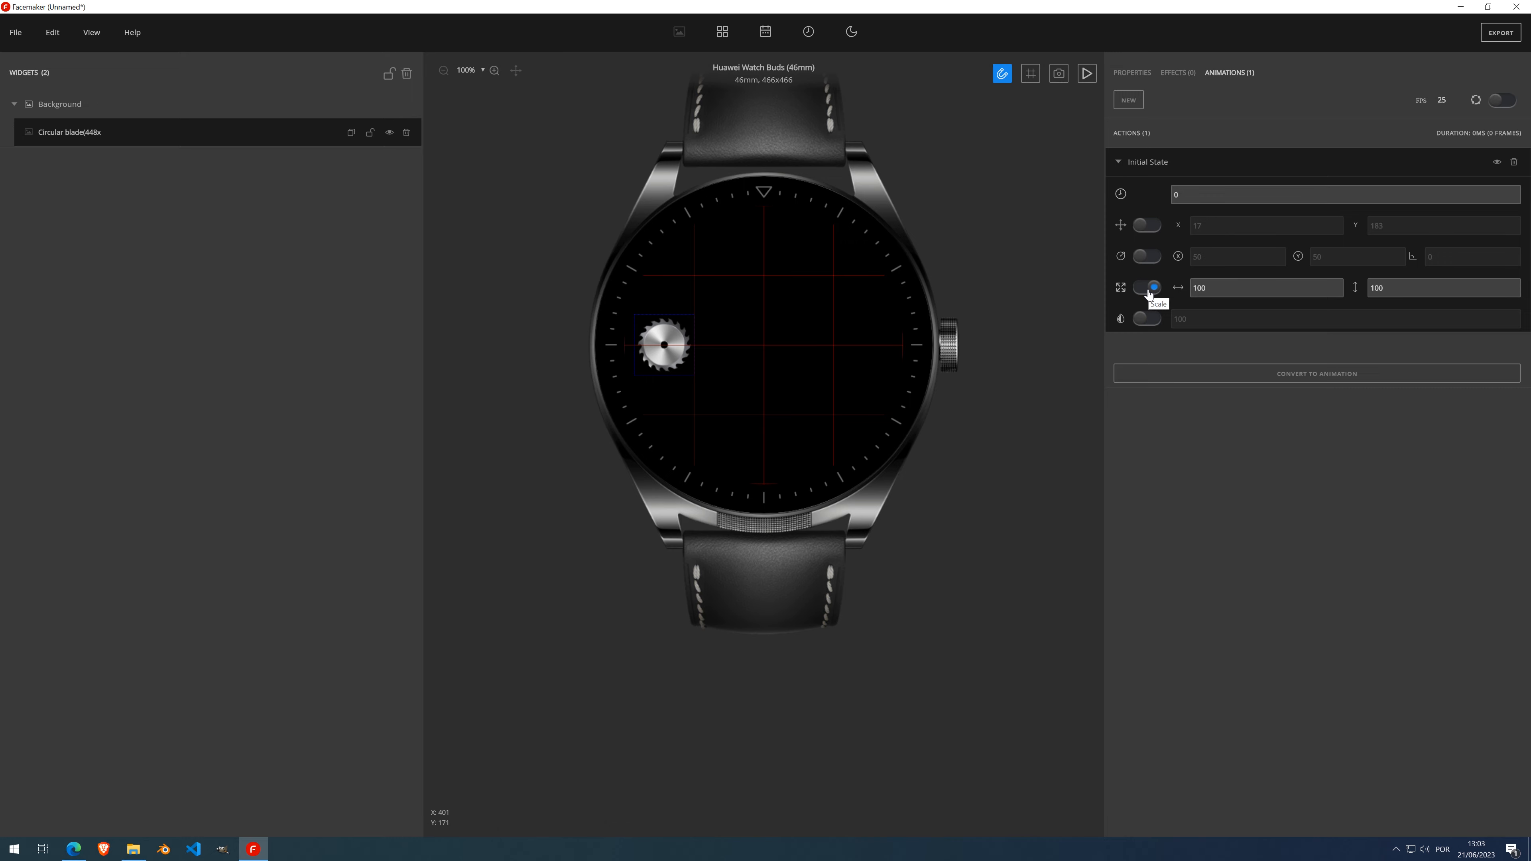
{"action": "left_click", "coordinate": [1147, 226]}
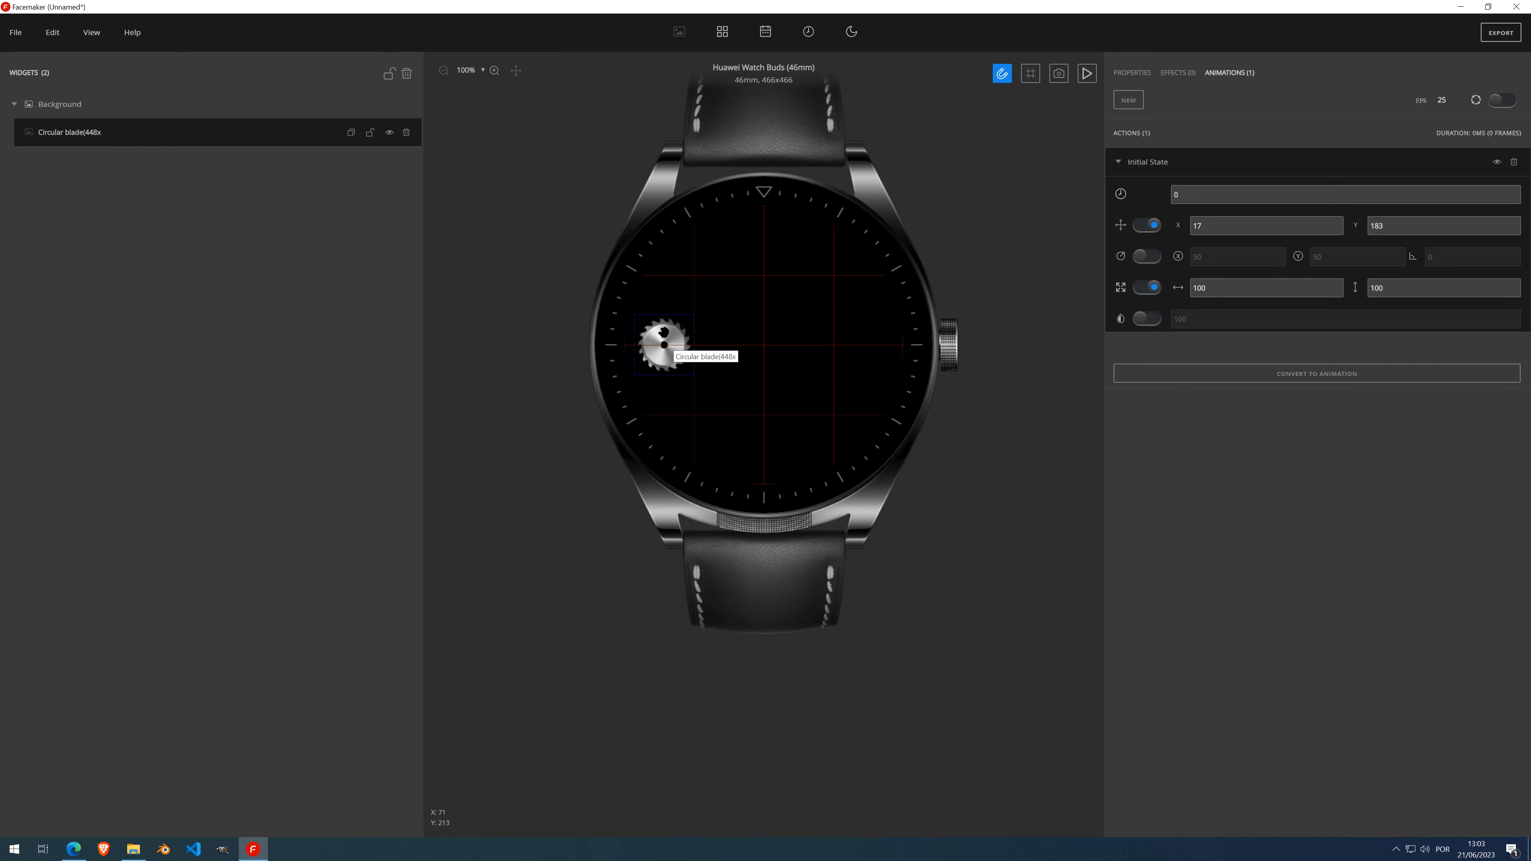
Add a 300 ms action that moves the blade to X 350, Y 183 and scales it to 50 × 50
{"action": "left_click", "coordinate": [1139, 104]}
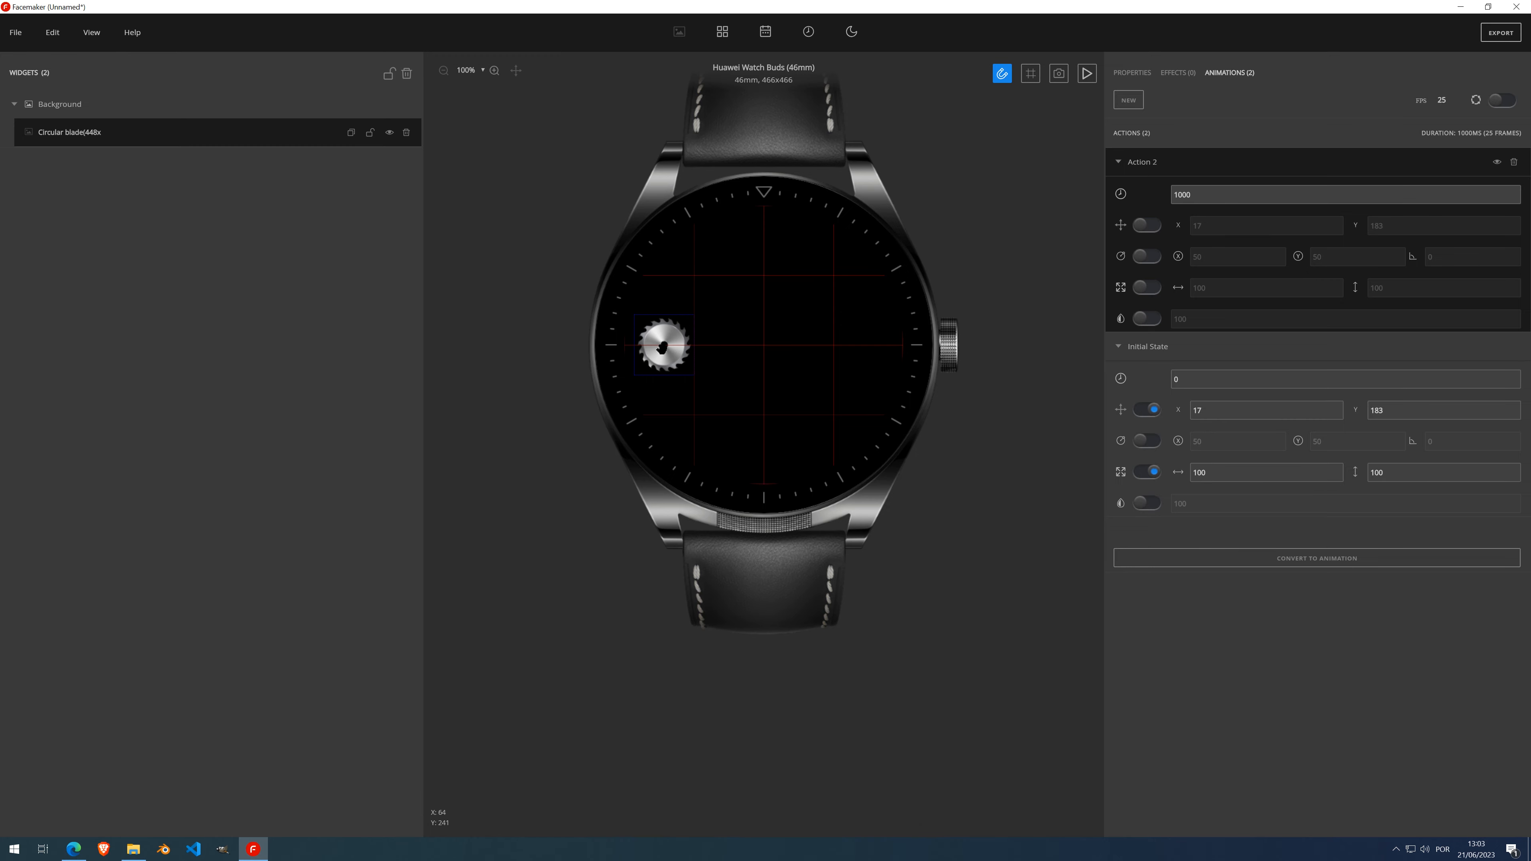
{"action": "left_click_drag", "start_coordinate": [662, 347], "coordinate": [863, 345]}
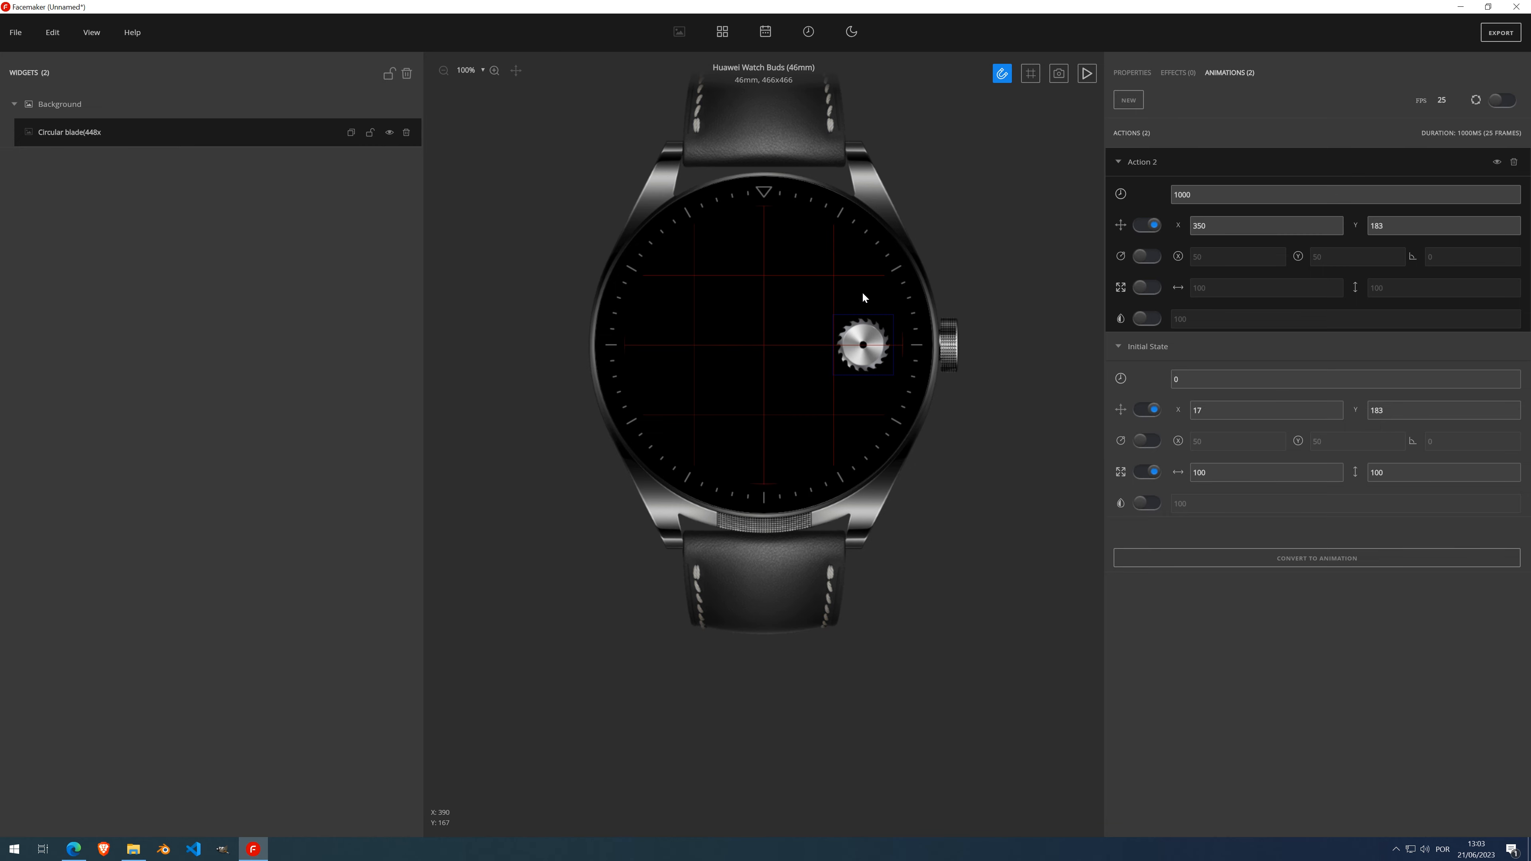
{"action": "left_click", "coordinate": [1147, 287]}
{"action": "left_click_drag", "start_coordinate": [1228, 287], "coordinate": [1171, 286]}
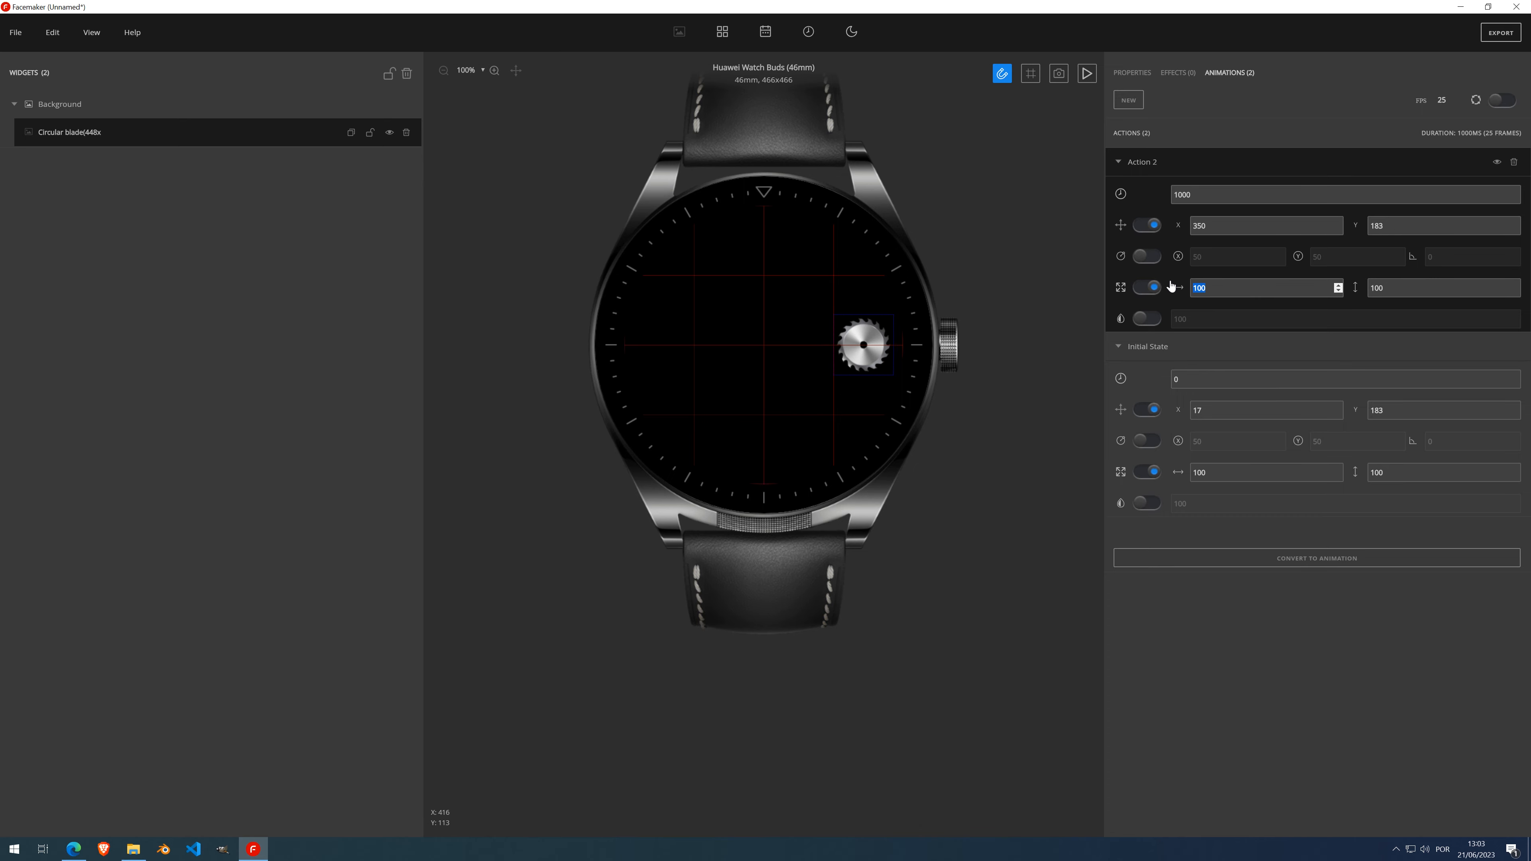
{"action": "type", "text": "50"}
{"action": "key", "text": "Tab"}
{"action": "type", "text": "5"}
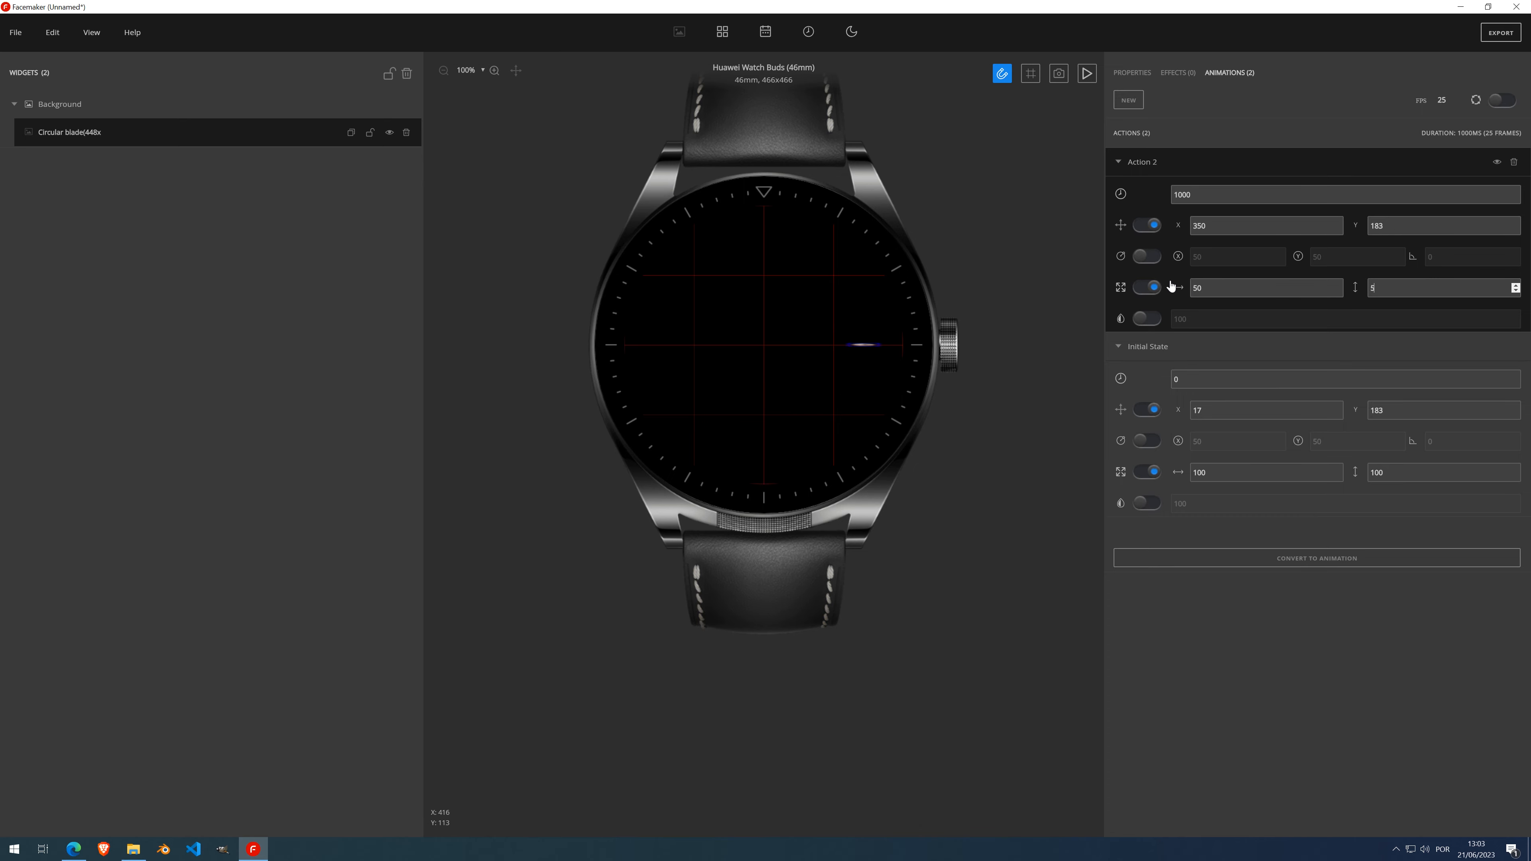
{"action": "type", "text": "0"}
{"action": "left_click_drag", "start_coordinate": [1196, 195], "coordinate": [1119, 189]}
{"action": "type", "text": "300"}
Add a 1000 ms action that returns the blade to X 17, Y 183 and scales it to 100 × 100
{"action": "left_click", "coordinate": [1129, 100]}
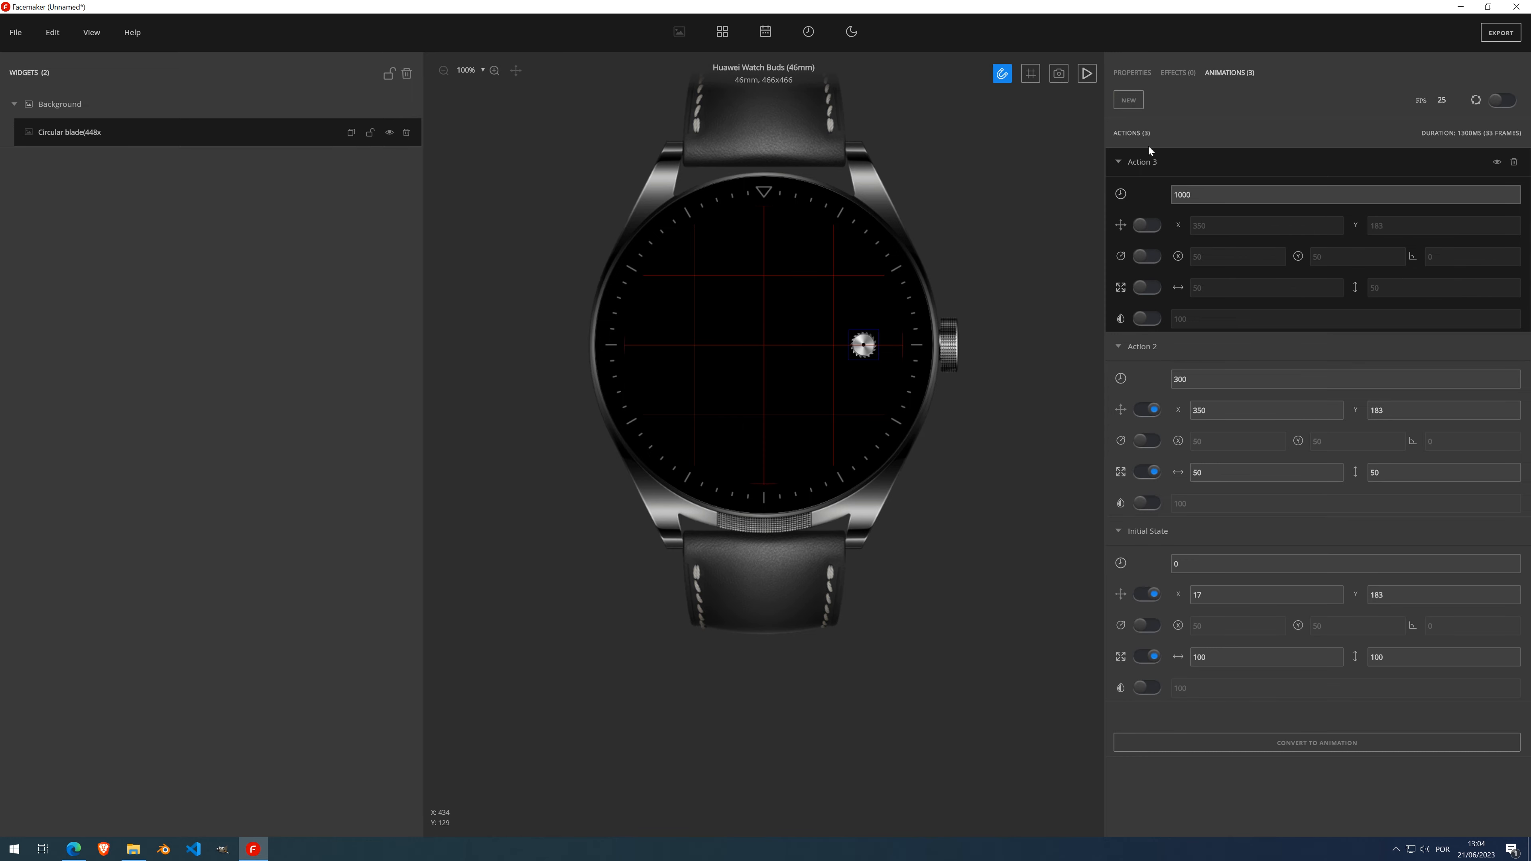
{"action": "left_click", "coordinate": [1150, 232]}
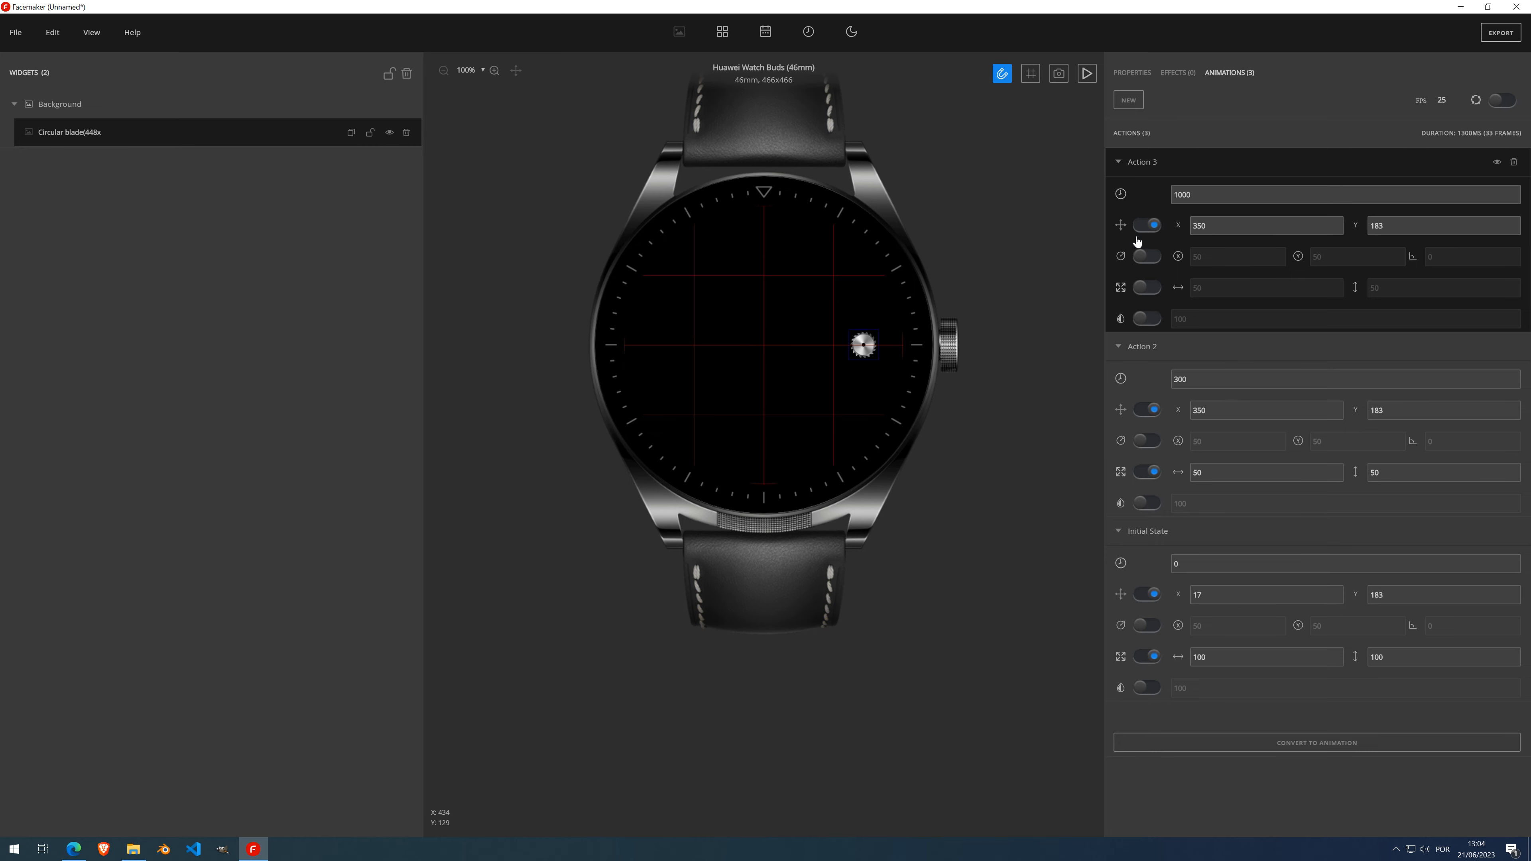
{"action": "left_click", "coordinate": [1146, 288]}
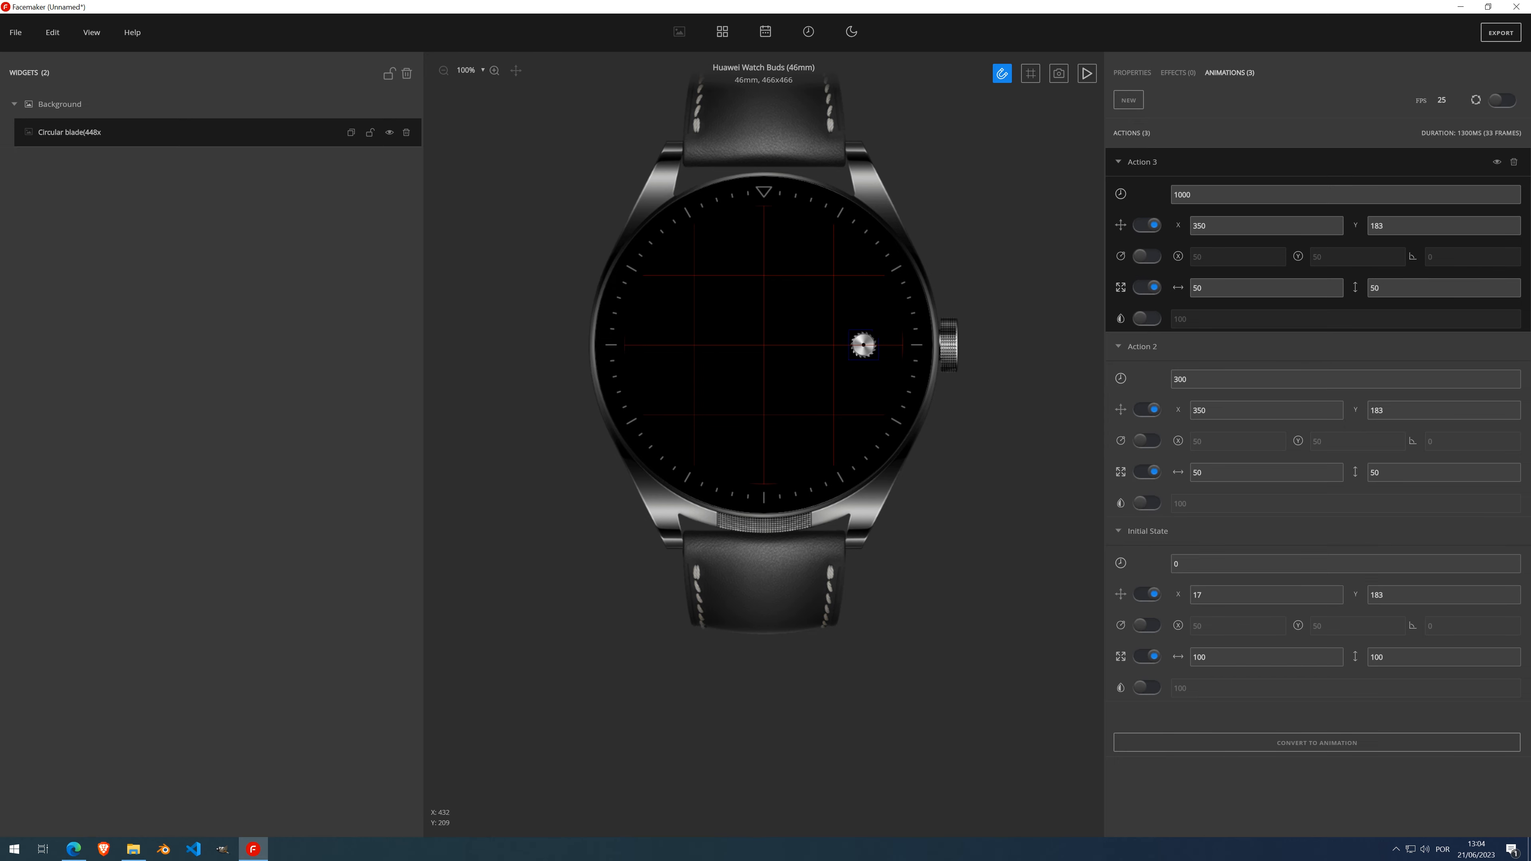
{"action": "left_click_drag", "start_coordinate": [882, 371], "coordinate": [684, 371]}
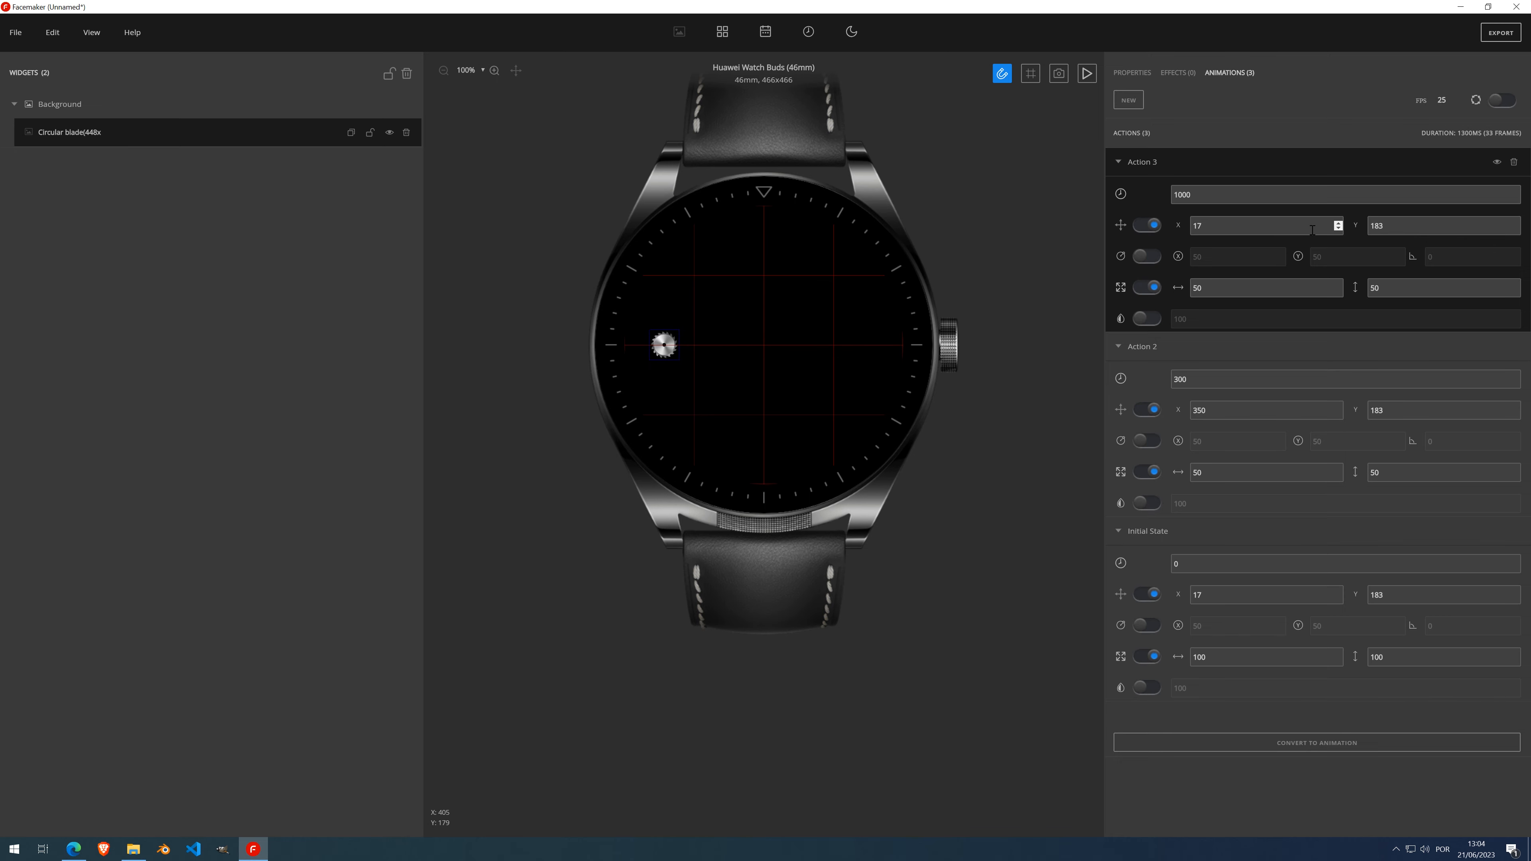
{"action": "left_click", "coordinate": [1223, 282]}
{"action": "type", "text": "100"}
{"action": "key", "text": "Tab"}
{"action": "type", "text": "100"}
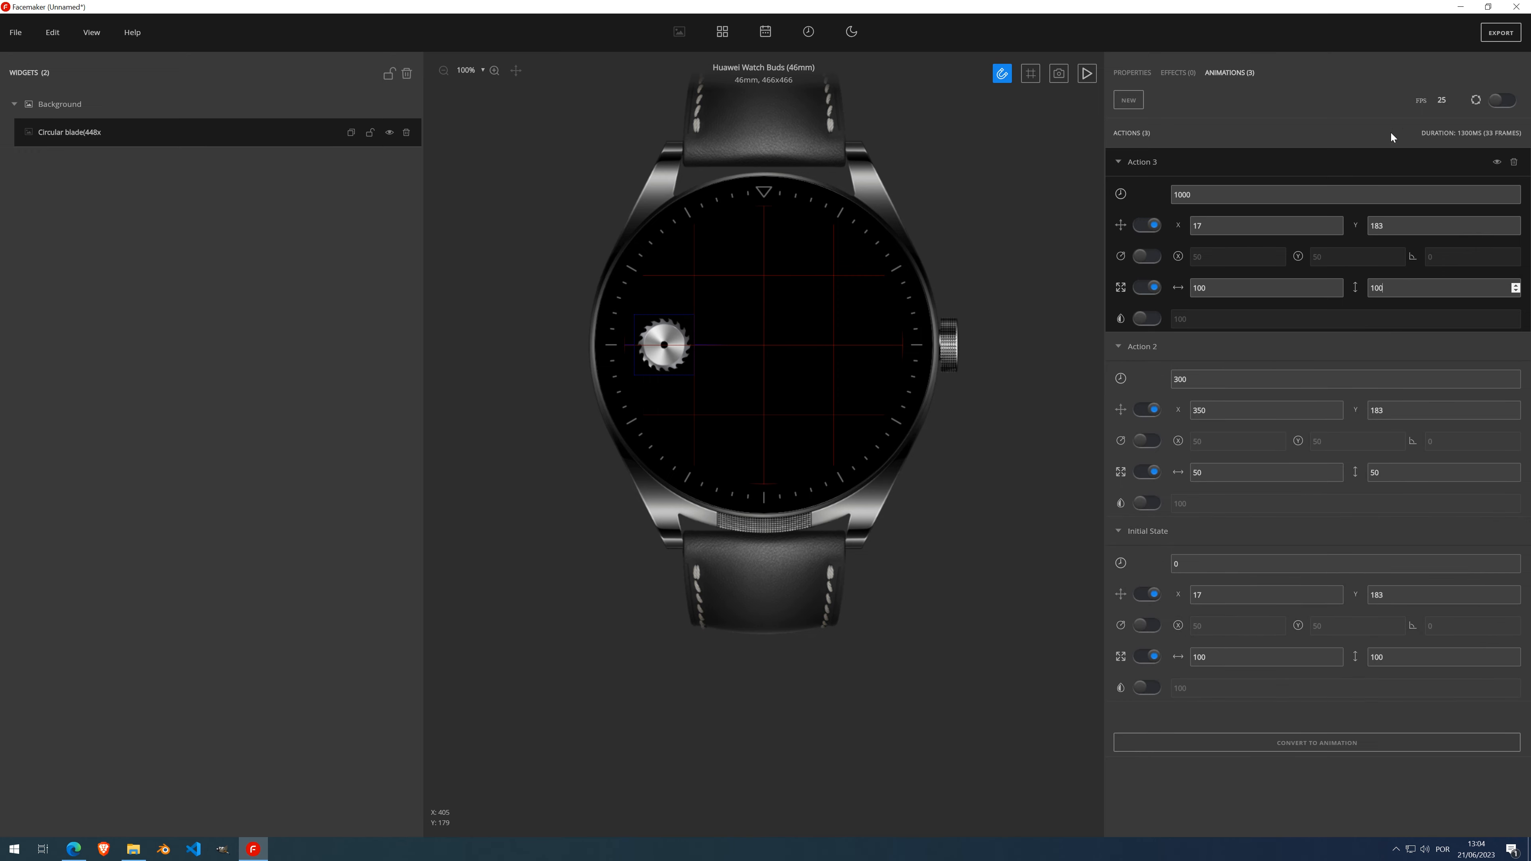
Turn on looping for the blade's animation and play it
{"action": "left_click", "coordinate": [1501, 100]}
{"action": "left_click", "coordinate": [1088, 74]}
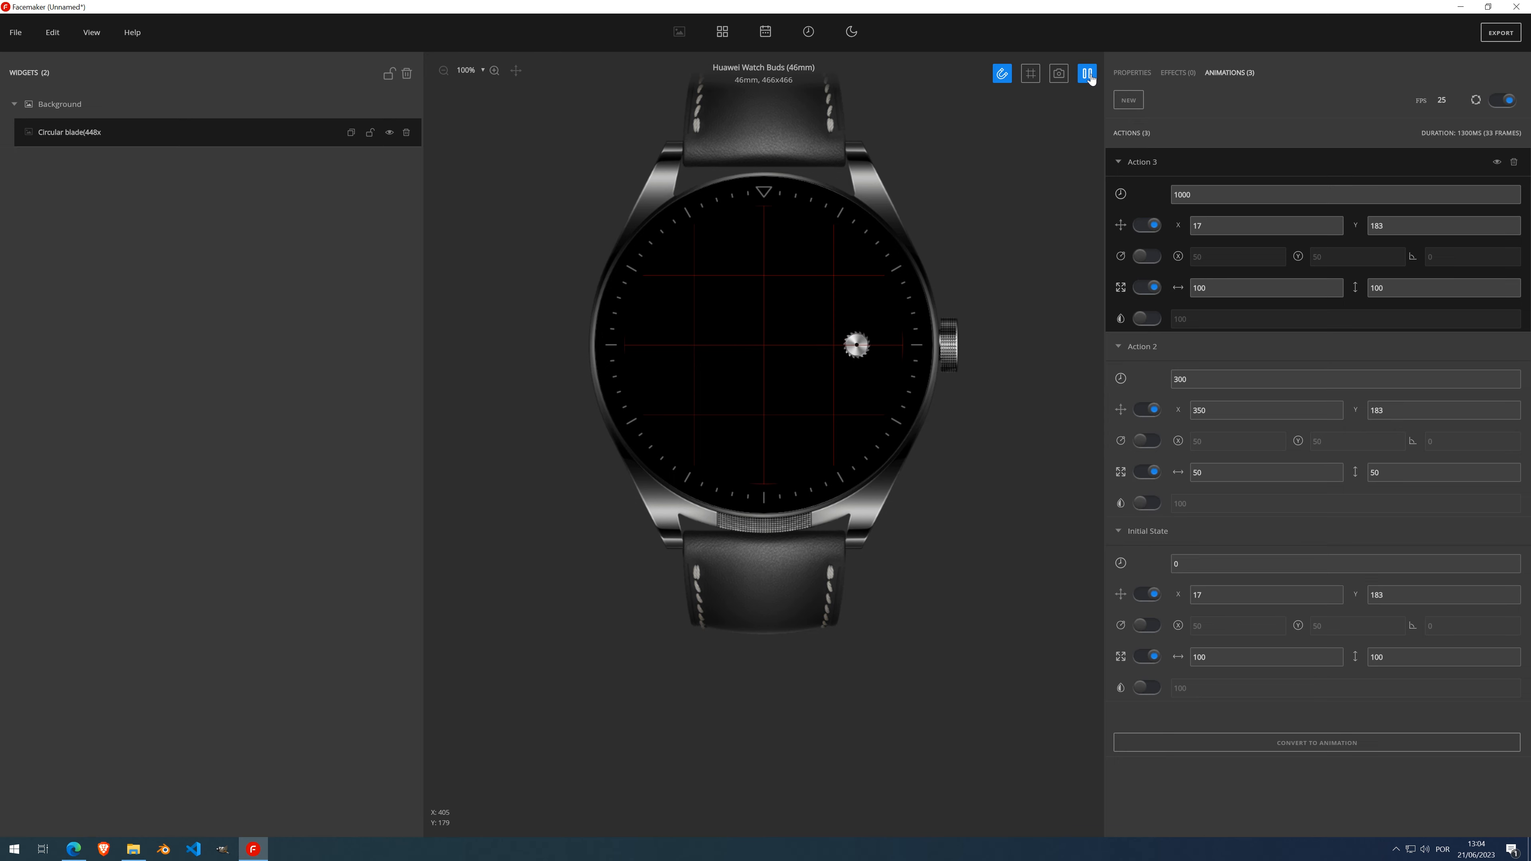
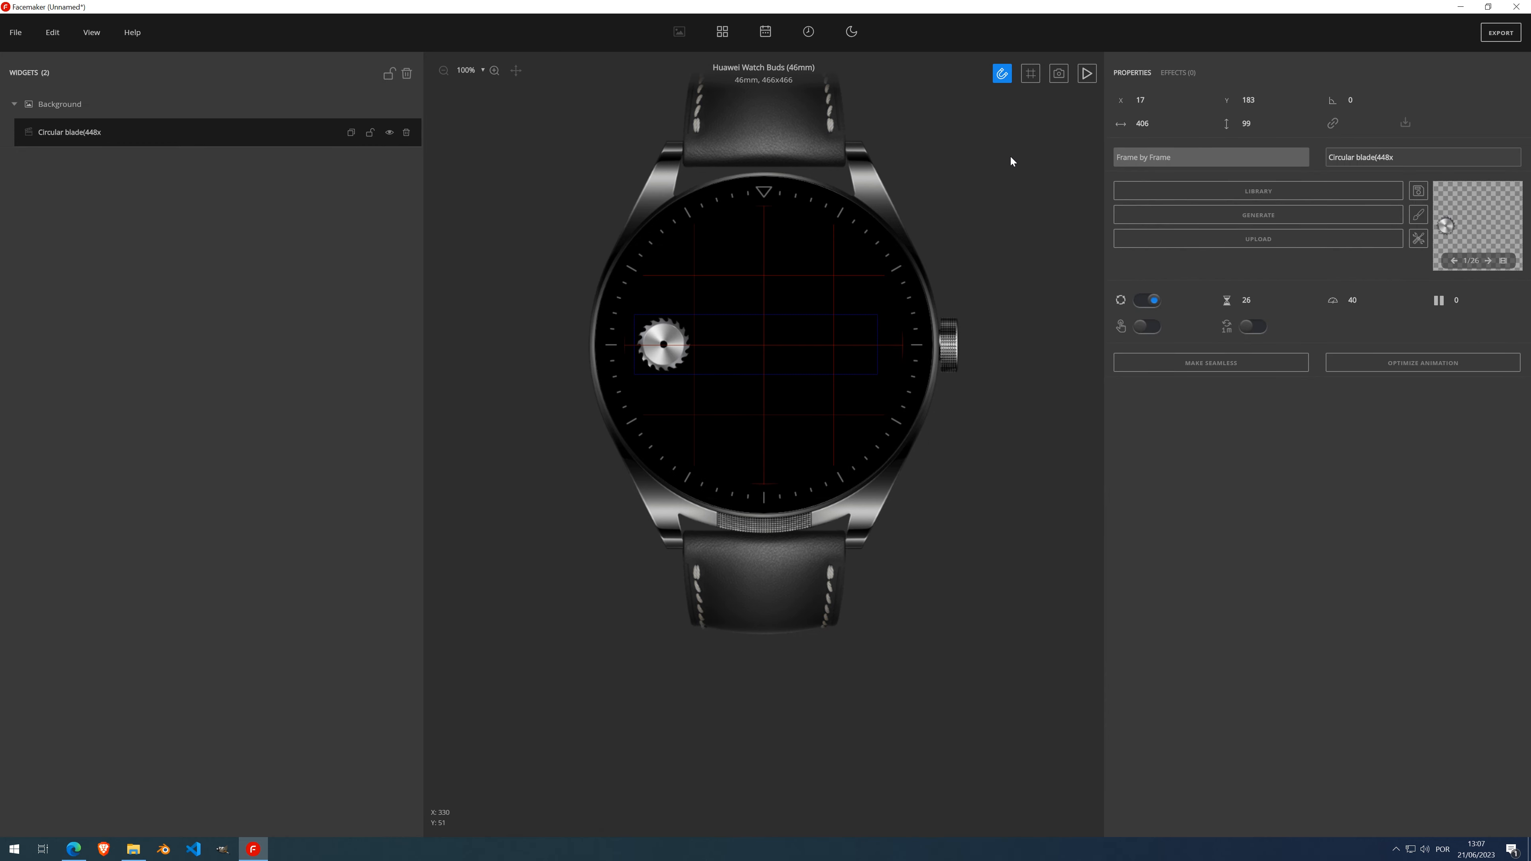
Preview the blade's converted frame-by-frame animation and stop the playback
{"action": "left_click", "coordinate": [1087, 78]}
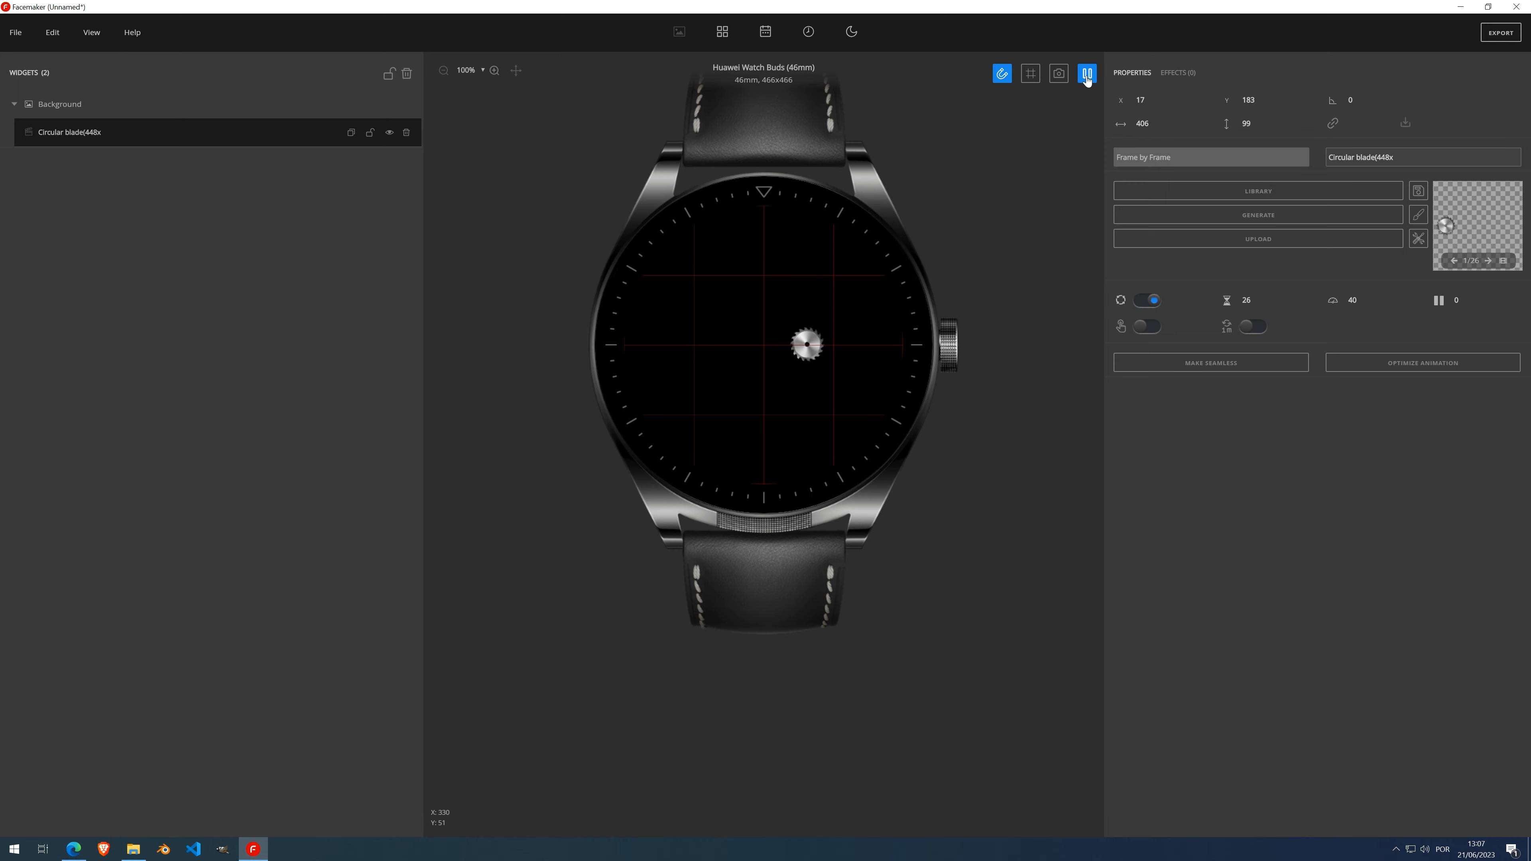
{"action": "left_click", "coordinate": [1086, 75]}
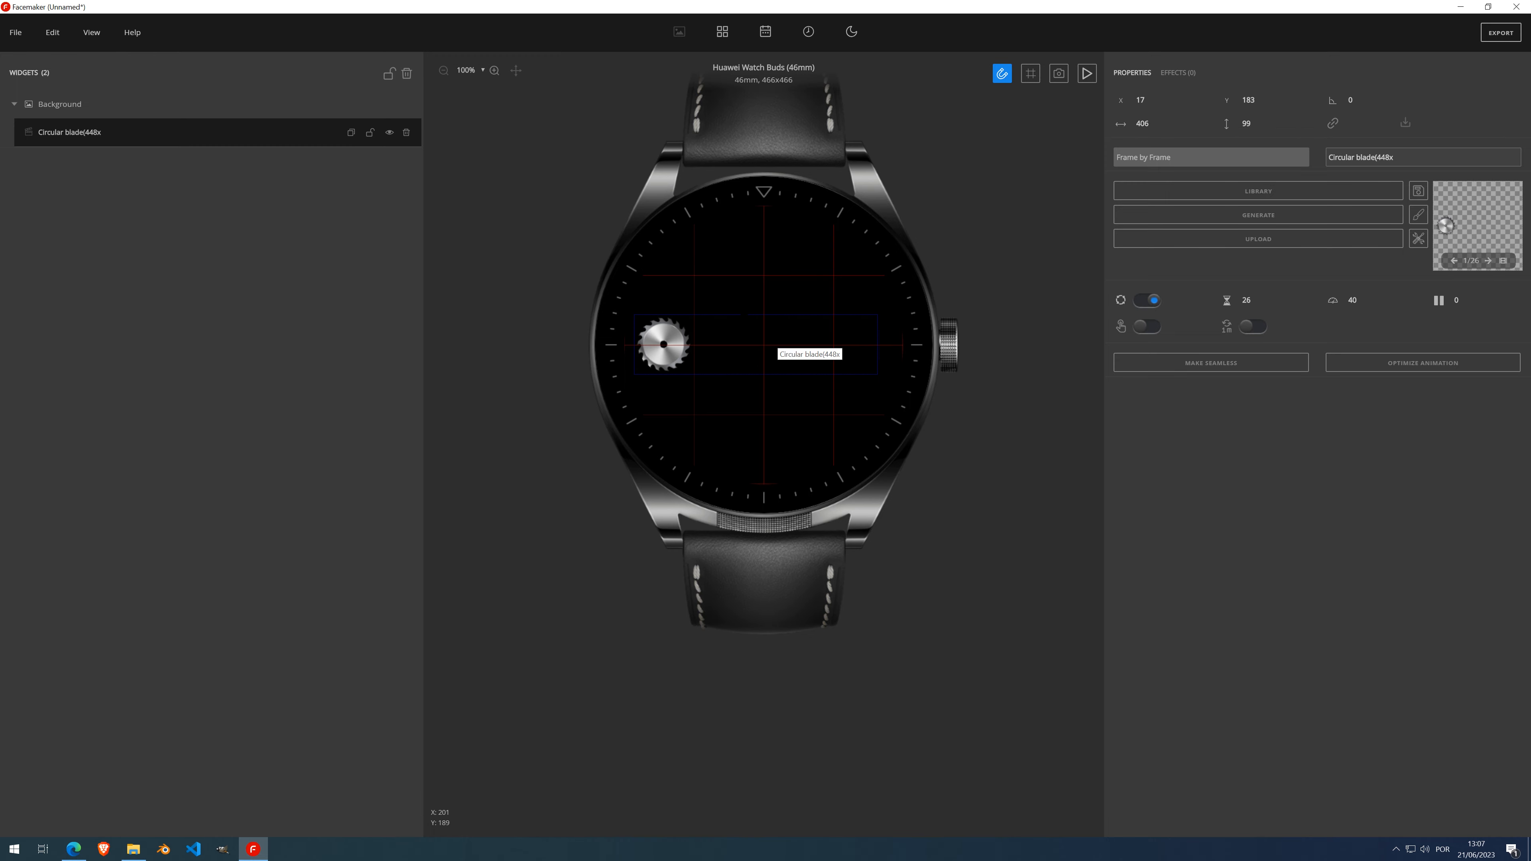
Delete the converted blade widget and add an empty image widget to the Background
{"action": "left_click", "coordinate": [407, 135]}
{"action": "left_click", "coordinate": [351, 104]}
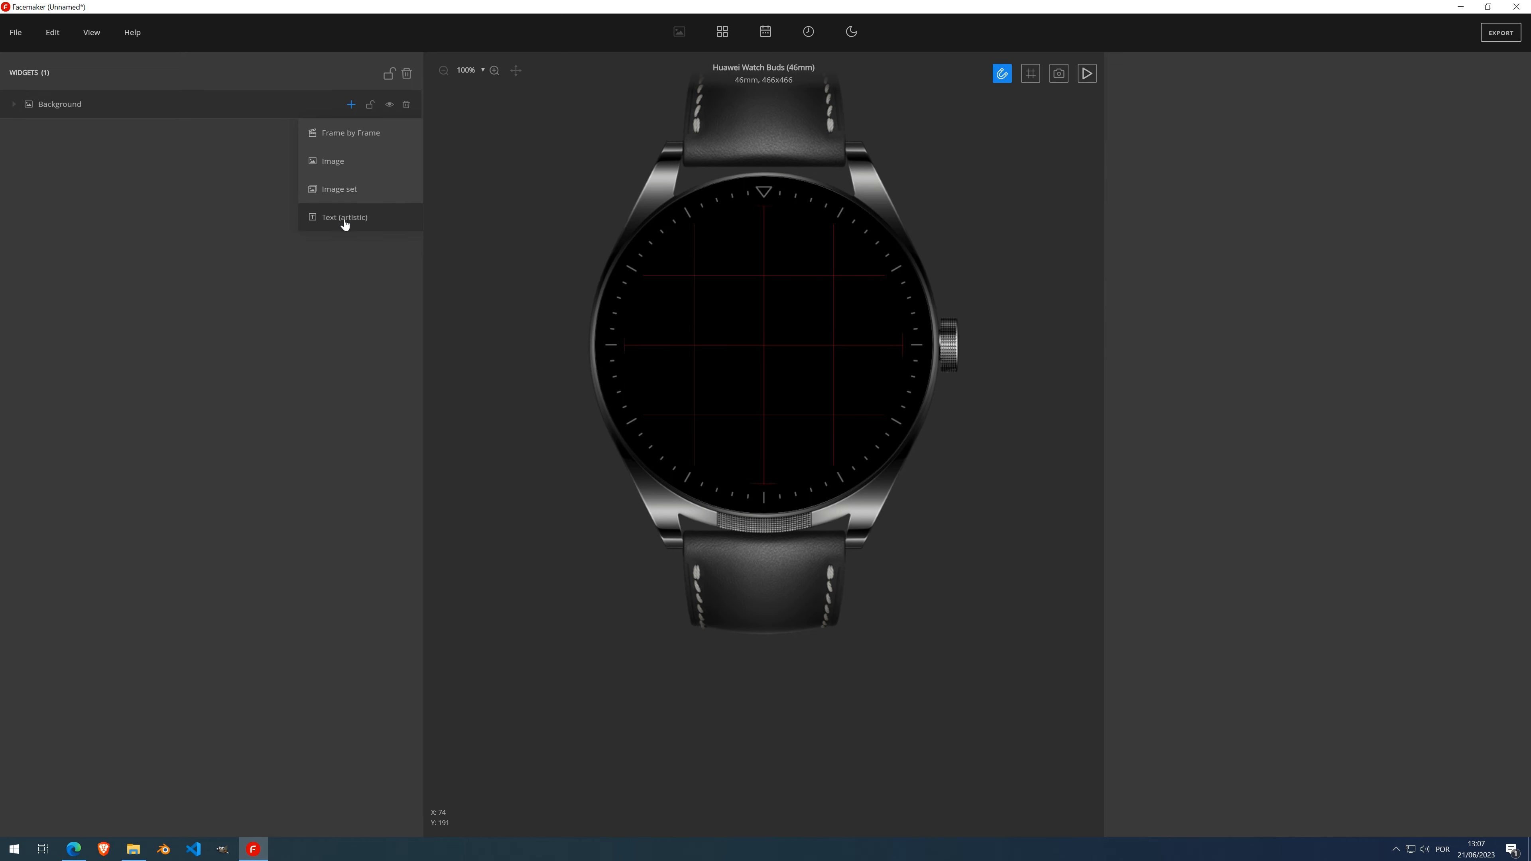
{"action": "left_click", "coordinate": [350, 164]}
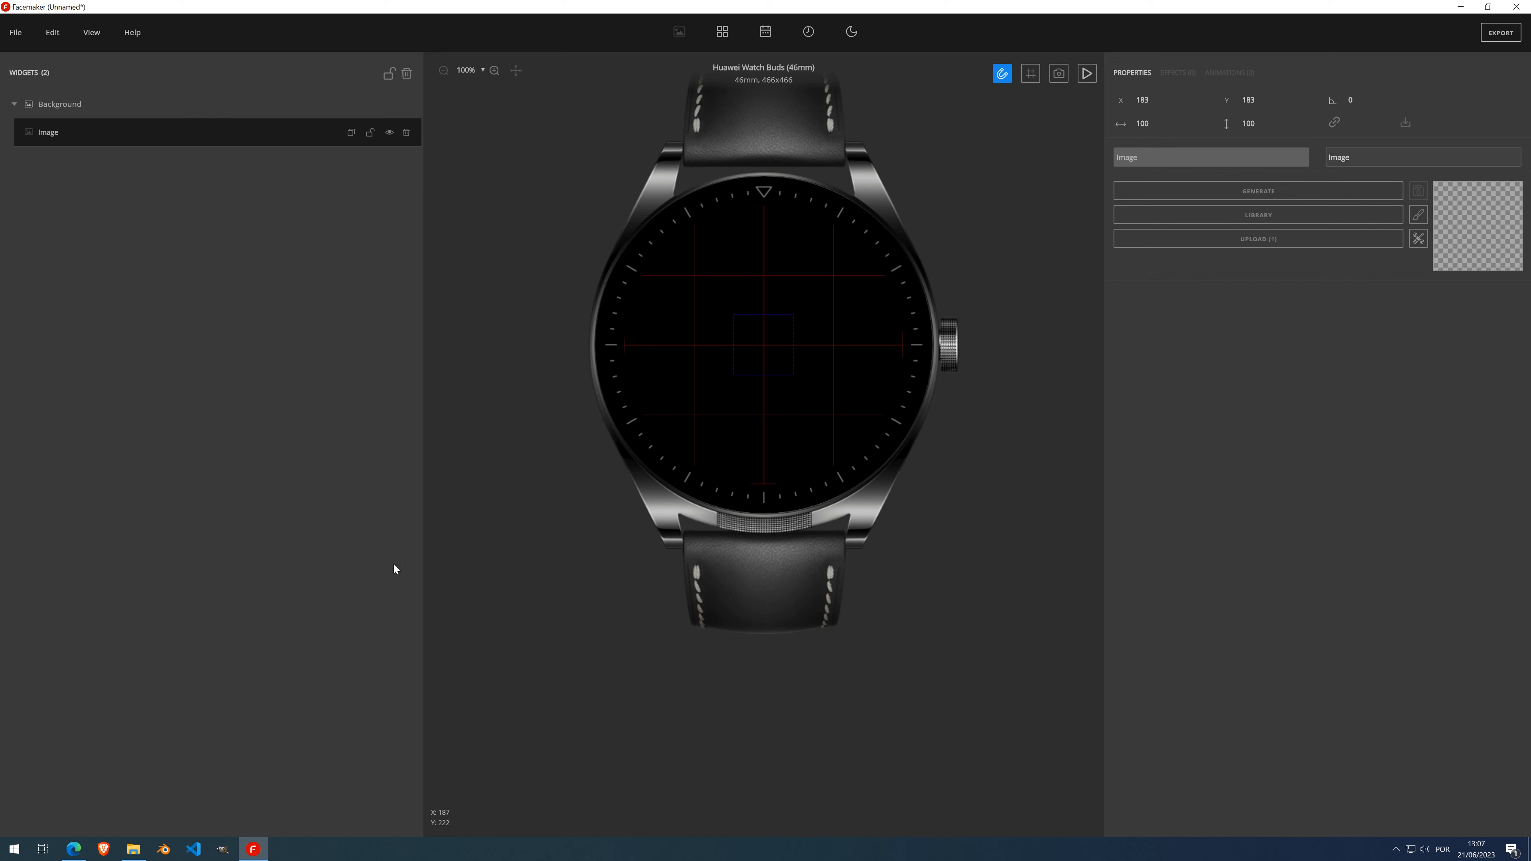
Switch to the Edge browser and search Google for "propeller image" in a new tab
{"action": "left_click", "coordinate": [73, 849]}
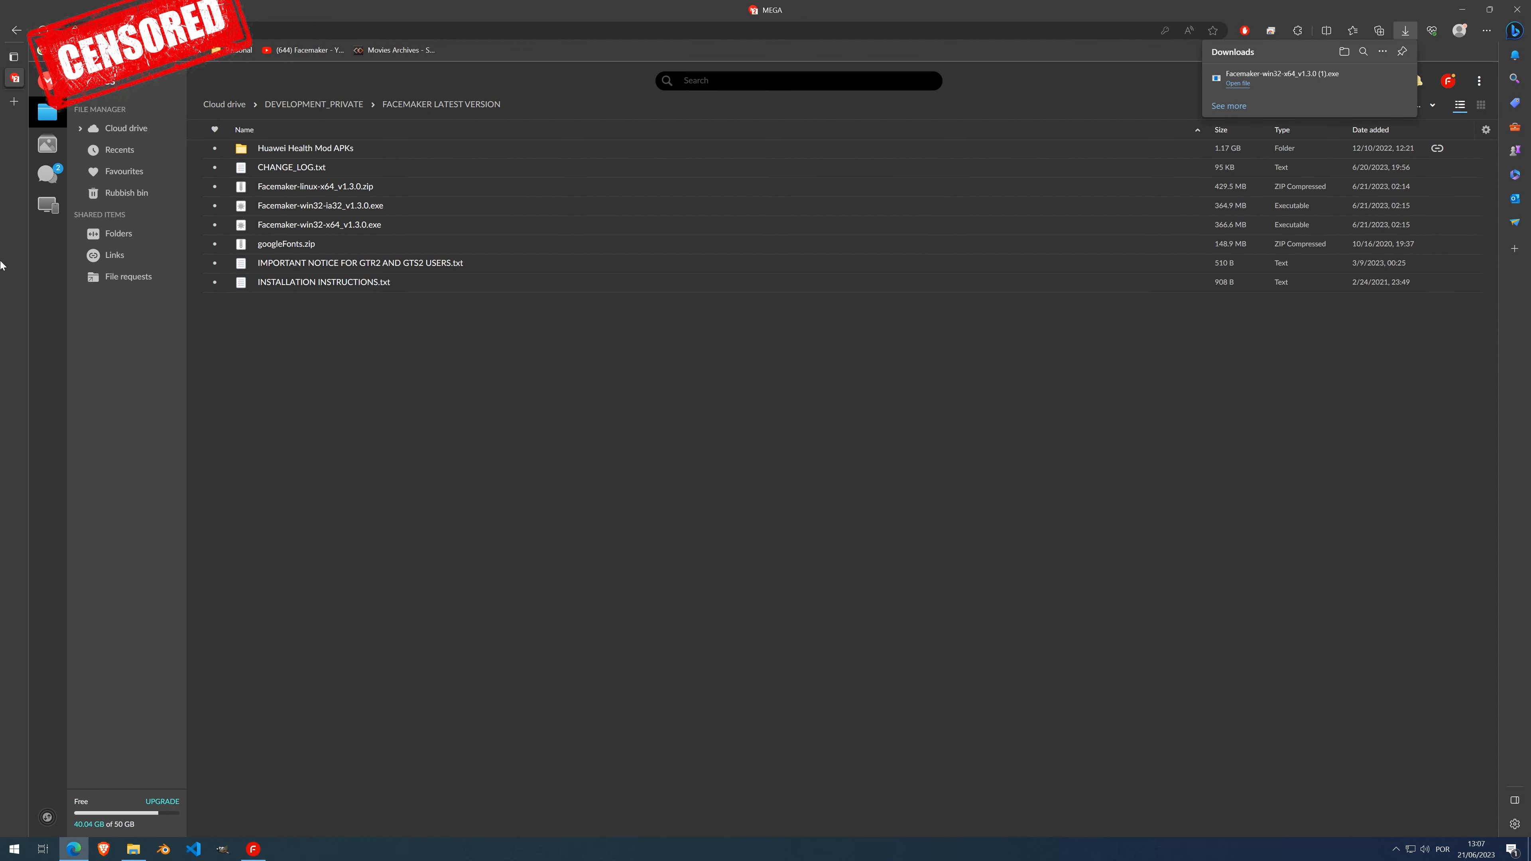
{"action": "left_click", "coordinate": [14, 101]}
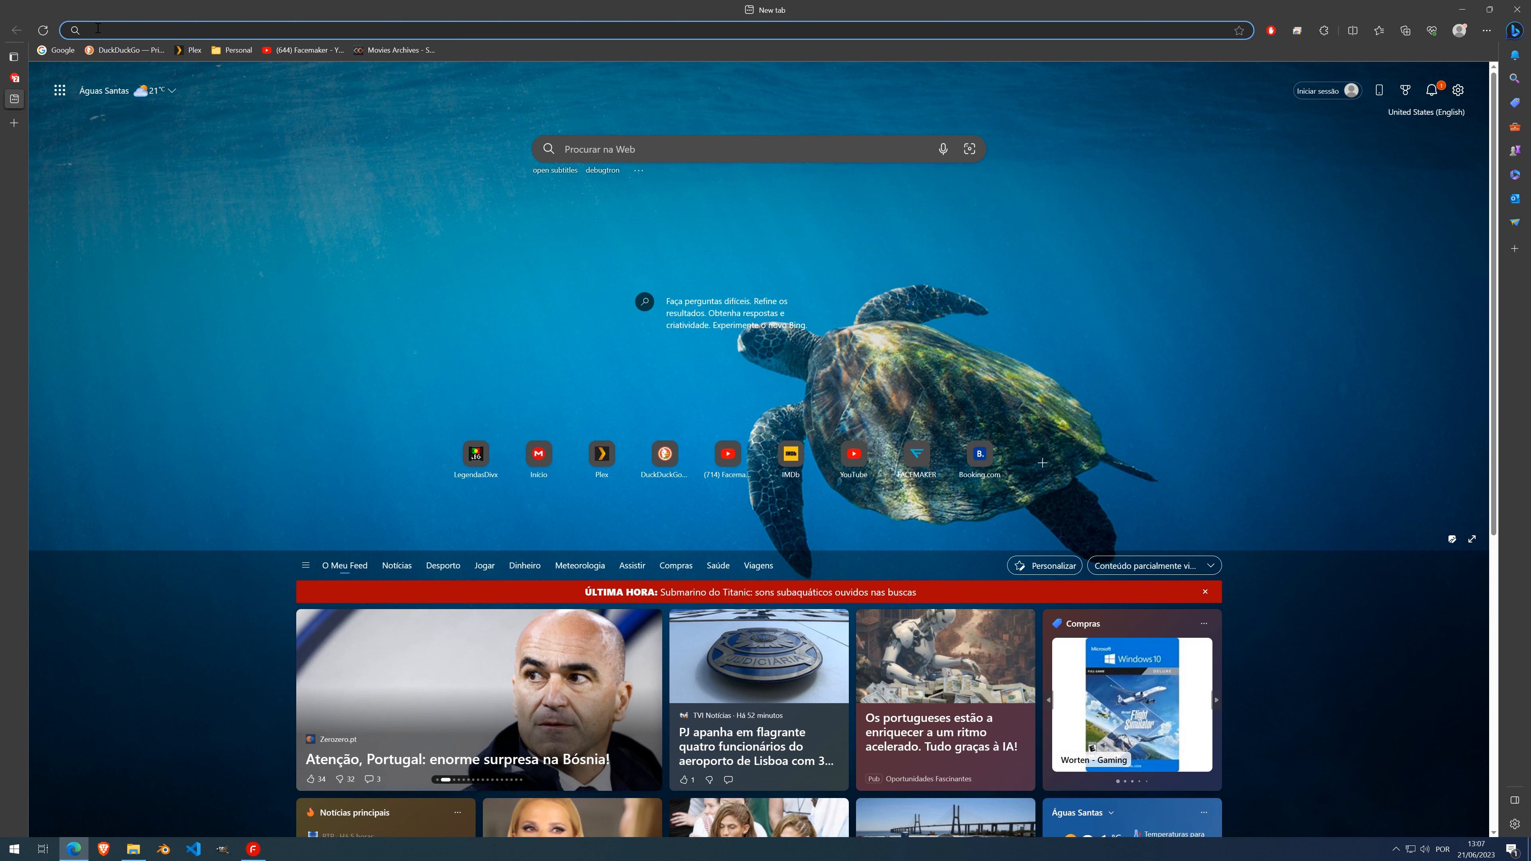
{"action": "left_click", "coordinate": [55, 50]}
{"action": "left_click", "coordinate": [654, 296]}
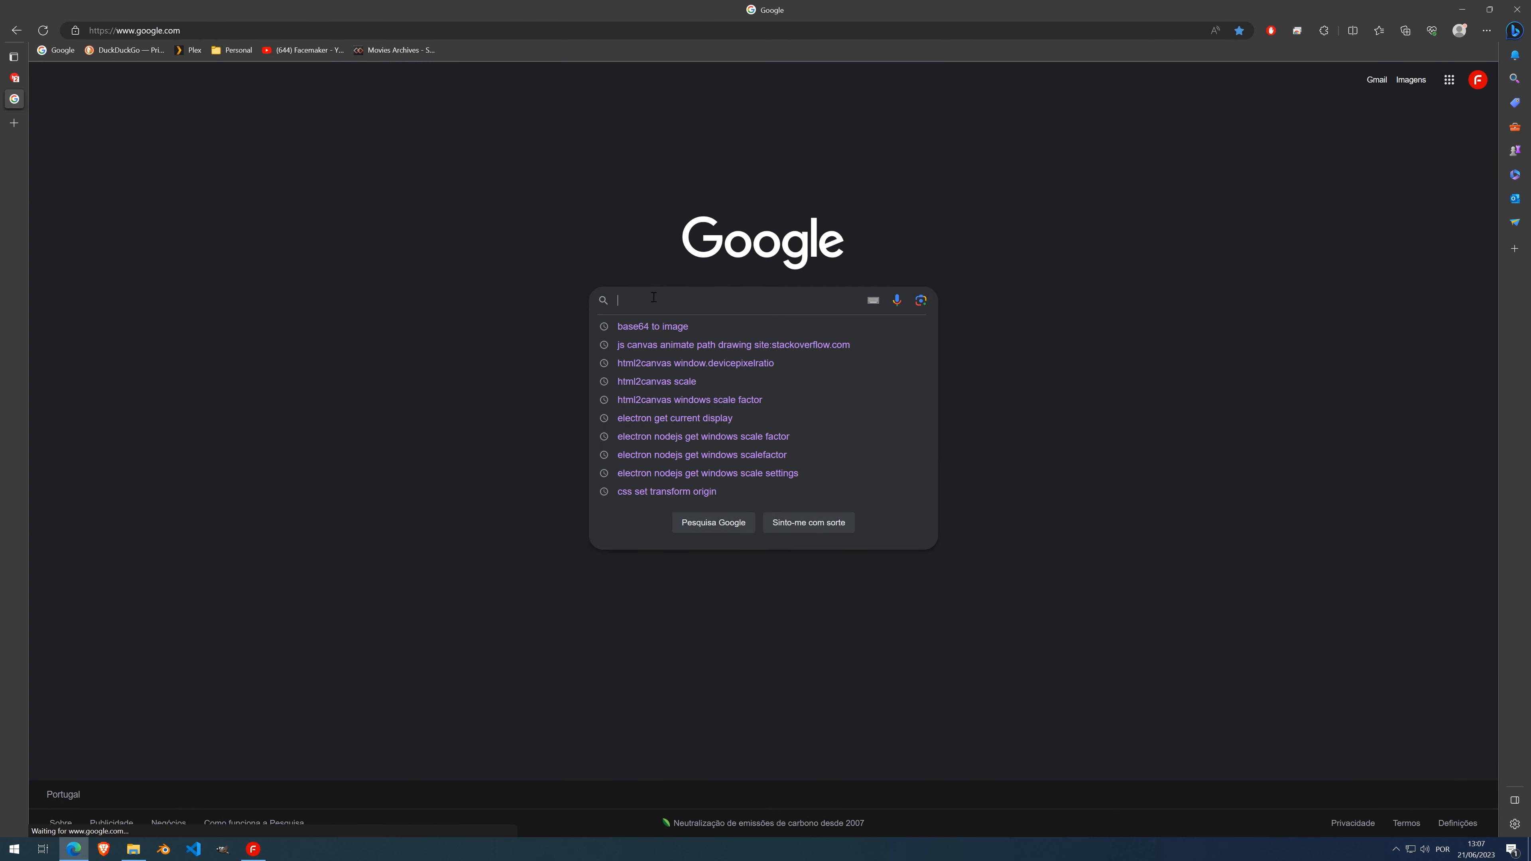
{"action": "type", "text": "prope"}
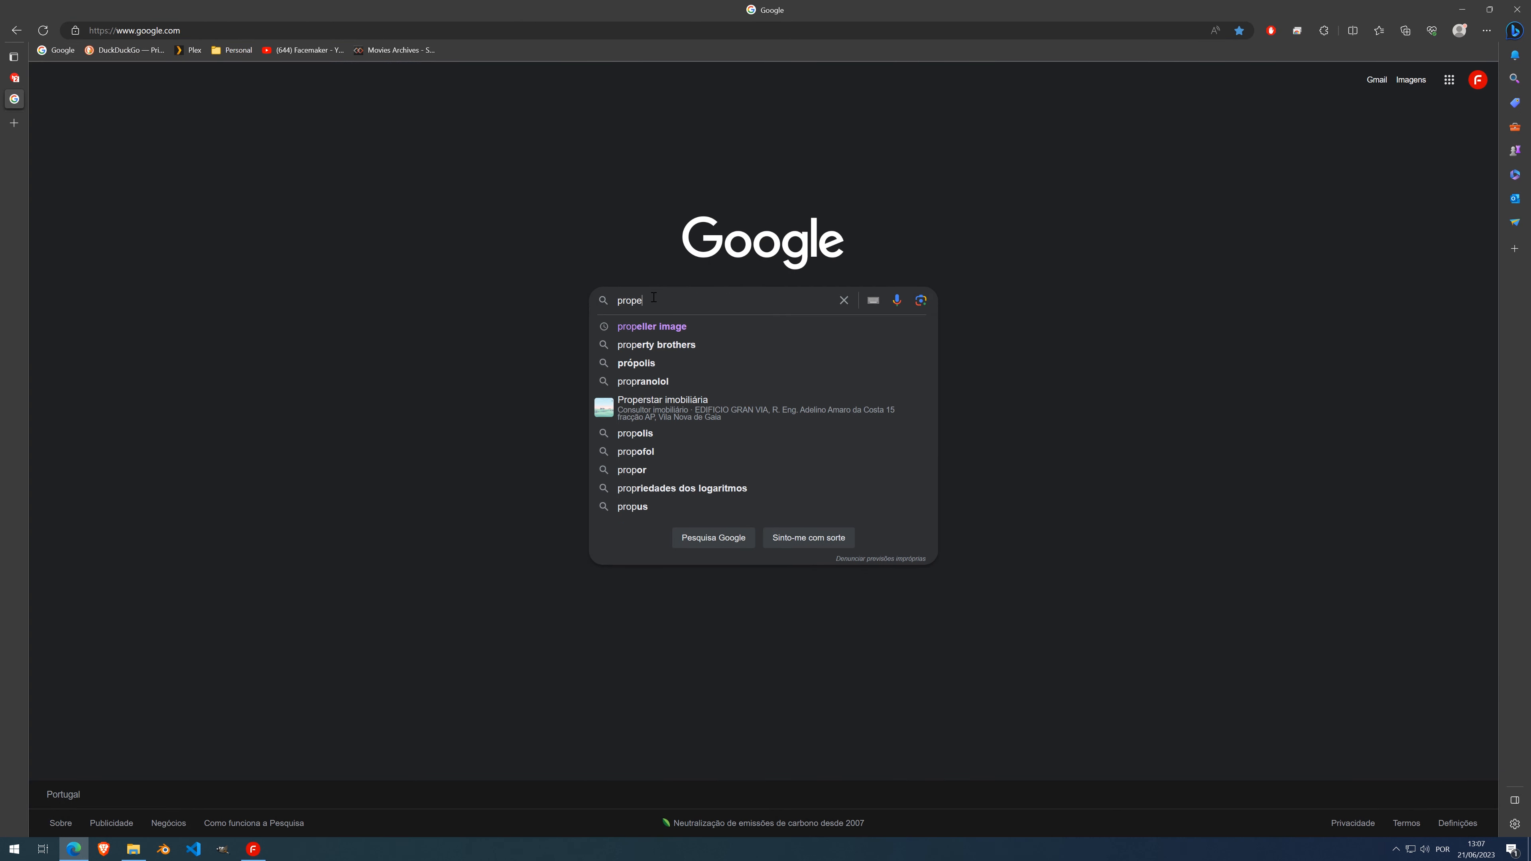
{"action": "type", "text": "ller imge"}
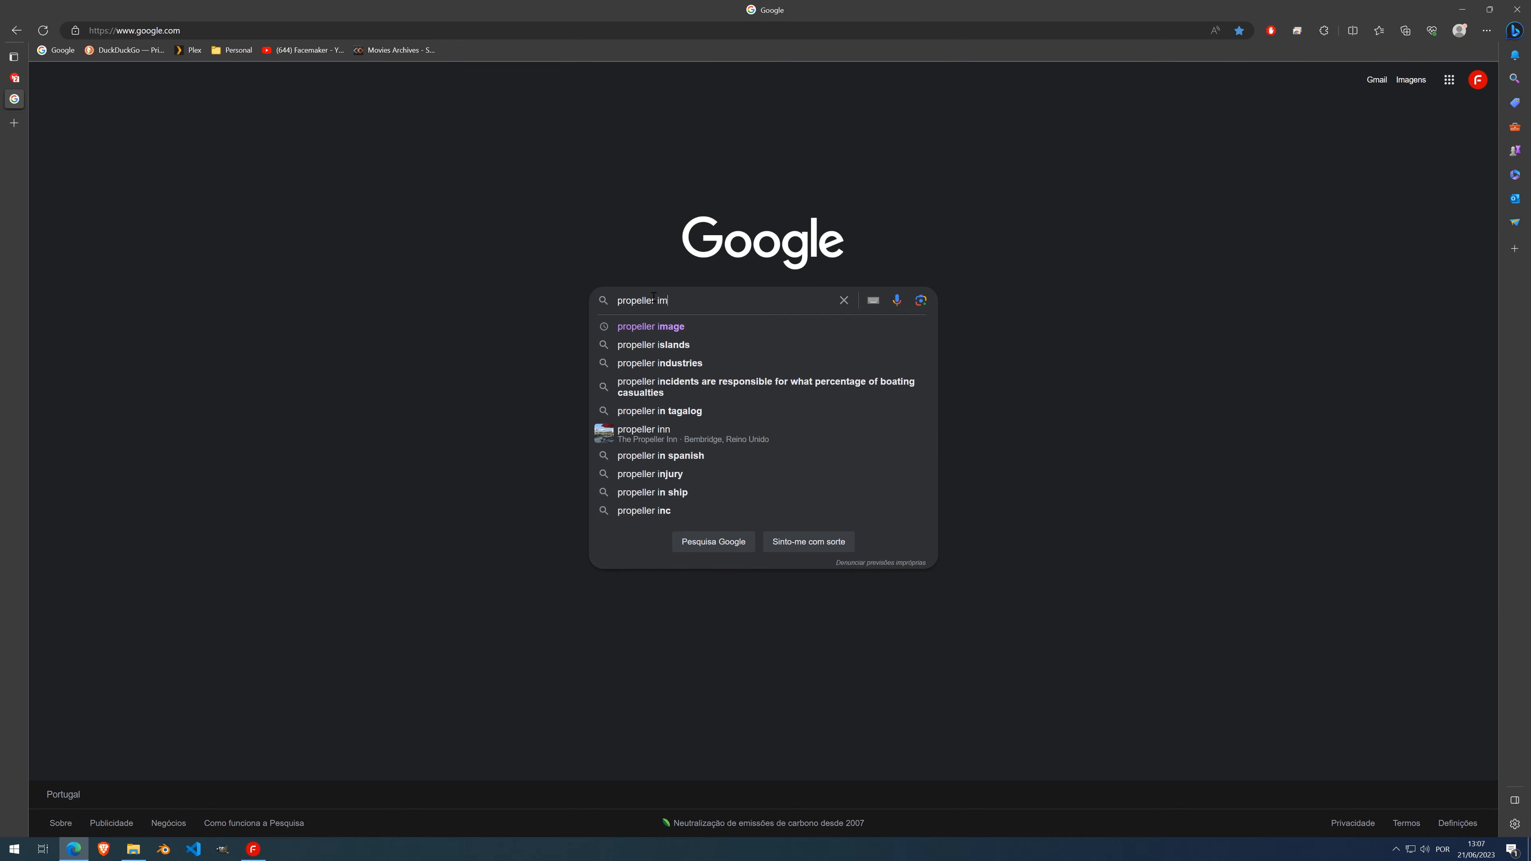
{"action": "key", "text": "BackSpace"}
{"action": "key", "text": "BackSpace"}
{"action": "type", "text": "age"}
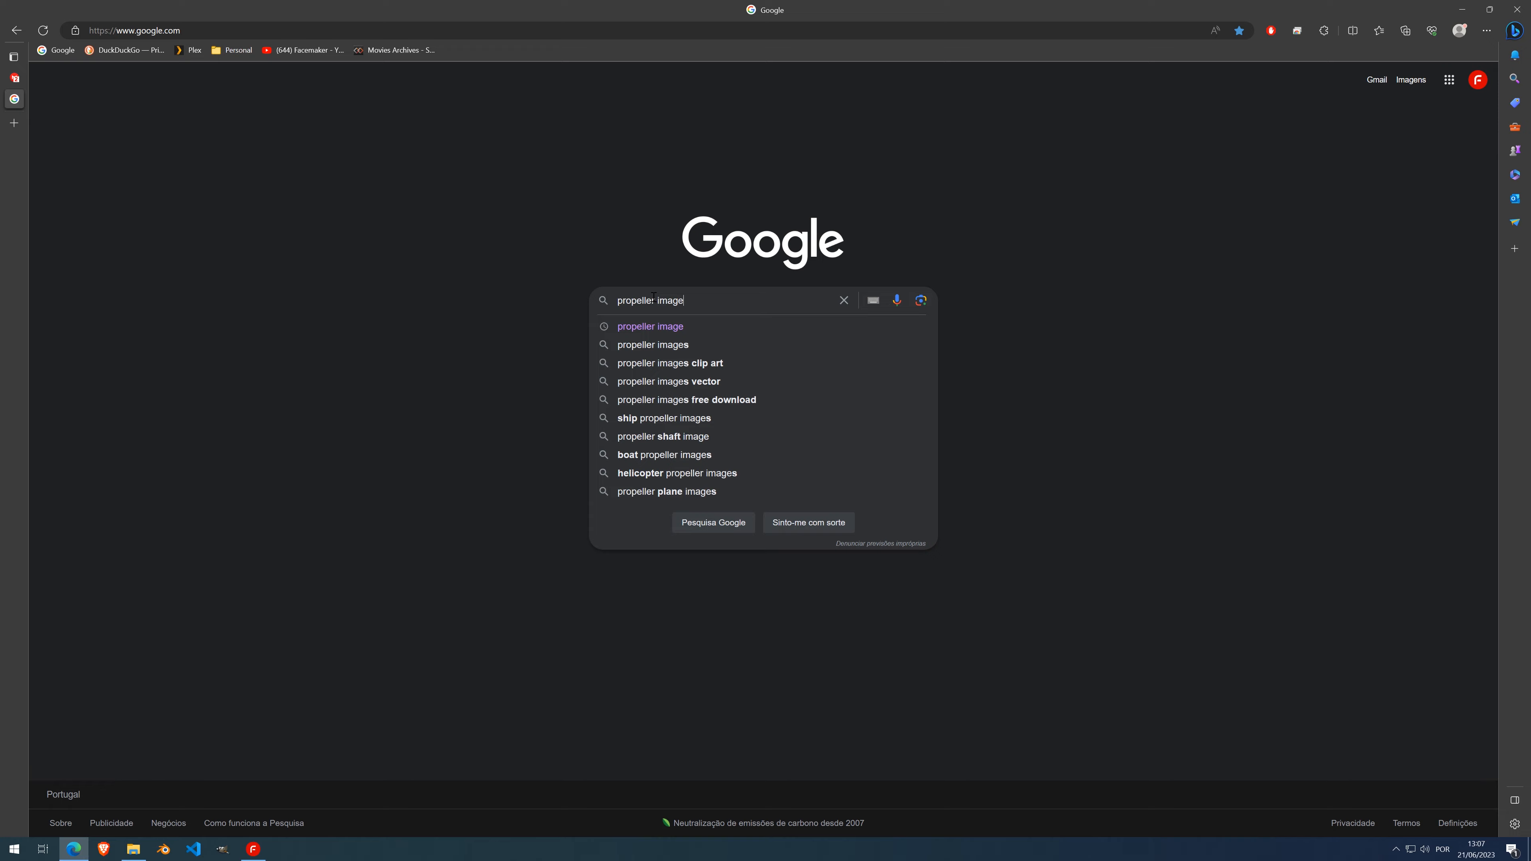
{"action": "key", "text": "Return"}
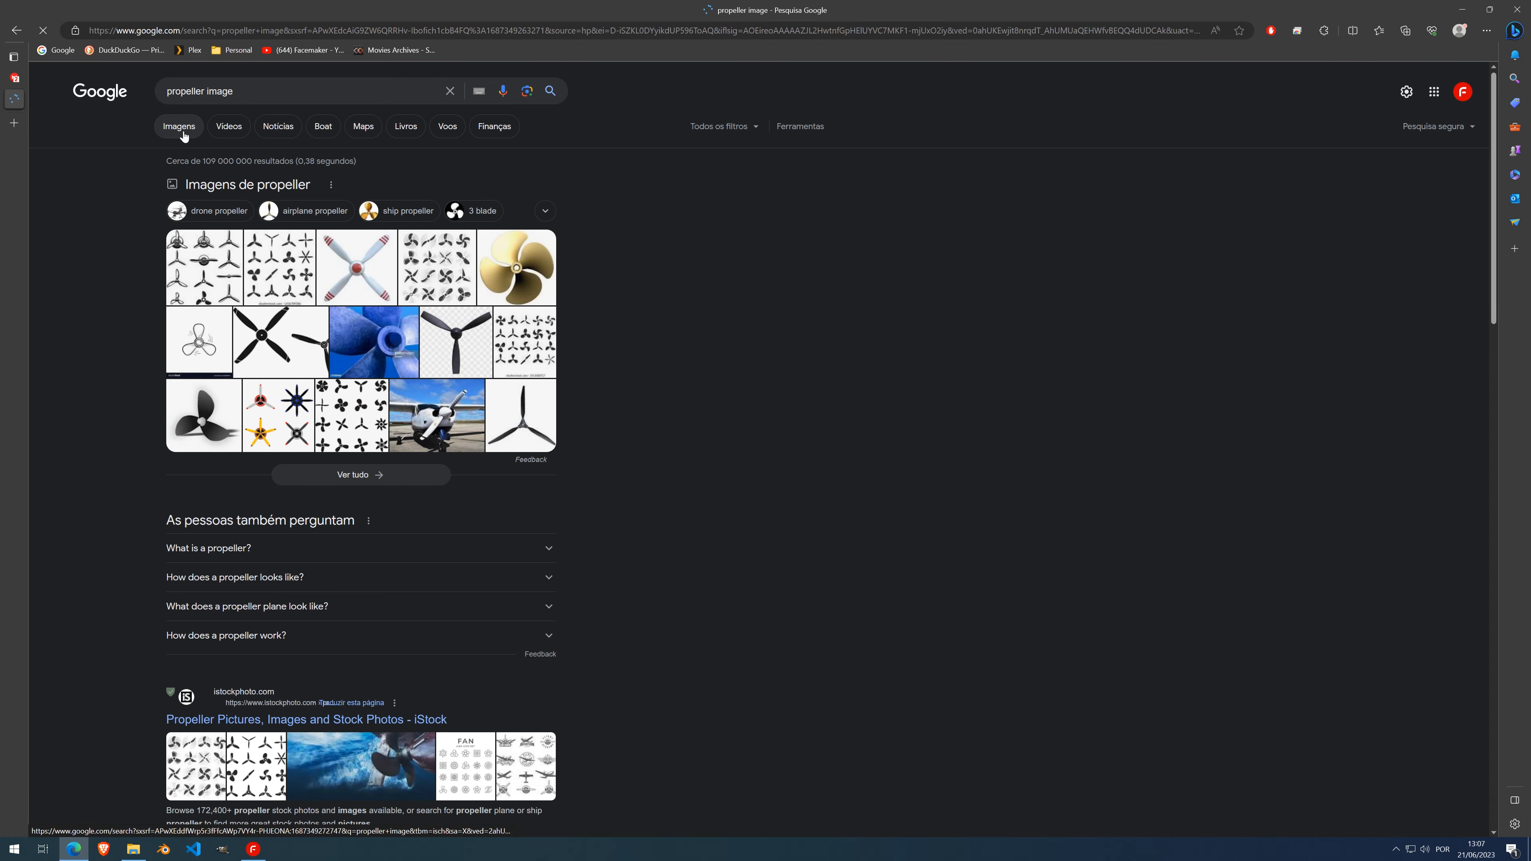
Open the image results for the propeller search and copy the Sensenich 5-blade propeller image
{"action": "left_click", "coordinate": [184, 130]}
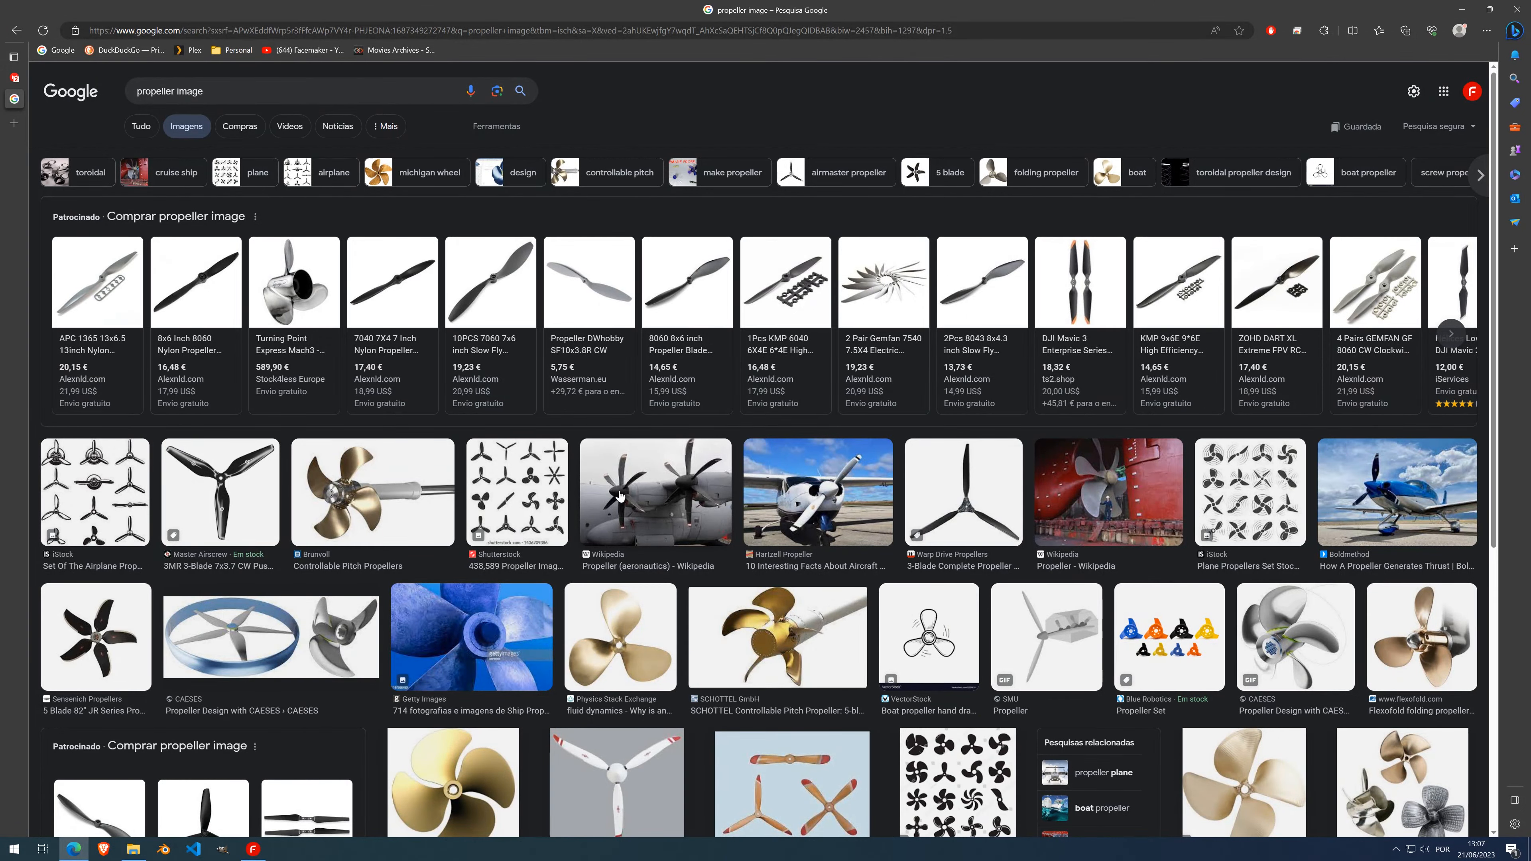
{"action": "left_click", "coordinate": [112, 639]}
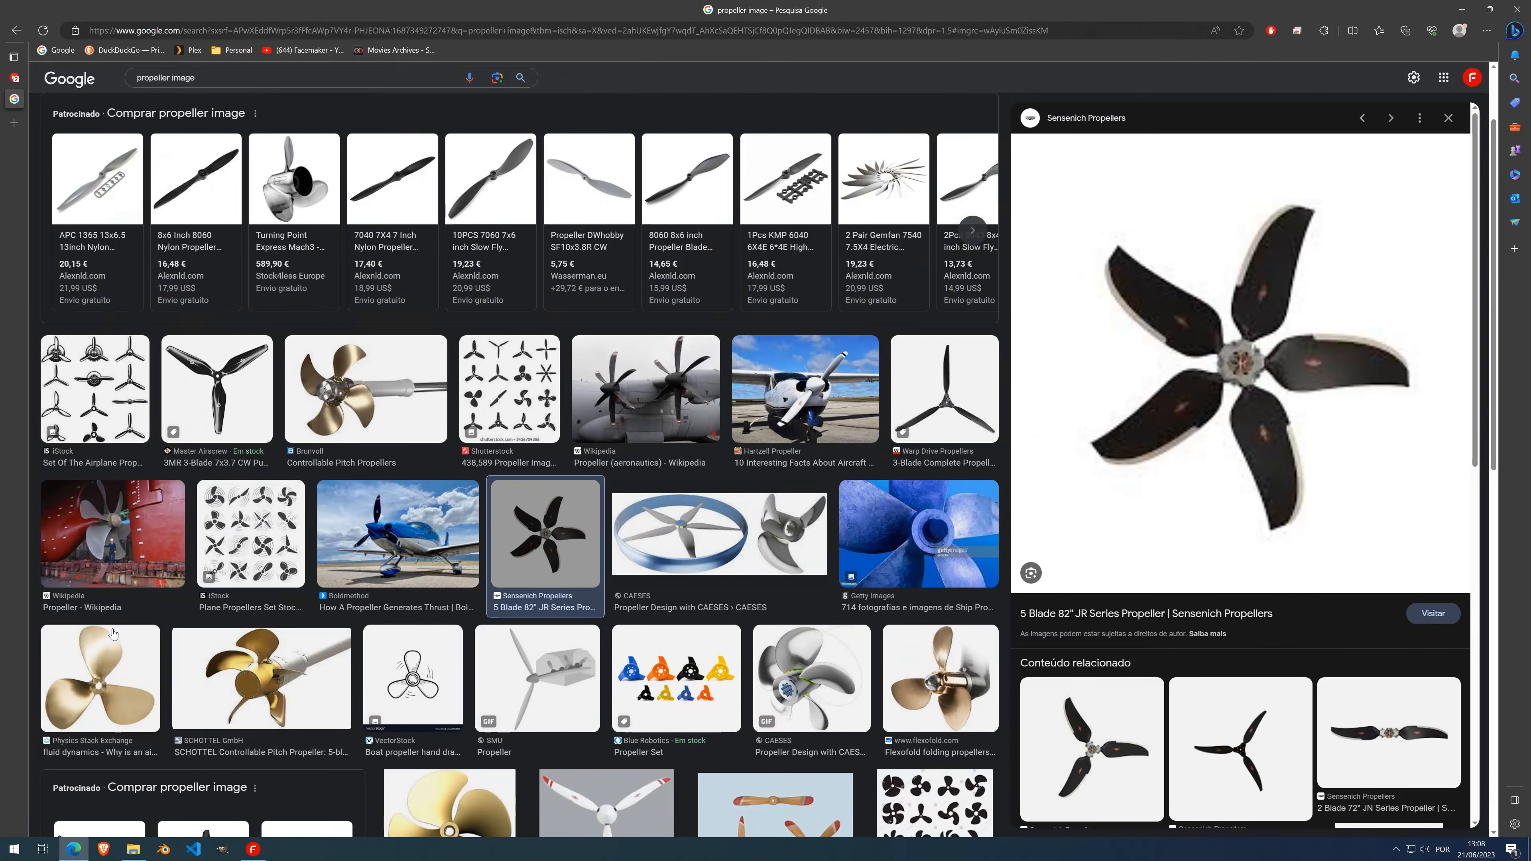
{"action": "right_click", "coordinate": [1255, 349]}
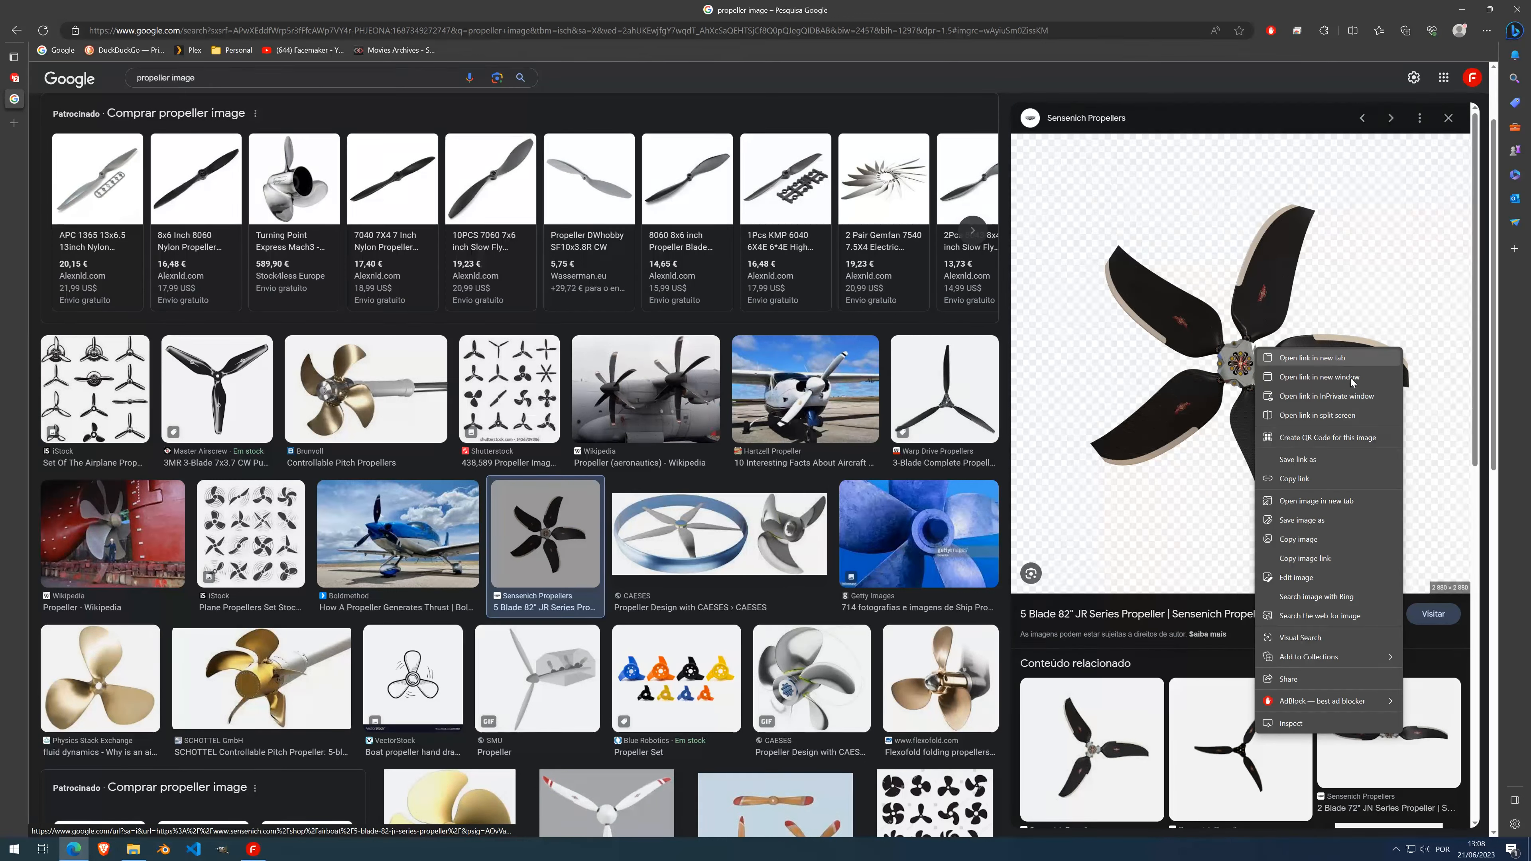
{"action": "left_click", "coordinate": [1308, 537]}
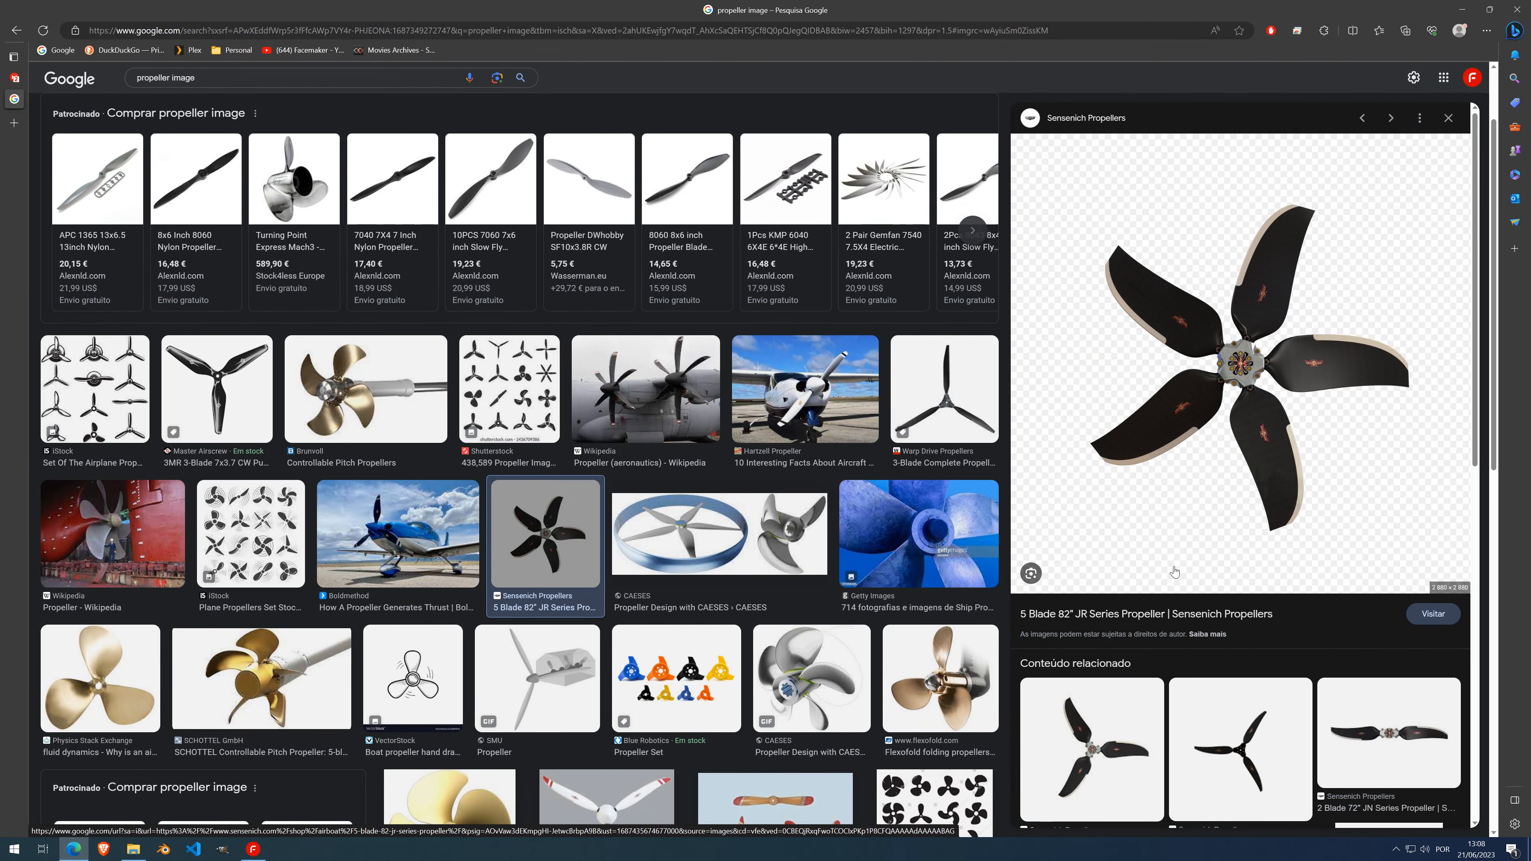
Switch to Facemaker and paste the copied propeller picture into the empty image widget
{"action": "left_click", "coordinate": [255, 849]}
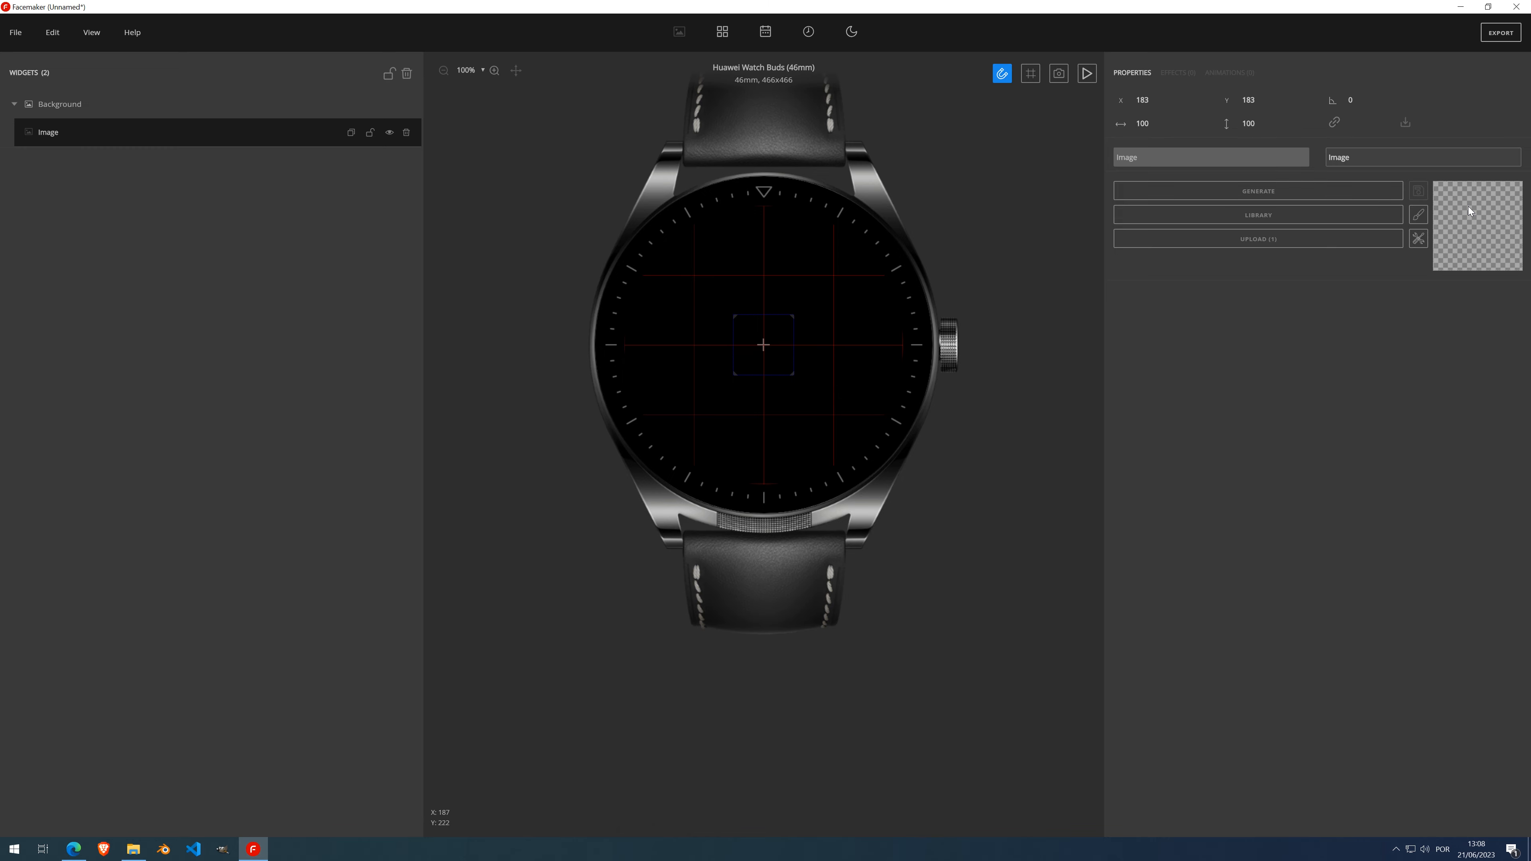
{"action": "key", "text": "ctrl+v"}
{"action": "left_click_drag", "start_coordinate": [852, 388], "coordinate": [740, 278]}
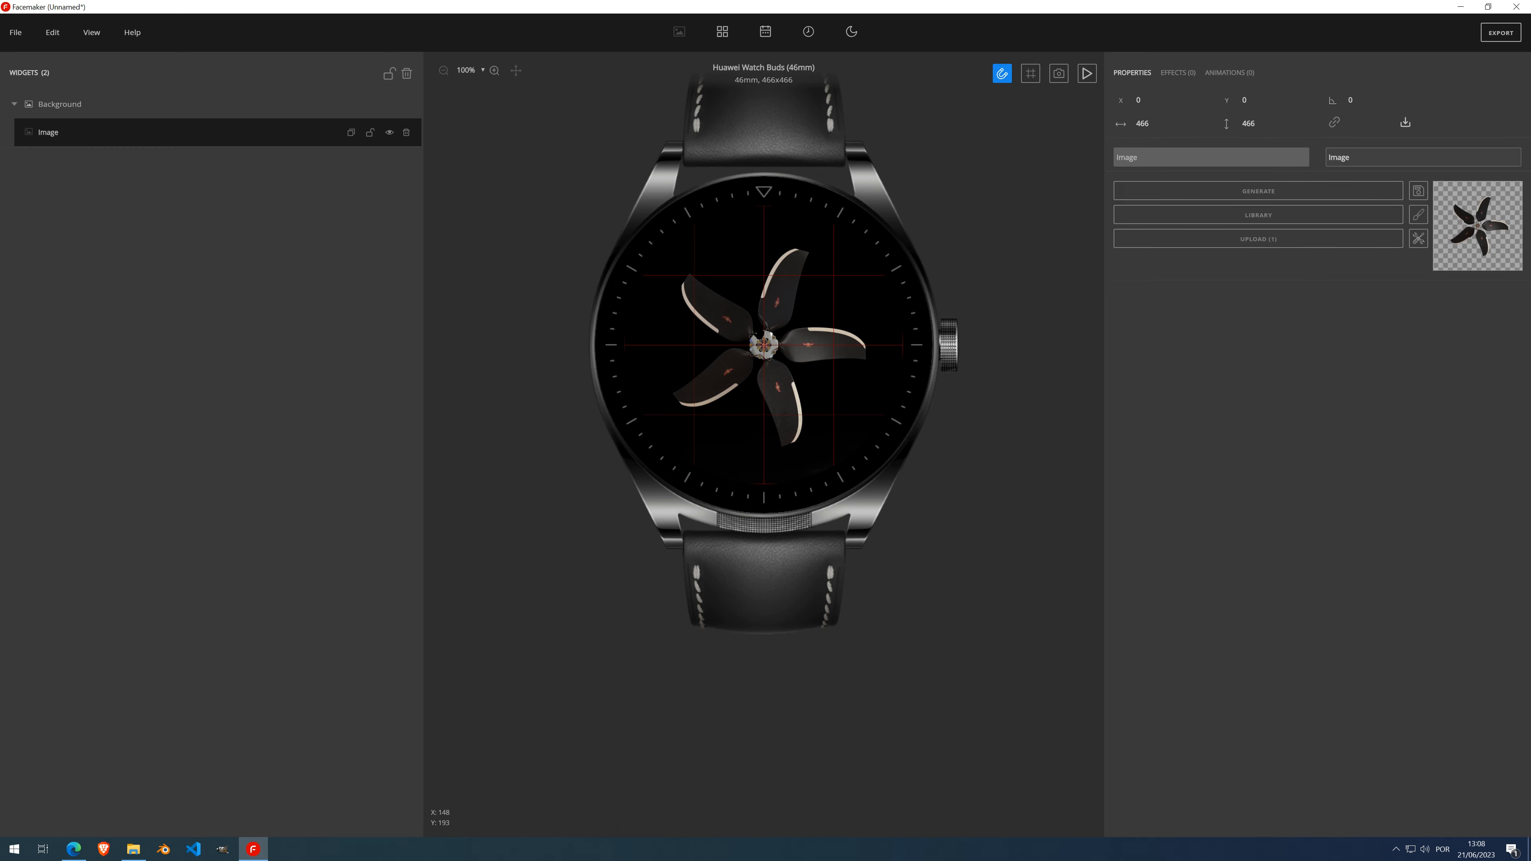
{"action": "left_click", "coordinate": [1419, 238]}
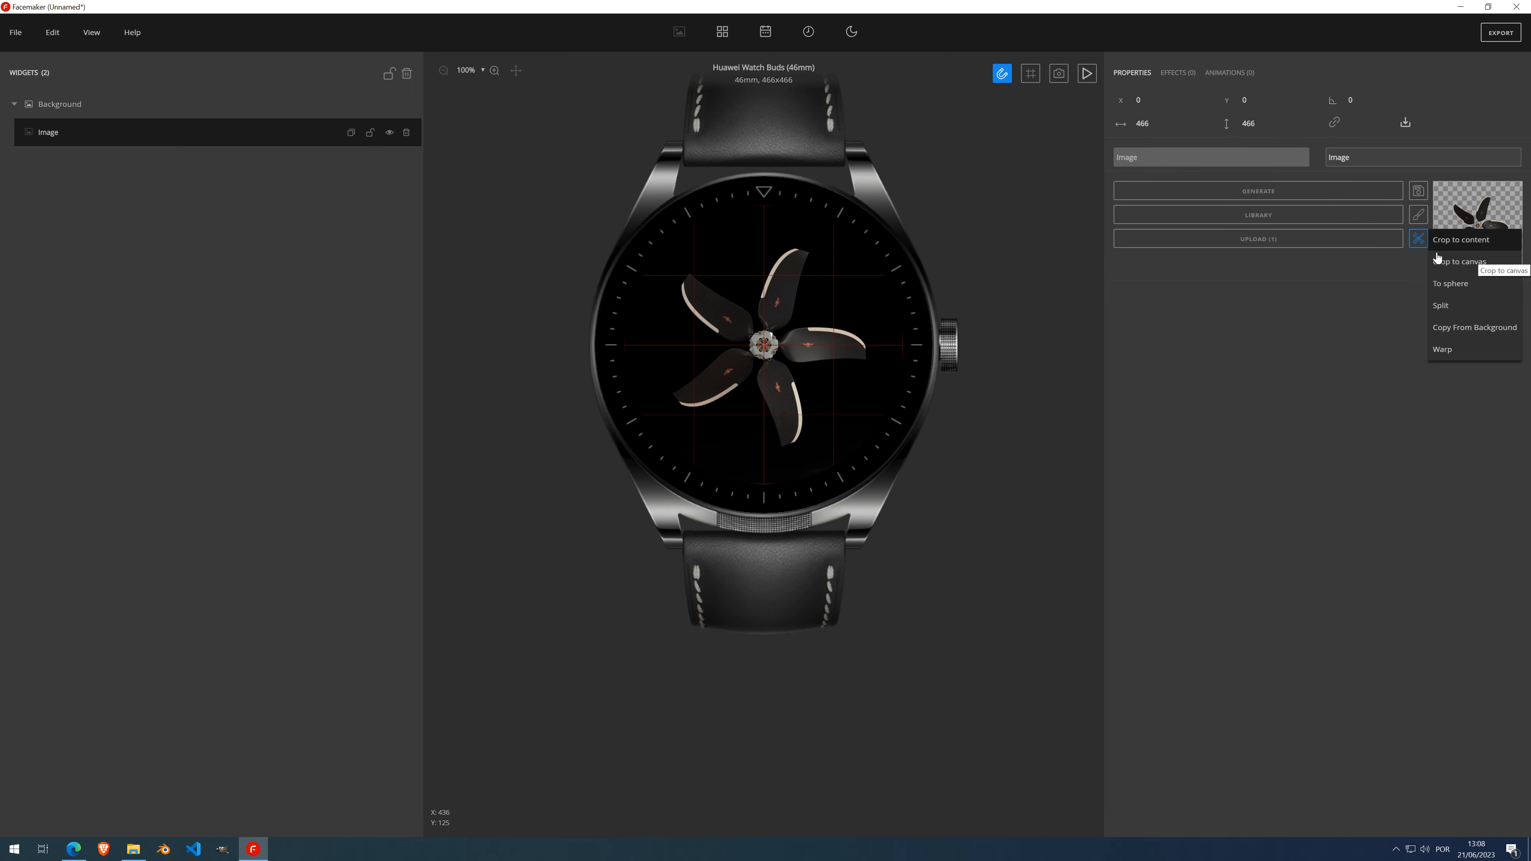
Set the propeller image's width and height to 100 and move it to the centre of the watch face
{"action": "left_click", "coordinate": [1147, 123]}
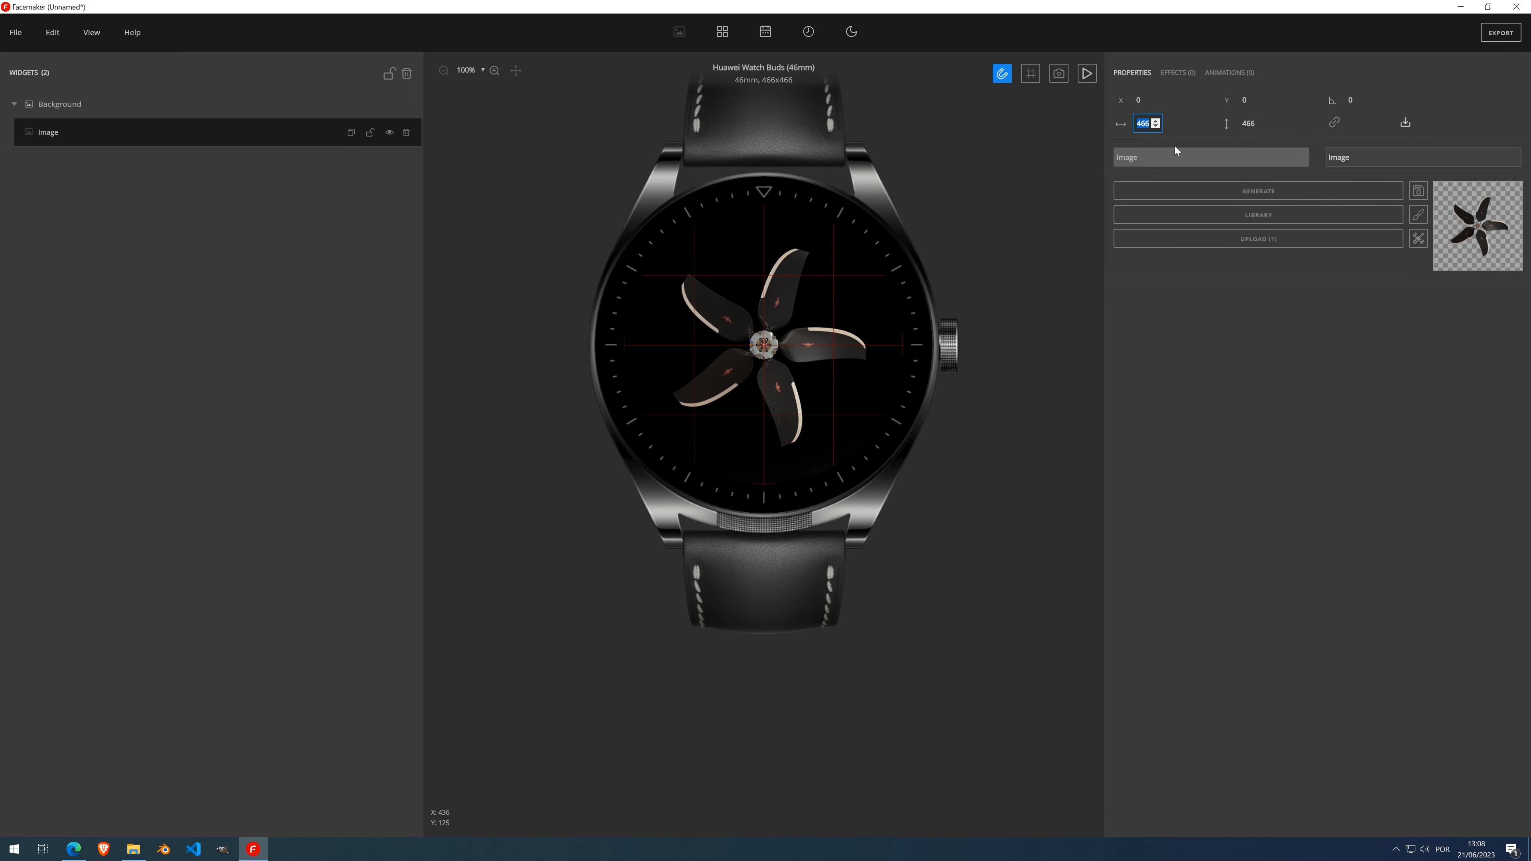
{"action": "type", "text": "100"}
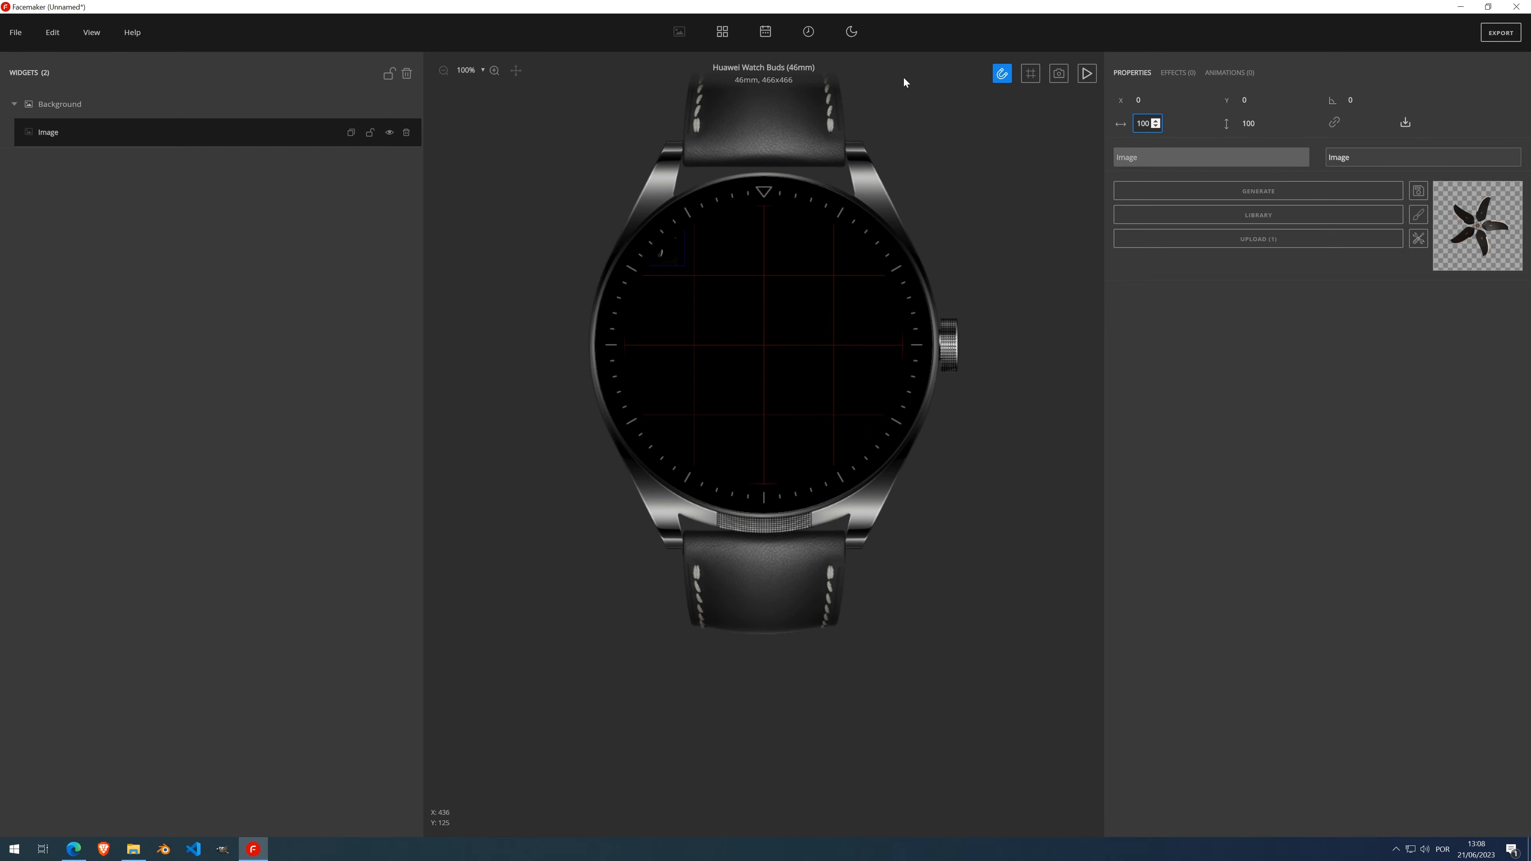
{"action": "left_click_drag", "start_coordinate": [645, 252], "coordinate": [764, 344]}
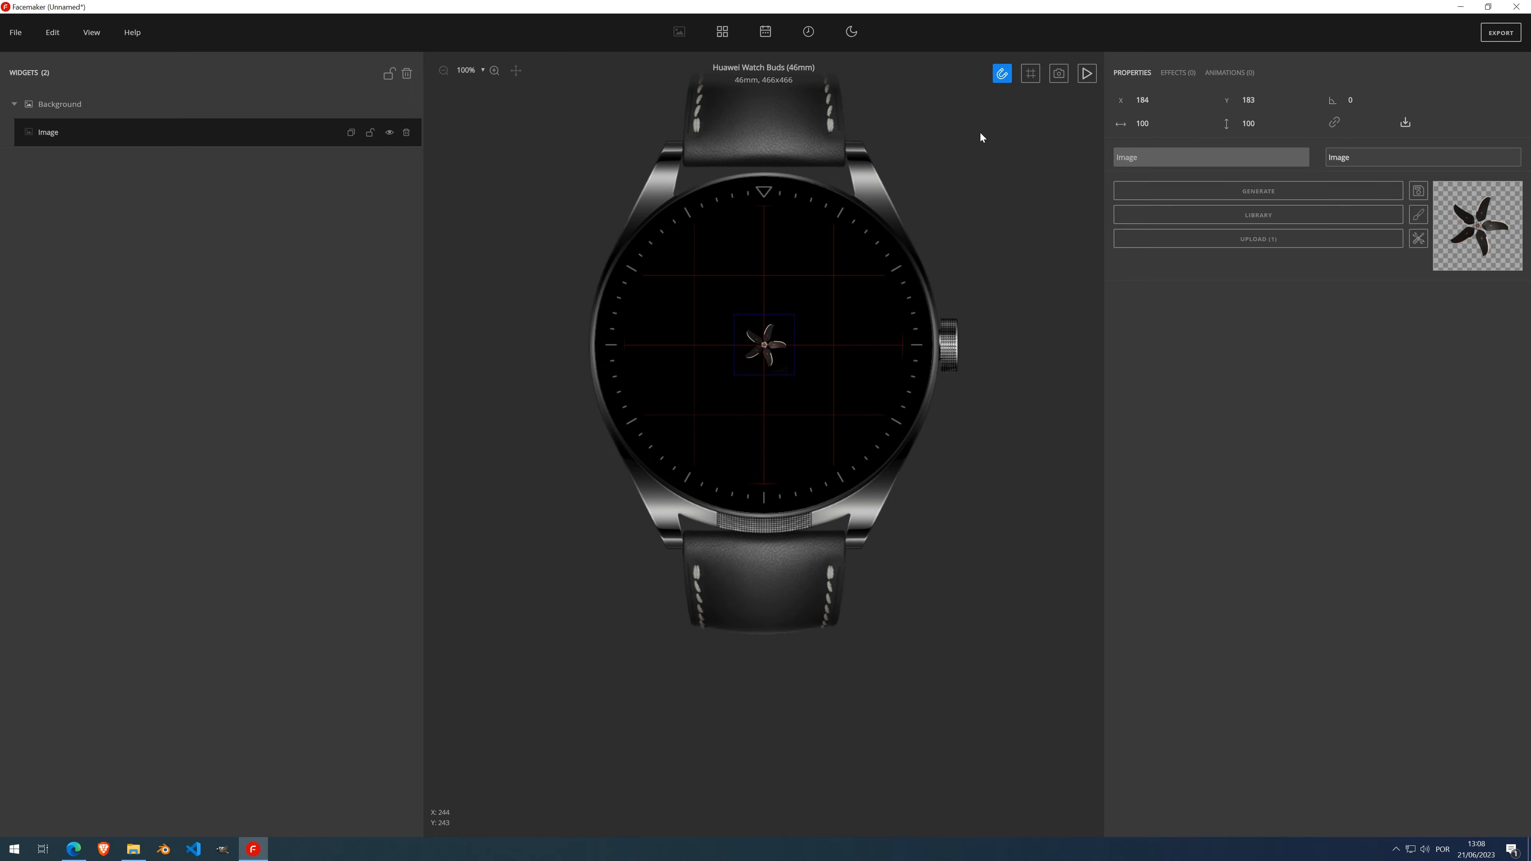
Resize the propeller image to 200 by 200, recentre it at X 134, Y 133 and apply the new size
{"action": "double_click", "coordinate": [1144, 125]}
{"action": "type", "text": "200"}
{"action": "left_click_drag", "start_coordinate": [794, 359], "coordinate": [764, 332]}
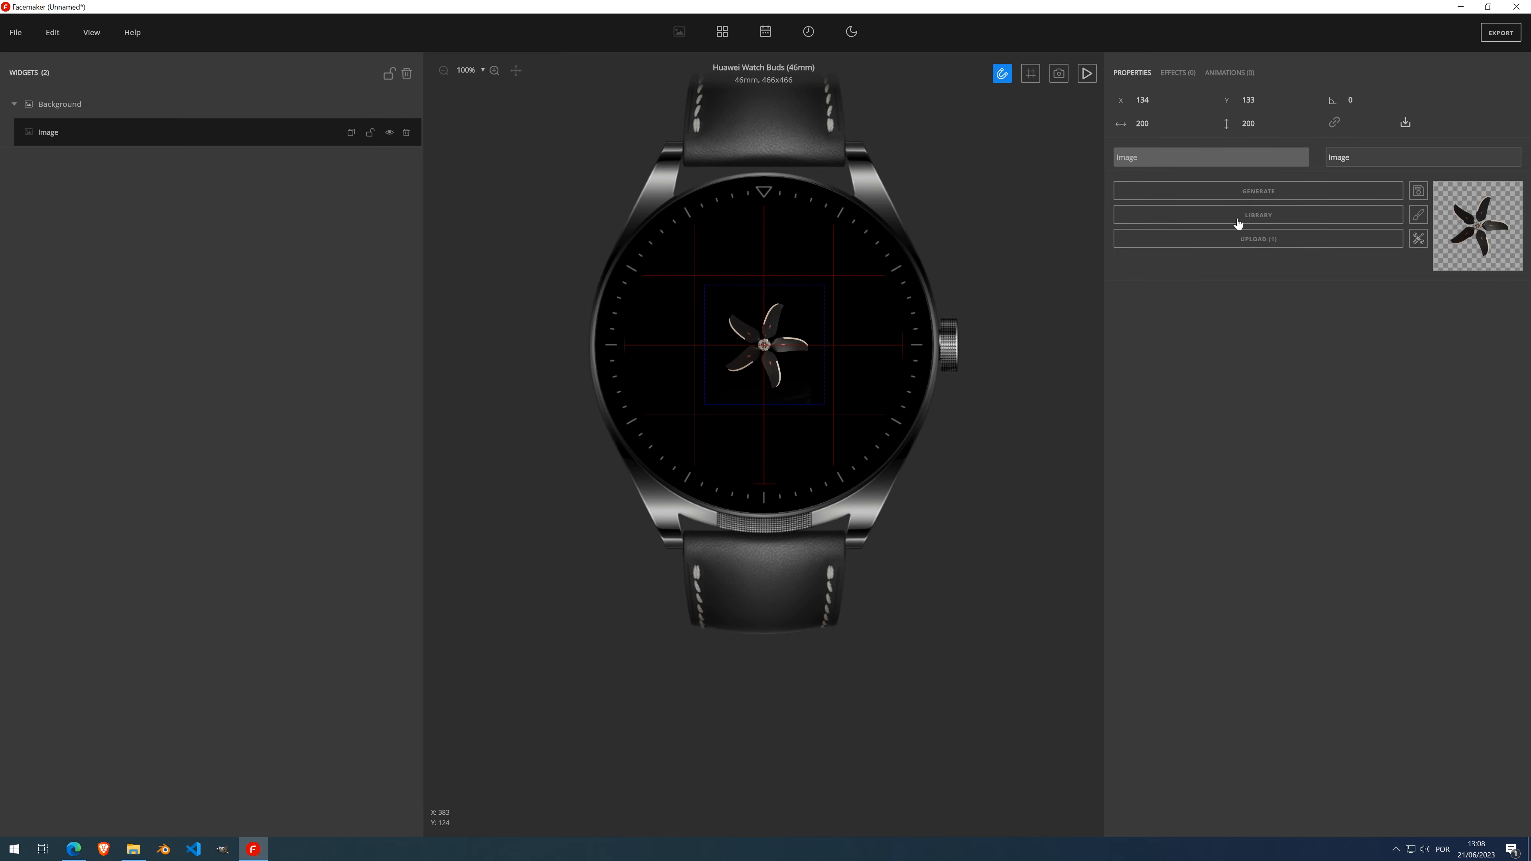
{"action": "left_click", "coordinate": [1406, 124]}
{"action": "left_click", "coordinate": [1213, 73]}
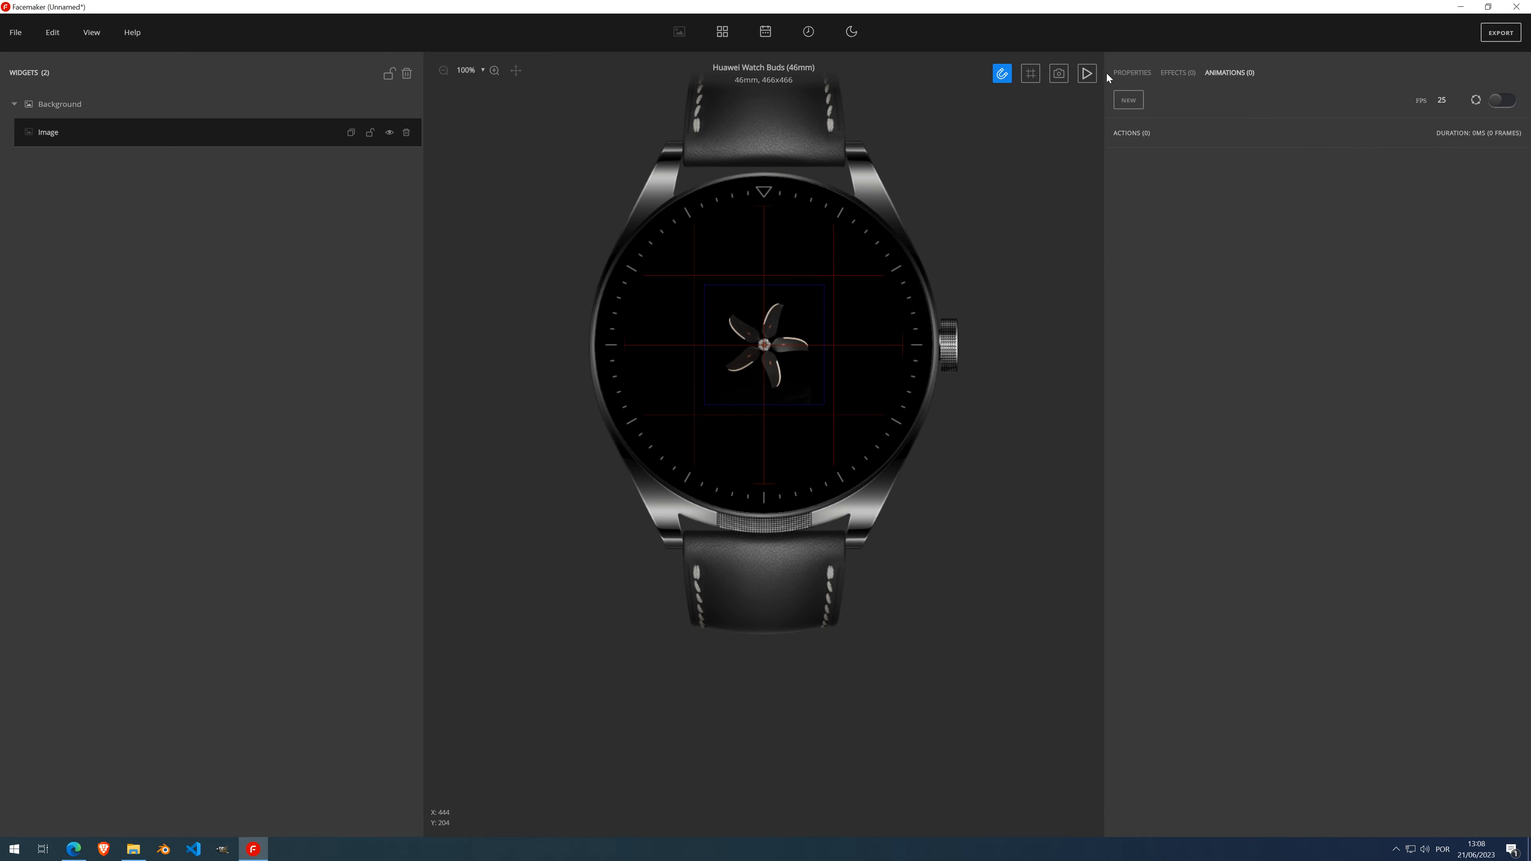
{"action": "left_click", "coordinate": [1132, 73]}
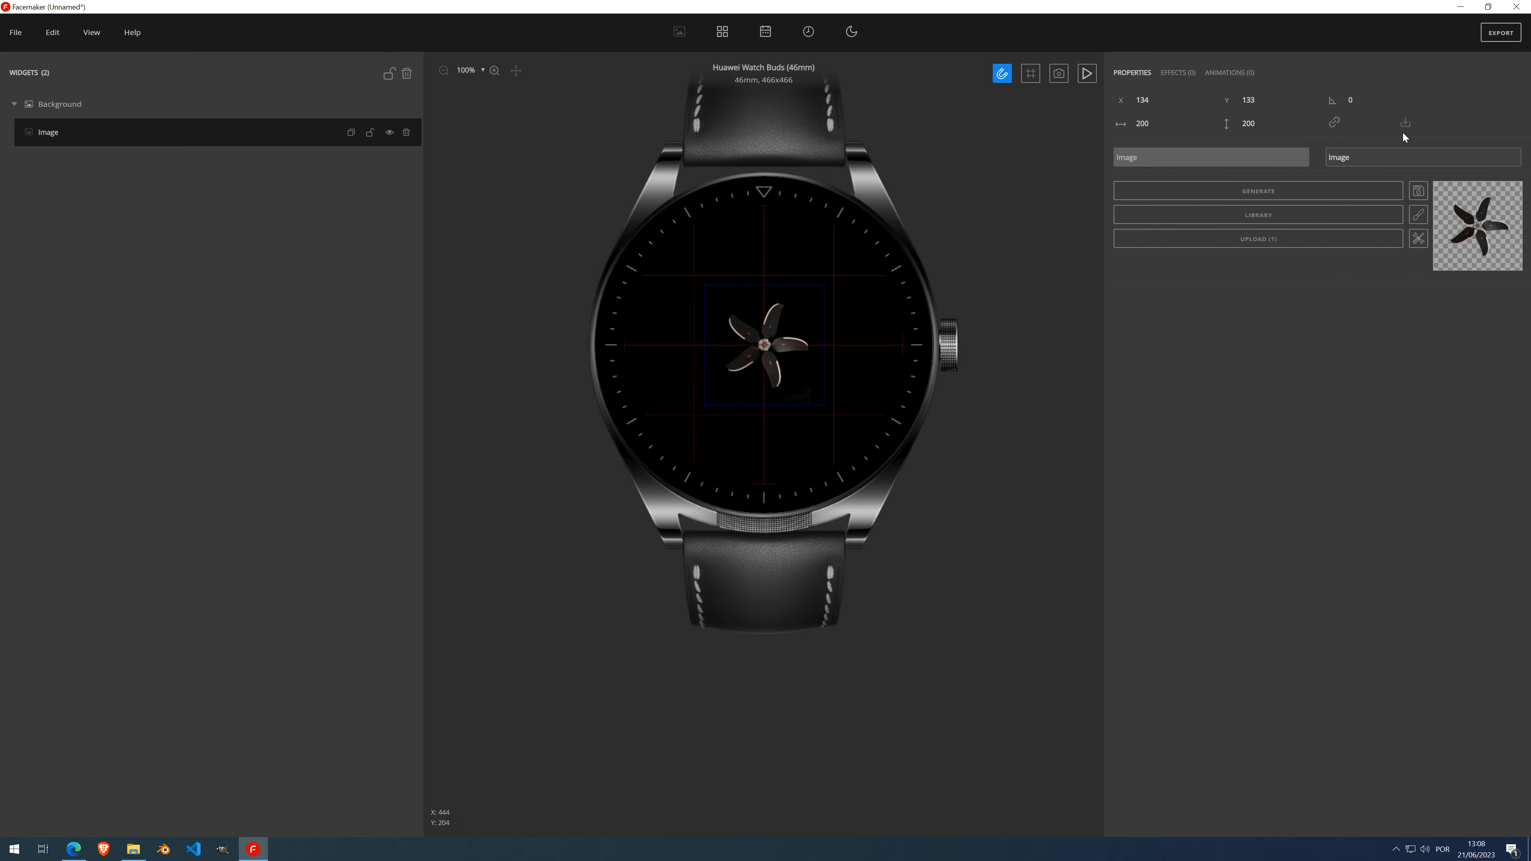
{"action": "left_click", "coordinate": [1220, 79]}
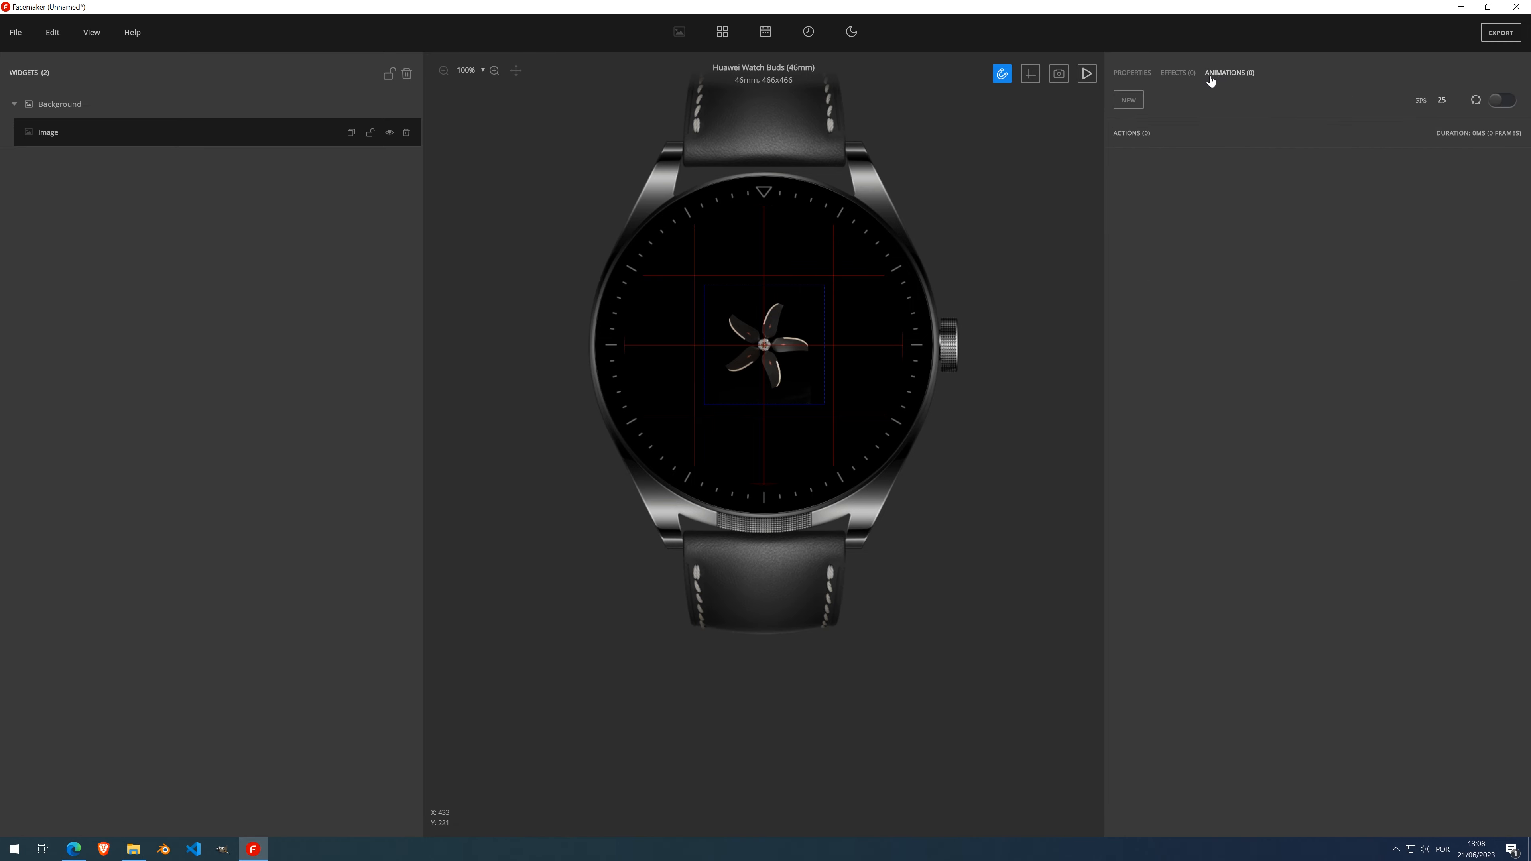
{"action": "left_click", "coordinate": [1134, 77]}
Add an initial animation state to the propeller image and enable its rotation
{"action": "left_click", "coordinate": [1247, 75]}
{"action": "left_click", "coordinate": [1133, 108]}
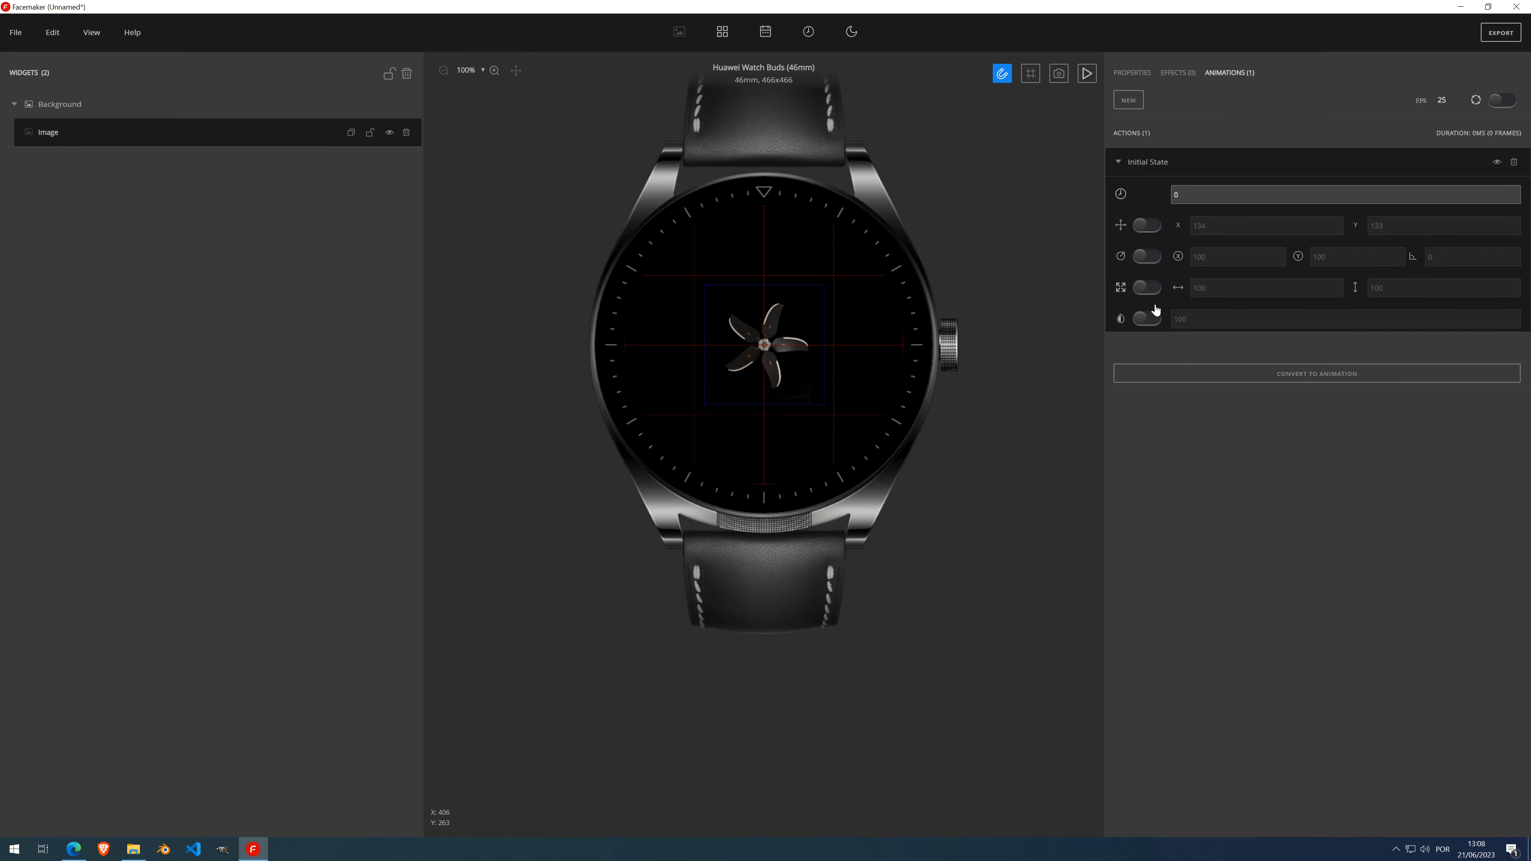
{"action": "left_click", "coordinate": [1150, 263]}
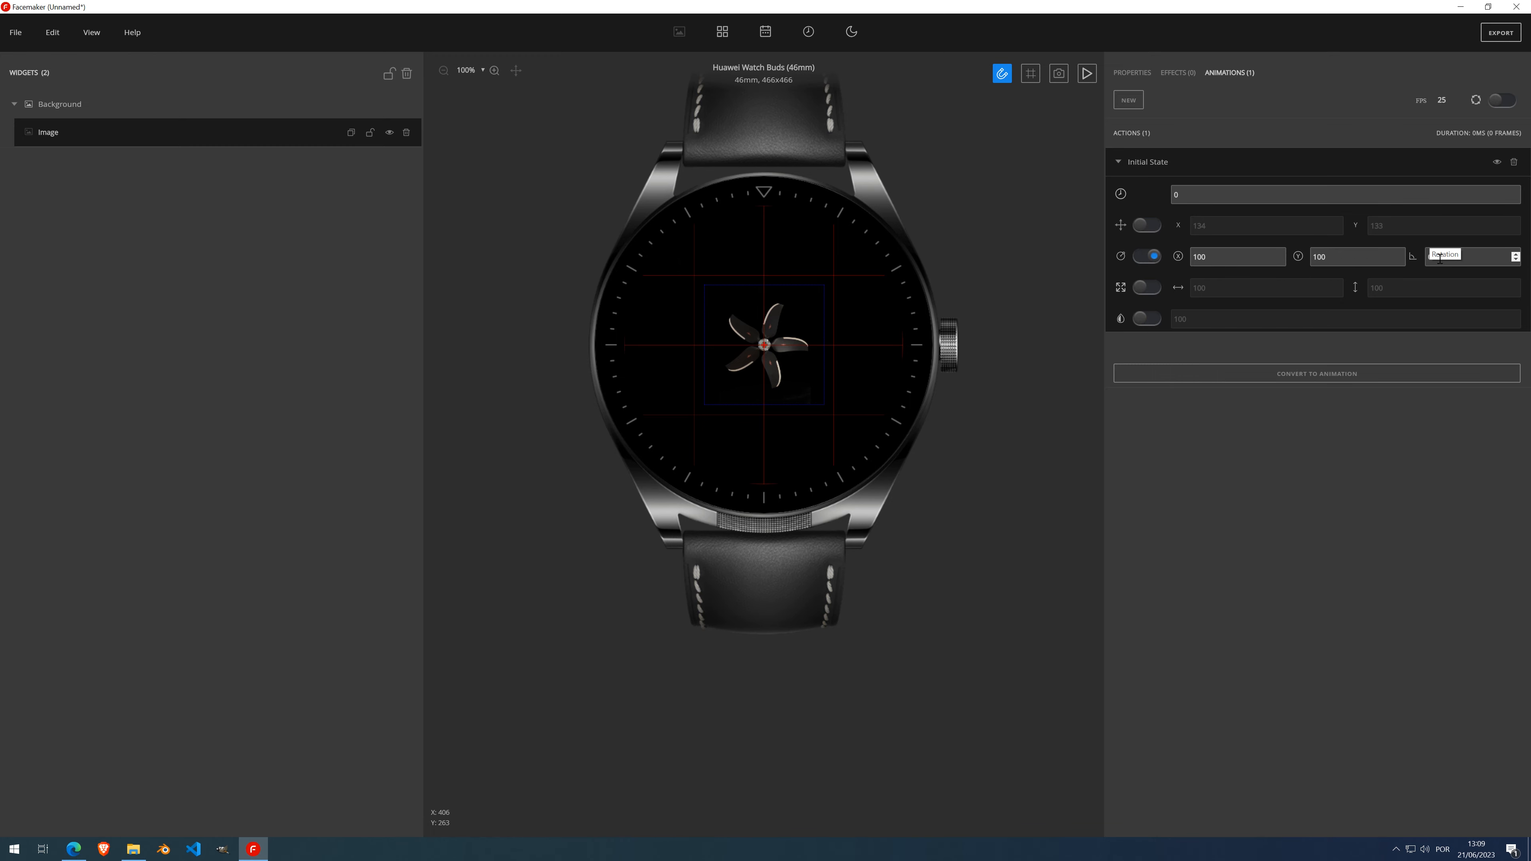
Add a second animation action to the propeller with rotation enabled and set to 360 degrees
{"action": "left_click", "coordinate": [1128, 101]}
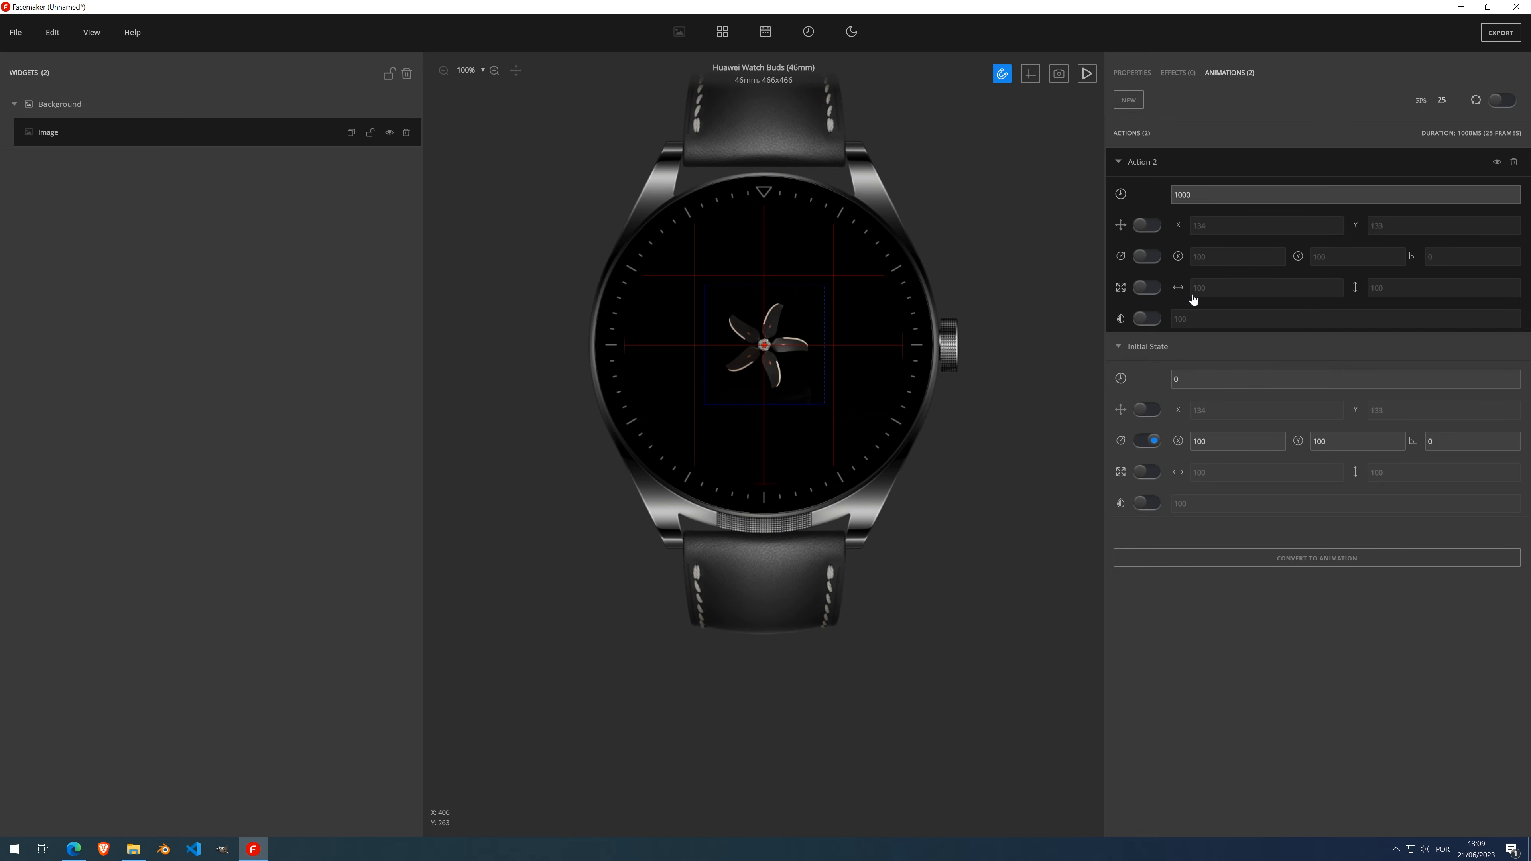
{"action": "left_click", "coordinate": [1147, 257]}
{"action": "double_click", "coordinate": [1432, 257]}
{"action": "type", "text": "360"}
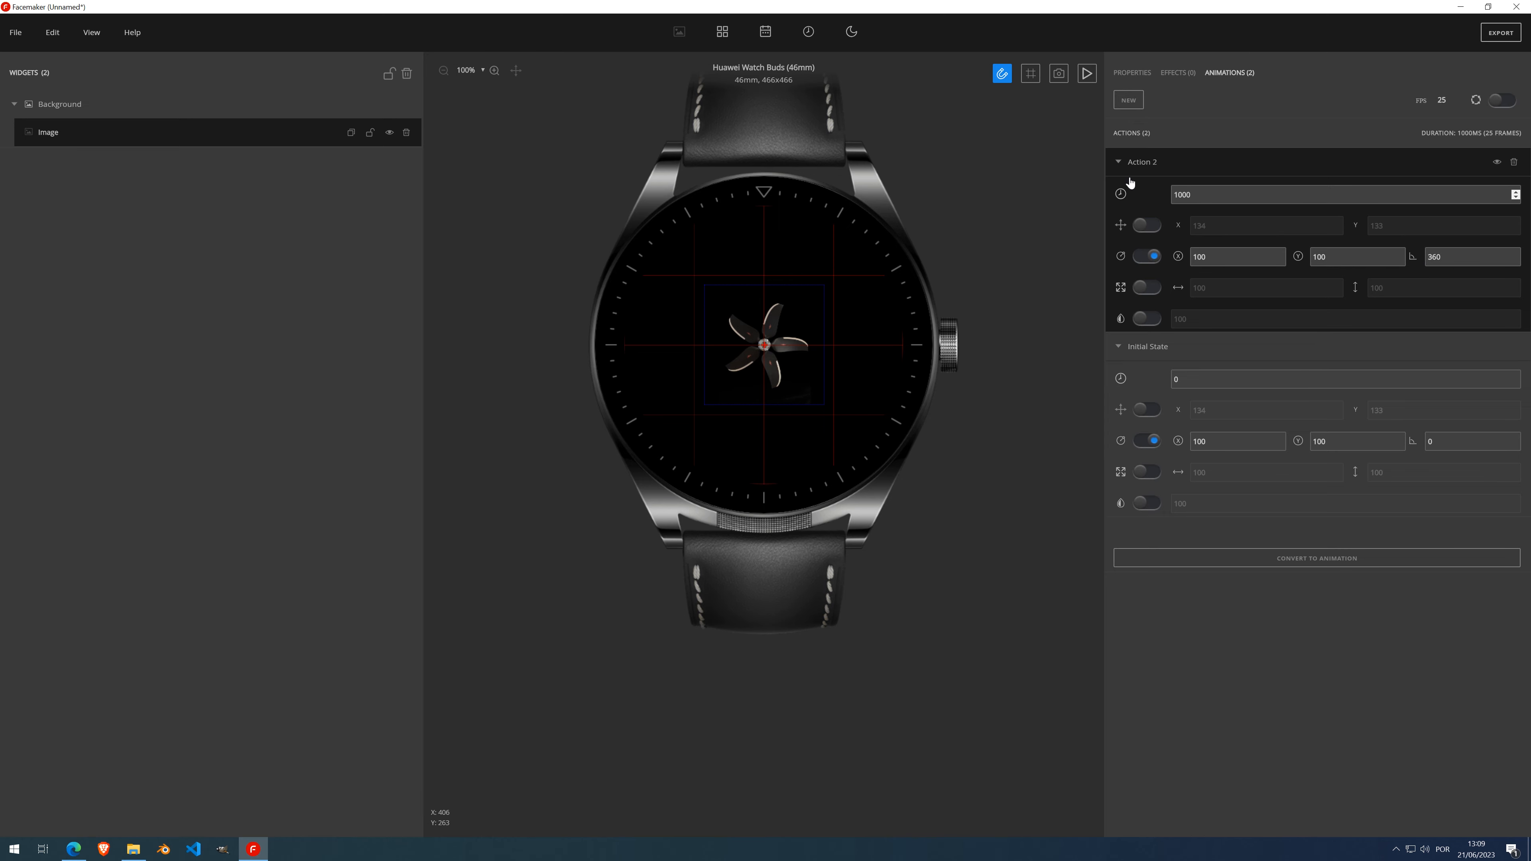
Preview the propeller's rotation once, turn on looping and preview it again, stopping the playback
{"action": "left_click", "coordinate": [1086, 75]}
{"action": "left_click", "coordinate": [1086, 75]}
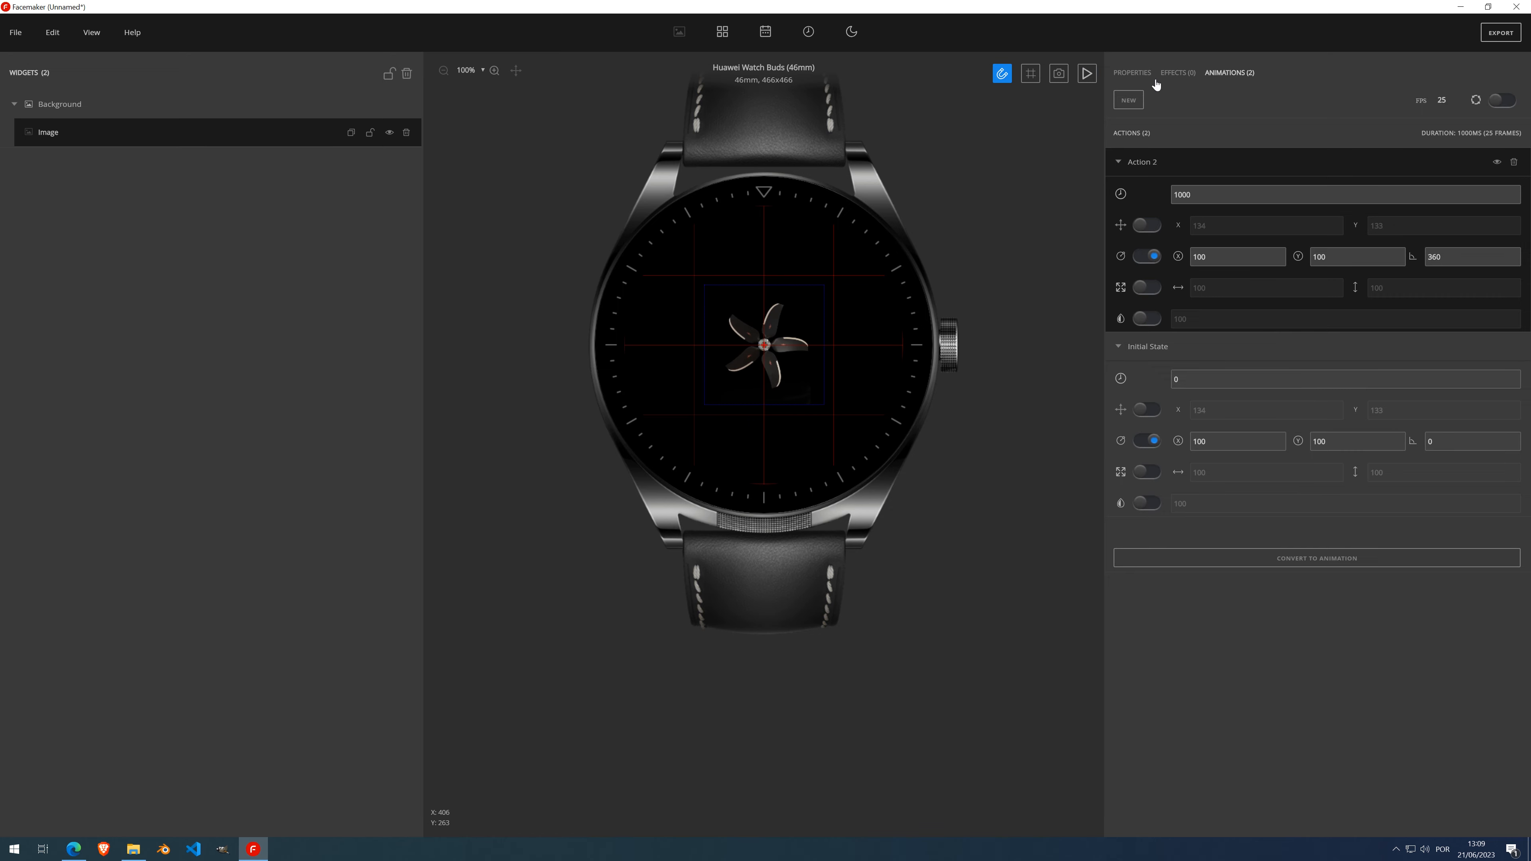
{"action": "left_click", "coordinate": [1501, 101]}
{"action": "left_click", "coordinate": [1086, 75]}
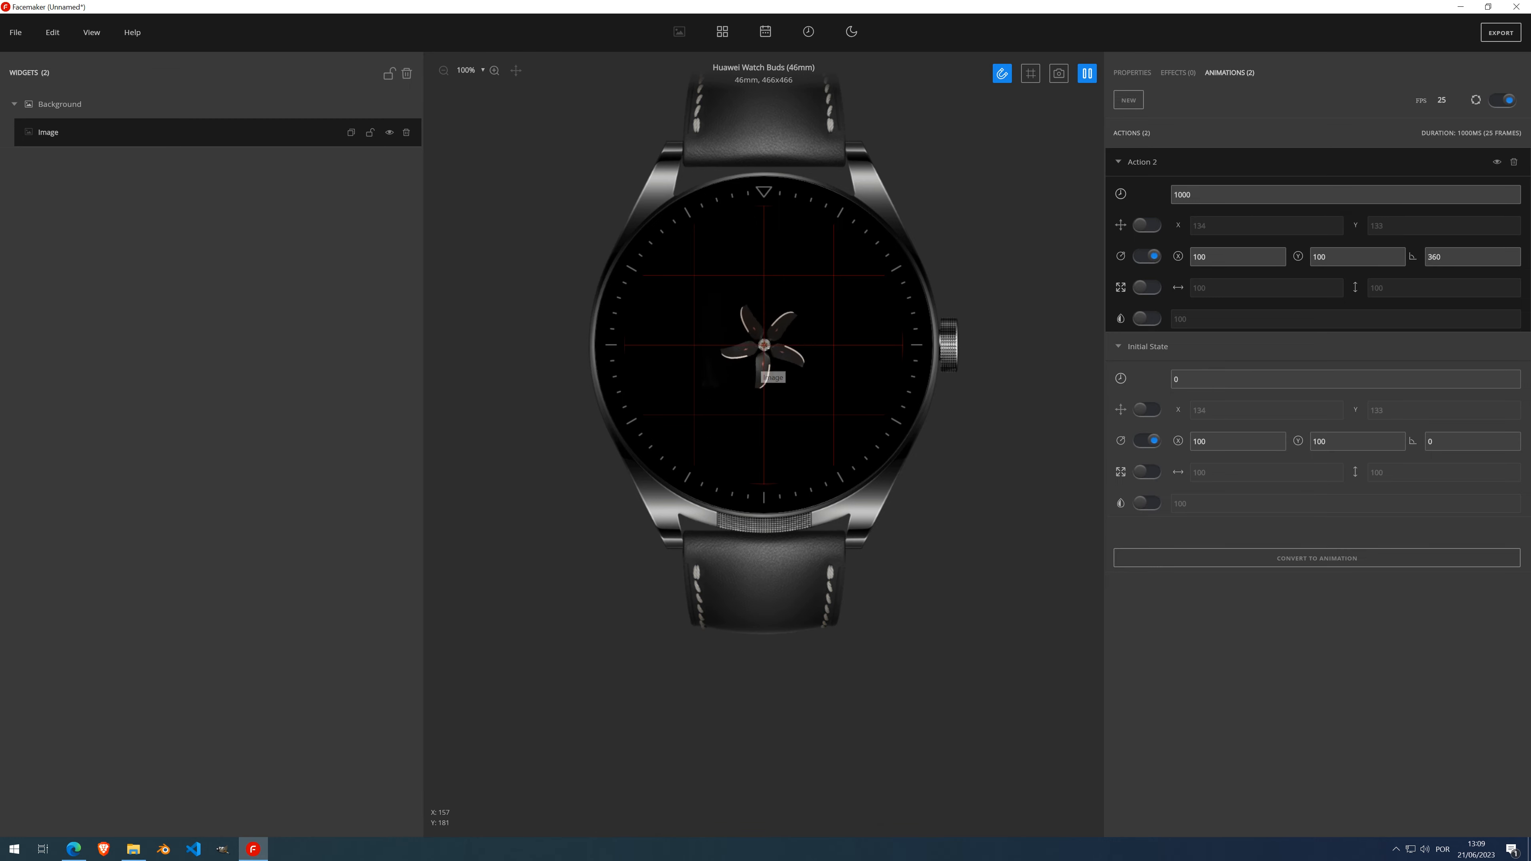
{"action": "left_click", "coordinate": [1088, 82]}
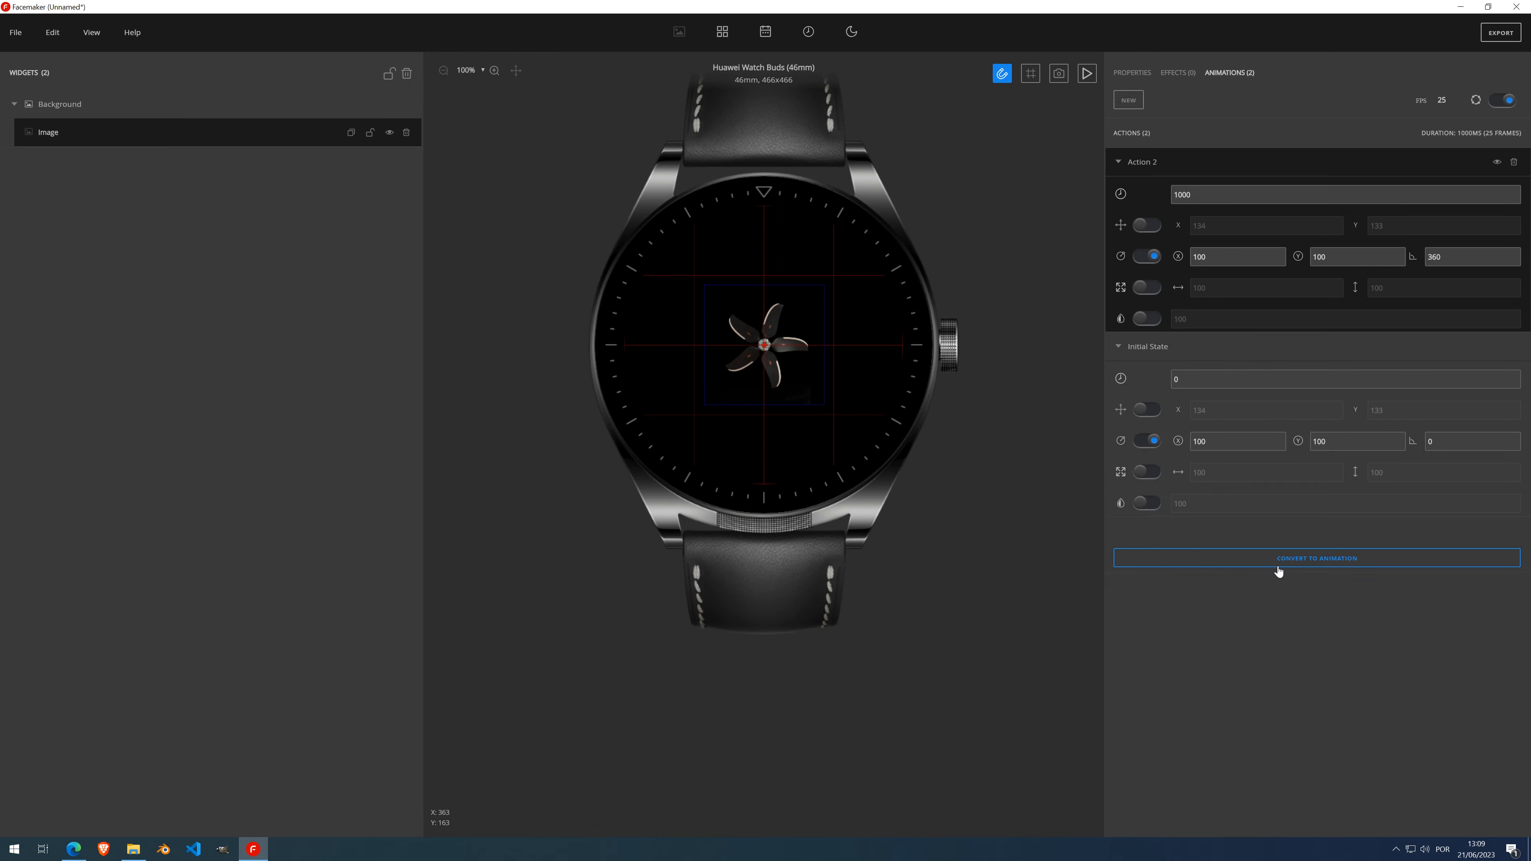
Convert the propeller's rotation to a frame-by-frame animation and select the resulting widget
{"action": "left_click", "coordinate": [1224, 551]}
{"action": "left_click", "coordinate": [821, 436]}
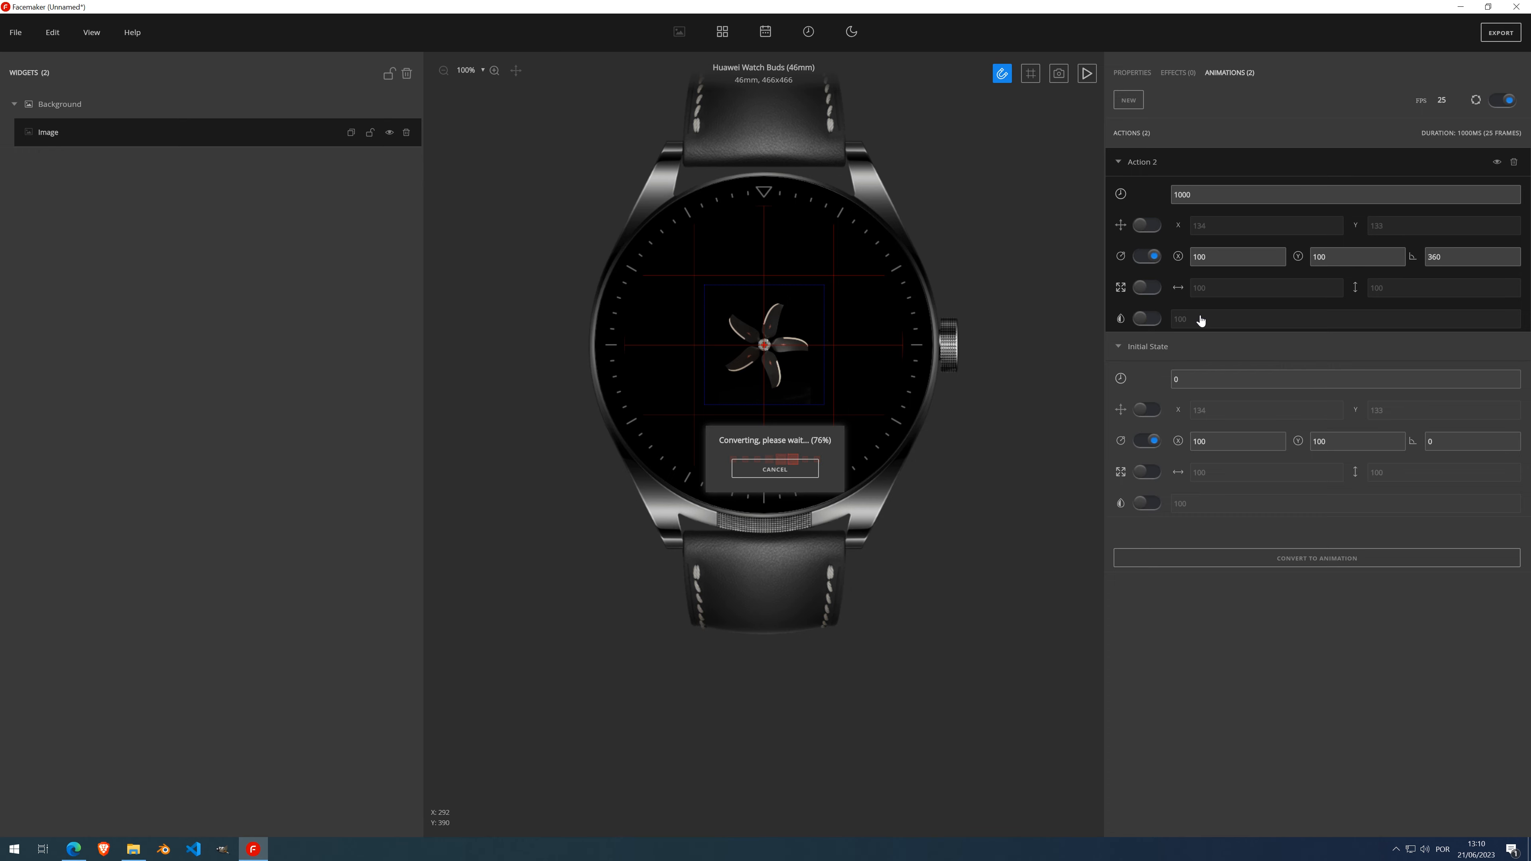
{"action": "left_click", "coordinate": [155, 134]}
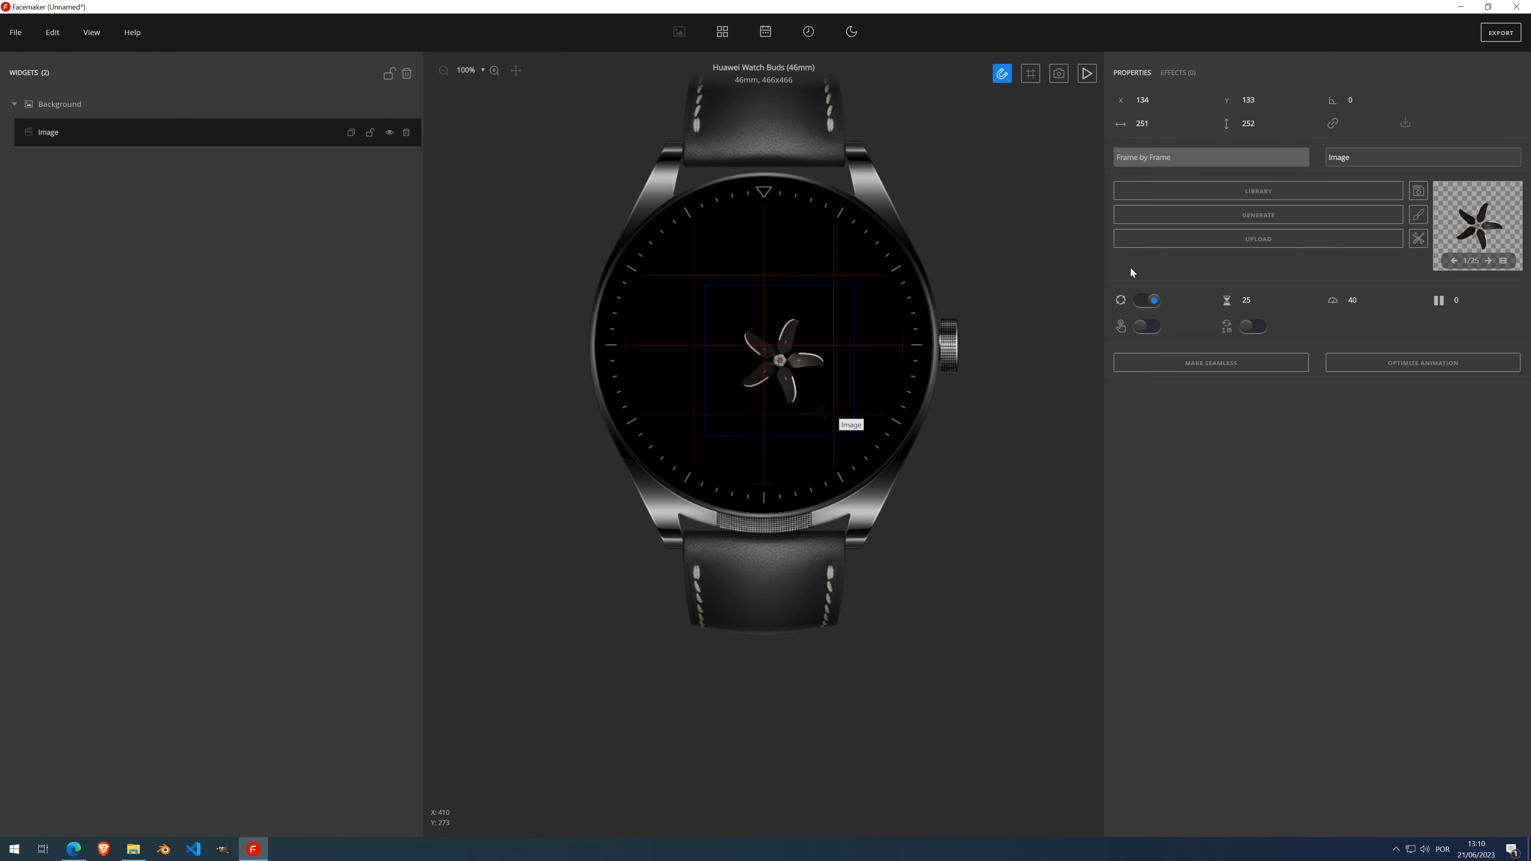
Crop the converted propeller animation to its content
{"action": "left_click", "coordinate": [1418, 238]}
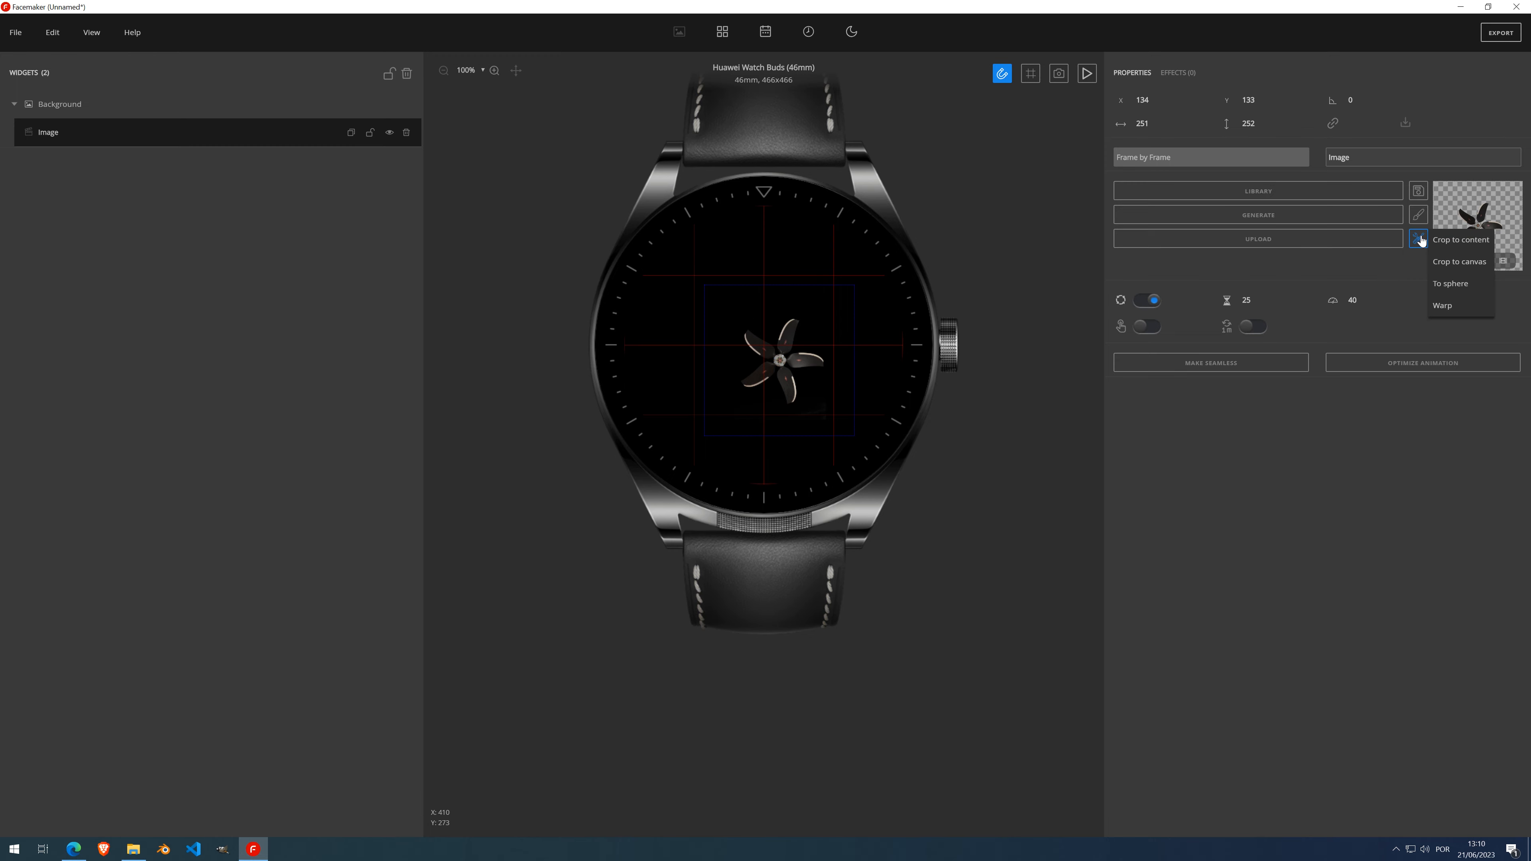
{"action": "left_click", "coordinate": [1472, 246]}
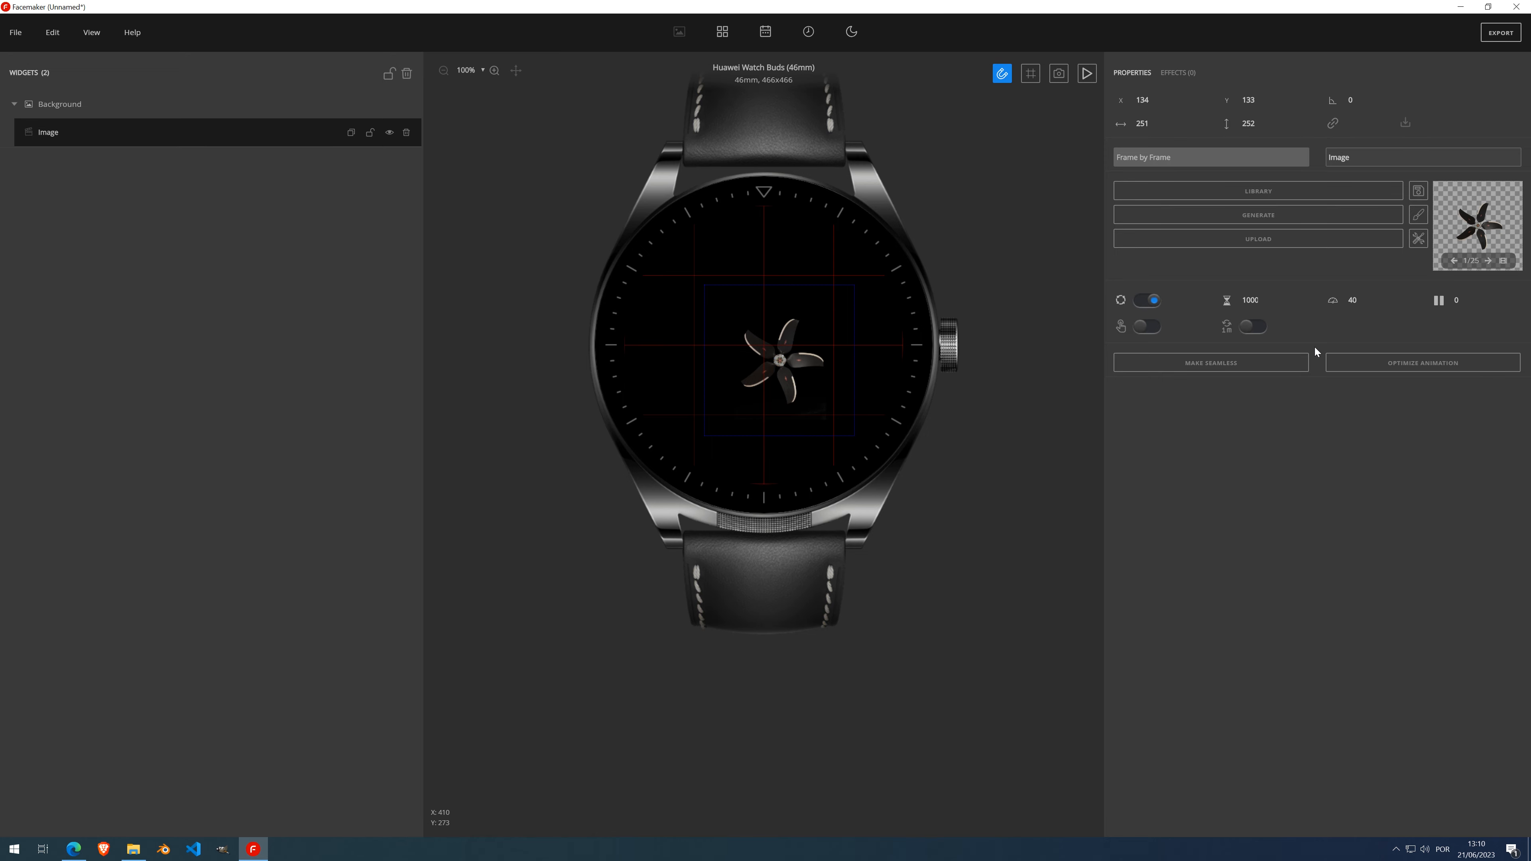
{"action": "left_click", "coordinate": [1418, 238]}
{"action": "left_click", "coordinate": [1418, 240]}
{"action": "left_click", "coordinate": [1419, 241]}
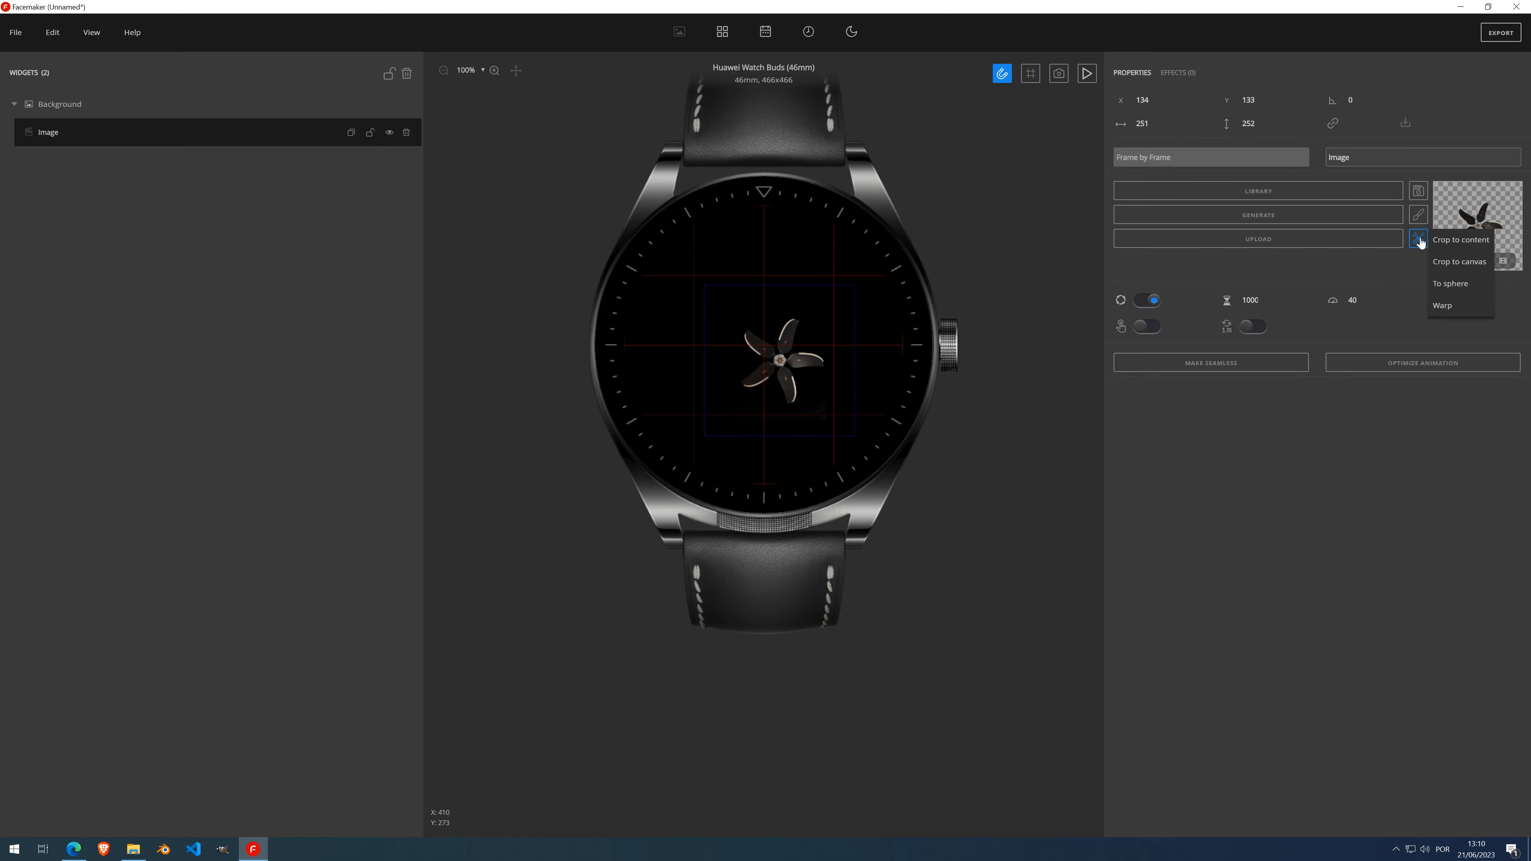
{"action": "left_click", "coordinate": [1460, 240]}
Centre the propeller animation on the watch face at X 108, Y 107 and crop it to content again
{"action": "left_click_drag", "start_coordinate": [783, 357], "coordinate": [776, 351]}
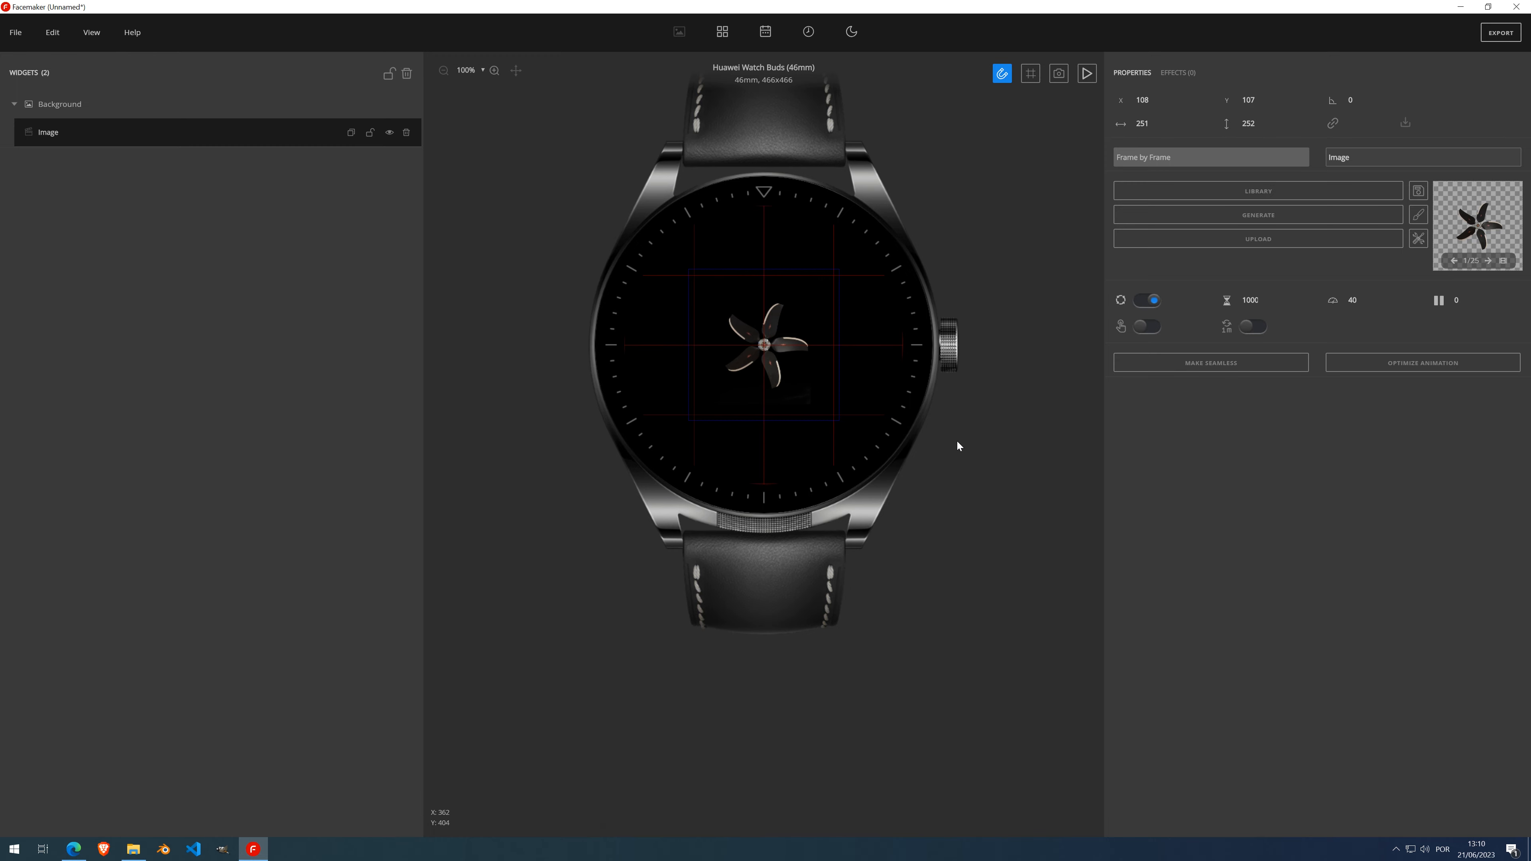
{"action": "left_click", "coordinate": [1418, 238]}
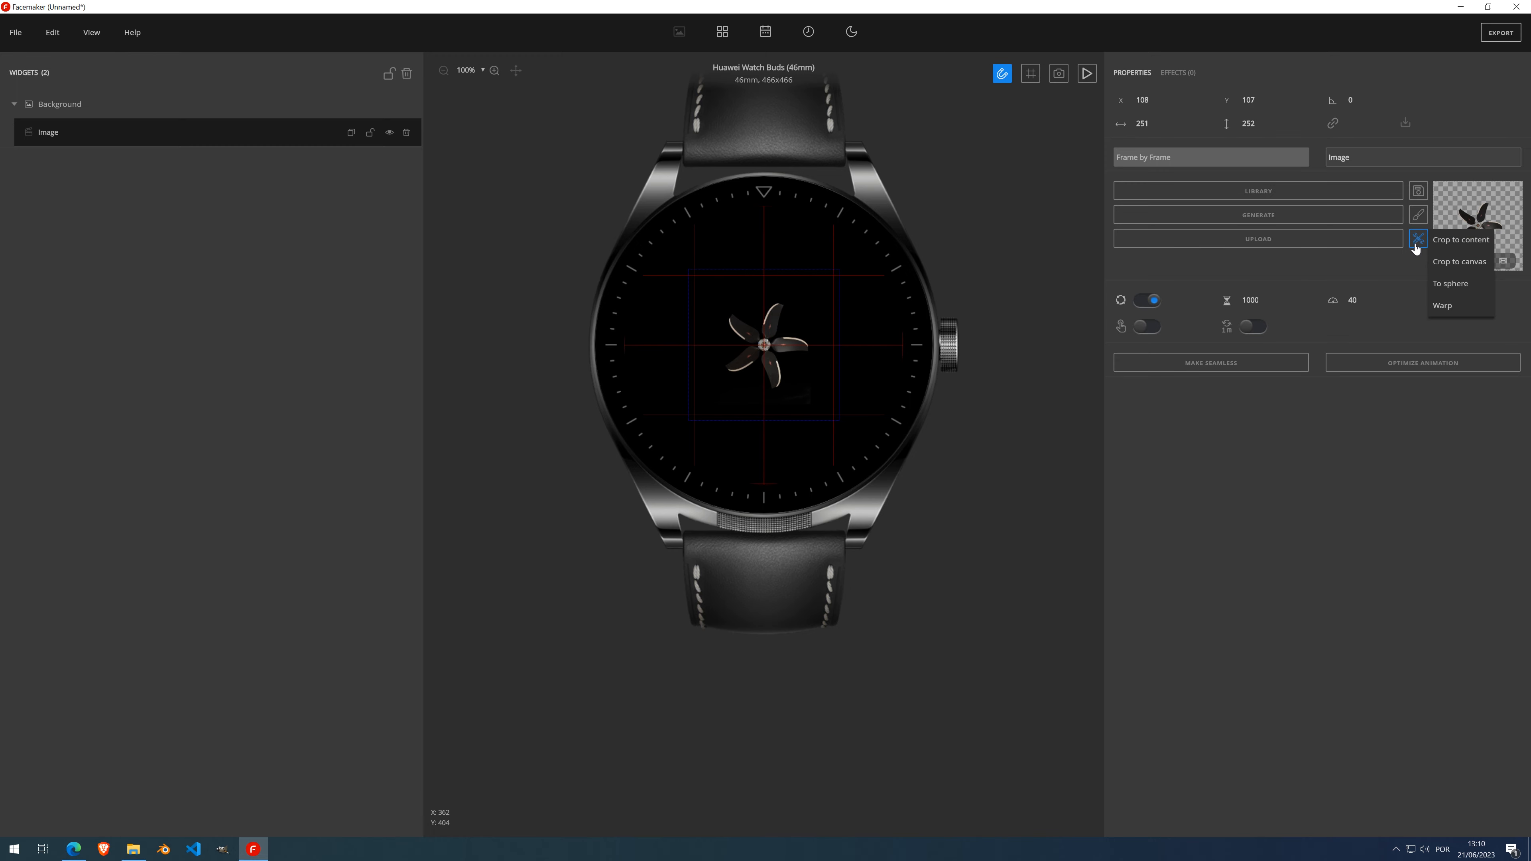
{"action": "left_click", "coordinate": [1476, 245]}
{"action": "left_click", "coordinate": [131, 104]}
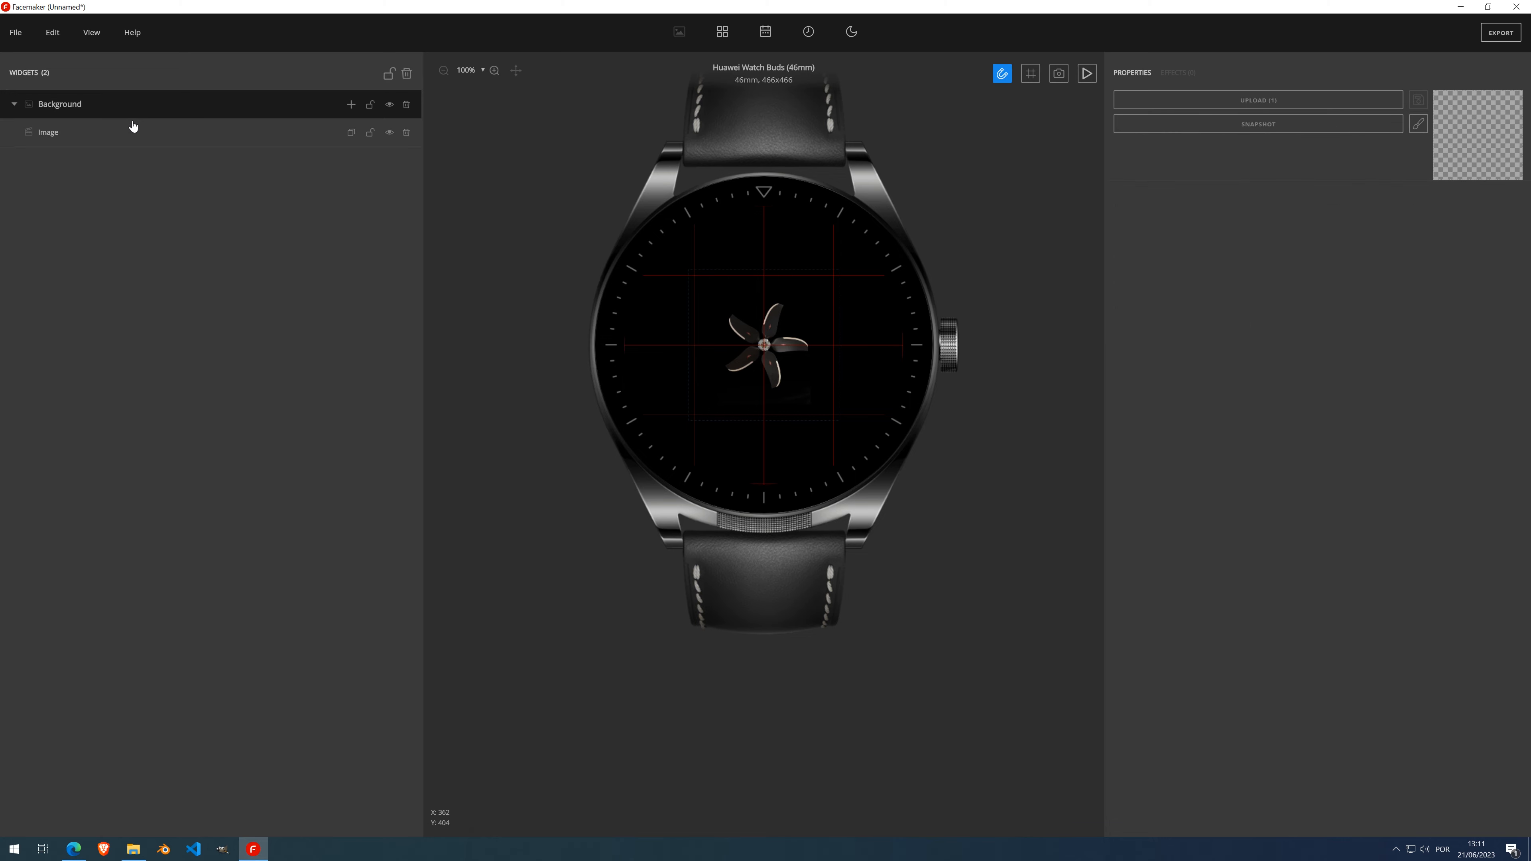
{"action": "left_click", "coordinate": [131, 129]}
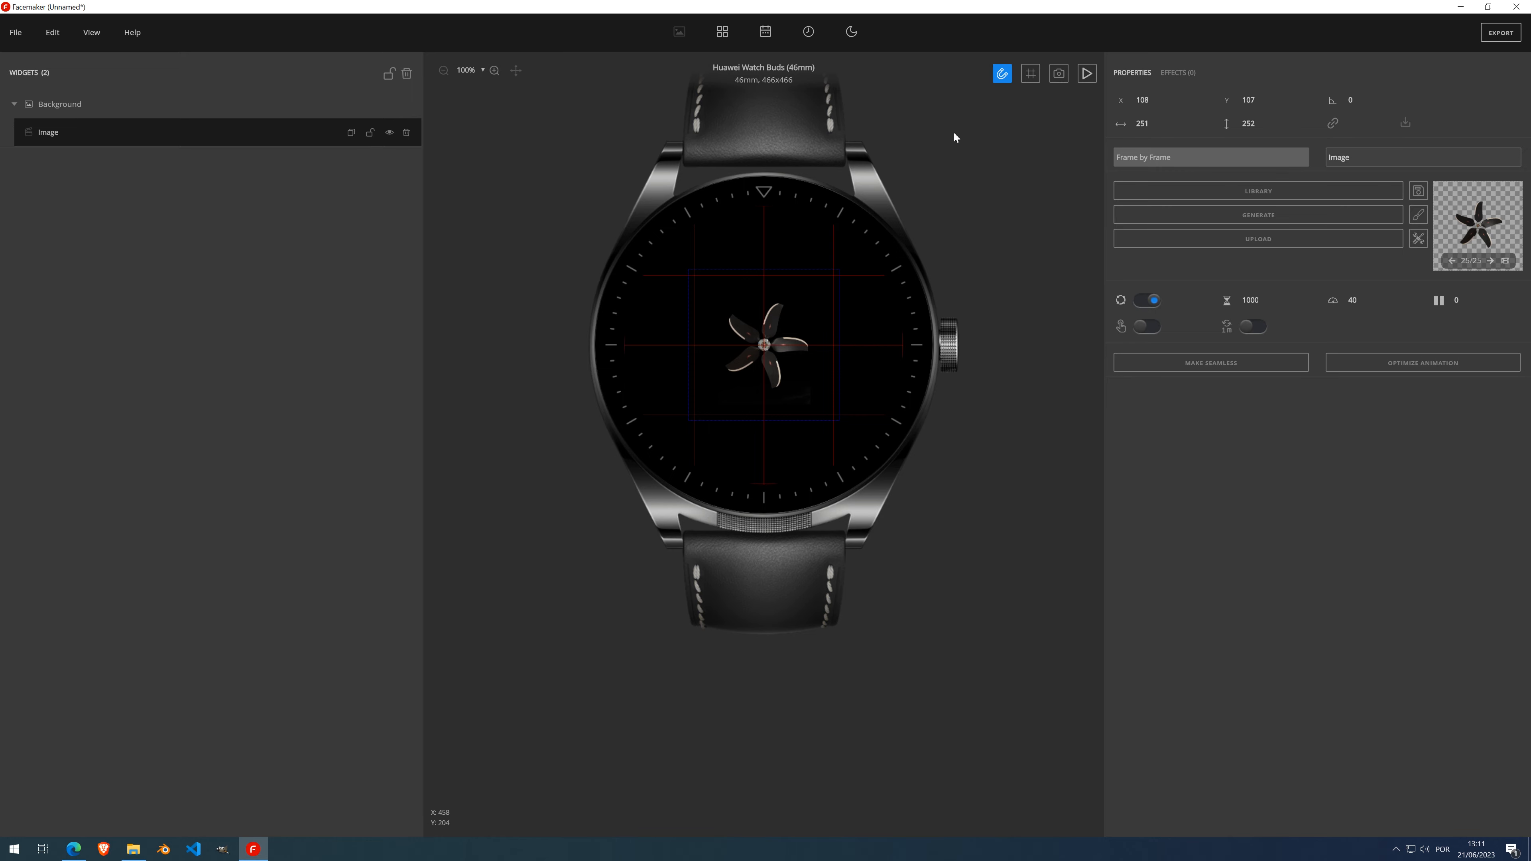
Play the propeller's frame-by-frame animation with the red guide lines hidden and zoom the watch face to 150%
{"action": "left_click", "coordinate": [1087, 75]}
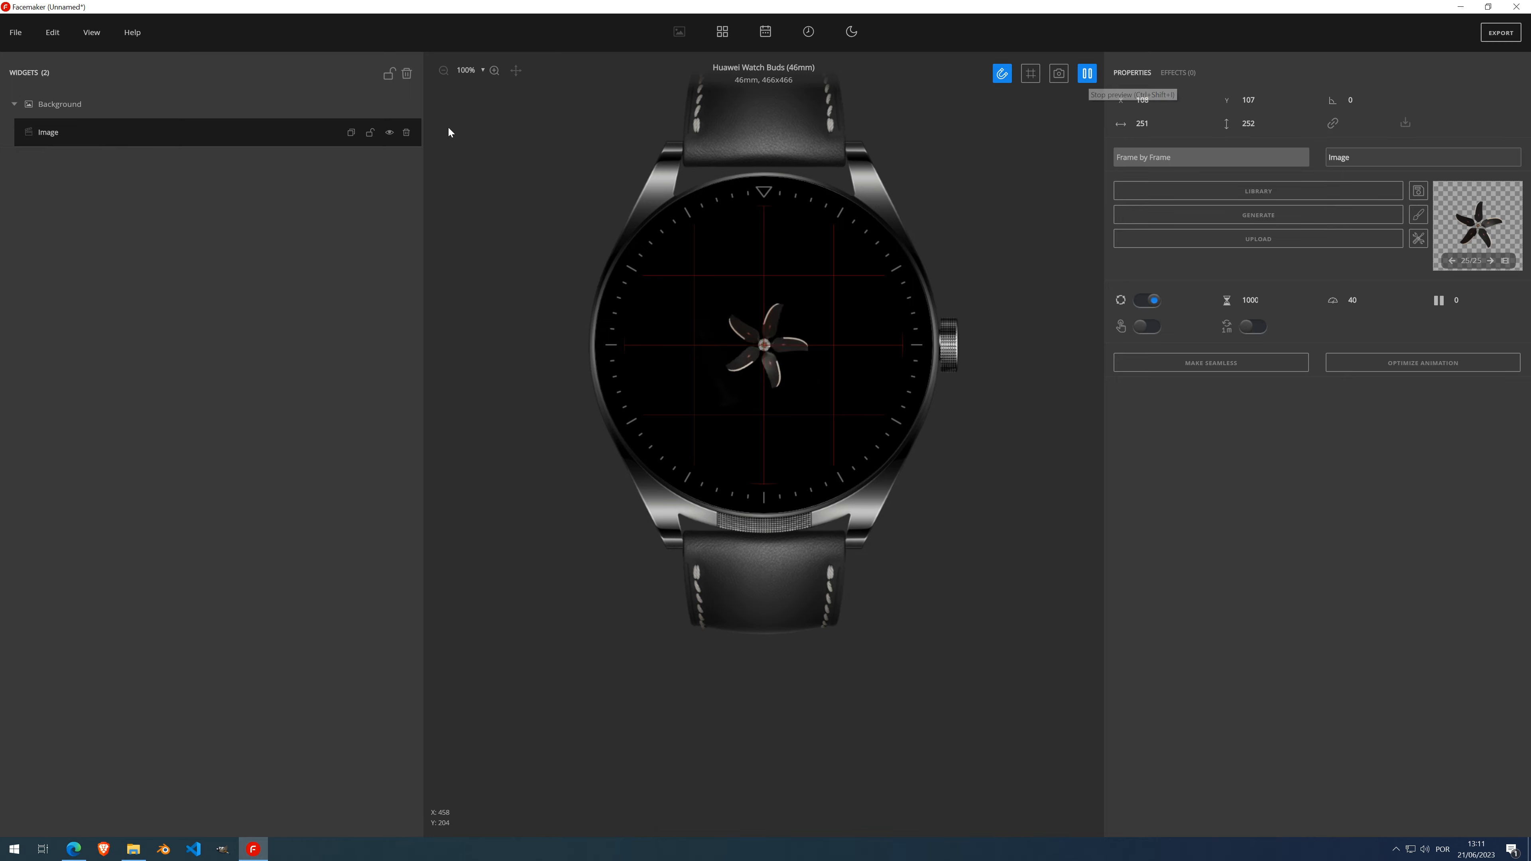
{"action": "left_click", "coordinate": [109, 35]}
{"action": "left_click", "coordinate": [113, 128]}
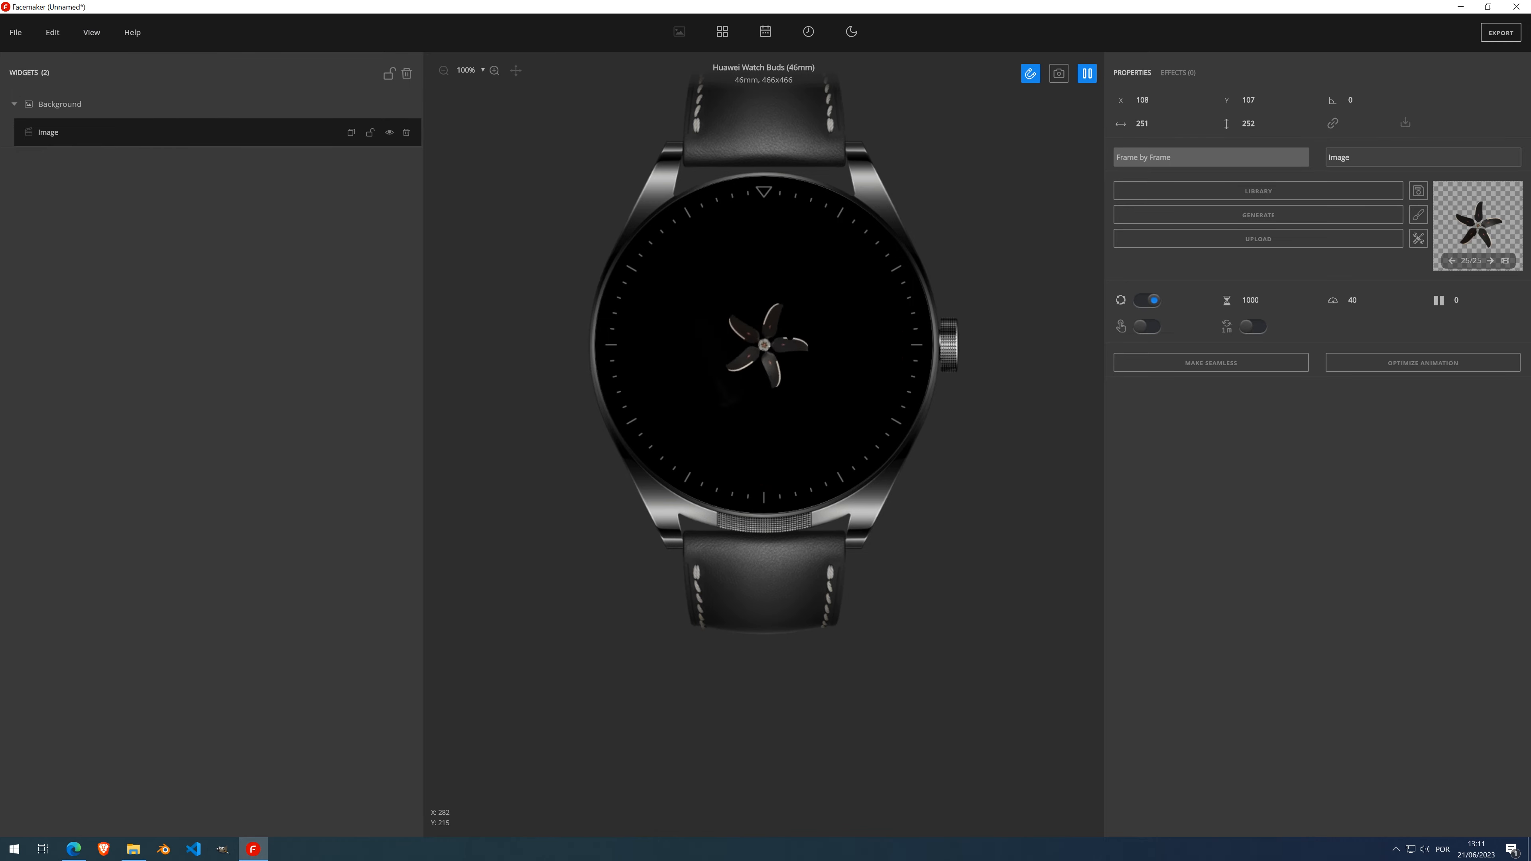
{"action": "scroll", "coordinate": [799, 331], "scroll_direction": "up", "scroll_amount": 7}
{"action": "scroll", "coordinate": [772, 347], "scroll_direction": "down", "scroll_amount": 6}
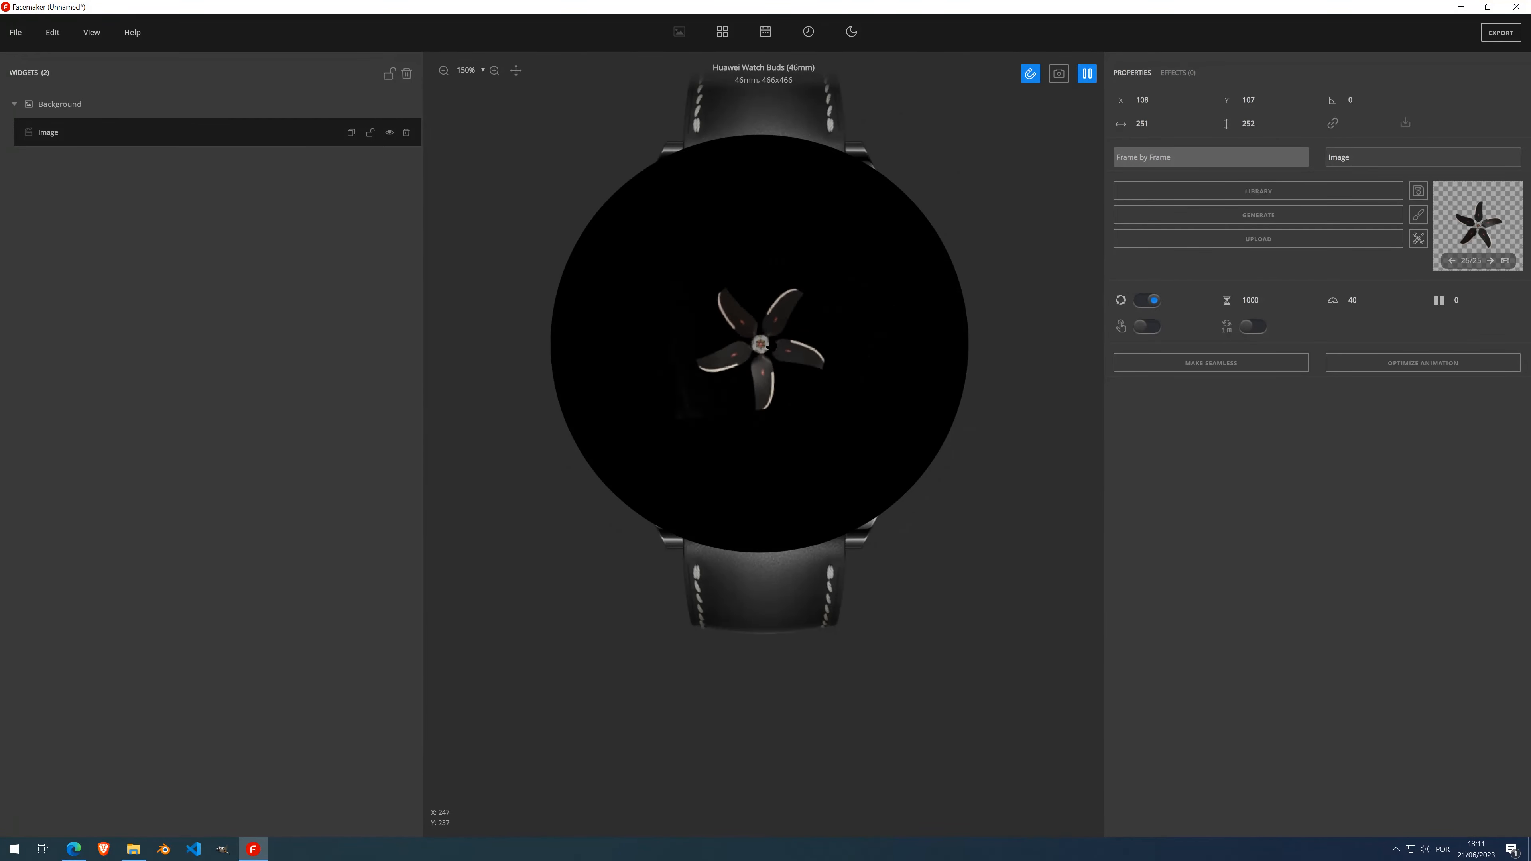